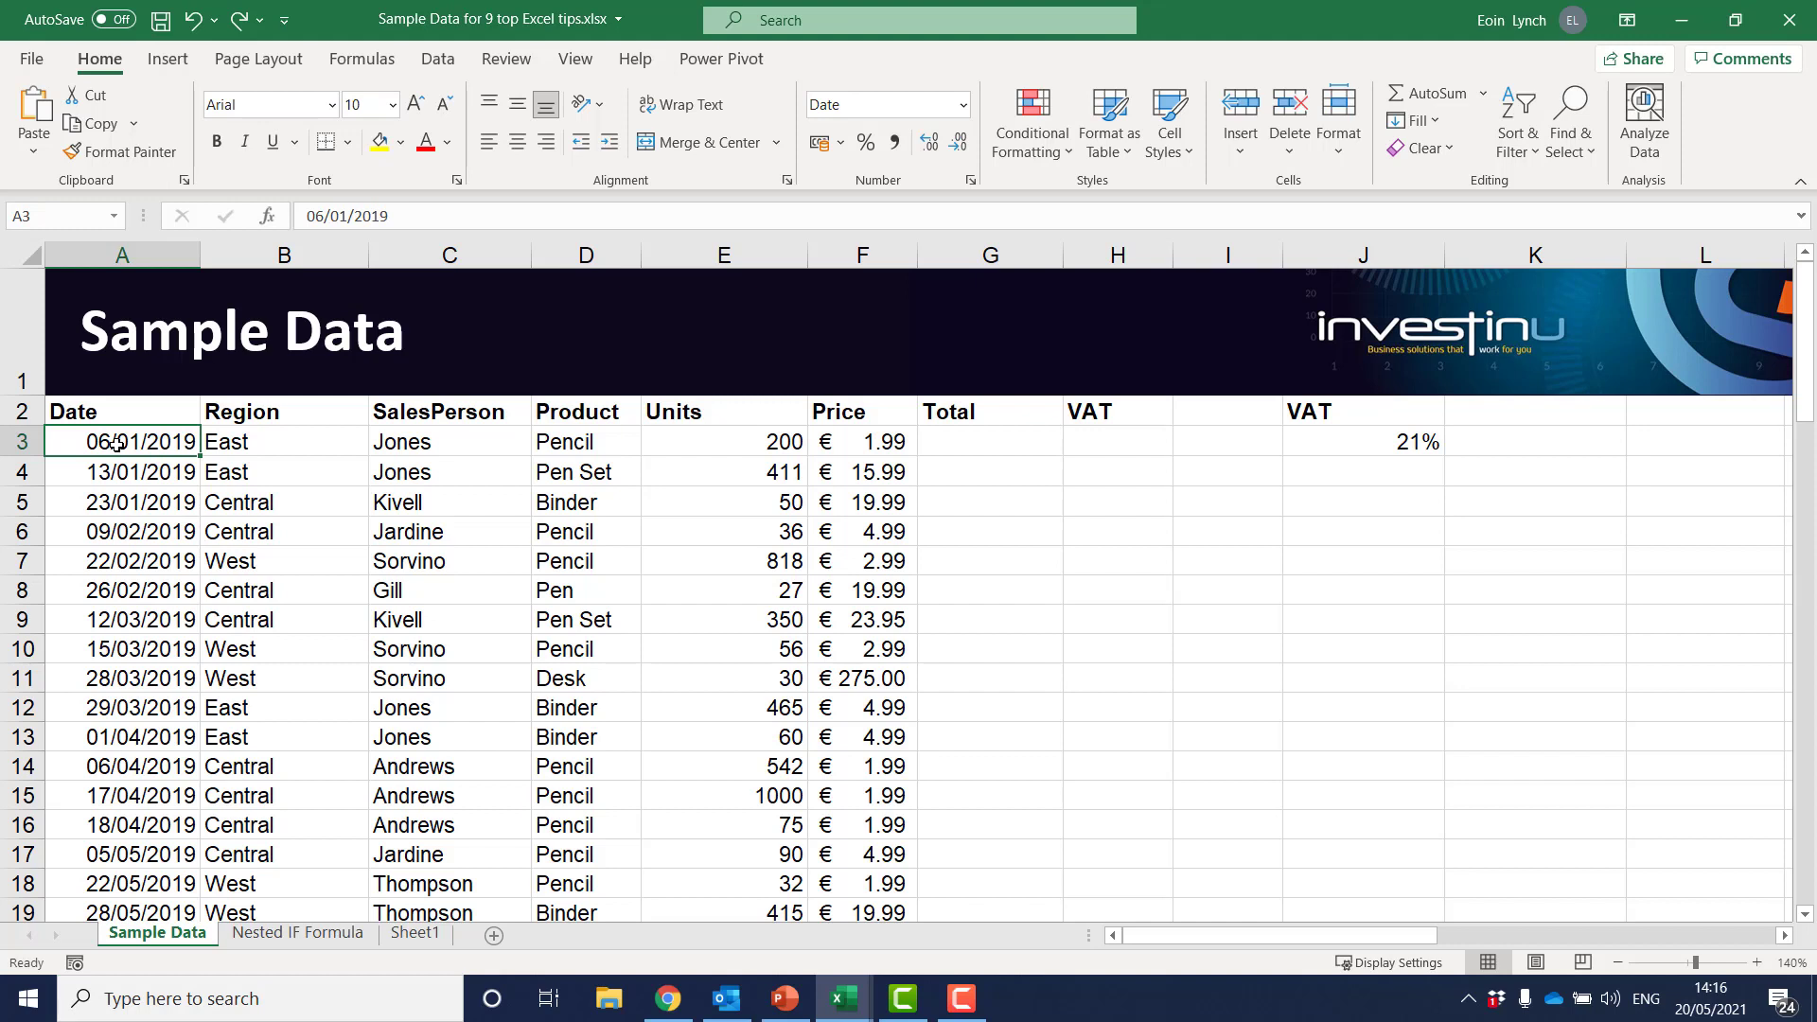
Go from the Date header to the last adjoining header in row 2, and step back to the Price header
{"action": "key", "text": "Up"}
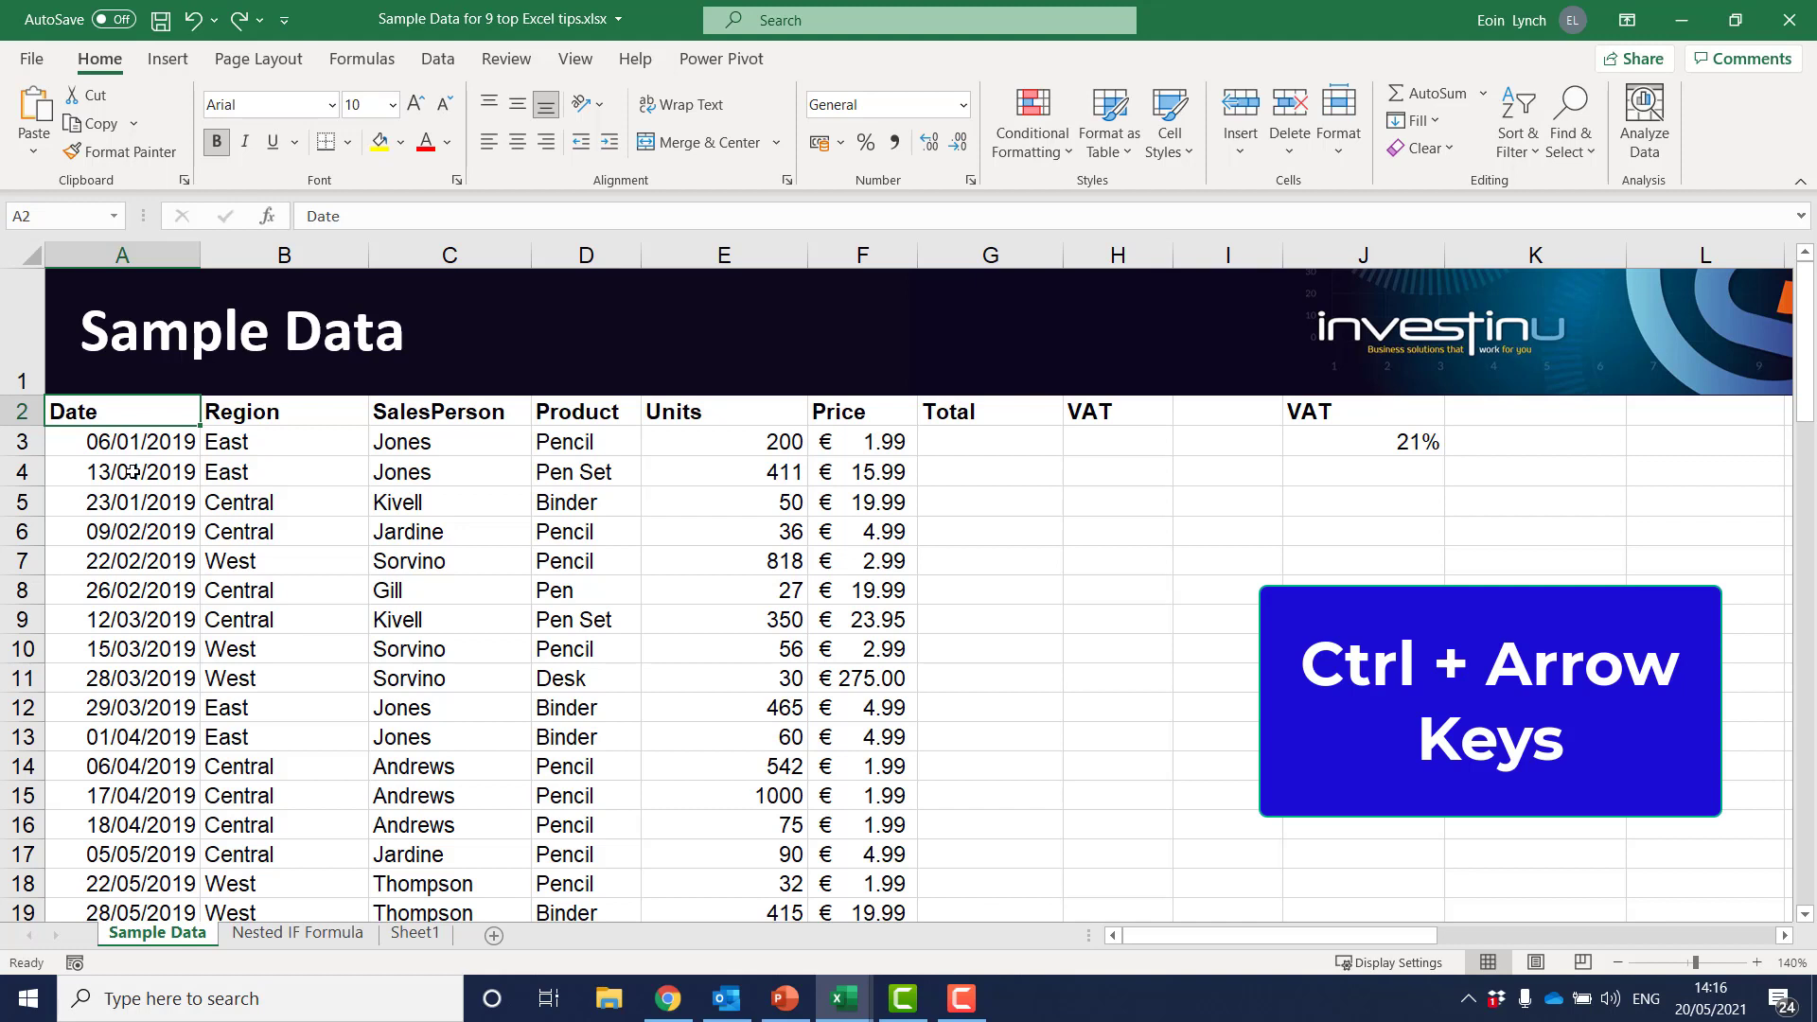
{"action": "key", "text": "ctrl+Right"}
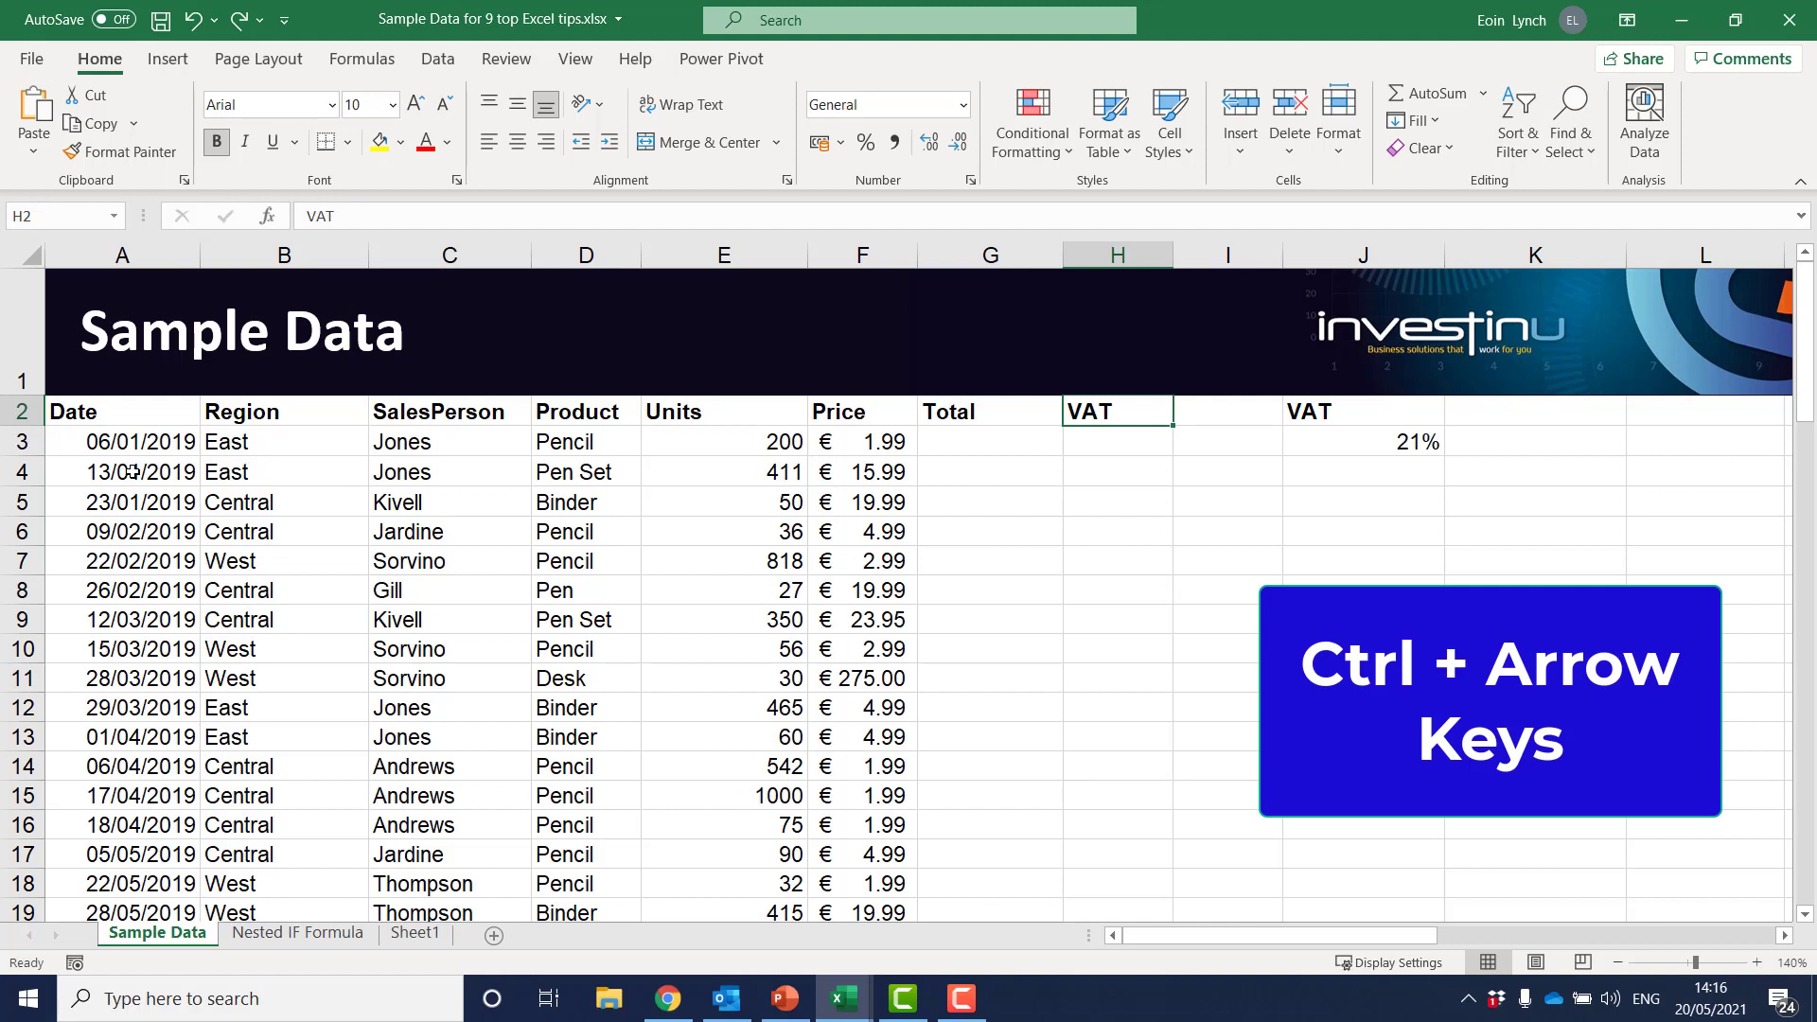
{"action": "key", "text": "Left"}
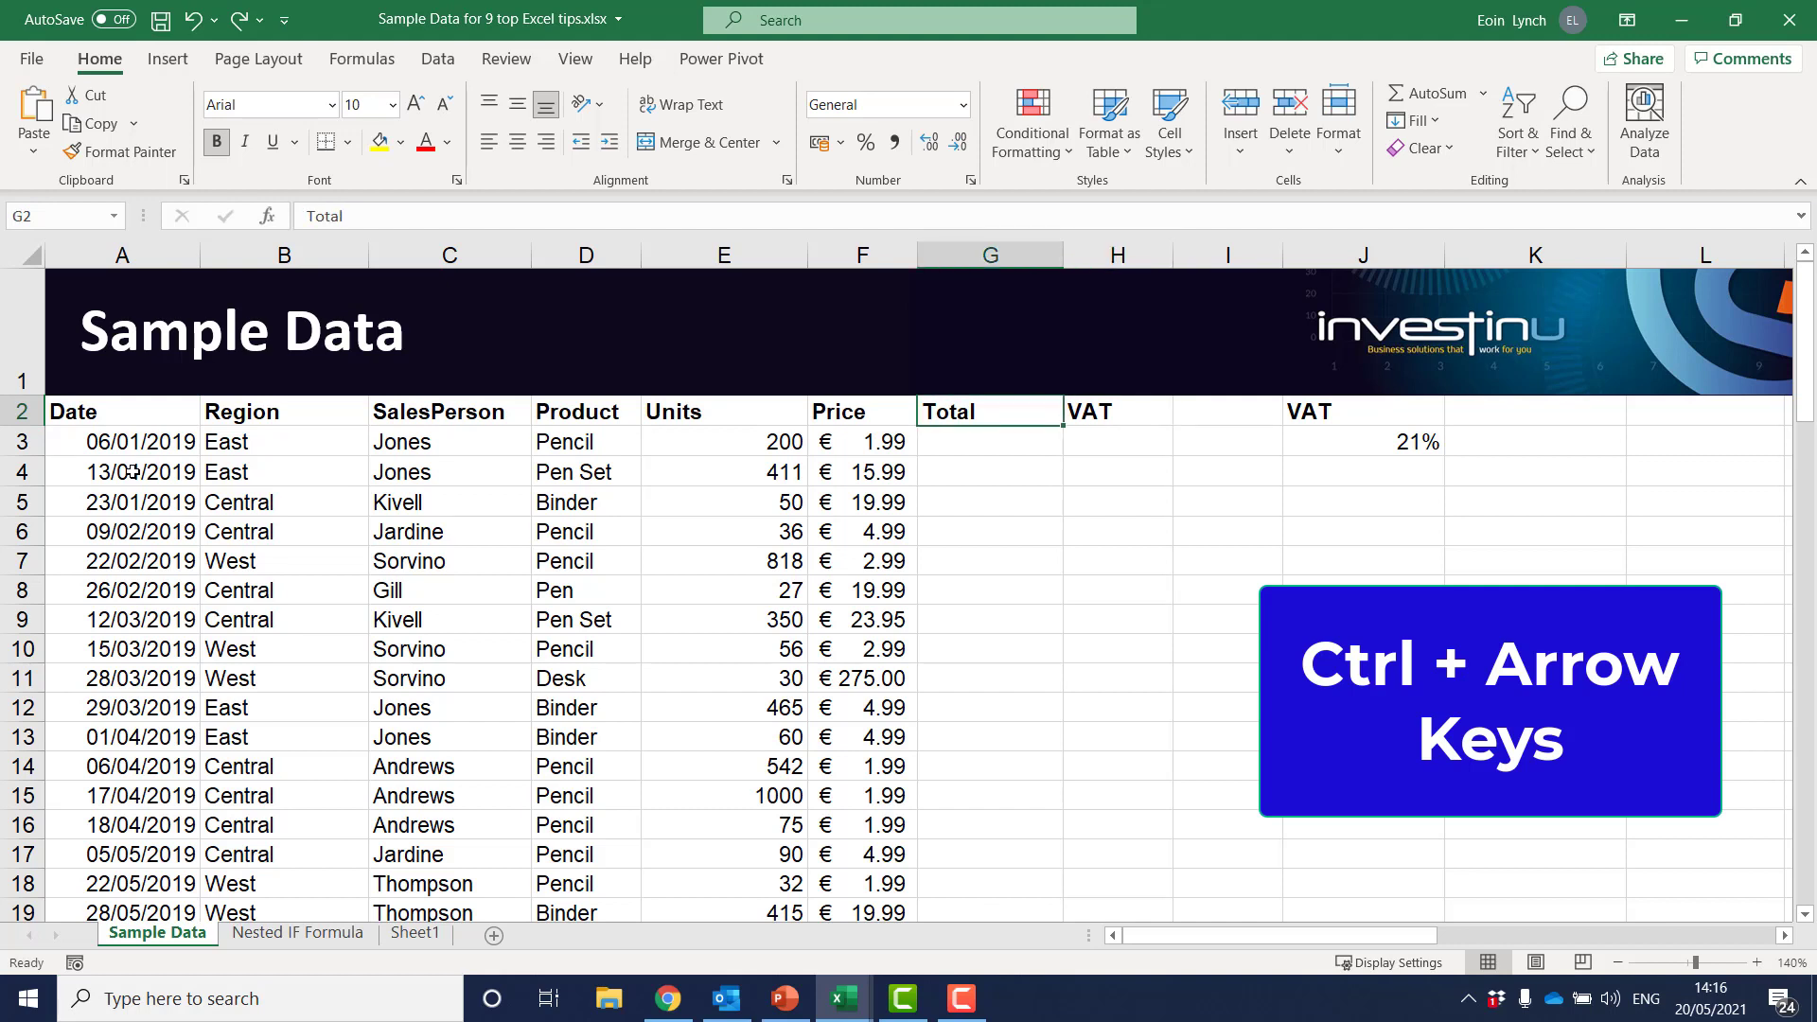
{"action": "key", "text": "Right"}
{"action": "key", "text": "Left"}
{"action": "key", "text": "Left"}
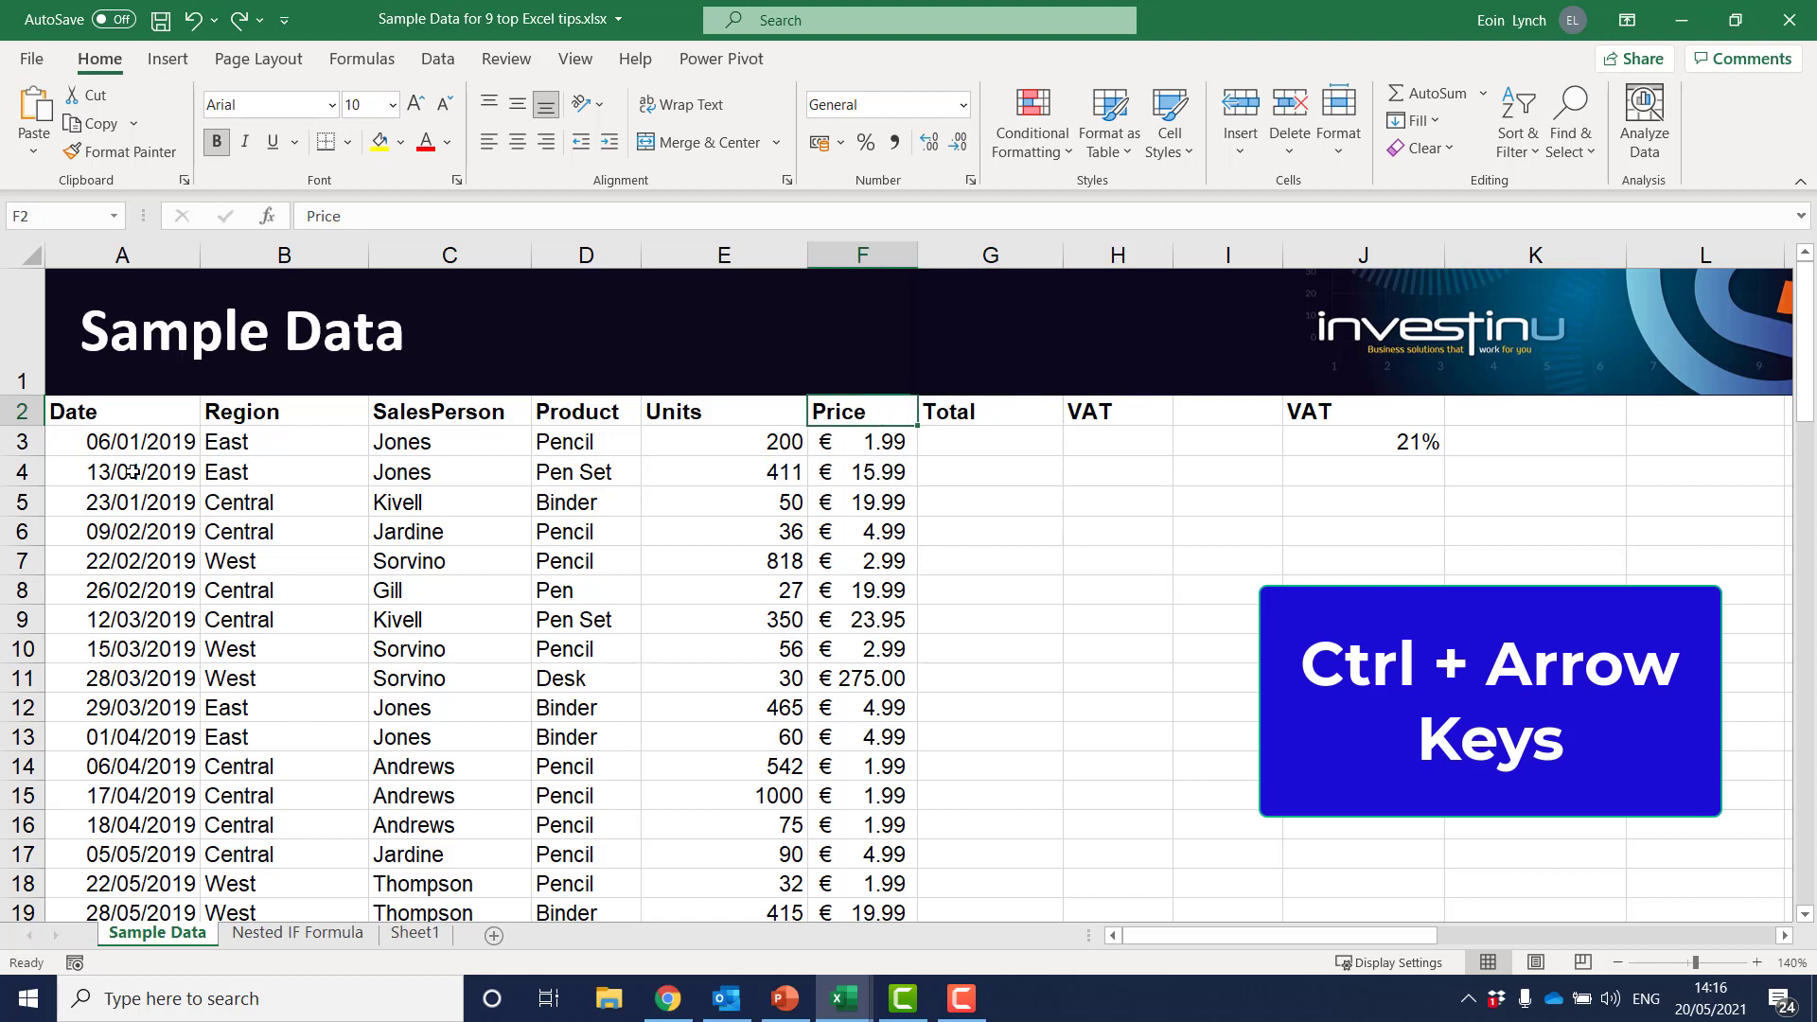
Jump between the outer edges of the sales data, from the Price column's last row around and back to the Date header in A2
{"action": "key", "text": "ctrl+Down"}
{"action": "key", "text": "ctrl+Left"}
{"action": "key", "text": "ctrl+Up"}
{"action": "key", "text": "ctrl+Down"}
{"action": "key", "text": "ctrl+Right"}
{"action": "key", "text": "ctrl+Left"}
{"action": "key", "text": "ctrl+Up"}
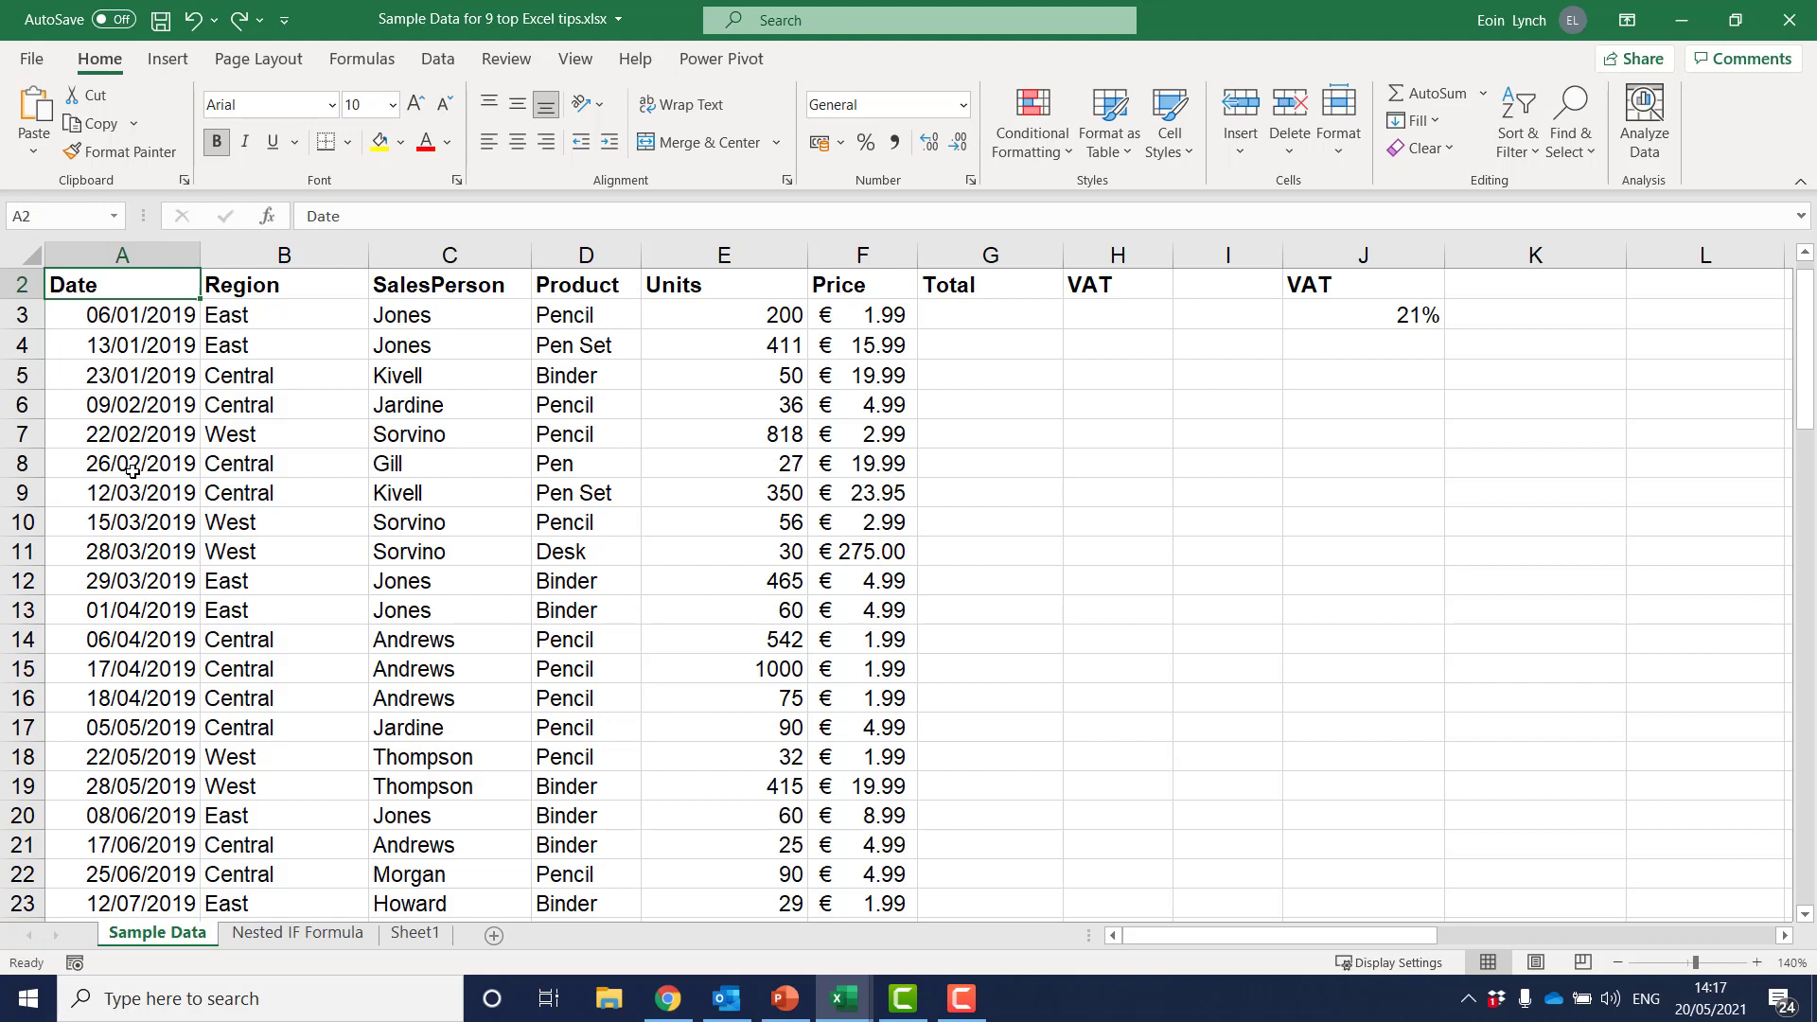
Select the sales data from the Price header in F2 back to the Date column and down to row 88
{"action": "key", "text": "Right"}
{"action": "key", "text": "Right"}
{"action": "key", "text": "Right"}
{"action": "key", "text": "Right"}
{"action": "key", "text": "Right"}
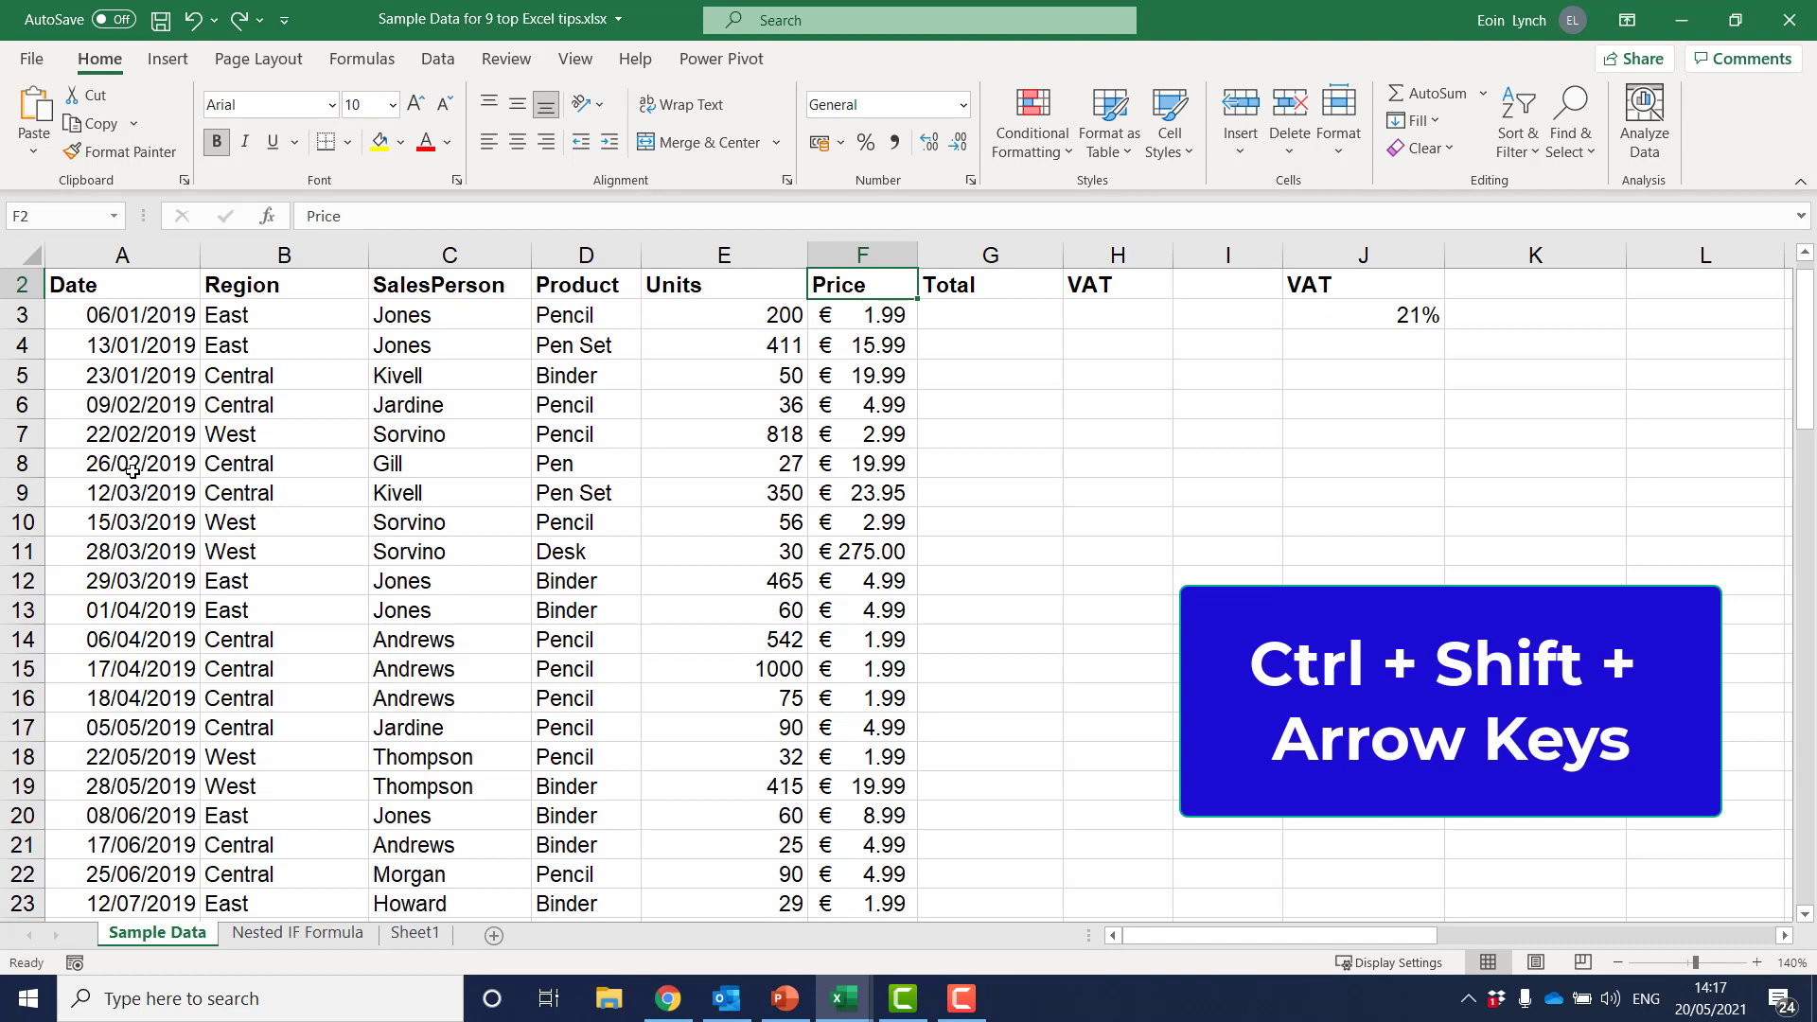
{"action": "key", "text": "ctrl+shift+Left"}
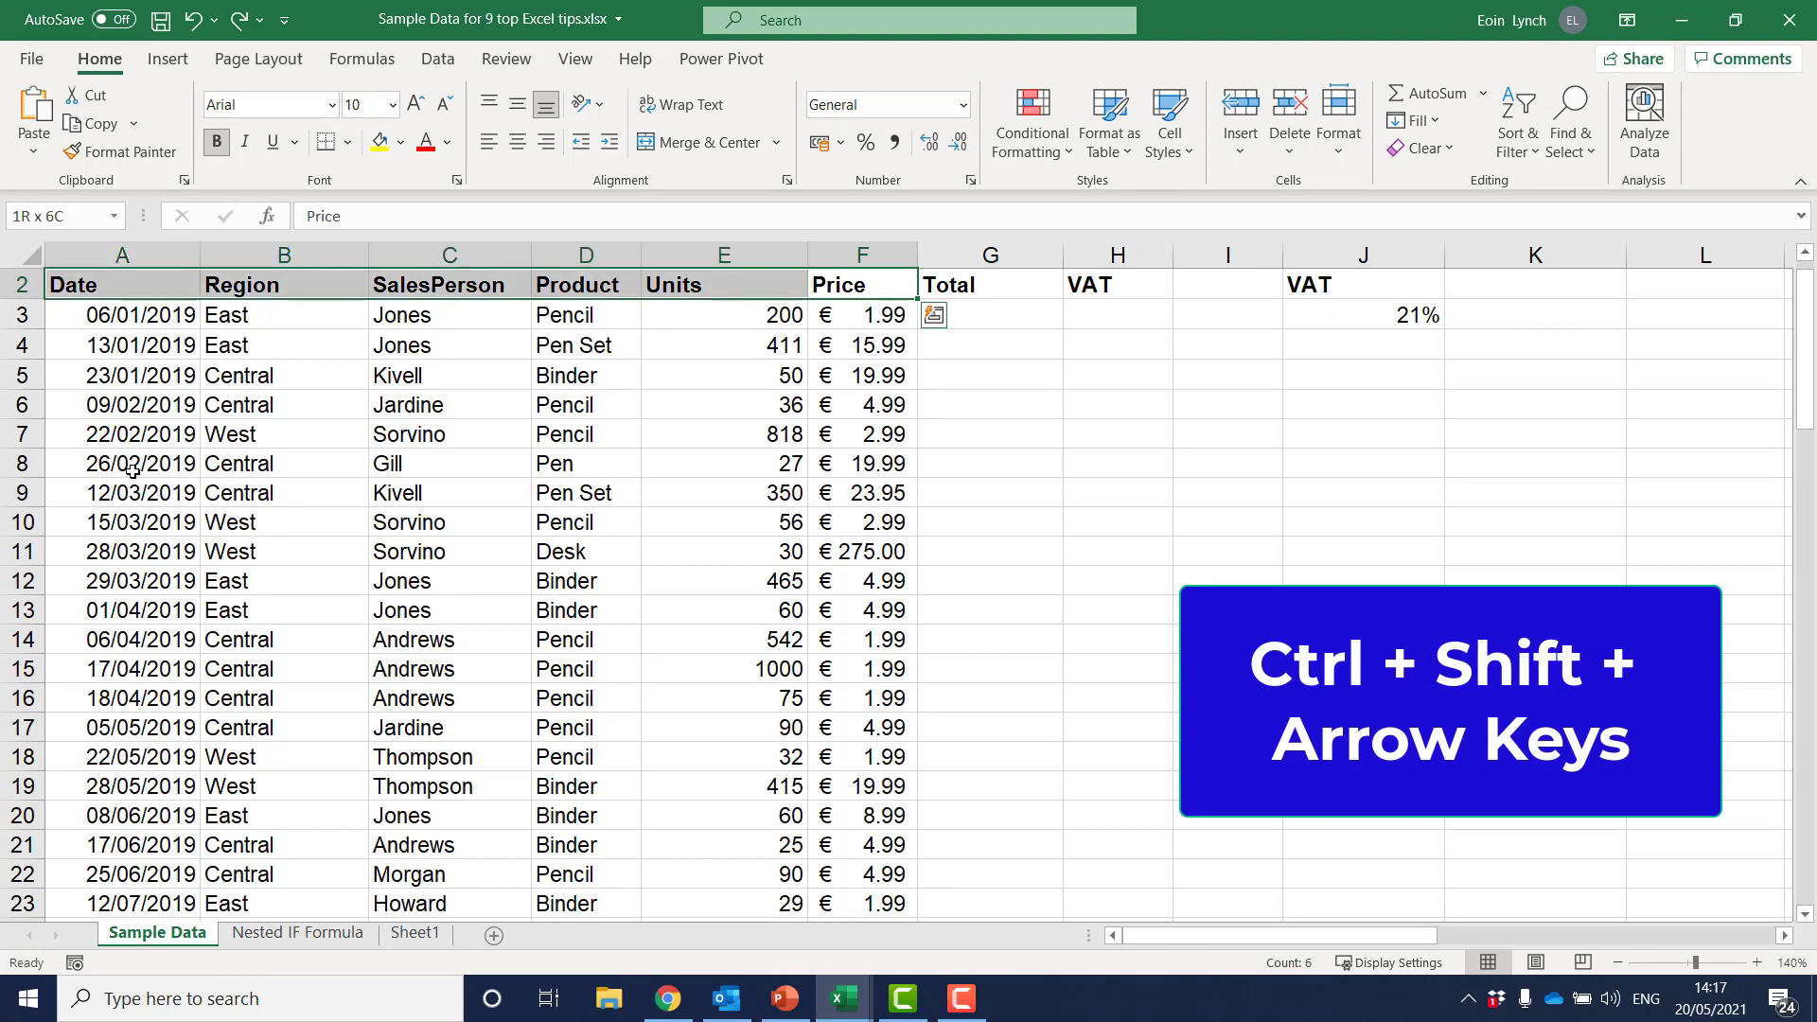
{"action": "key", "text": "ctrl+shift+Down"}
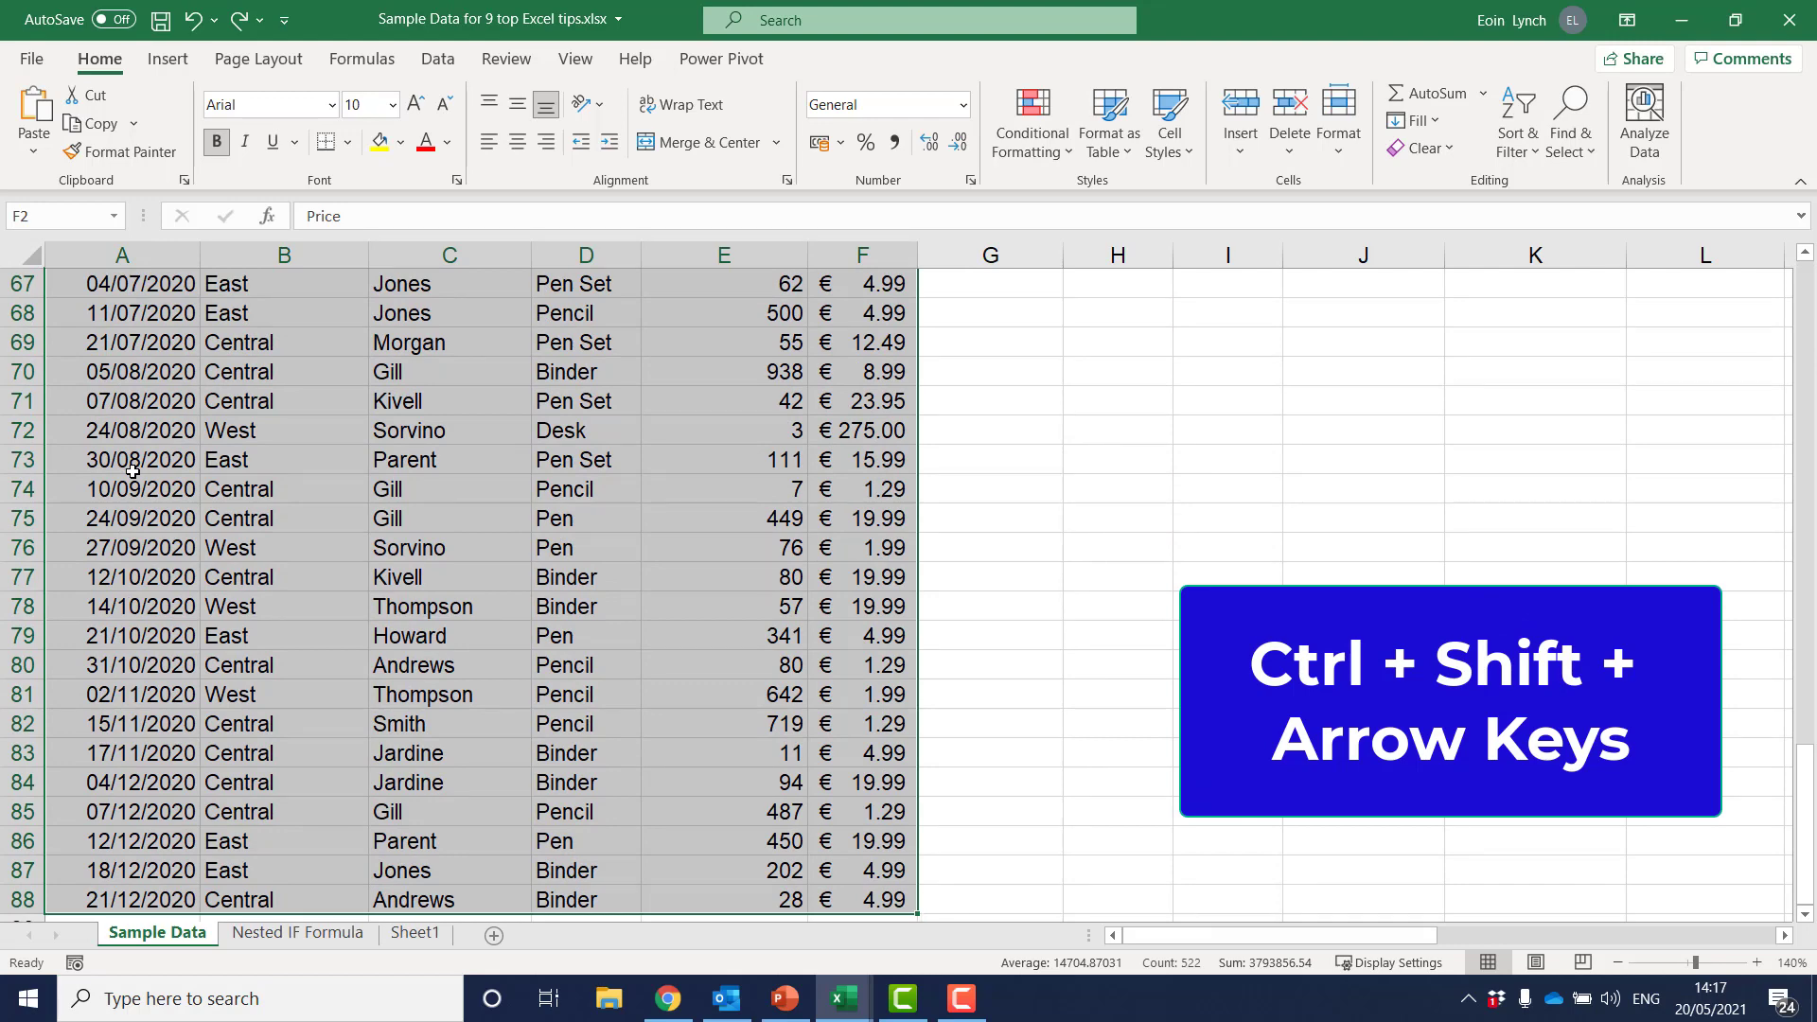
Select the headers Date through VAT in A2:H2, toggle their bold off and on, and view the available fill colours
{"action": "key", "text": "Up"}
{"action": "key", "text": "Down"}
{"action": "key", "text": "Left"}
{"action": "key", "text": "ctrl+Left"}
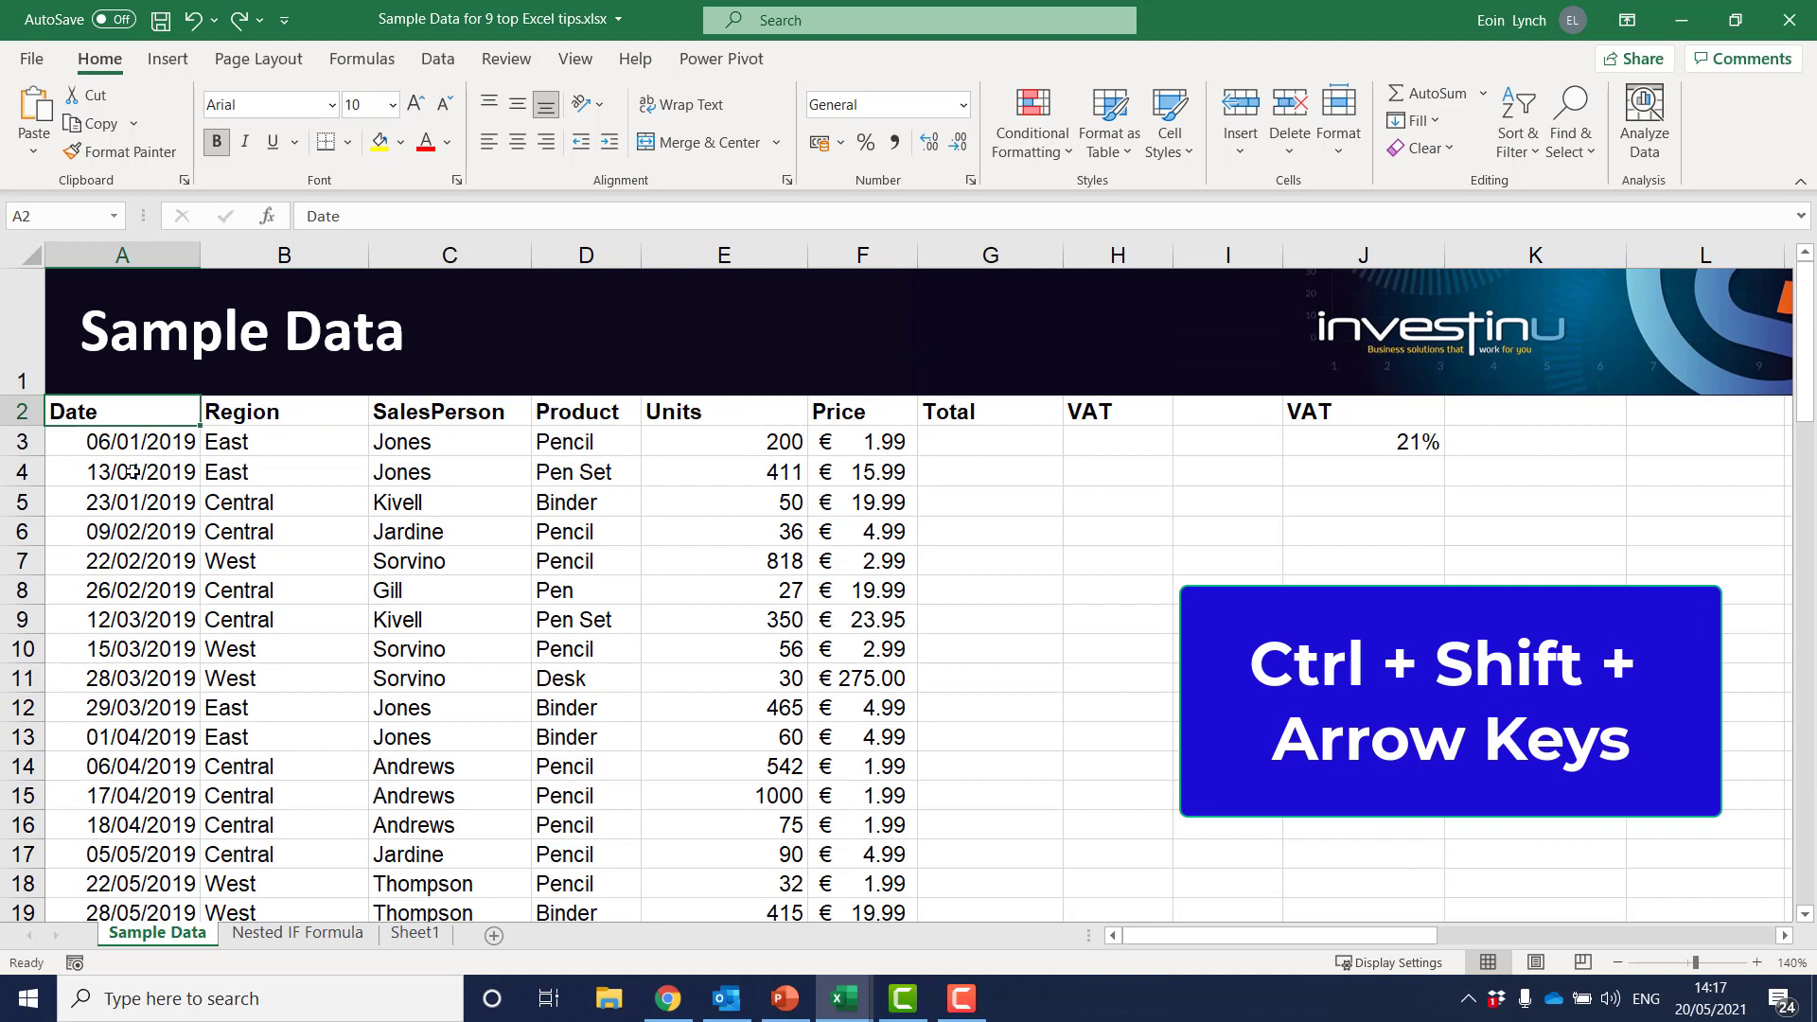
{"action": "key", "text": "ctrl+shift+Right"}
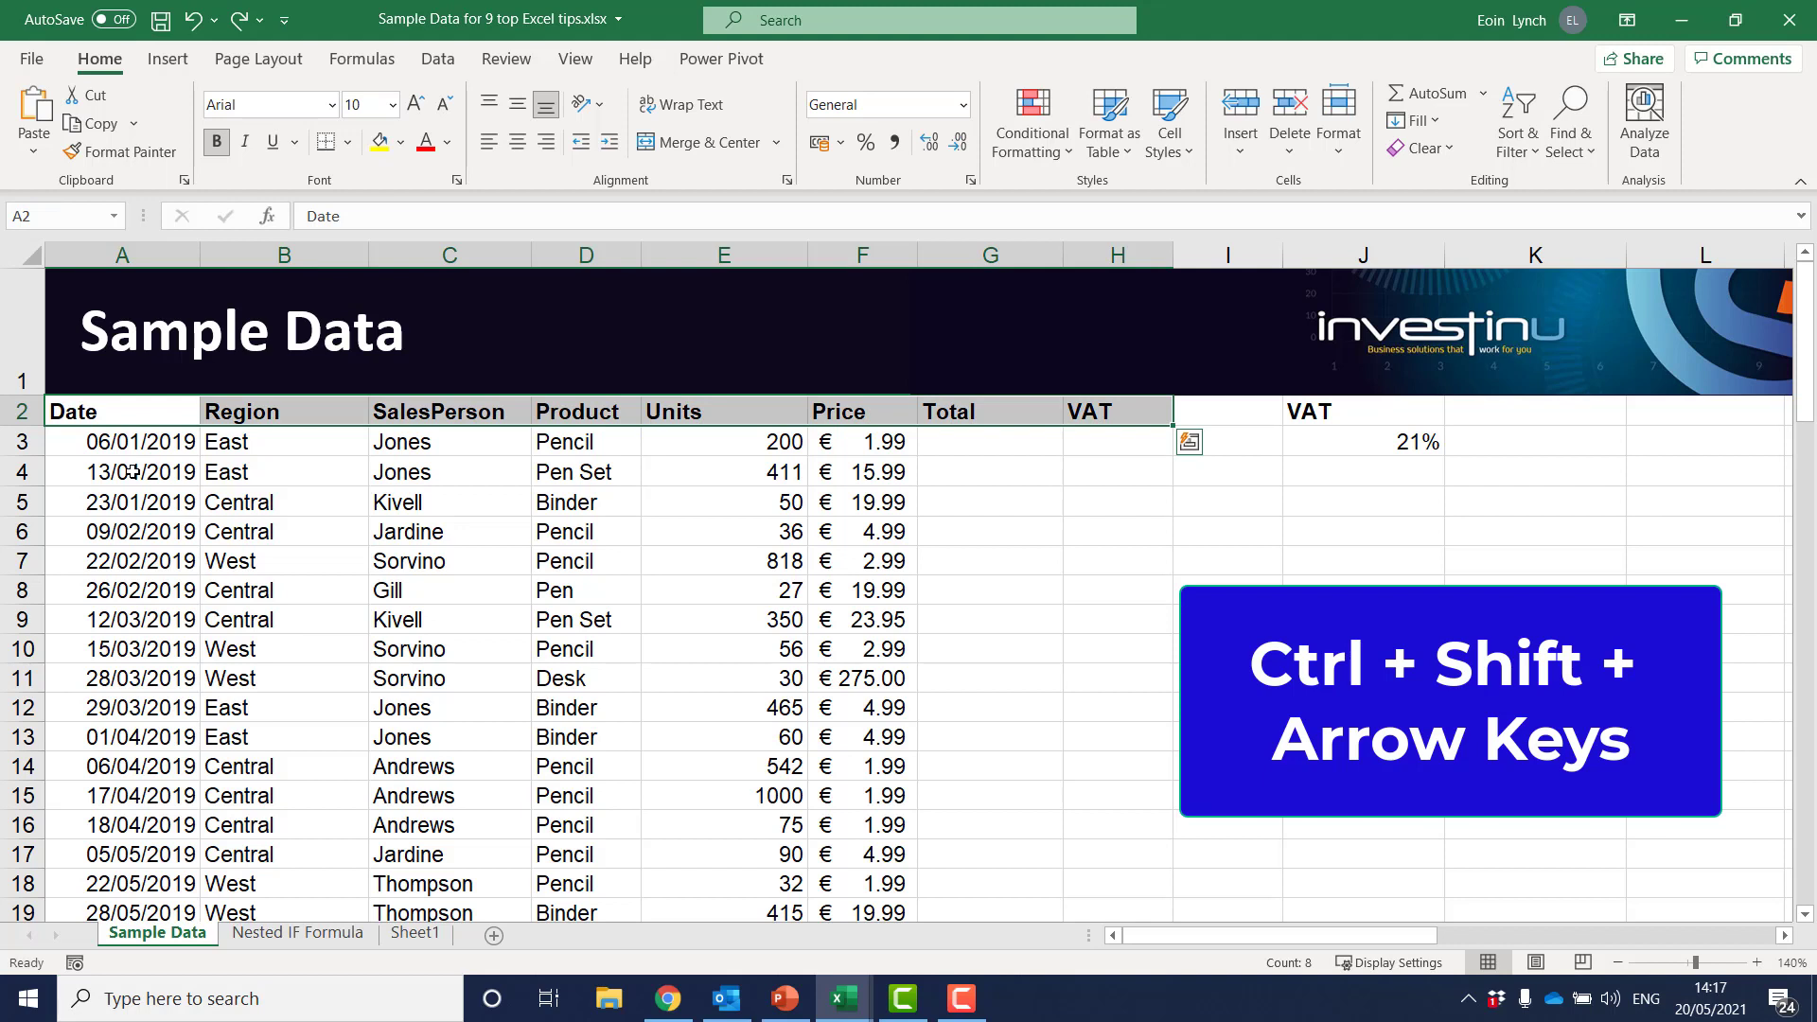
{"action": "left_click", "coordinate": [222, 134]}
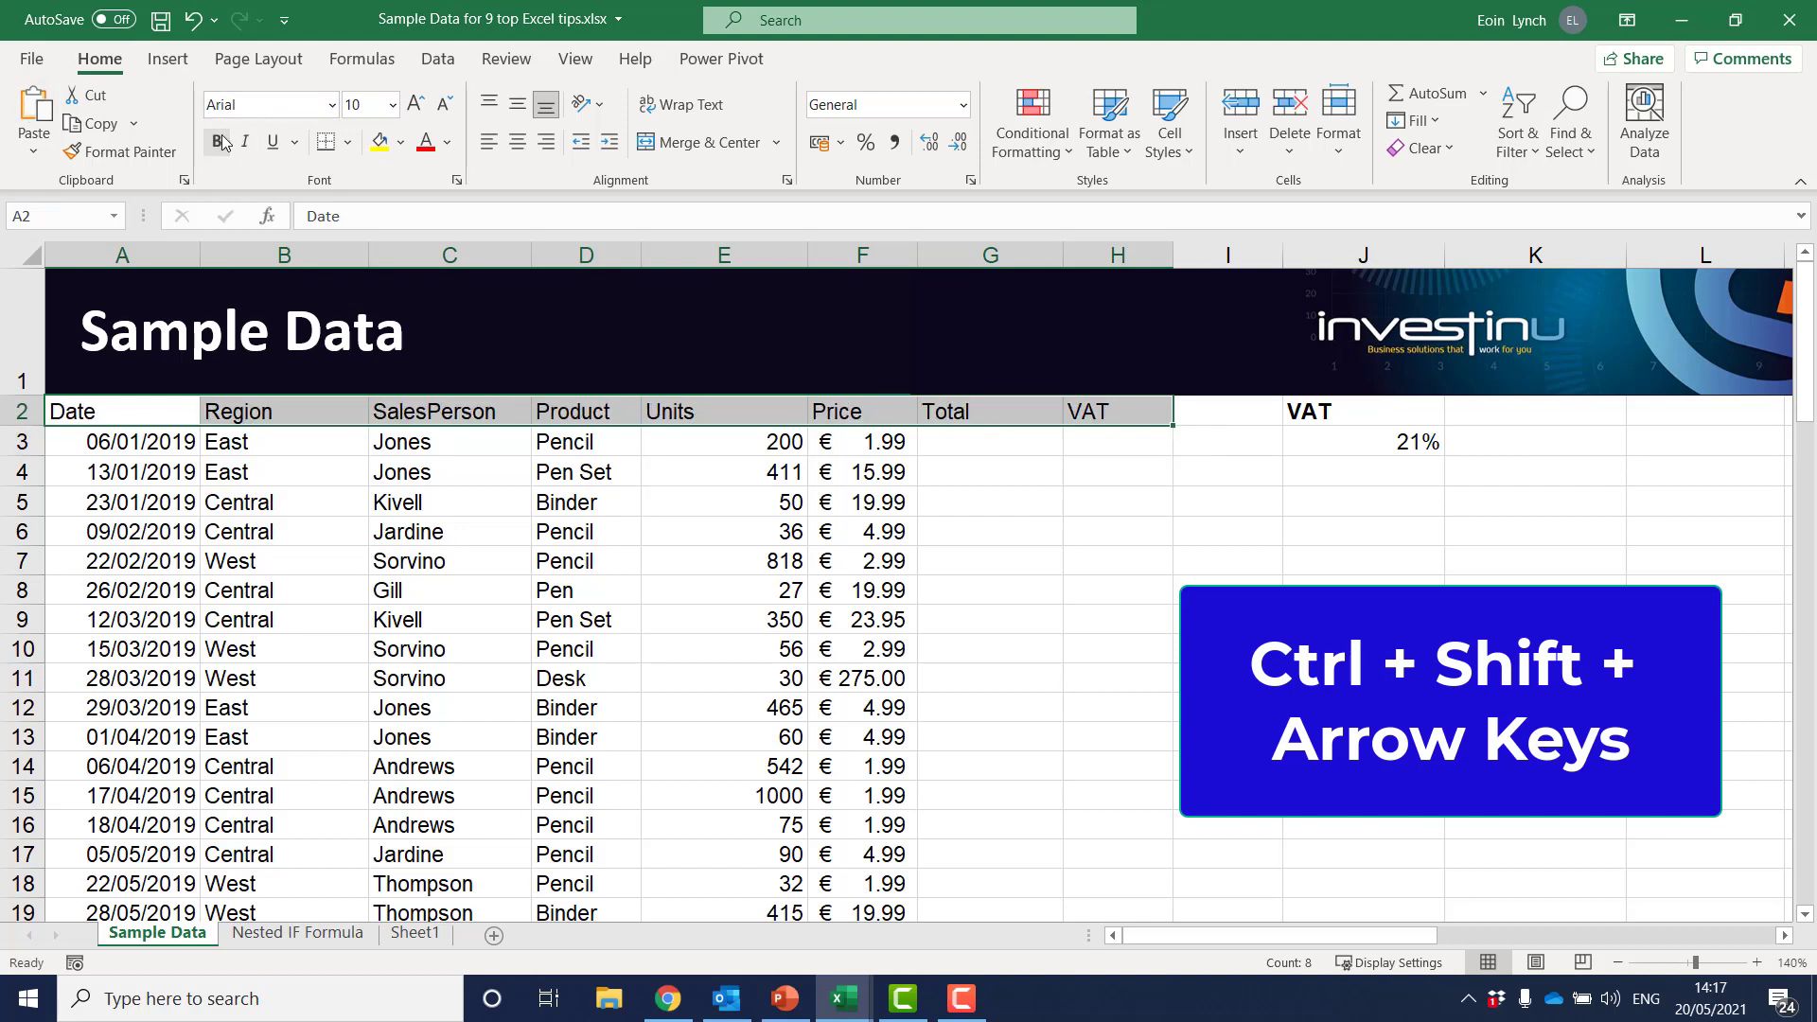
{"action": "left_click", "coordinate": [221, 135]}
{"action": "left_click", "coordinate": [221, 135]}
{"action": "left_click", "coordinate": [222, 134]}
{"action": "left_click", "coordinate": [401, 142]}
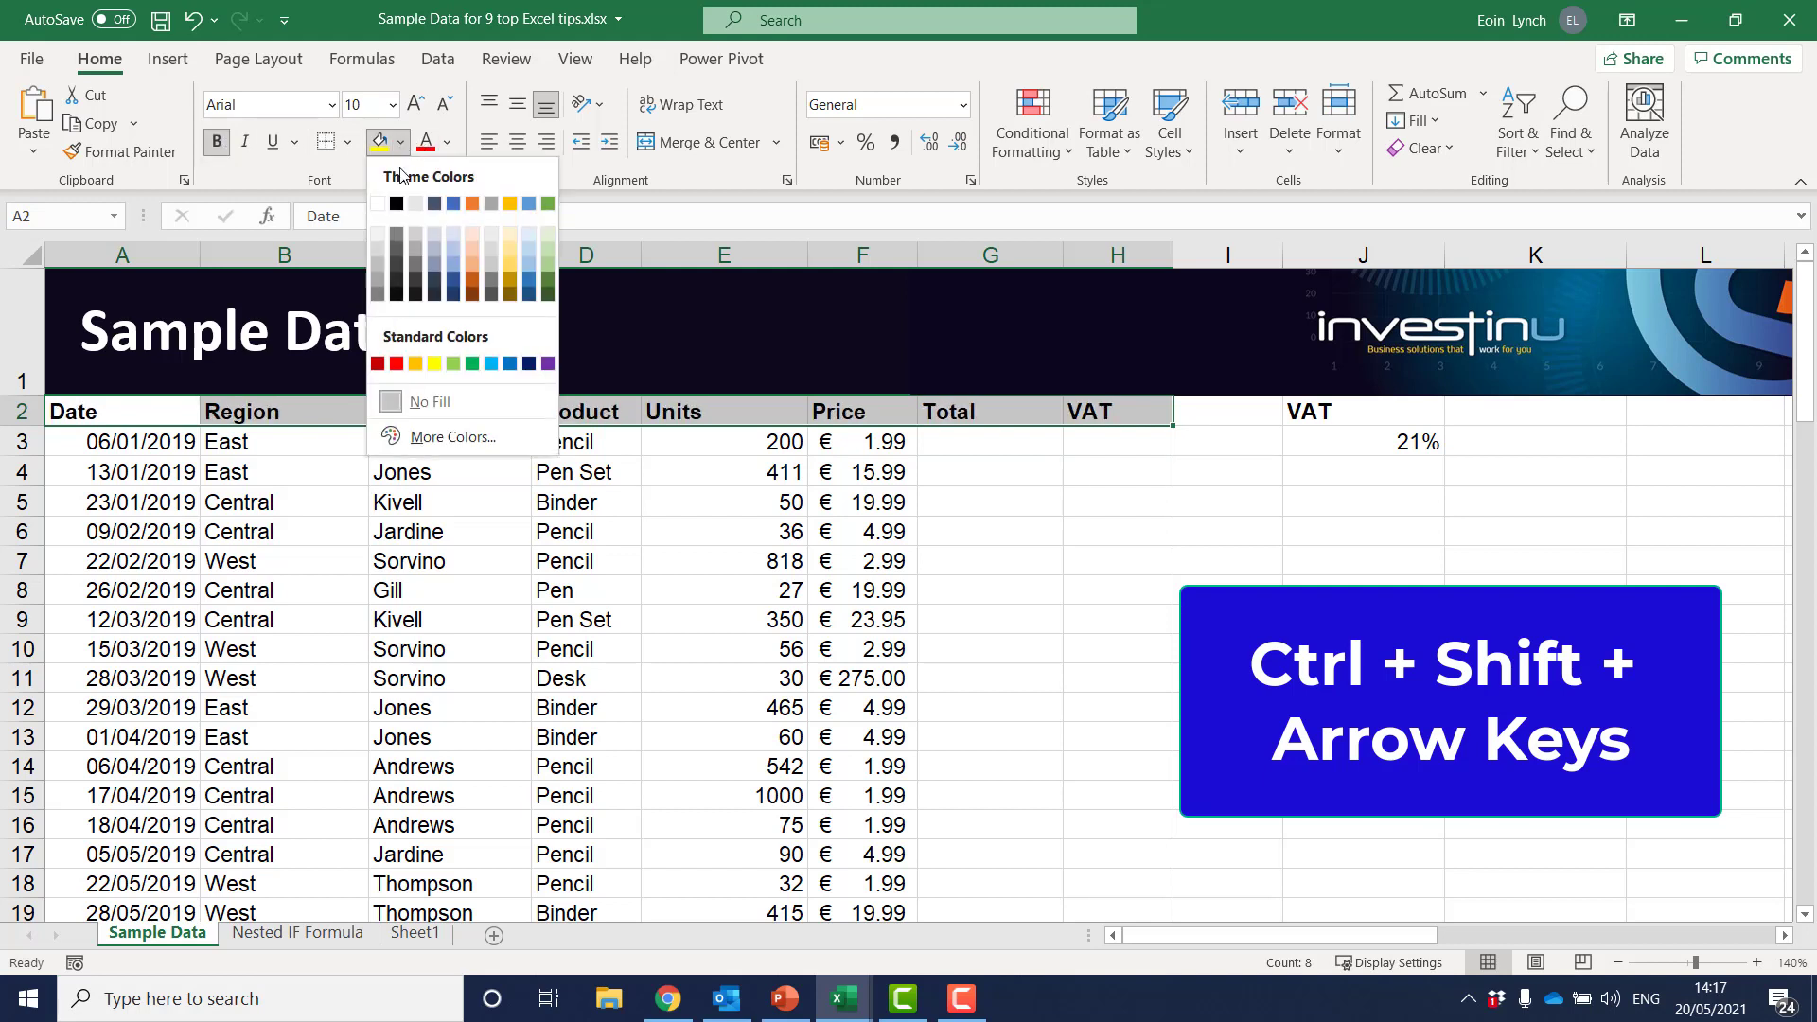
{"action": "left_click", "coordinate": [291, 522]}
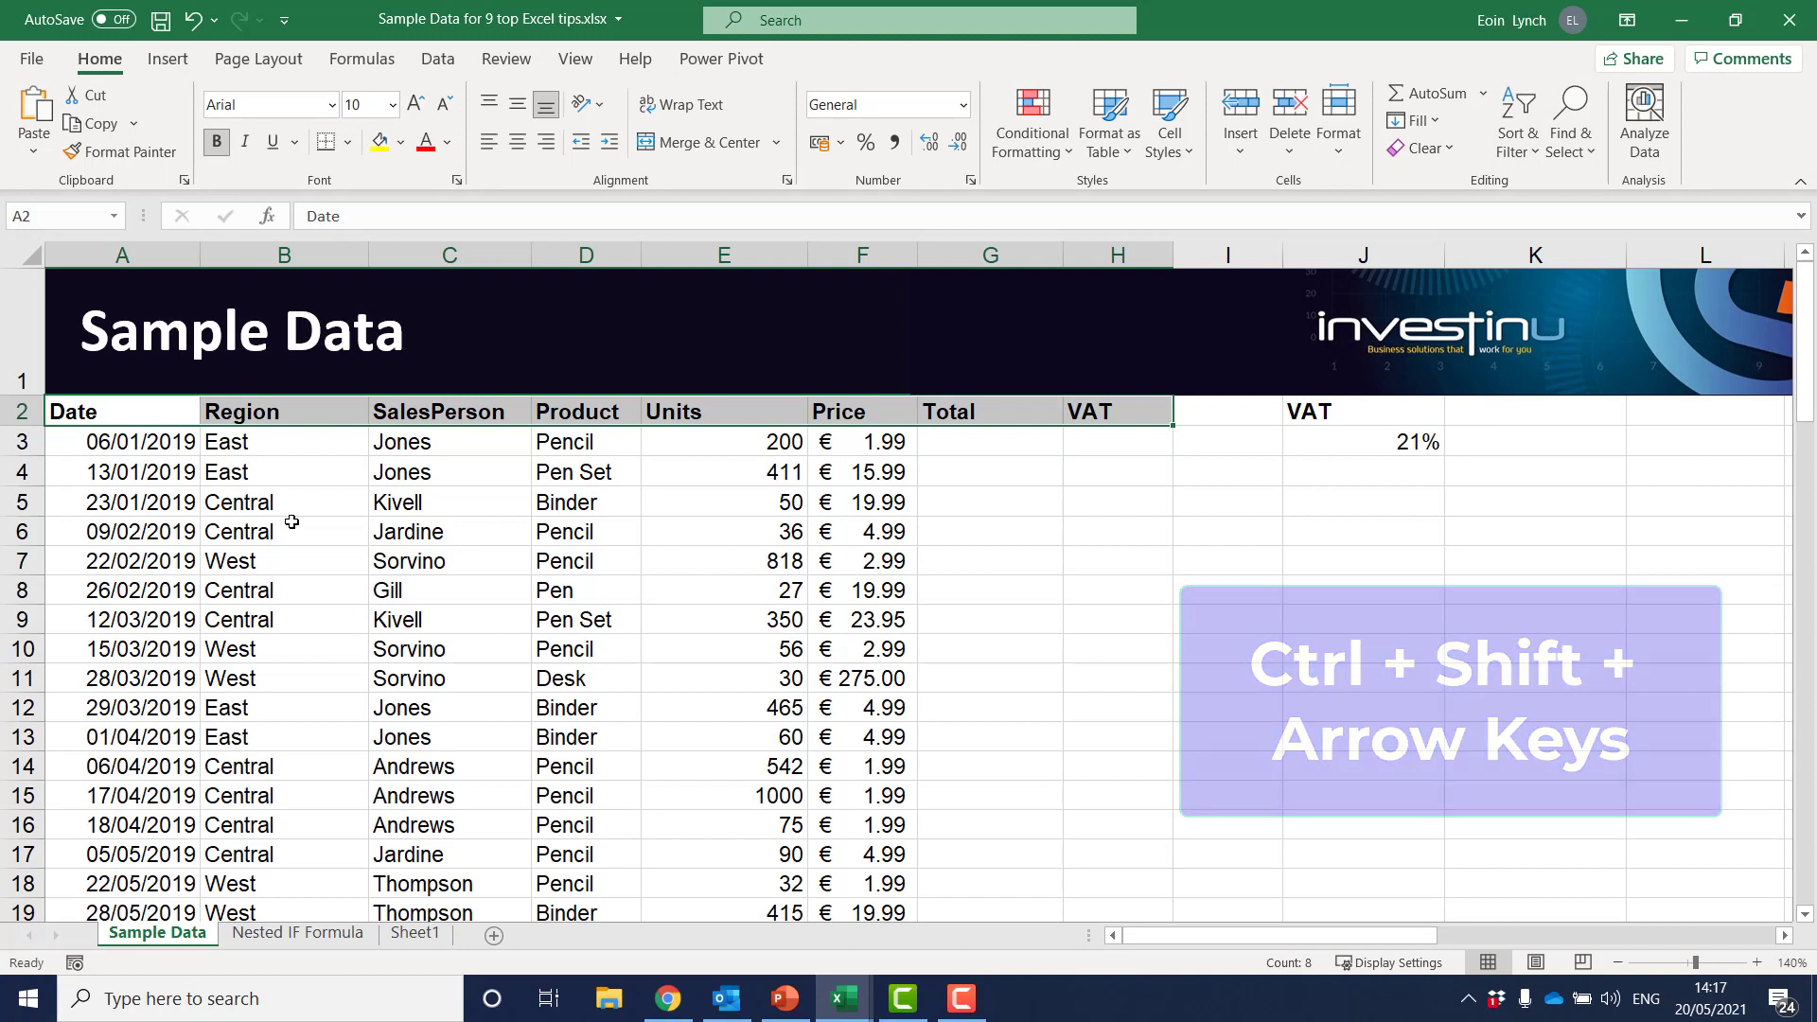
Calculate the first row's Total in G3 by multiplying Units by Price with the formula =E3*F3
{"action": "left_click", "coordinate": [1002, 446]}
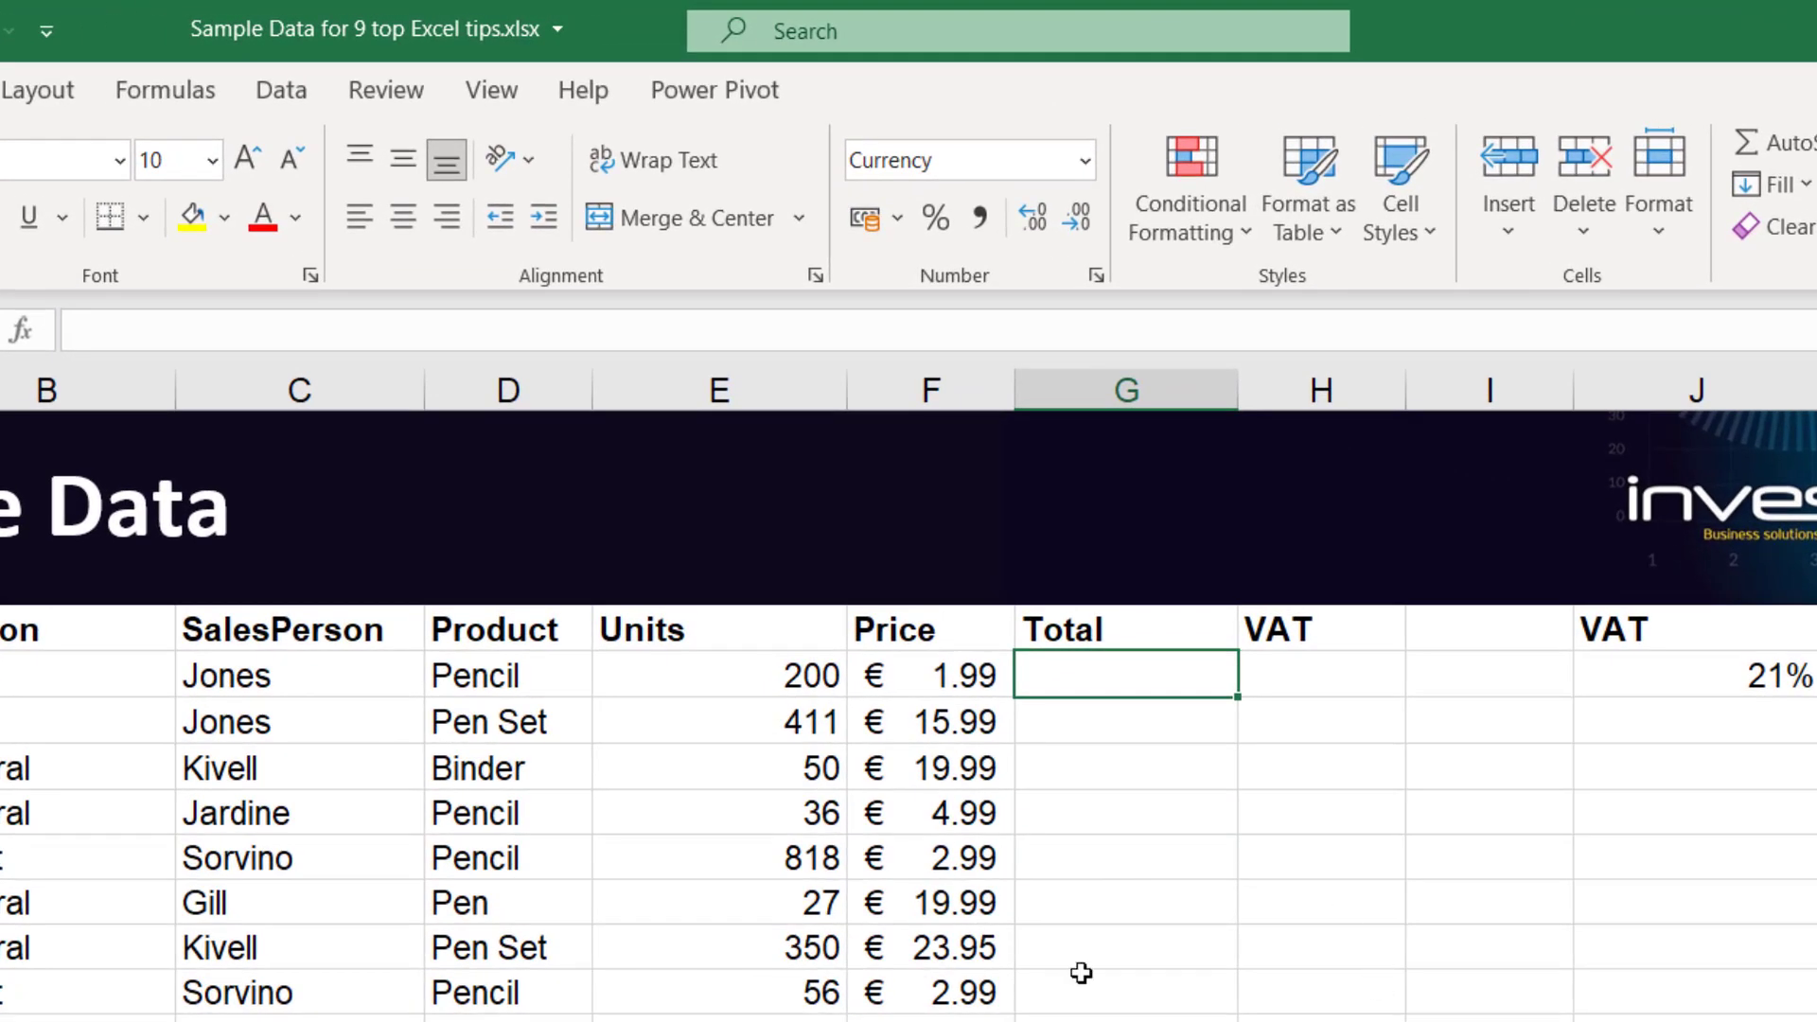
{"action": "type", "text": "="}
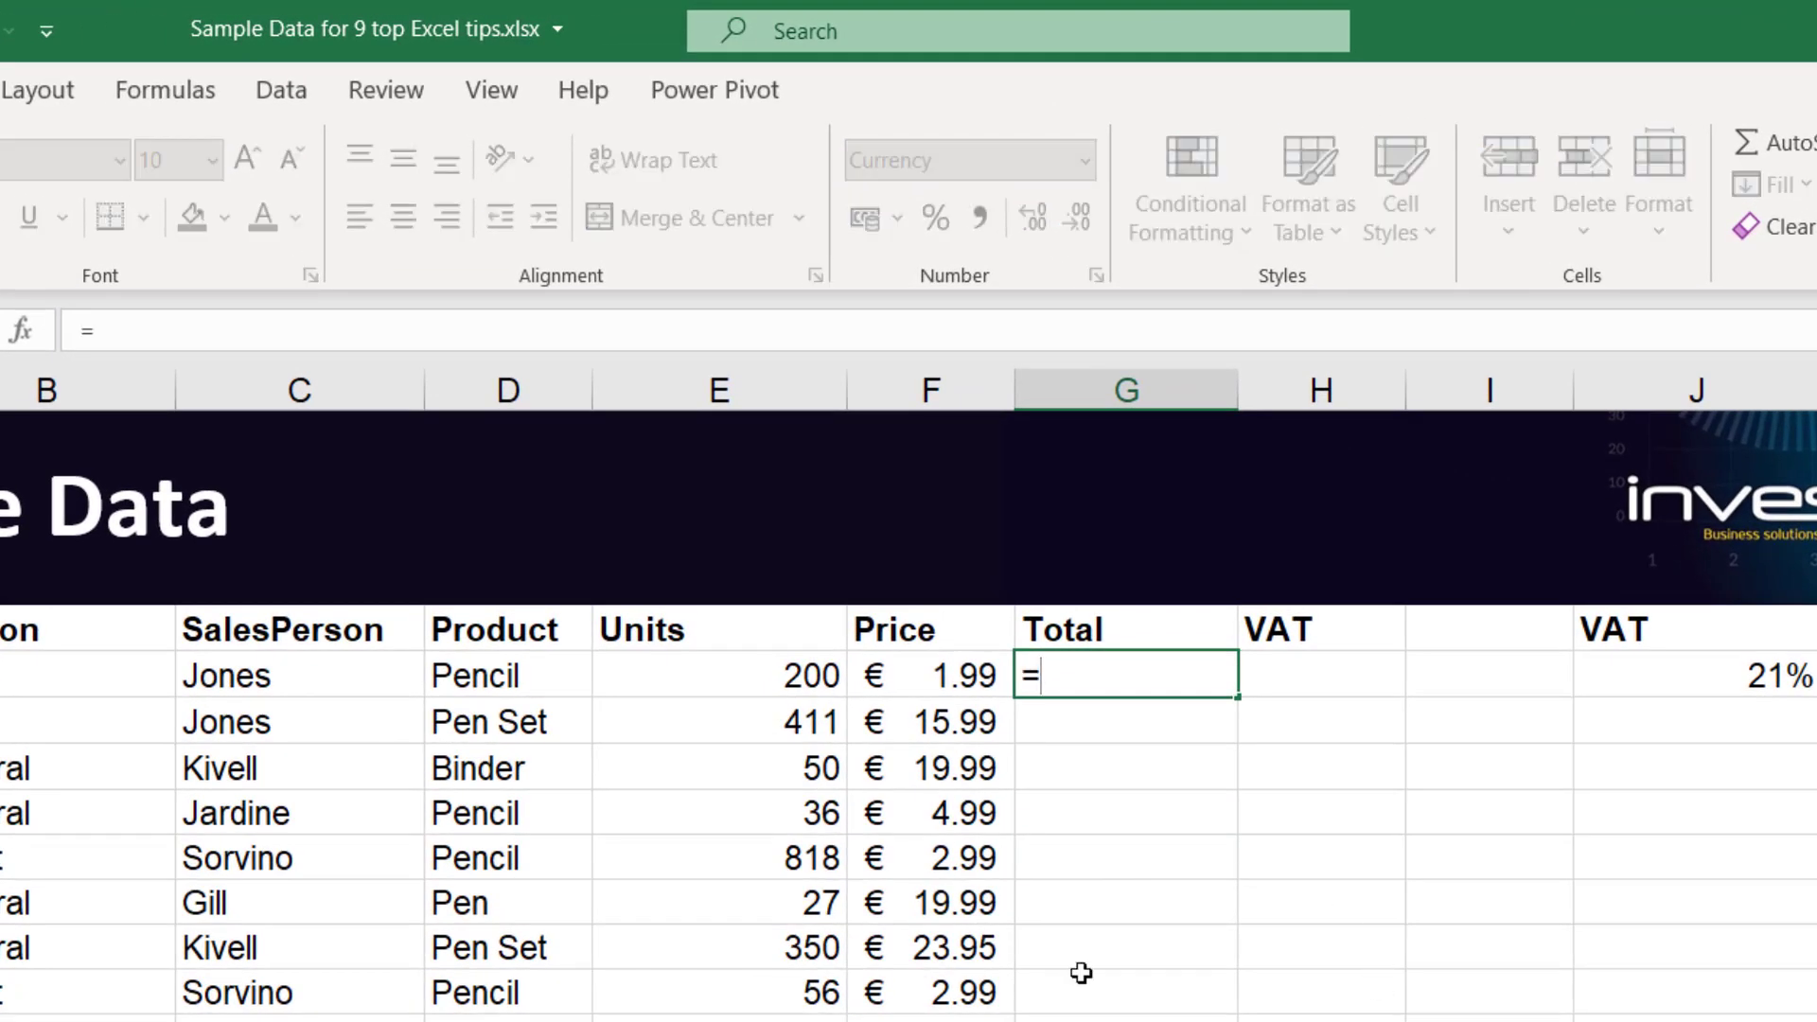
{"action": "left_click", "coordinate": [735, 679]}
{"action": "type", "text": "*"}
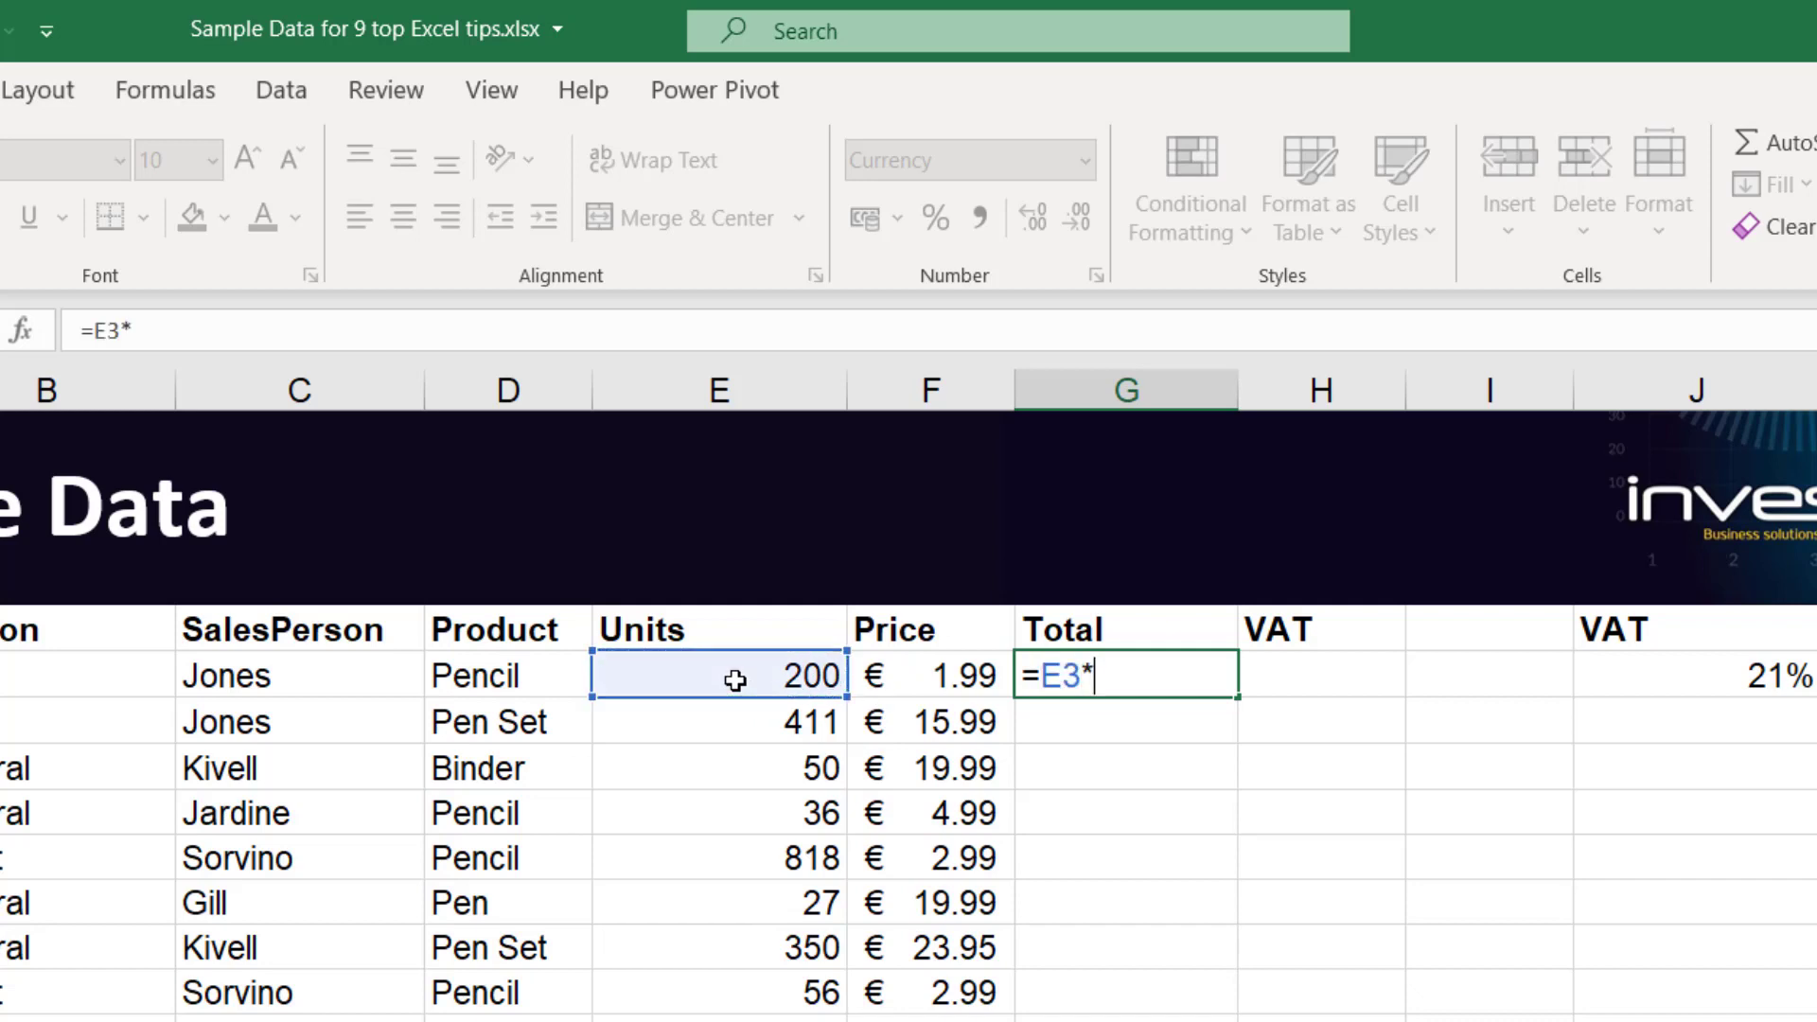
{"action": "left_click", "coordinate": [913, 681]}
{"action": "key", "text": "Return"}
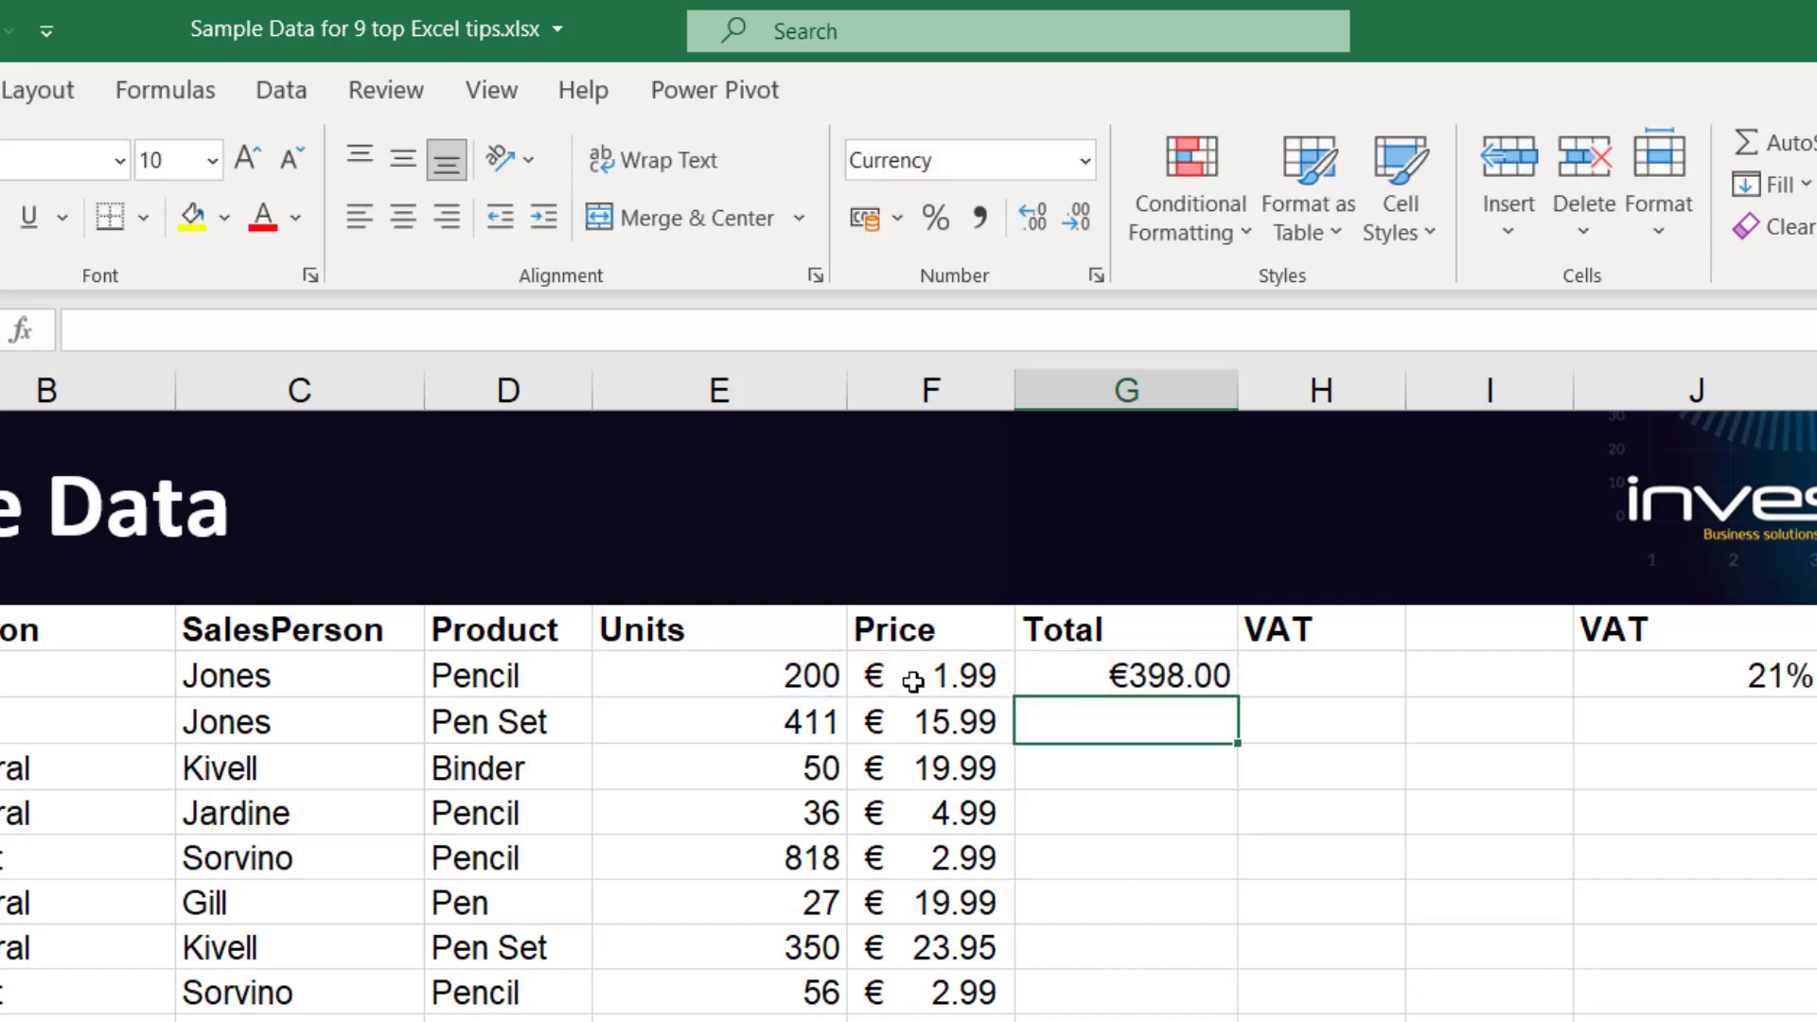
Copy the Total formula from G3 down to G7, and undo the copy
{"action": "left_click", "coordinate": [1162, 668]}
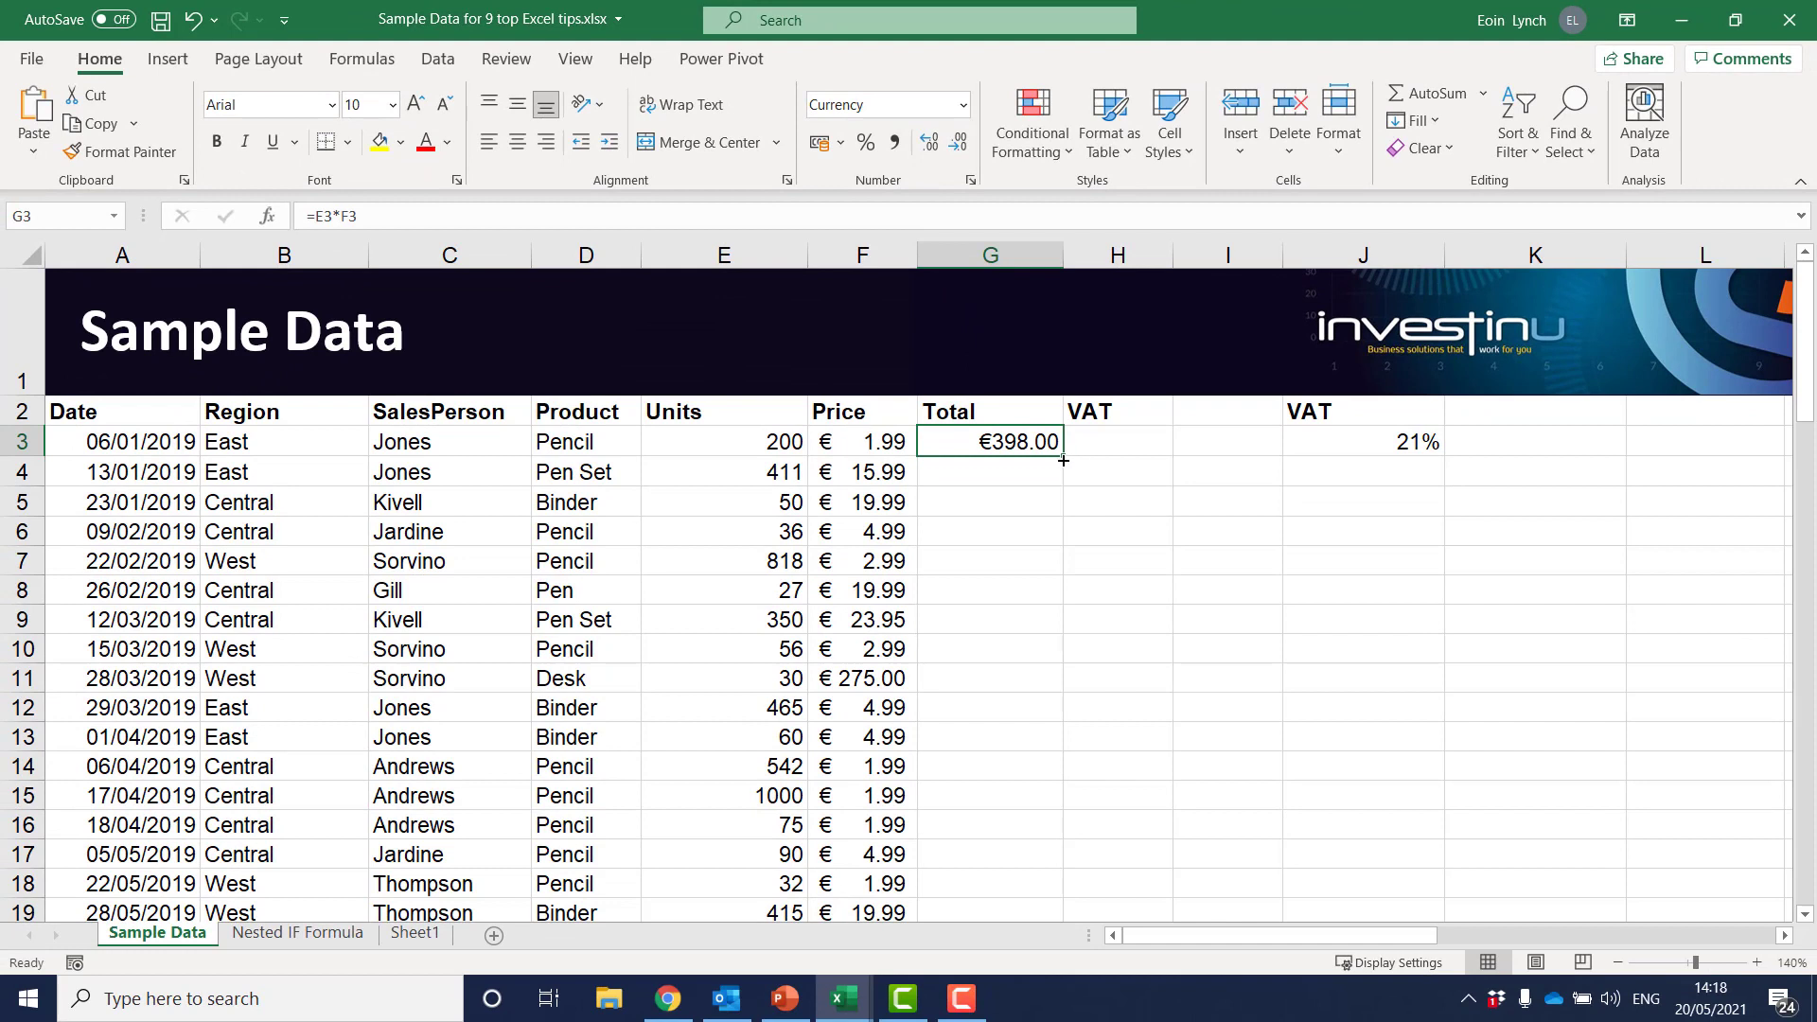
{"action": "left_click_drag", "start_coordinate": [1064, 460], "coordinate": [1057, 583]}
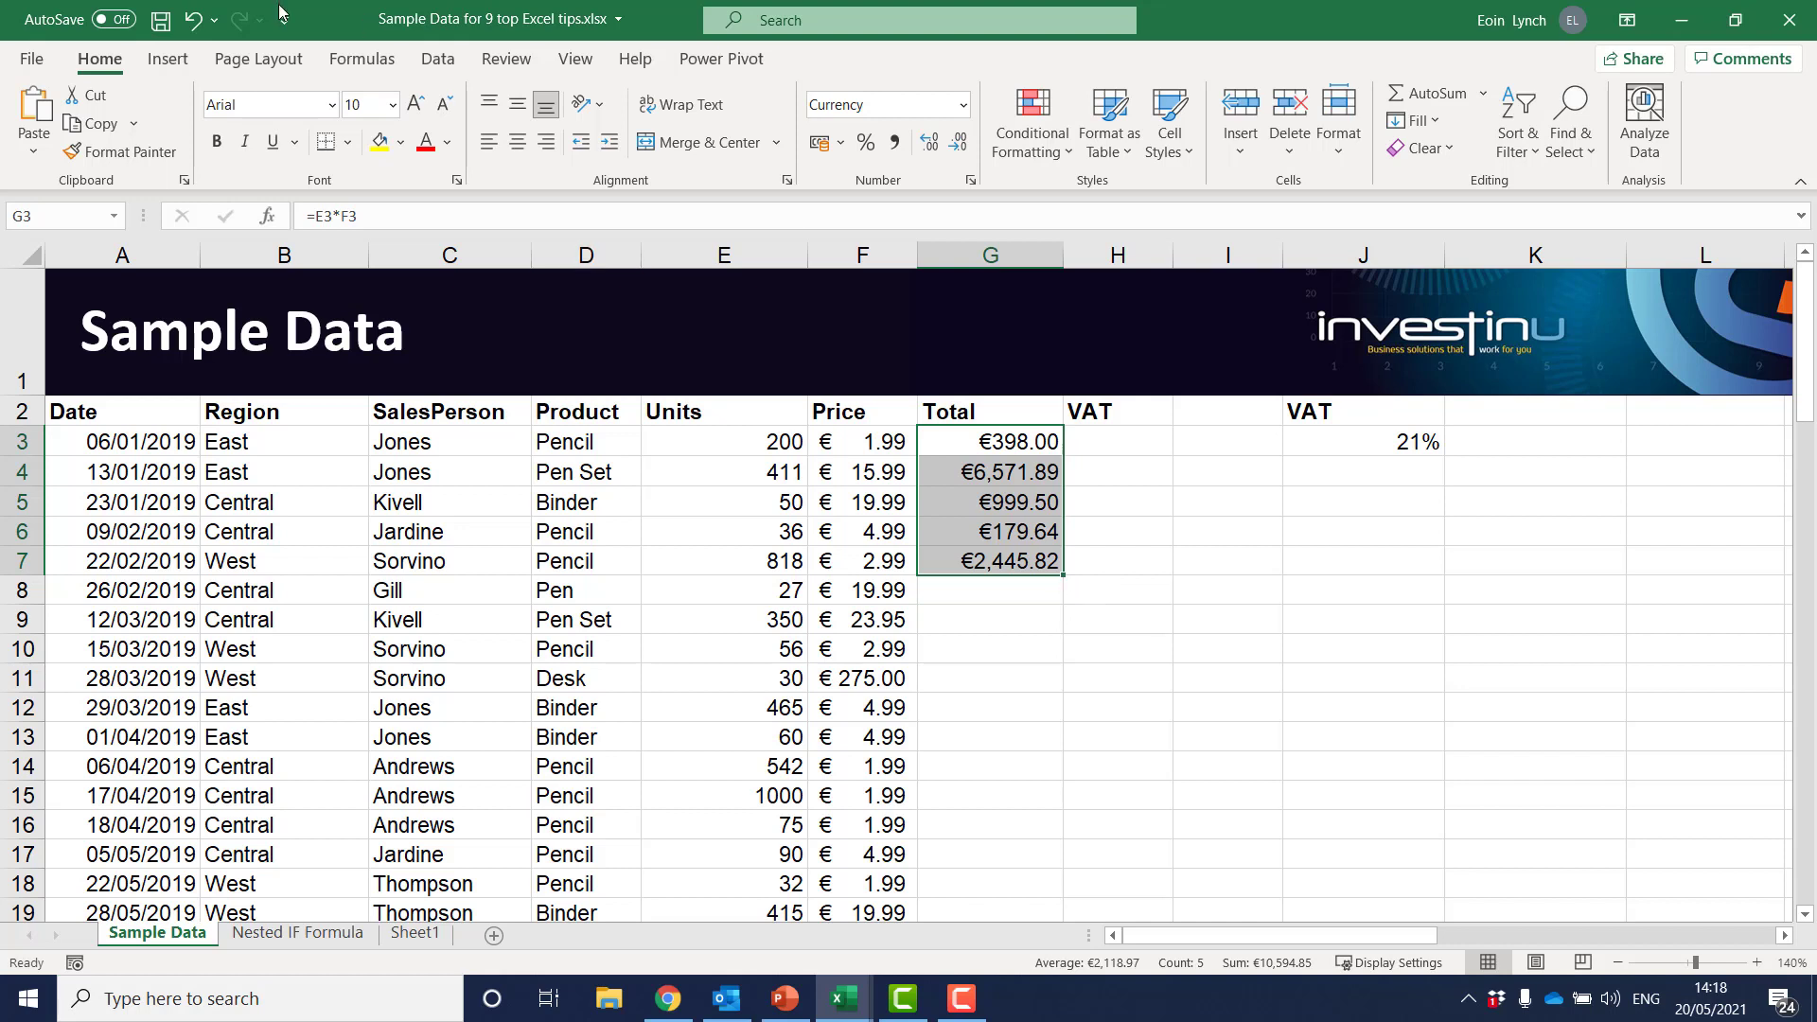
{"action": "left_click", "coordinate": [193, 28]}
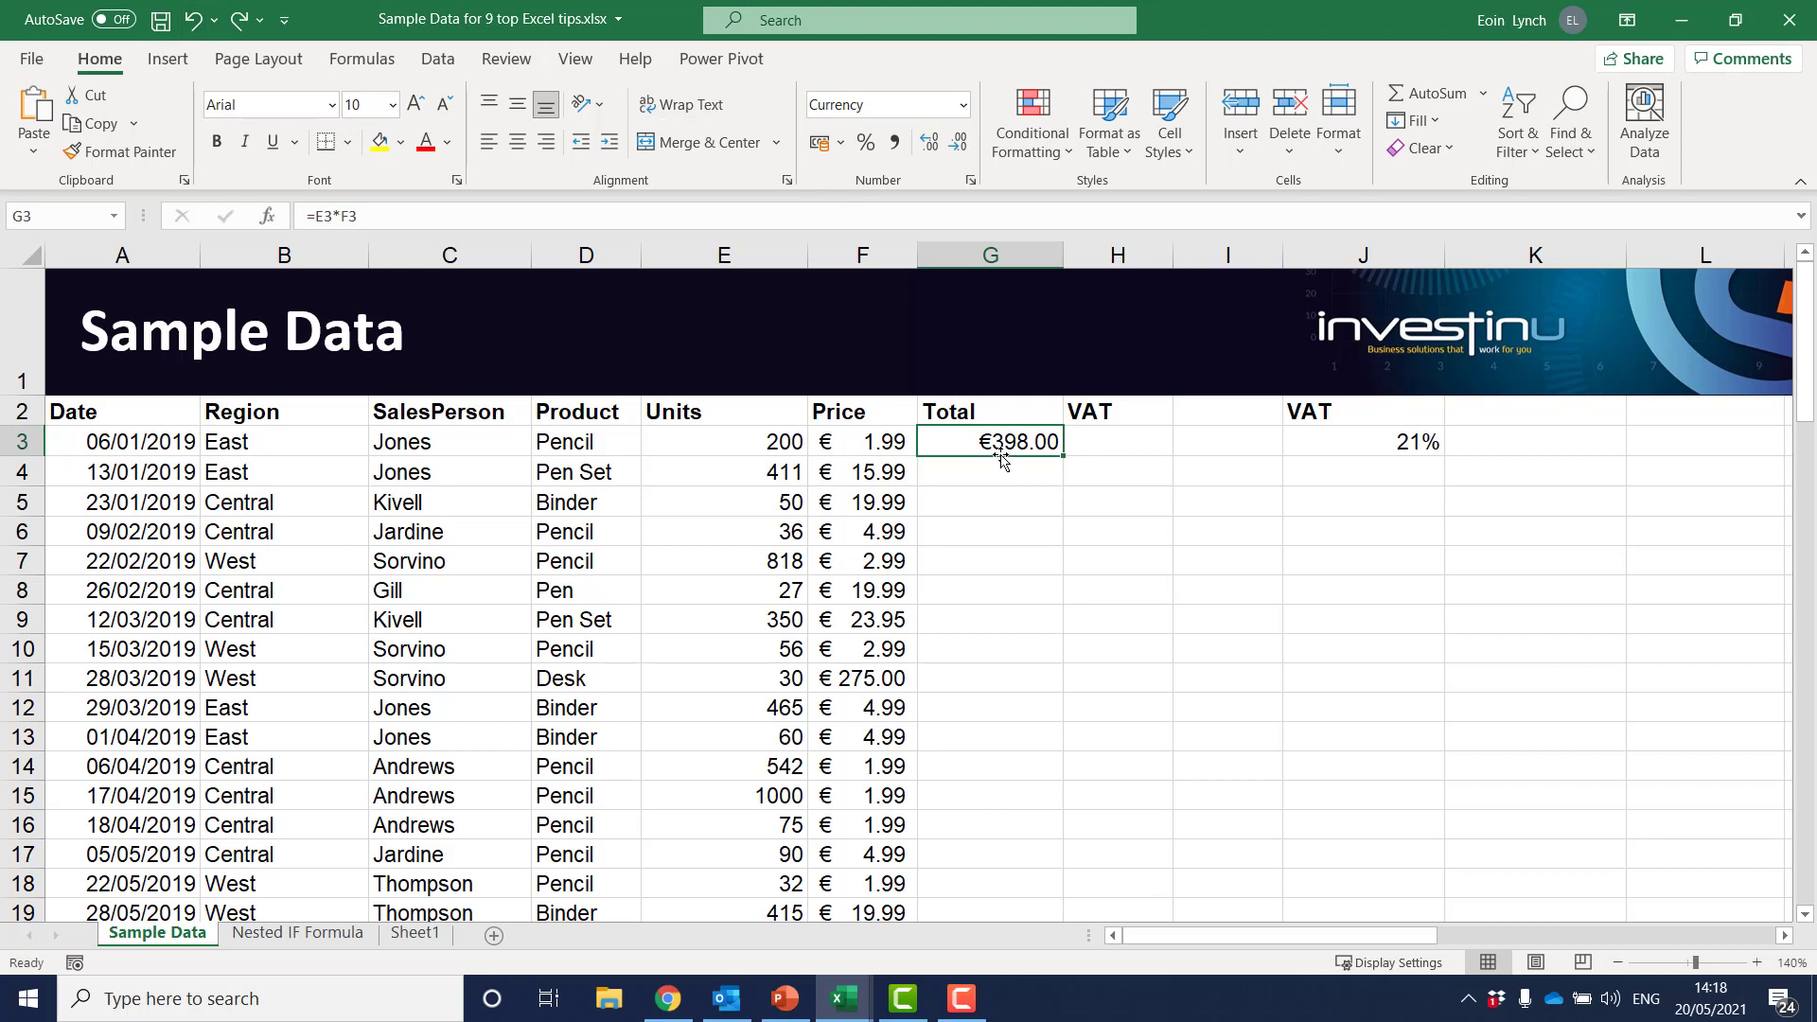
Fill the Total formula from G3 down through G88 and return to the start of the data
{"action": "left_click_drag", "start_coordinate": [1001, 458], "coordinate": [960, 465]}
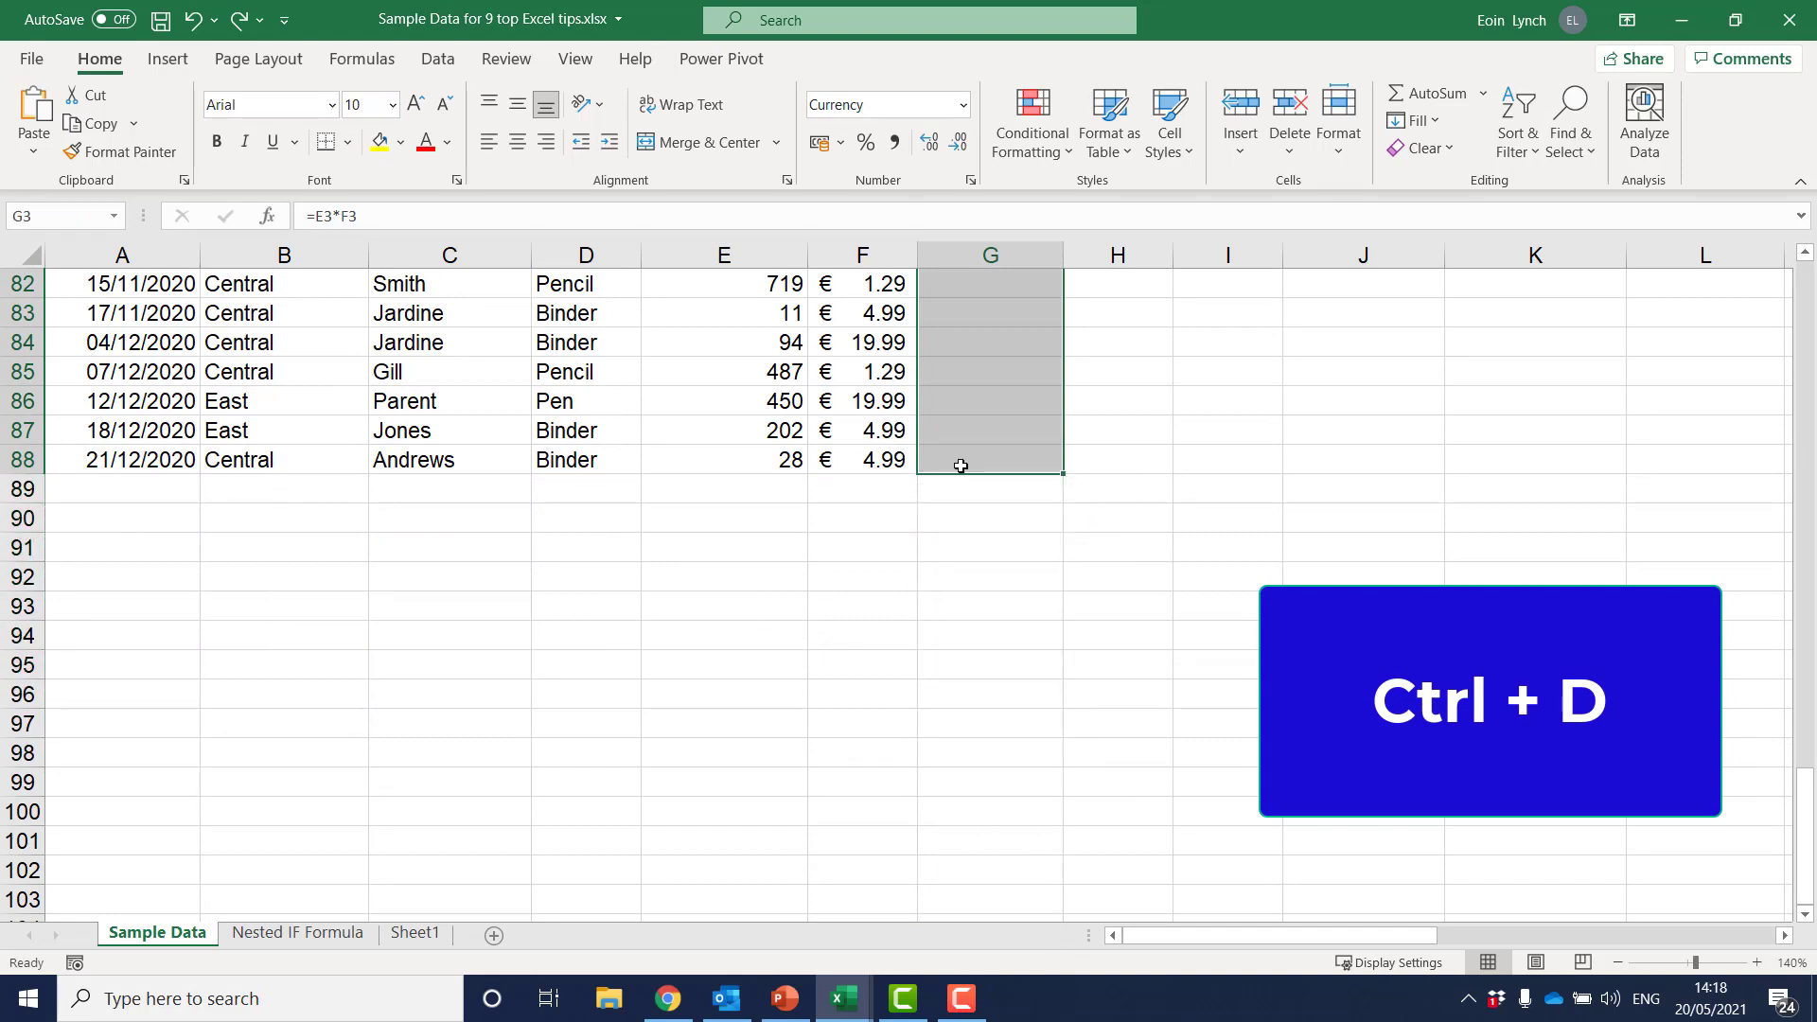
{"action": "key", "text": "ctrl+d"}
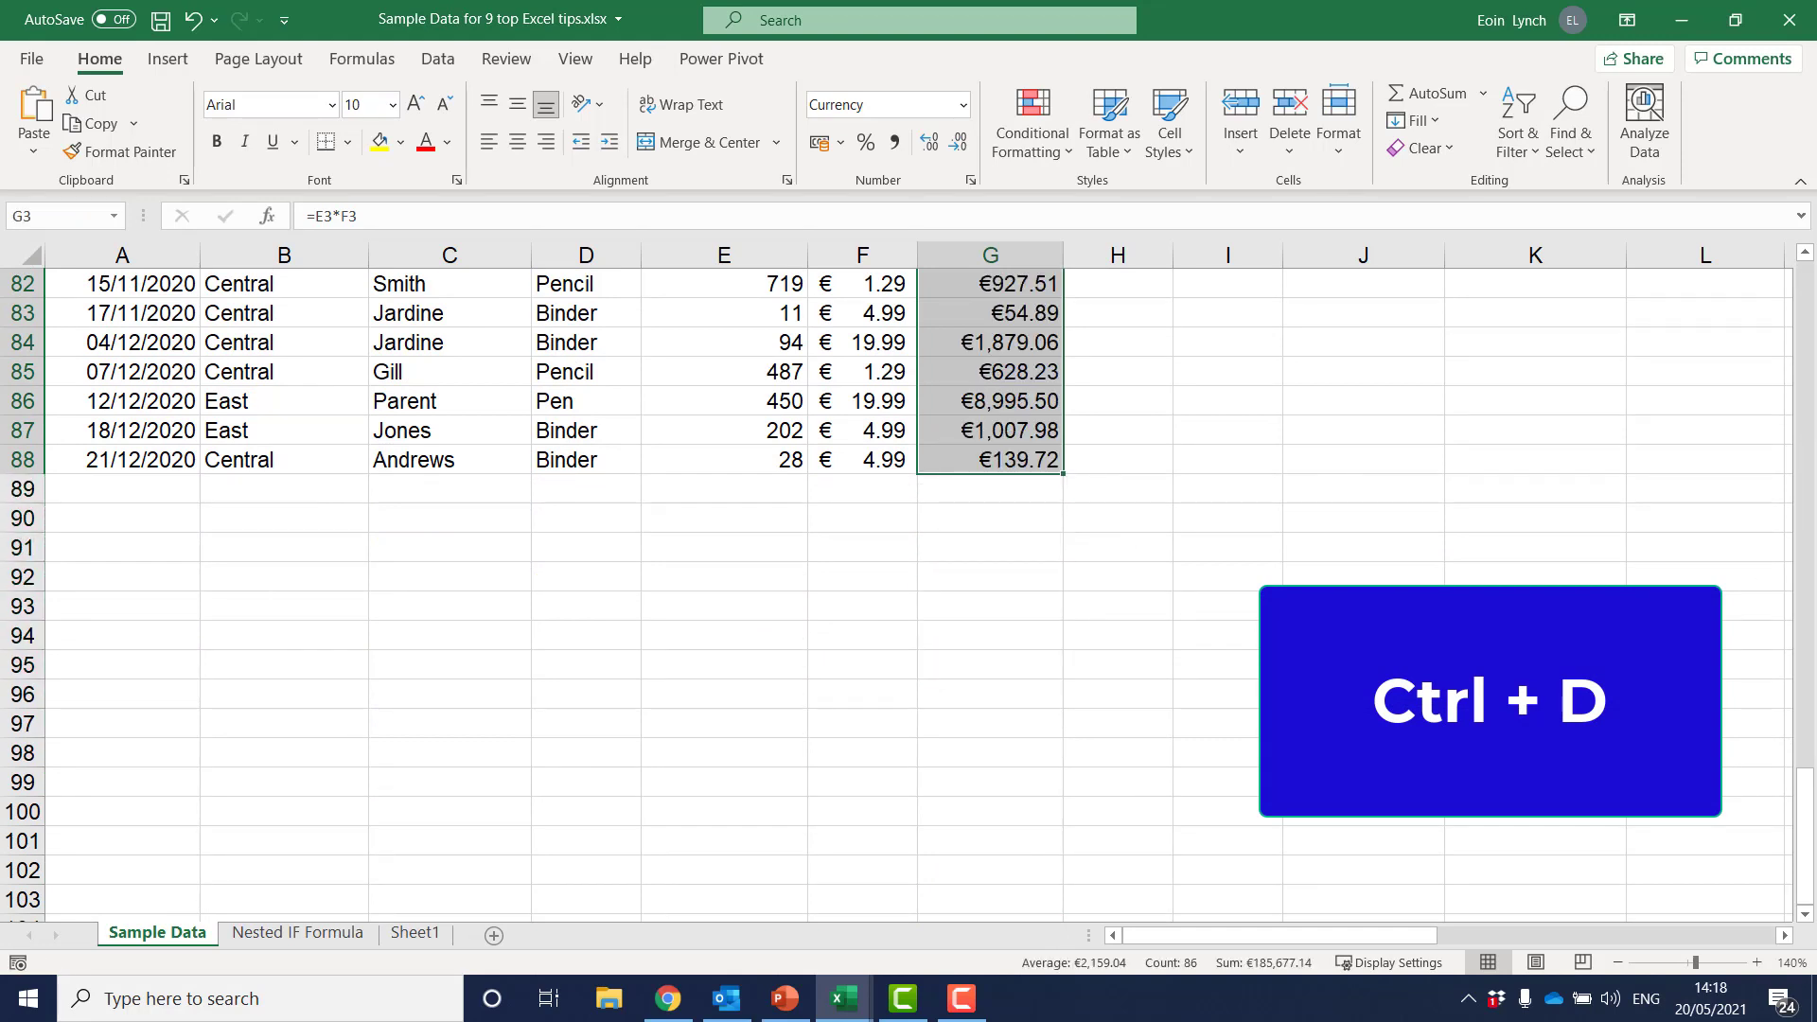
{"action": "left_click_drag", "start_coordinate": [1811, 775], "coordinate": [1797, 282]}
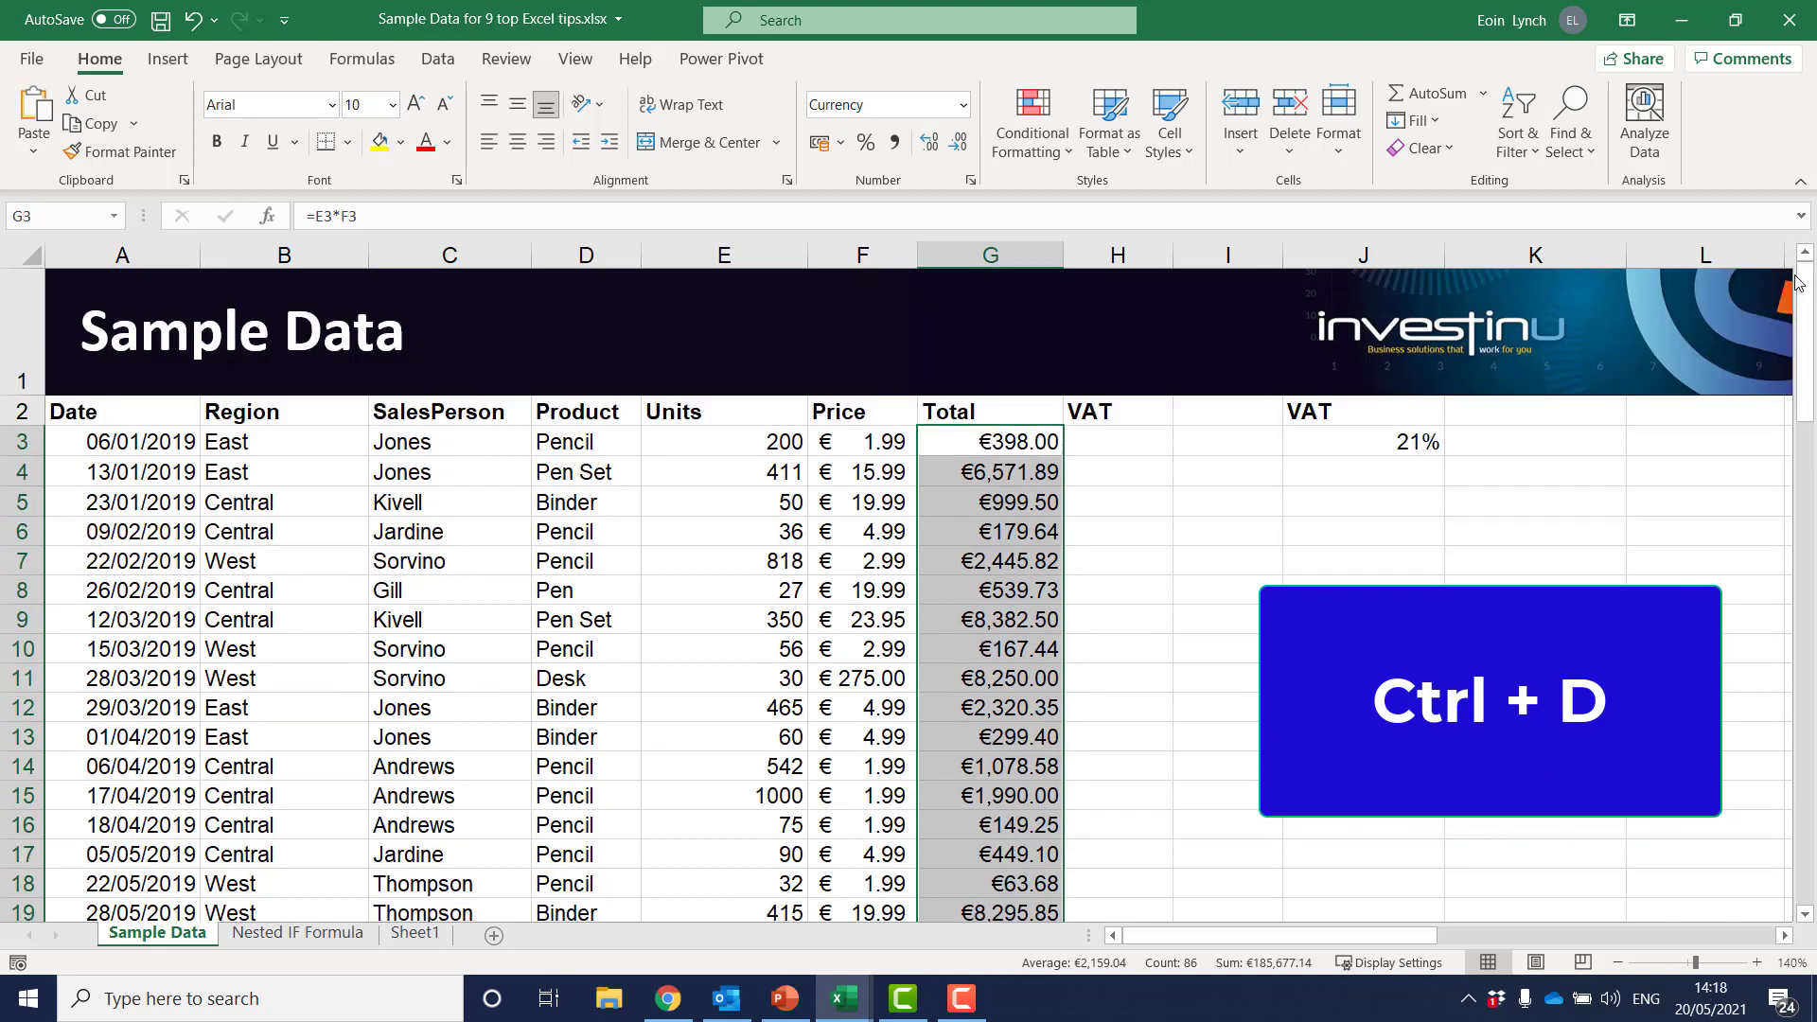
Enter 123 in cell A1 of Sheet1 and fill it down through A7
{"action": "left_click", "coordinate": [416, 933]}
{"action": "type", "text": "123"}
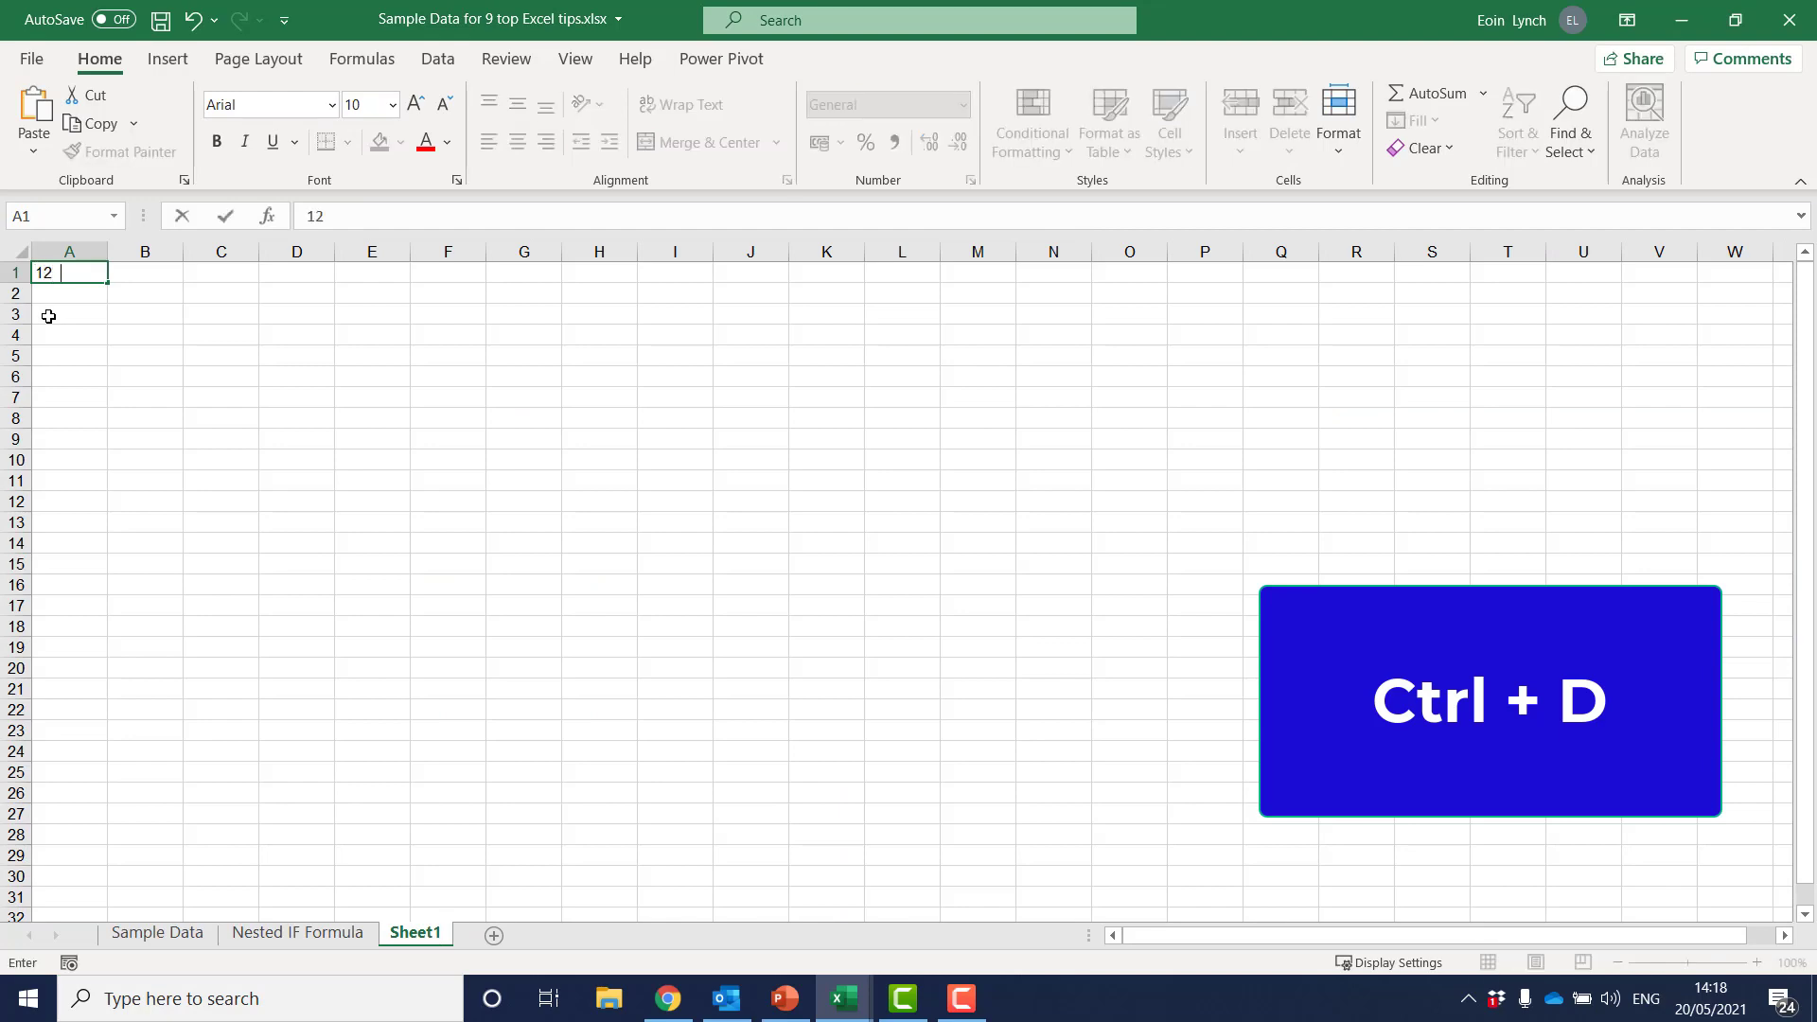
{"action": "key", "text": "Return"}
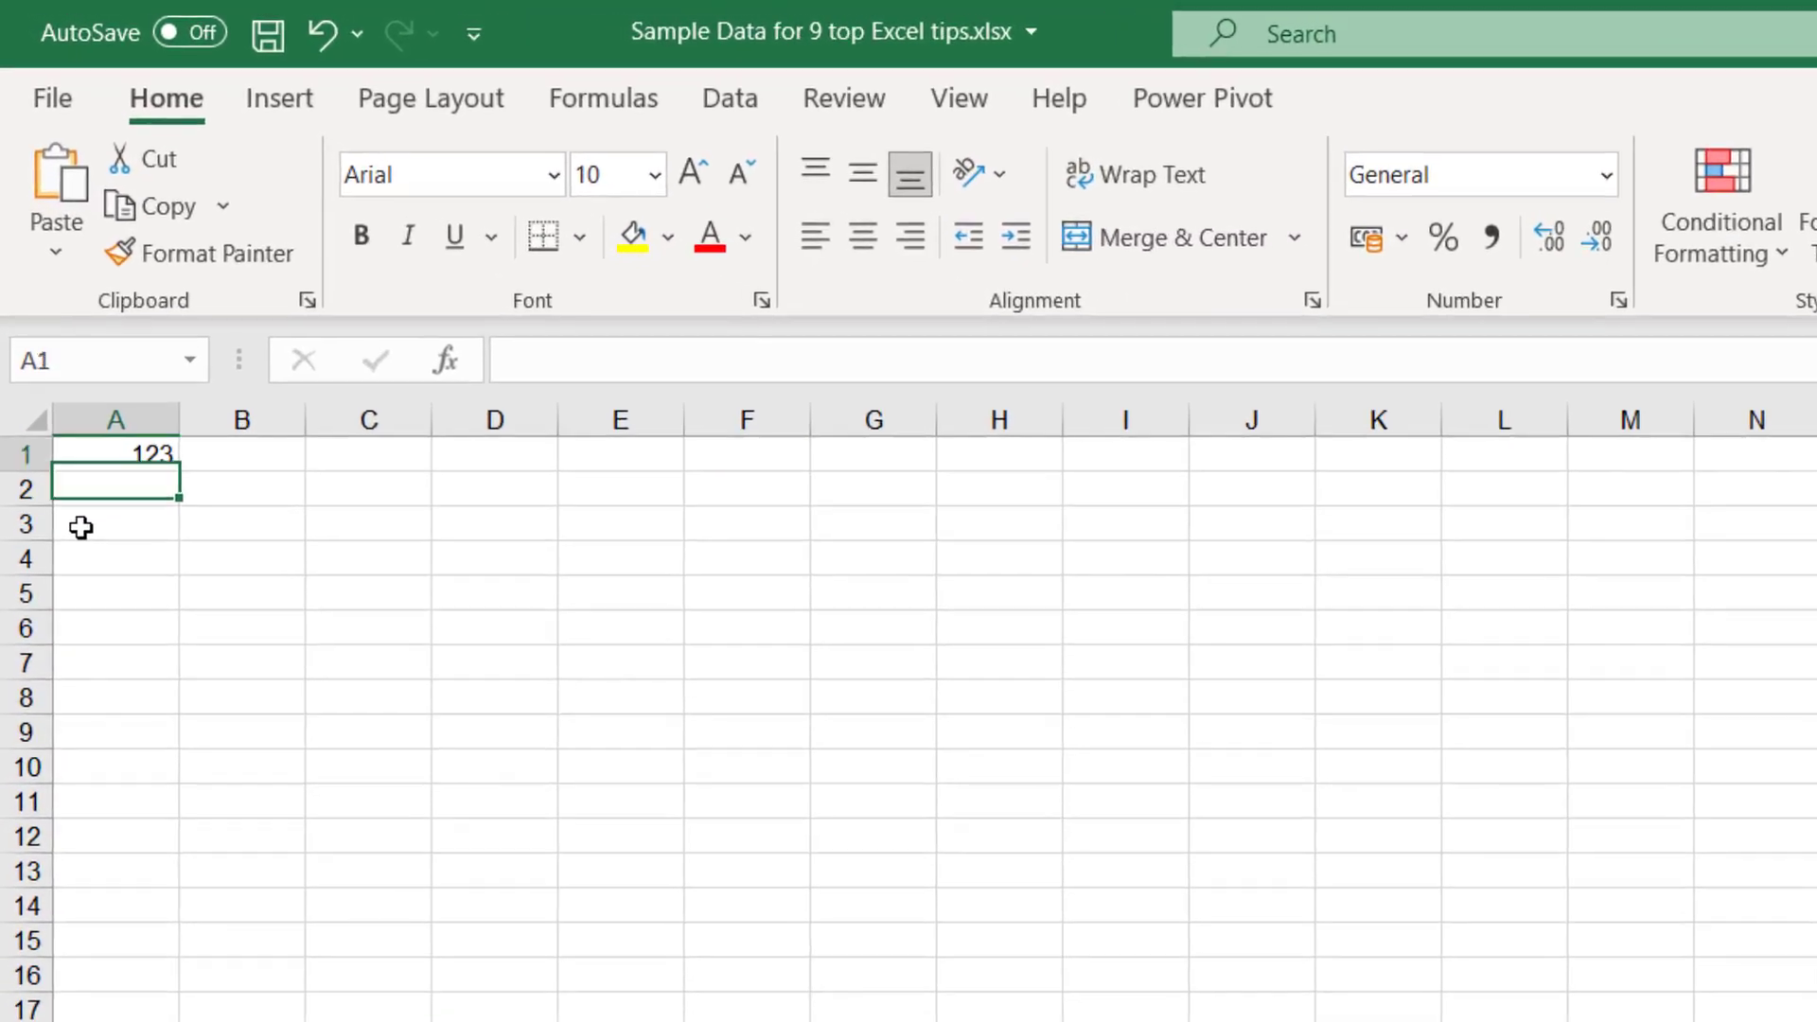
{"action": "left_click_drag", "start_coordinate": [146, 454], "coordinate": [142, 668]}
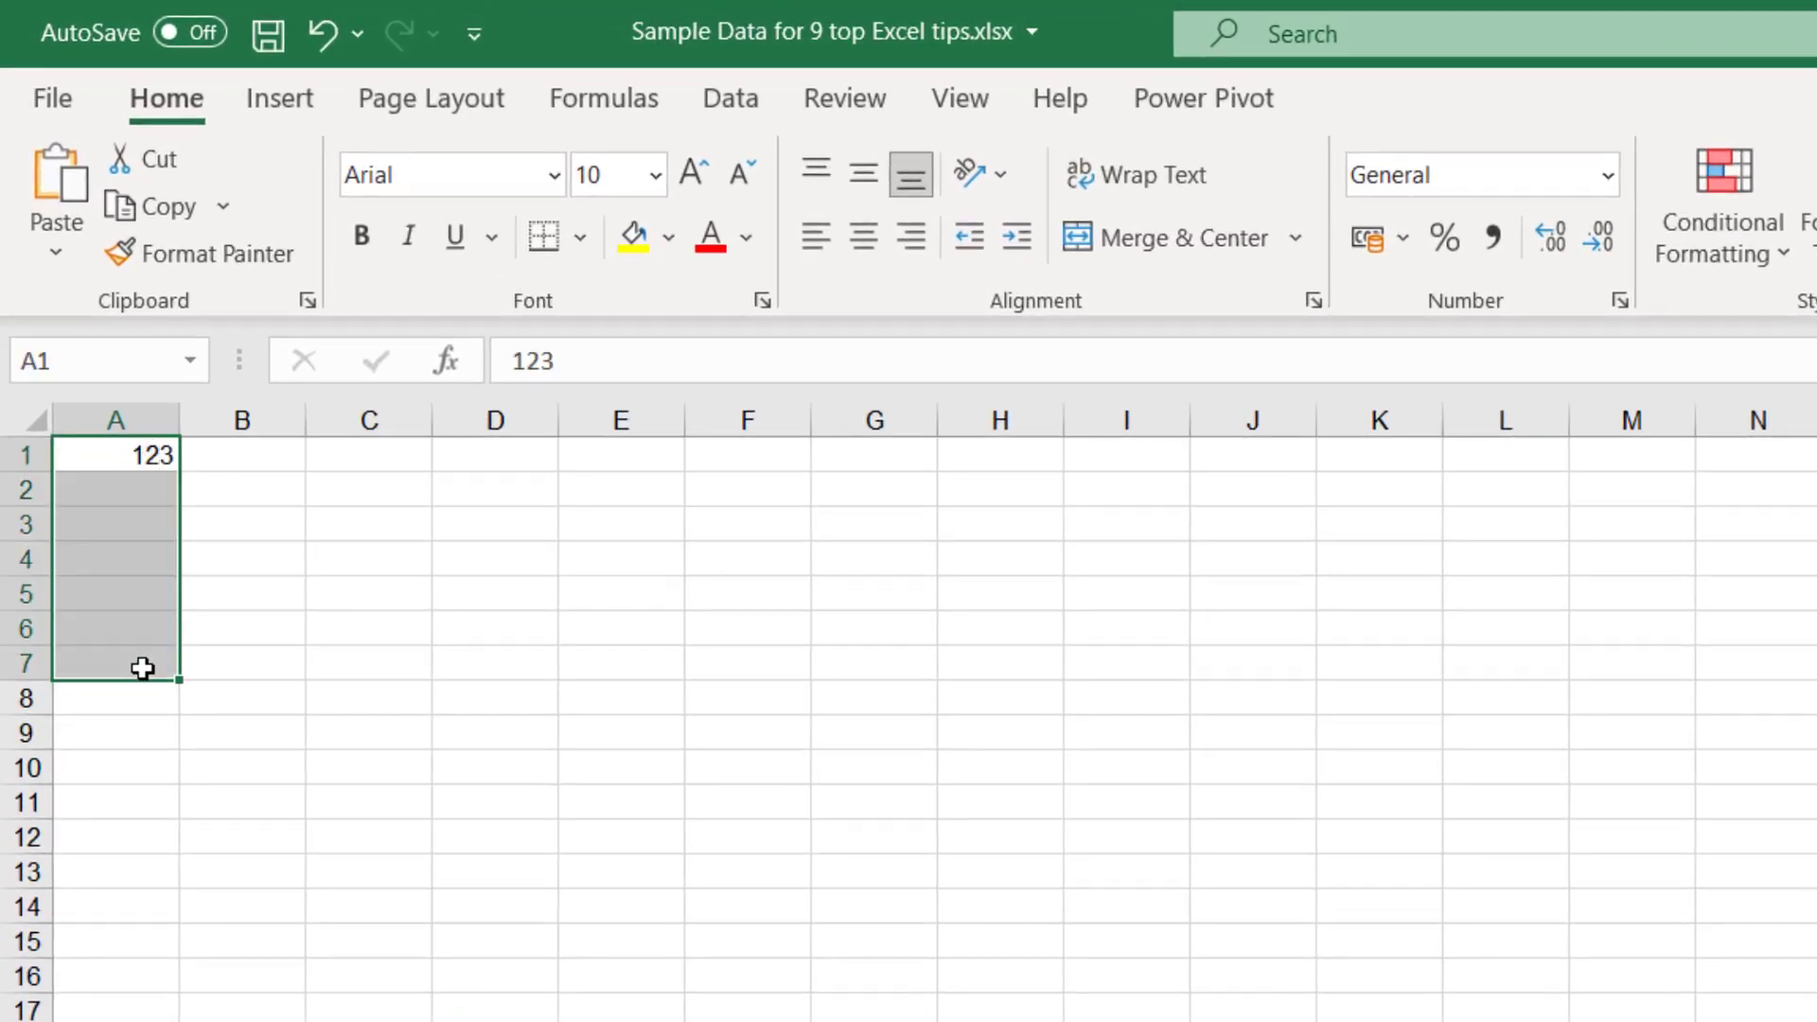
{"action": "key", "text": "ctrl+d"}
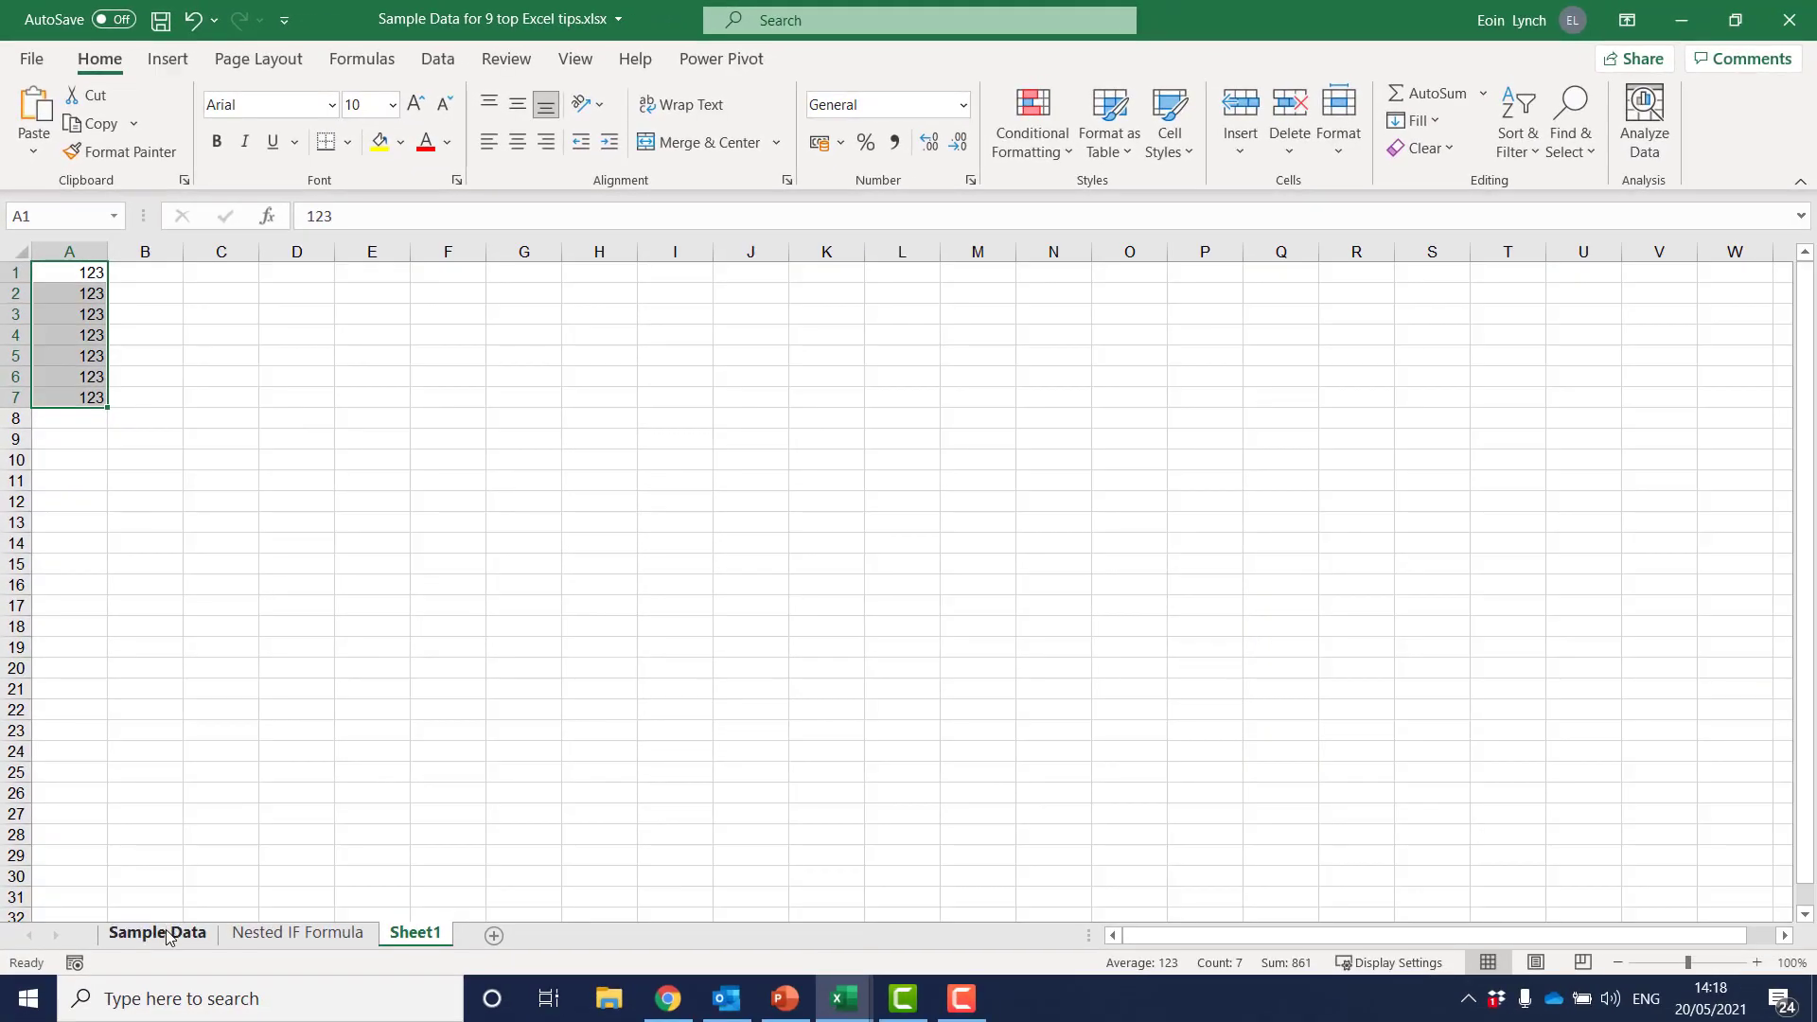
Return to the Sample Data sheet, select cell B7 in the table, and show the data commands
{"action": "left_click", "coordinate": [157, 933]}
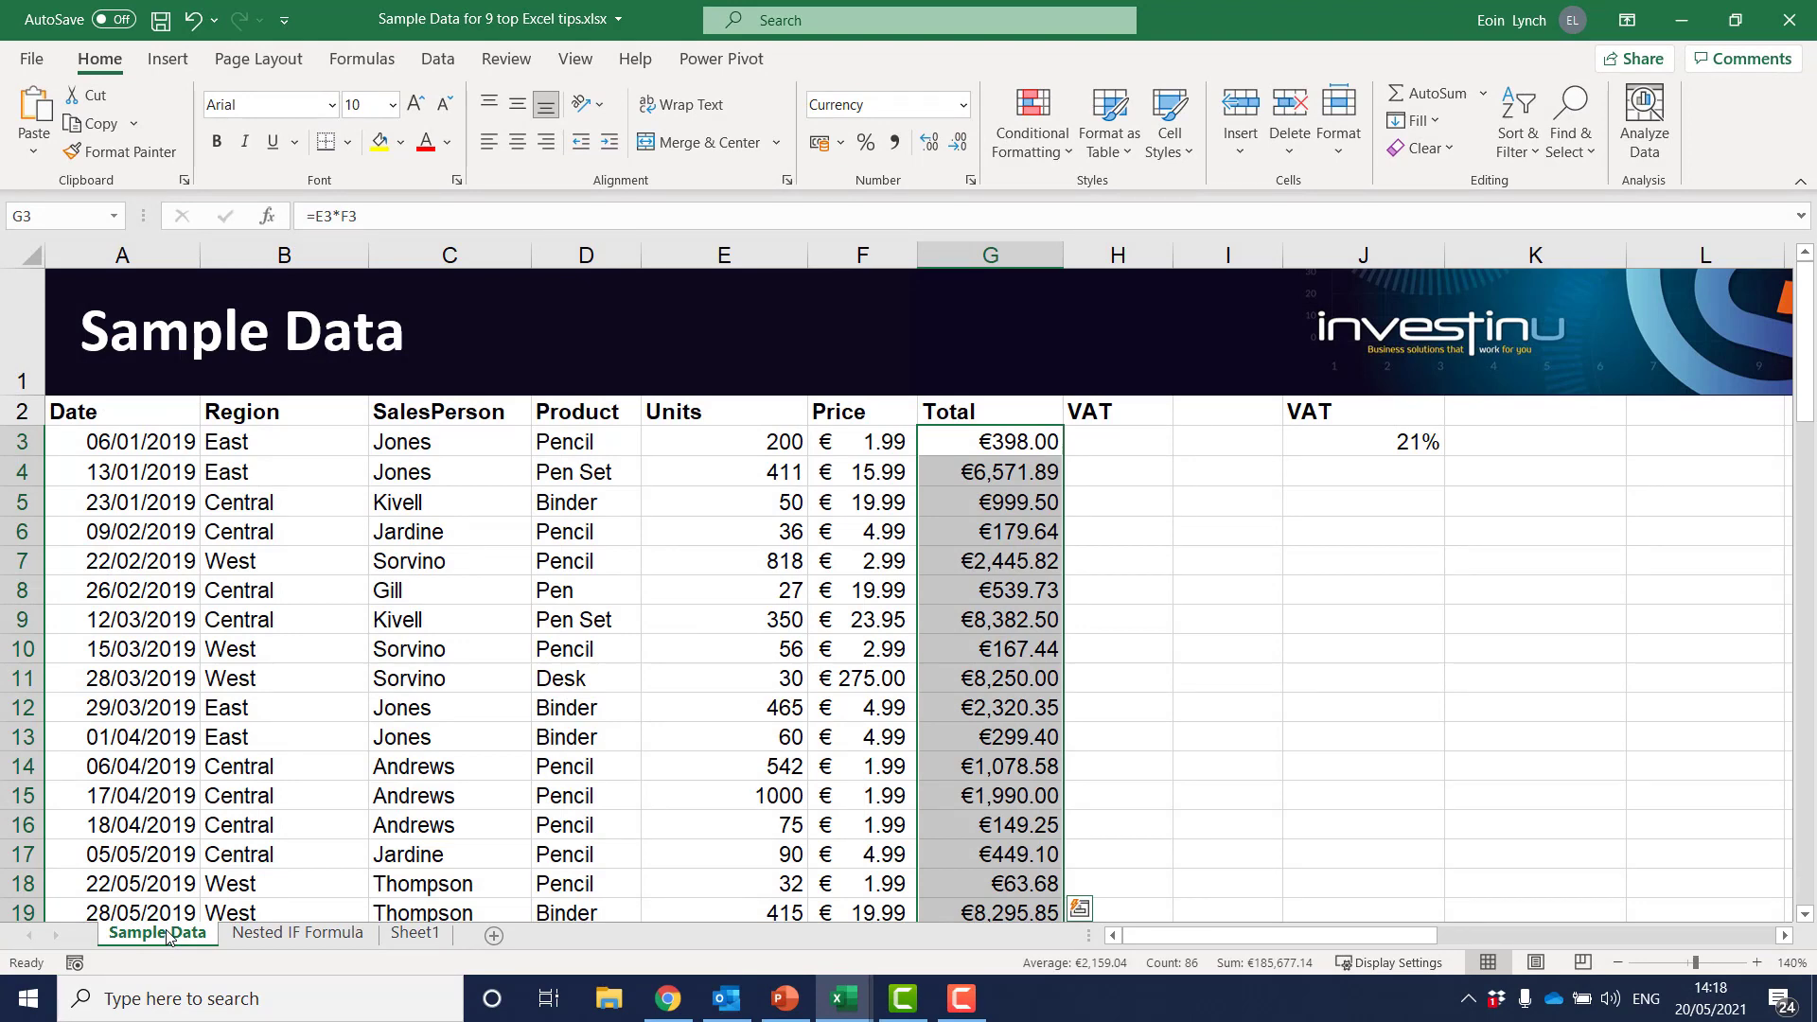
{"action": "left_click", "coordinate": [324, 565]}
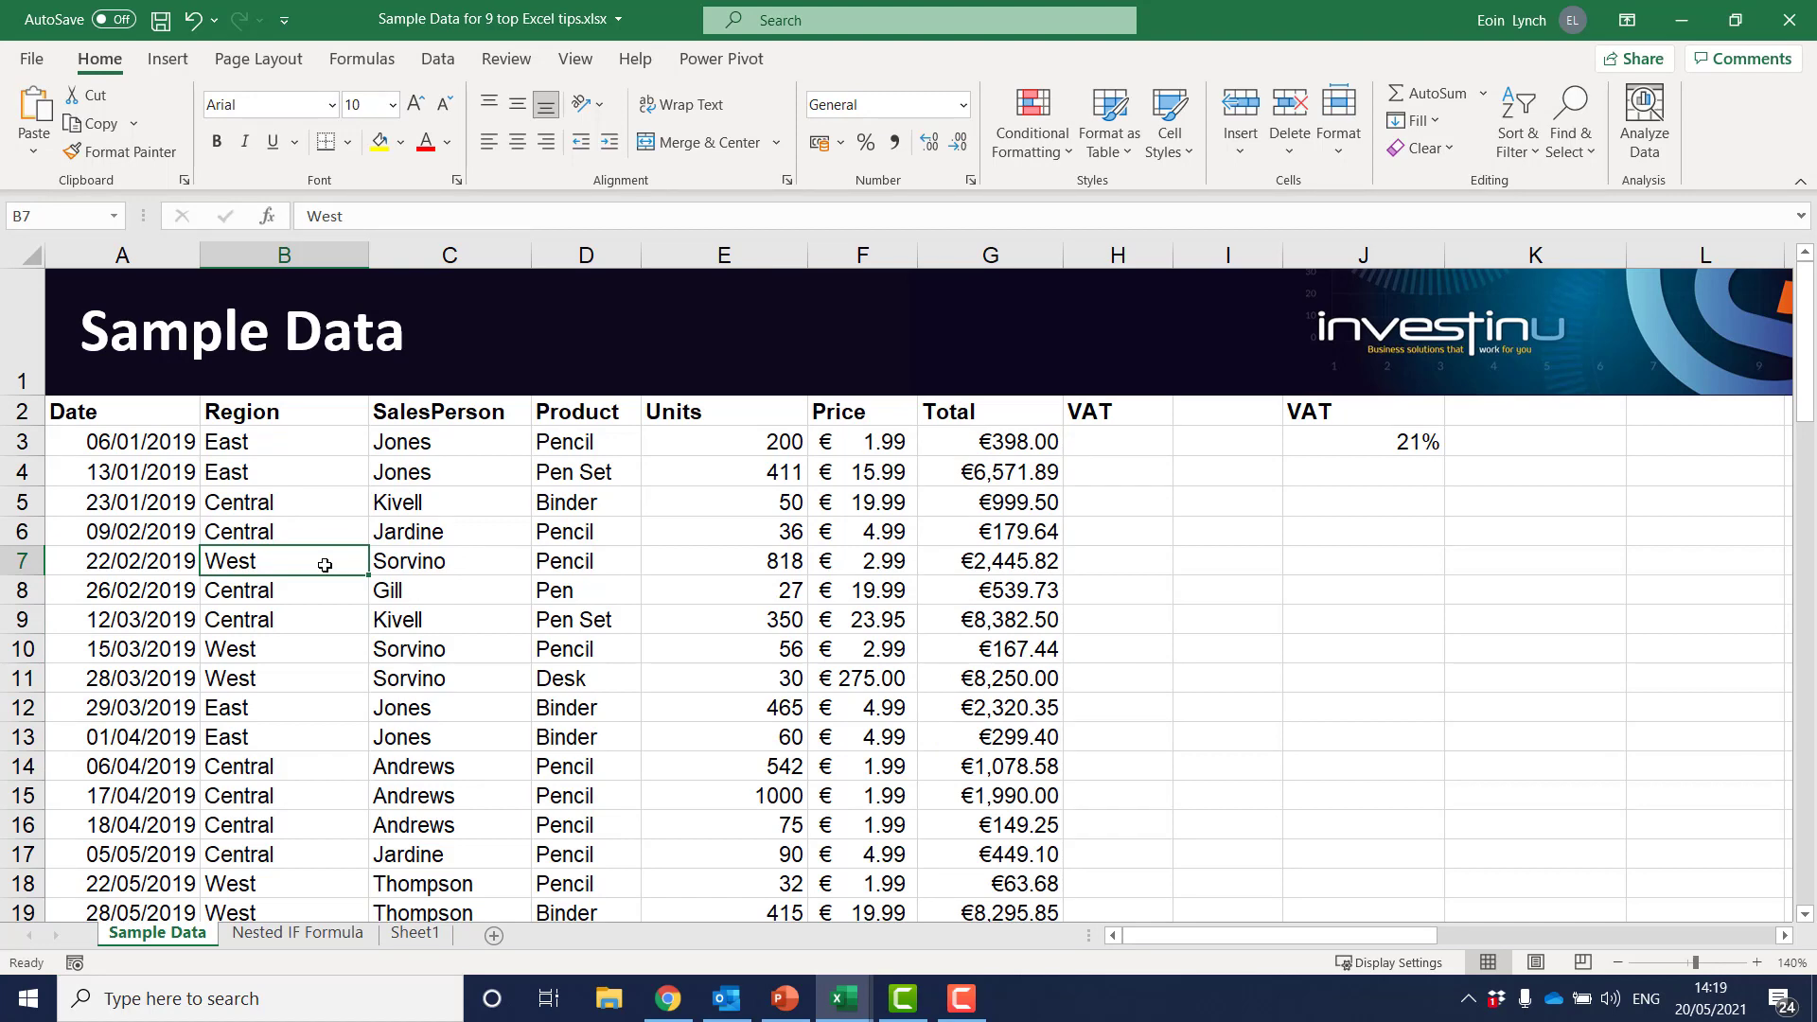
{"action": "left_click", "coordinate": [438, 61]}
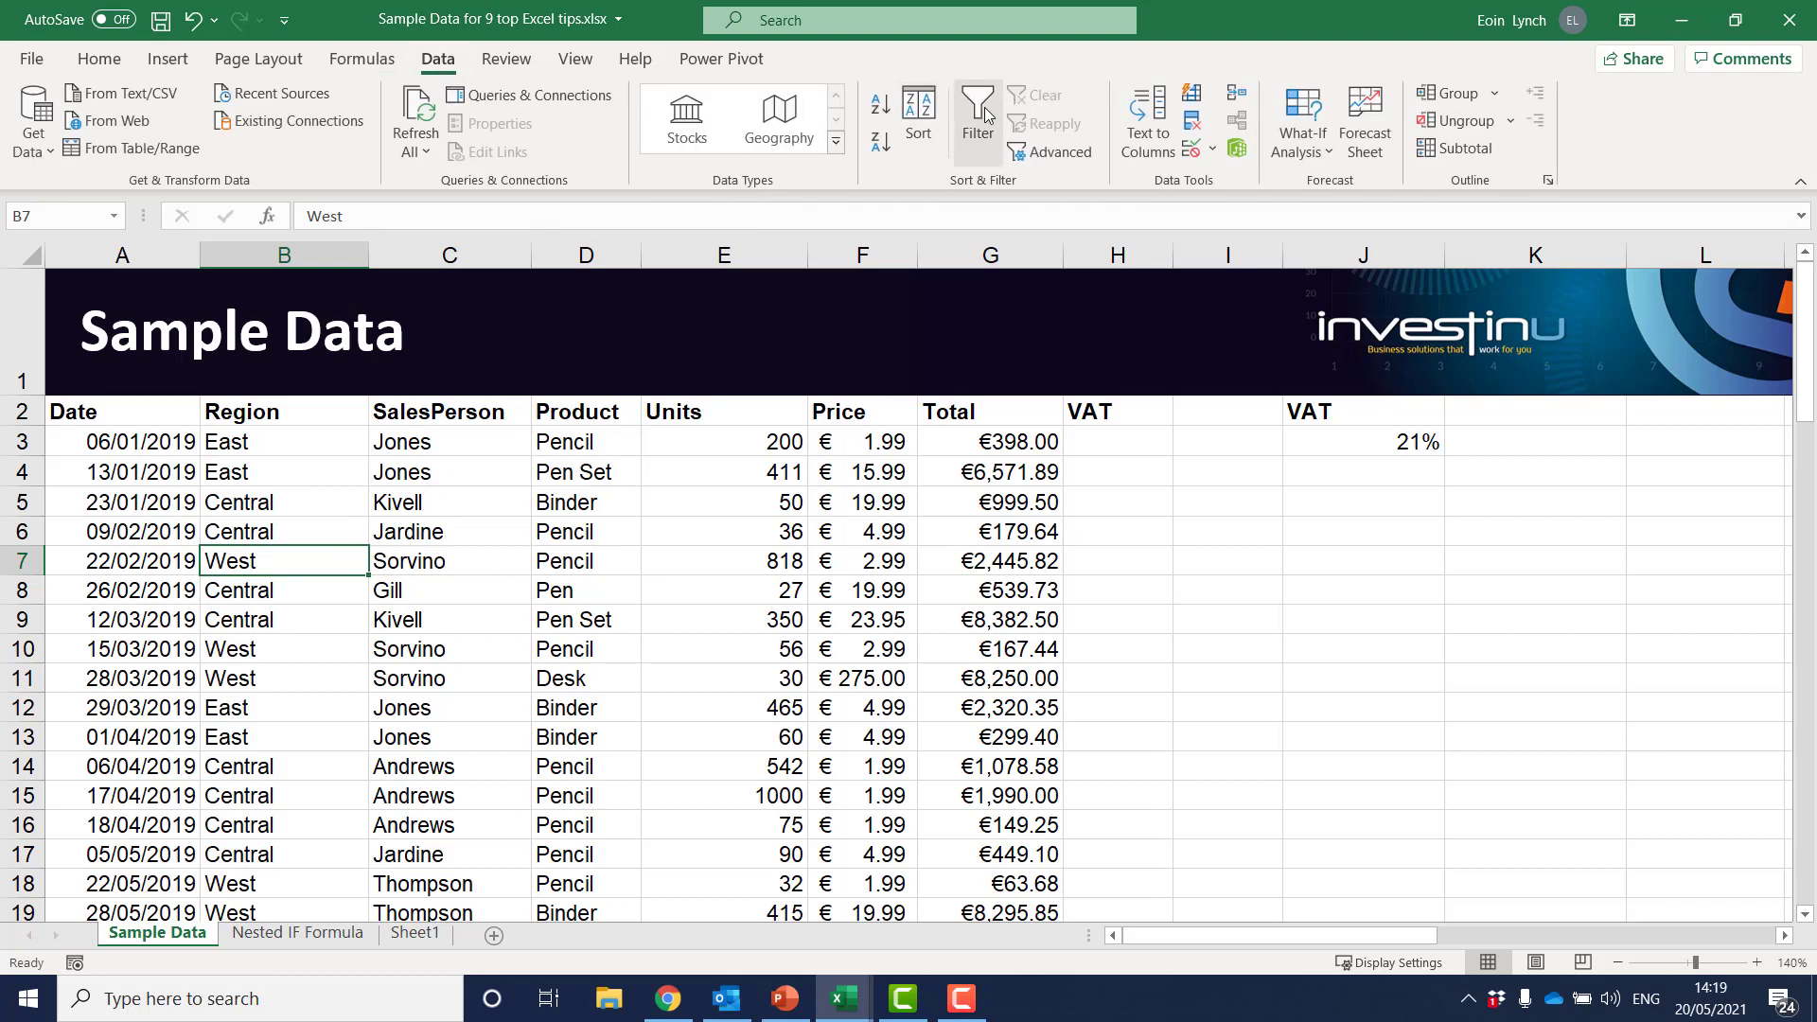
Turn filtering on for the sales table from cell D5, and turn it off again
{"action": "left_click", "coordinate": [558, 504]}
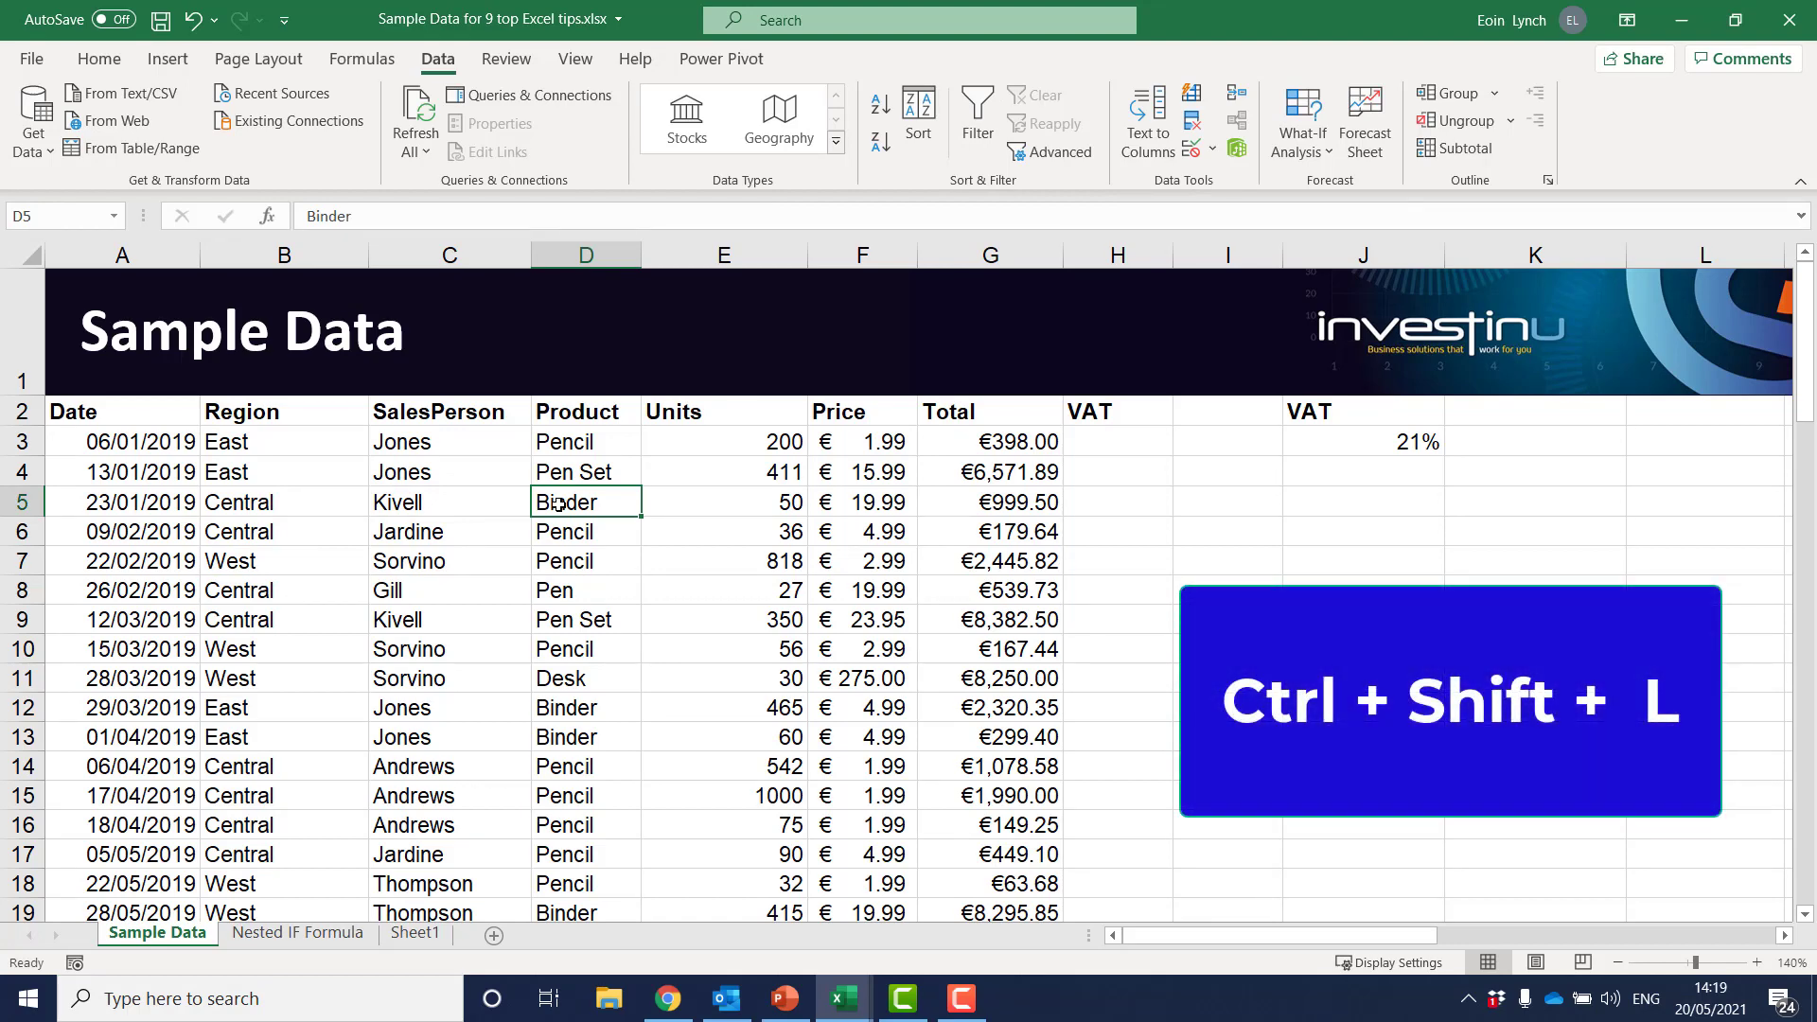
{"action": "key", "text": "ctrl+shift+l"}
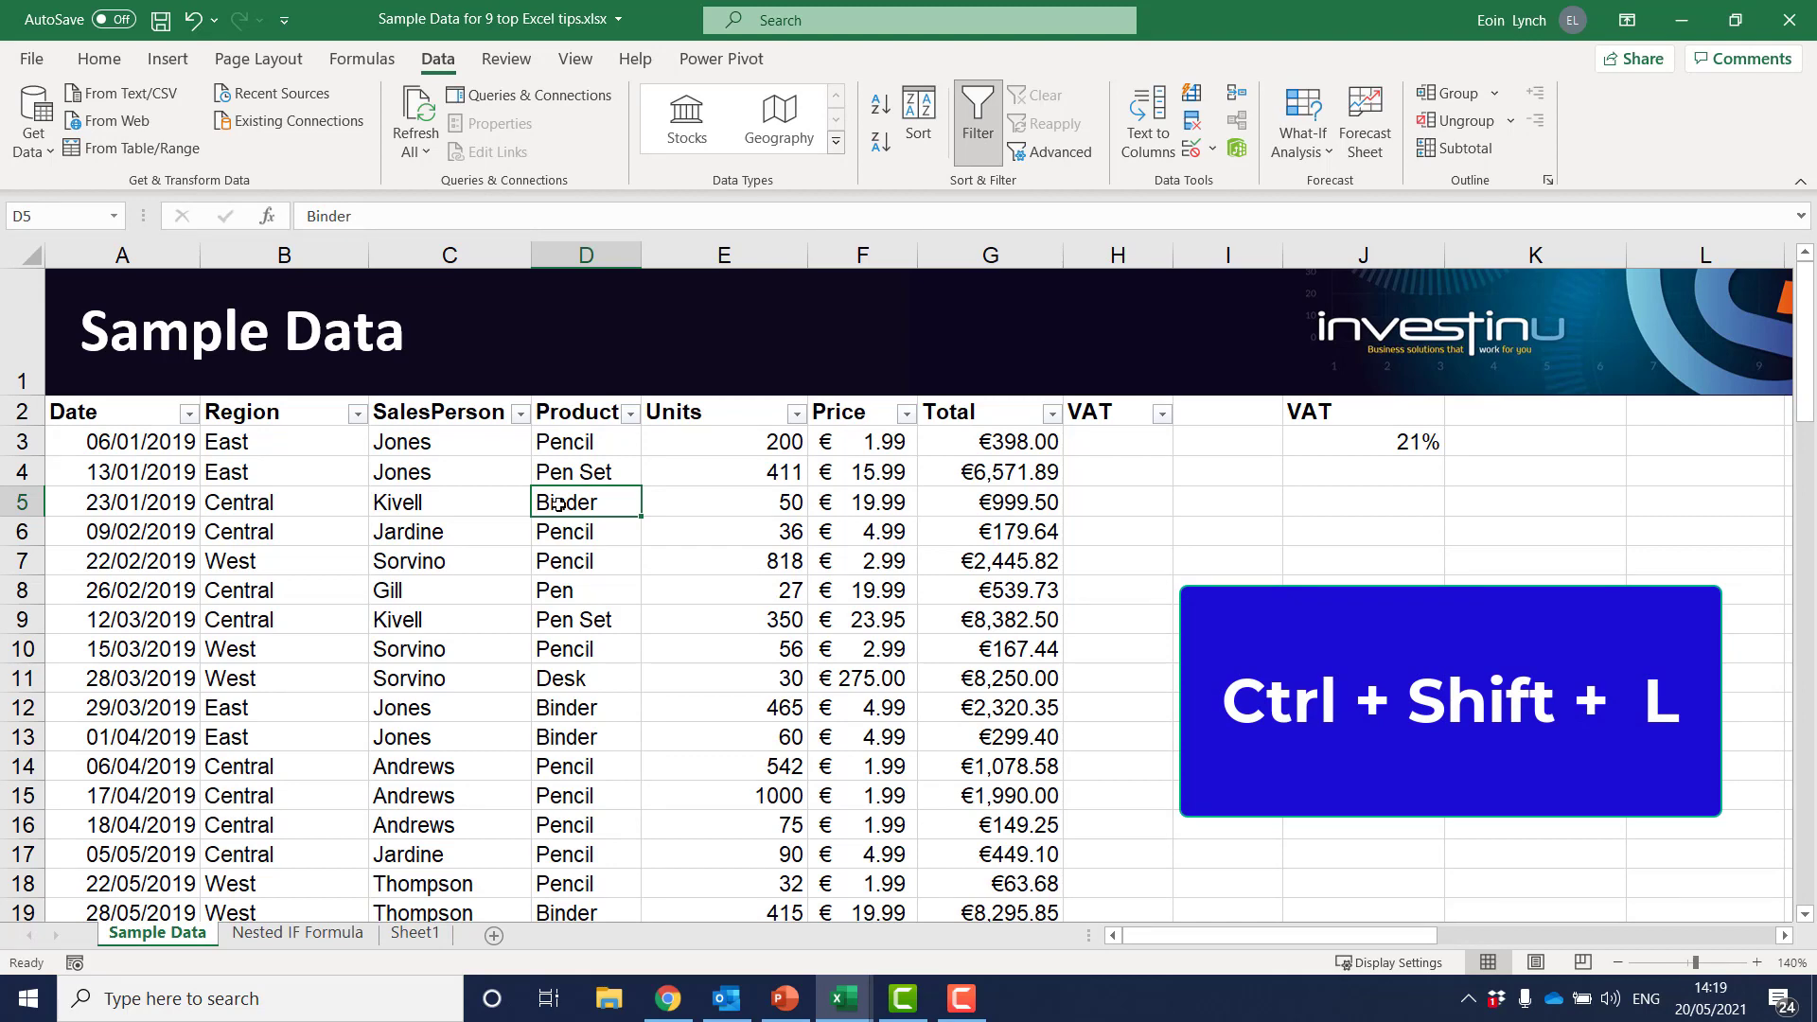
{"action": "key", "text": "ctrl+shift+l"}
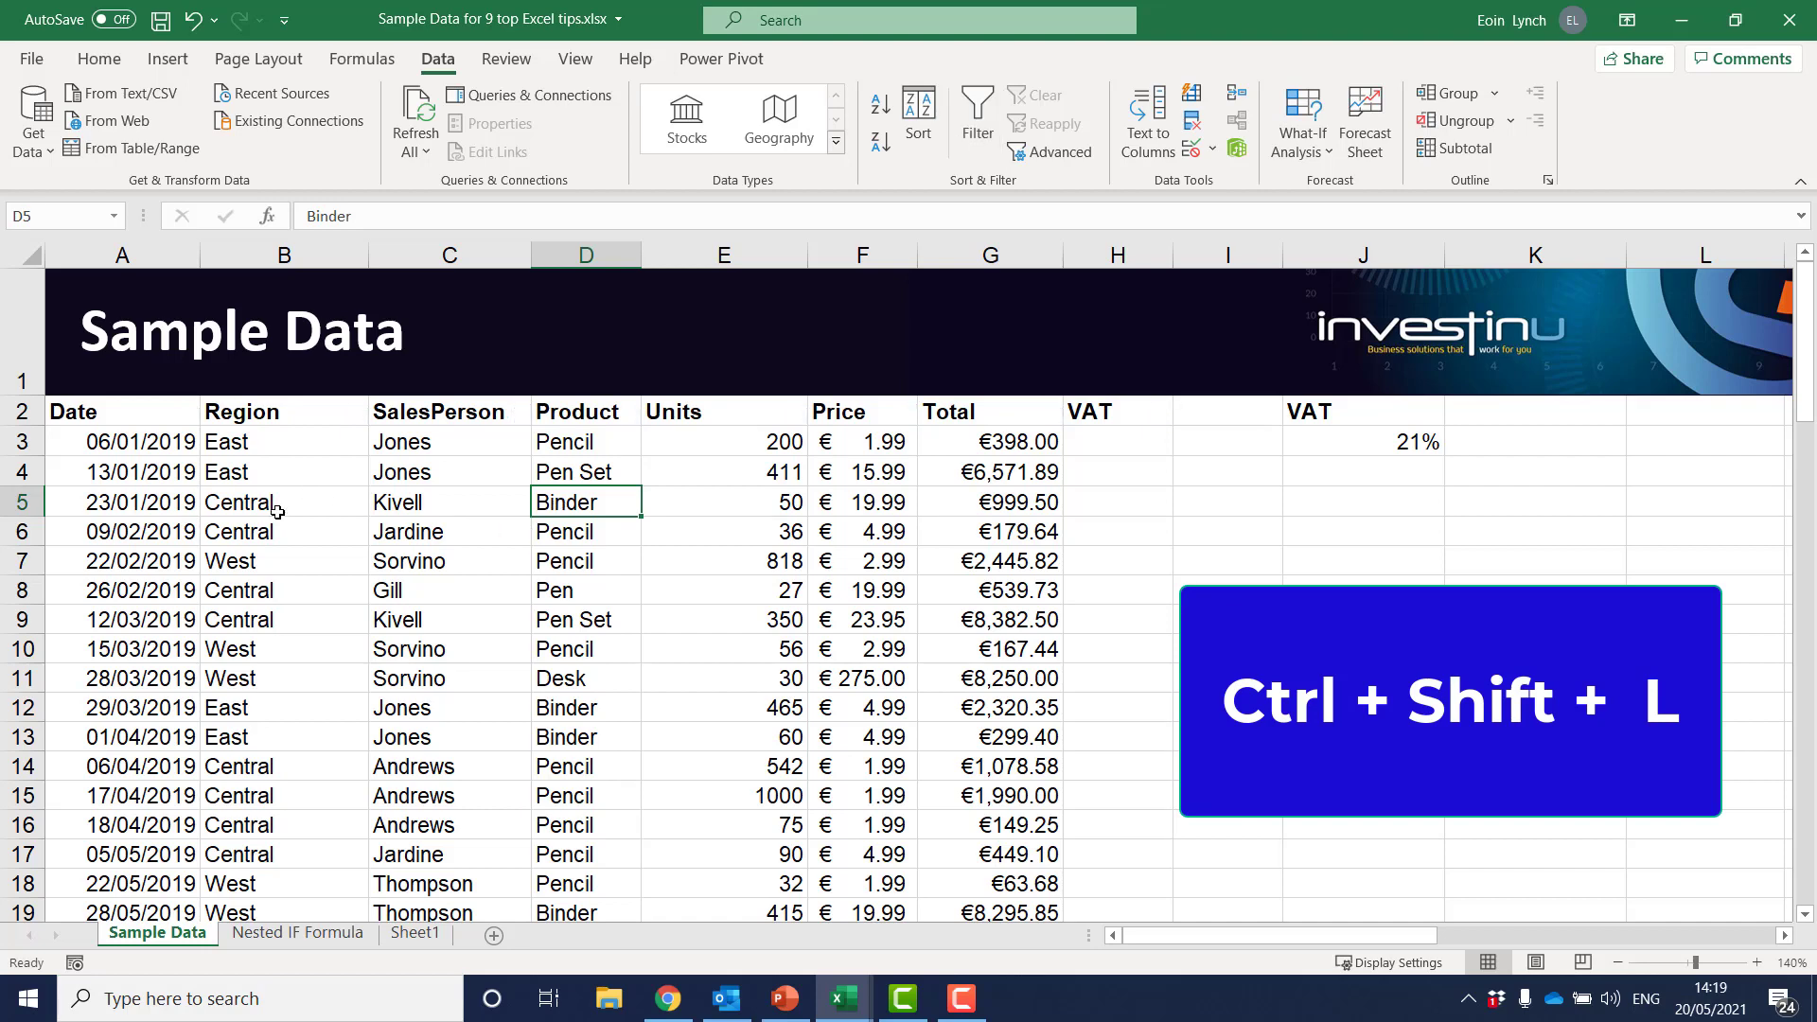
Select the headers Date through Total, reduce the selection to cell D7, and turn on filtering for the sales table
{"action": "left_click_drag", "start_coordinate": [155, 409], "coordinate": [973, 413]}
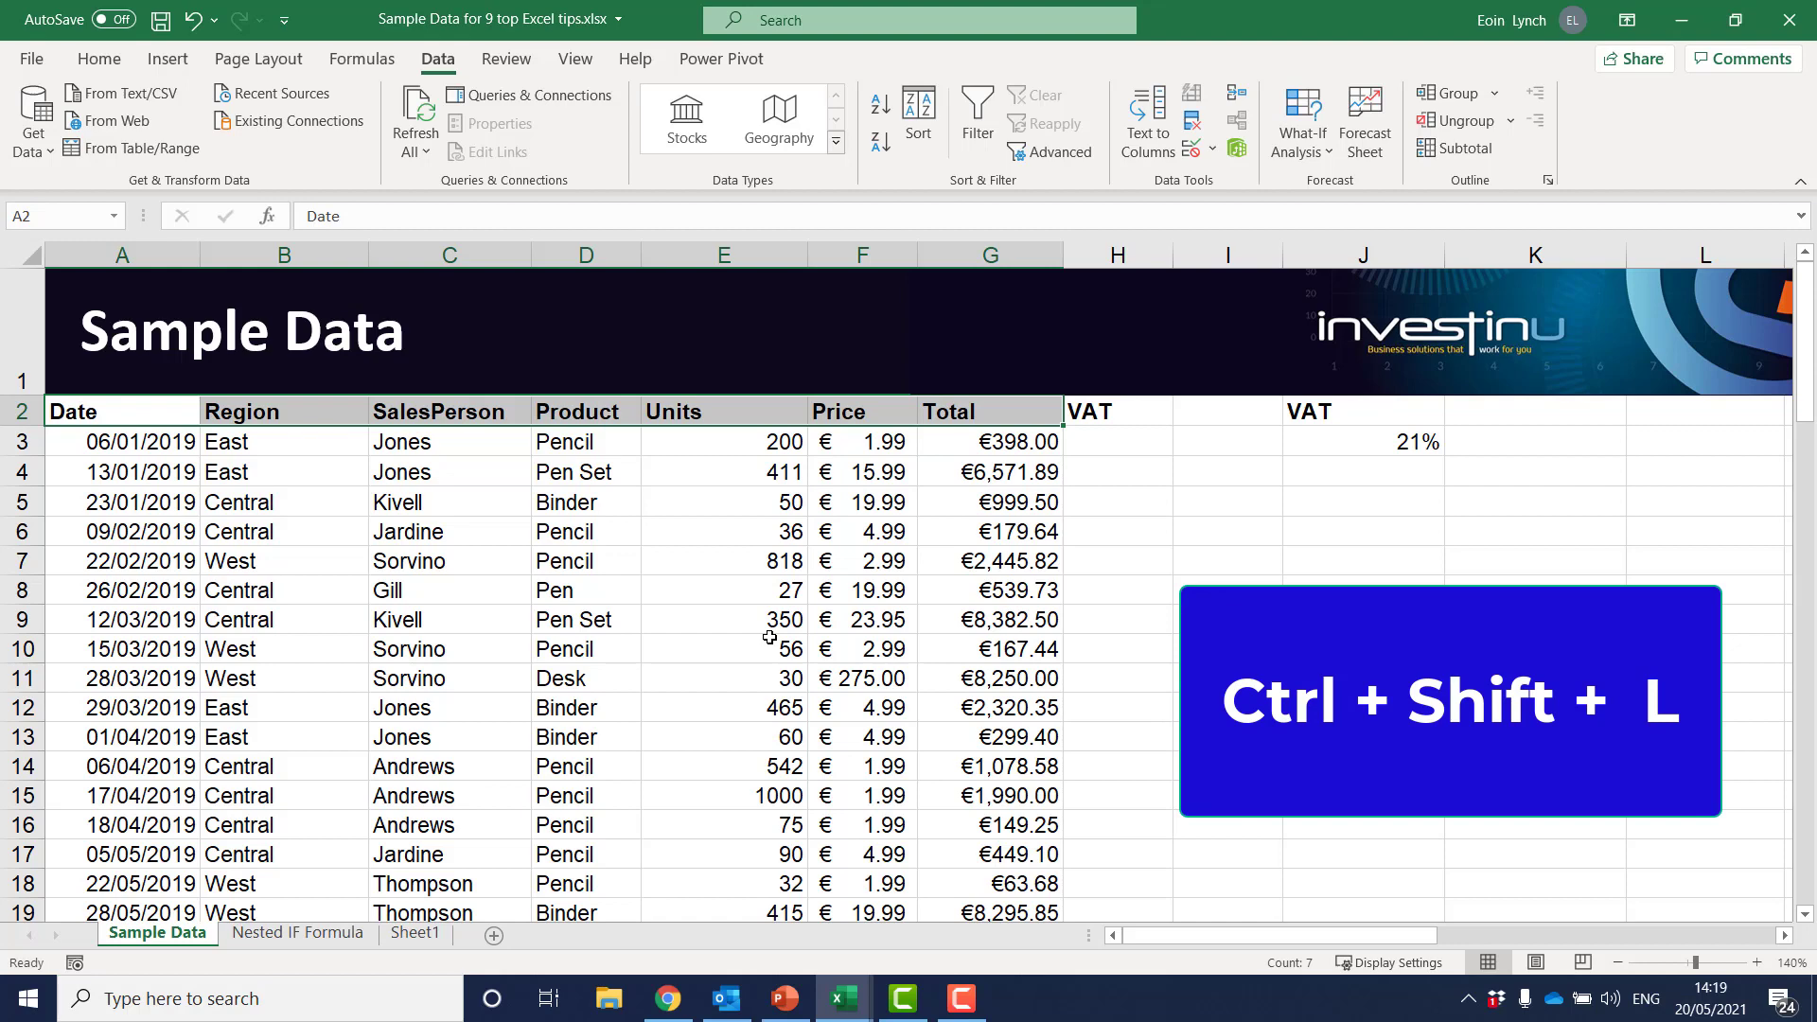
{"action": "left_click", "coordinate": [592, 572]}
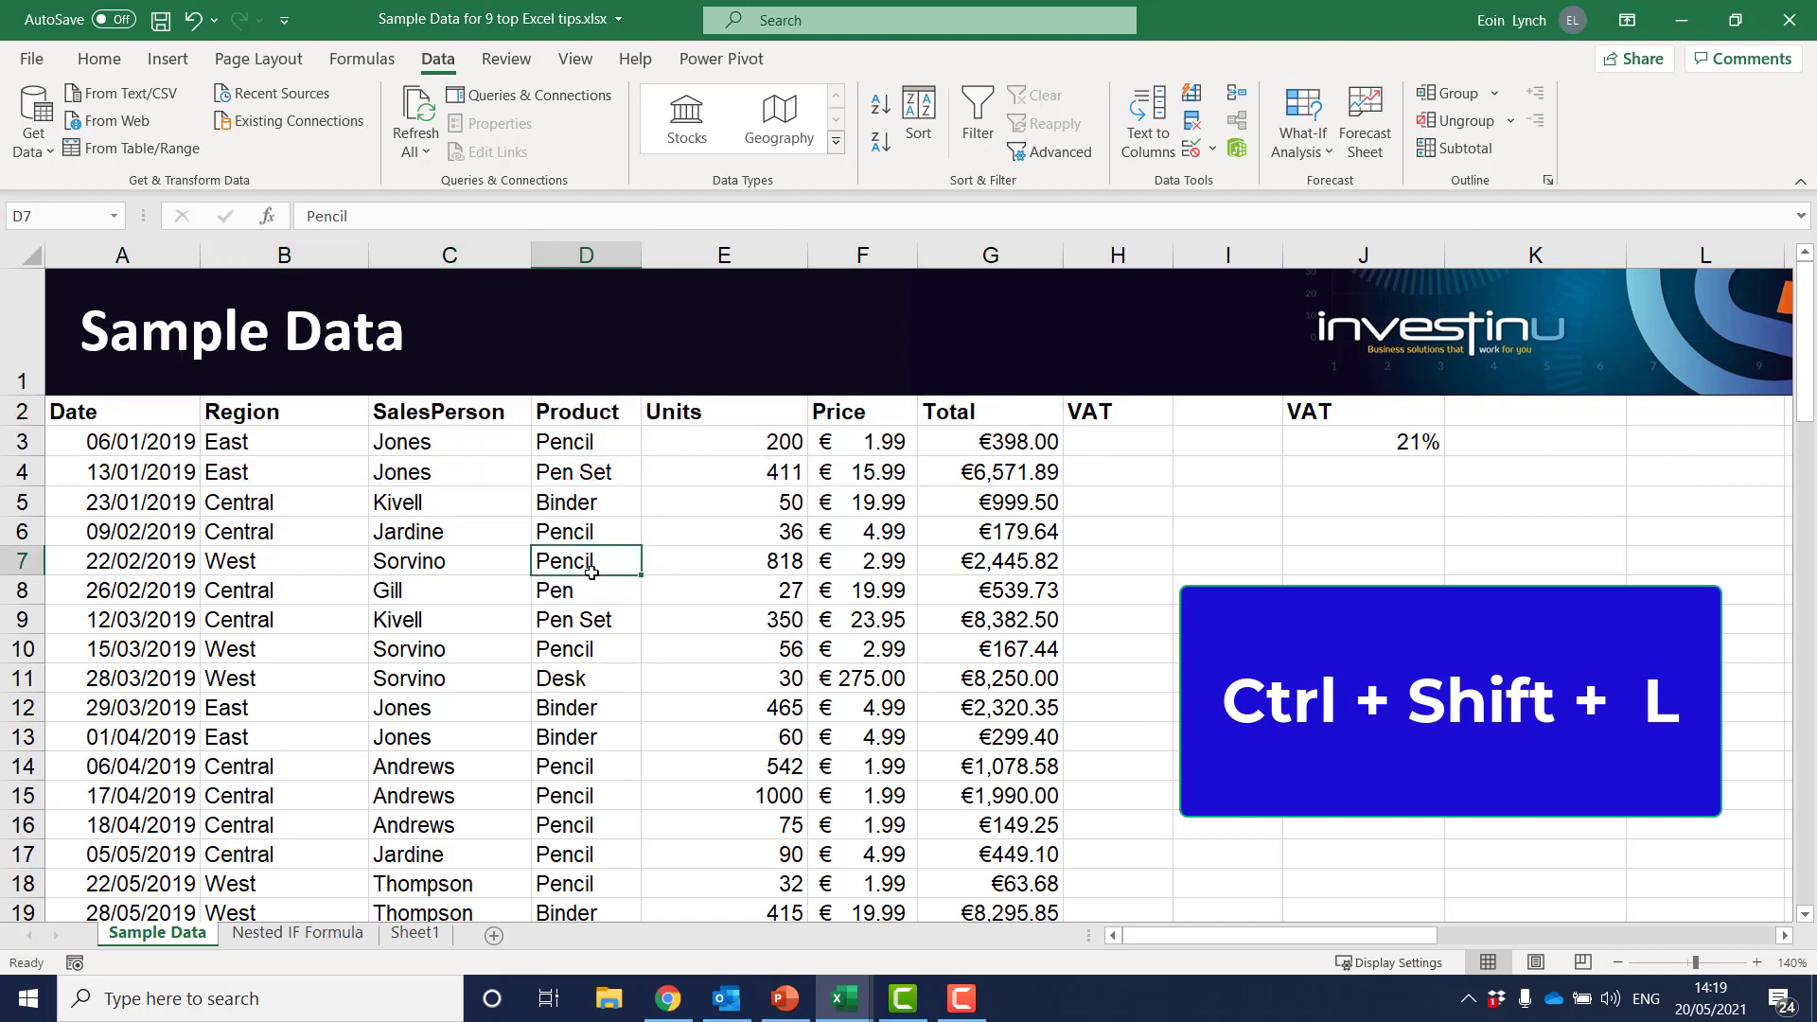
{"action": "key", "text": "ctrl+shift+l"}
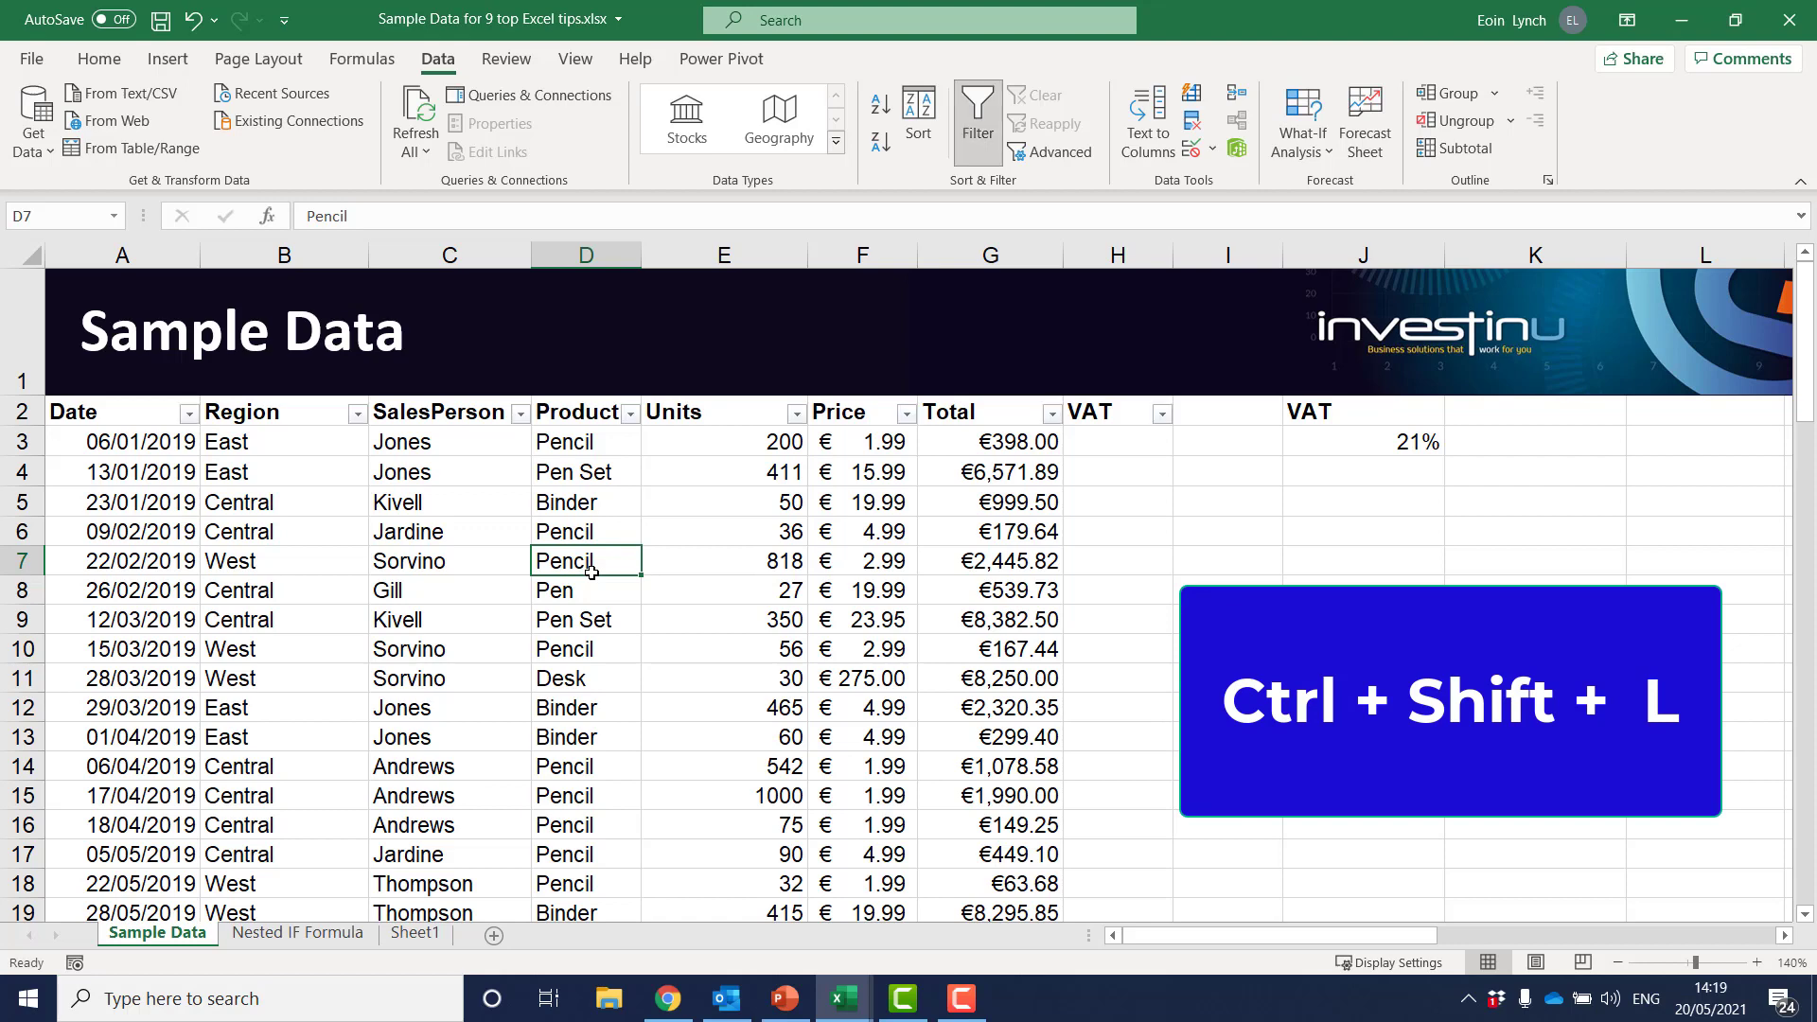
Turn filtering off for the sales table and select the header cells Date through VAT in A2:H2
{"action": "key", "text": "ctrl+shift+l"}
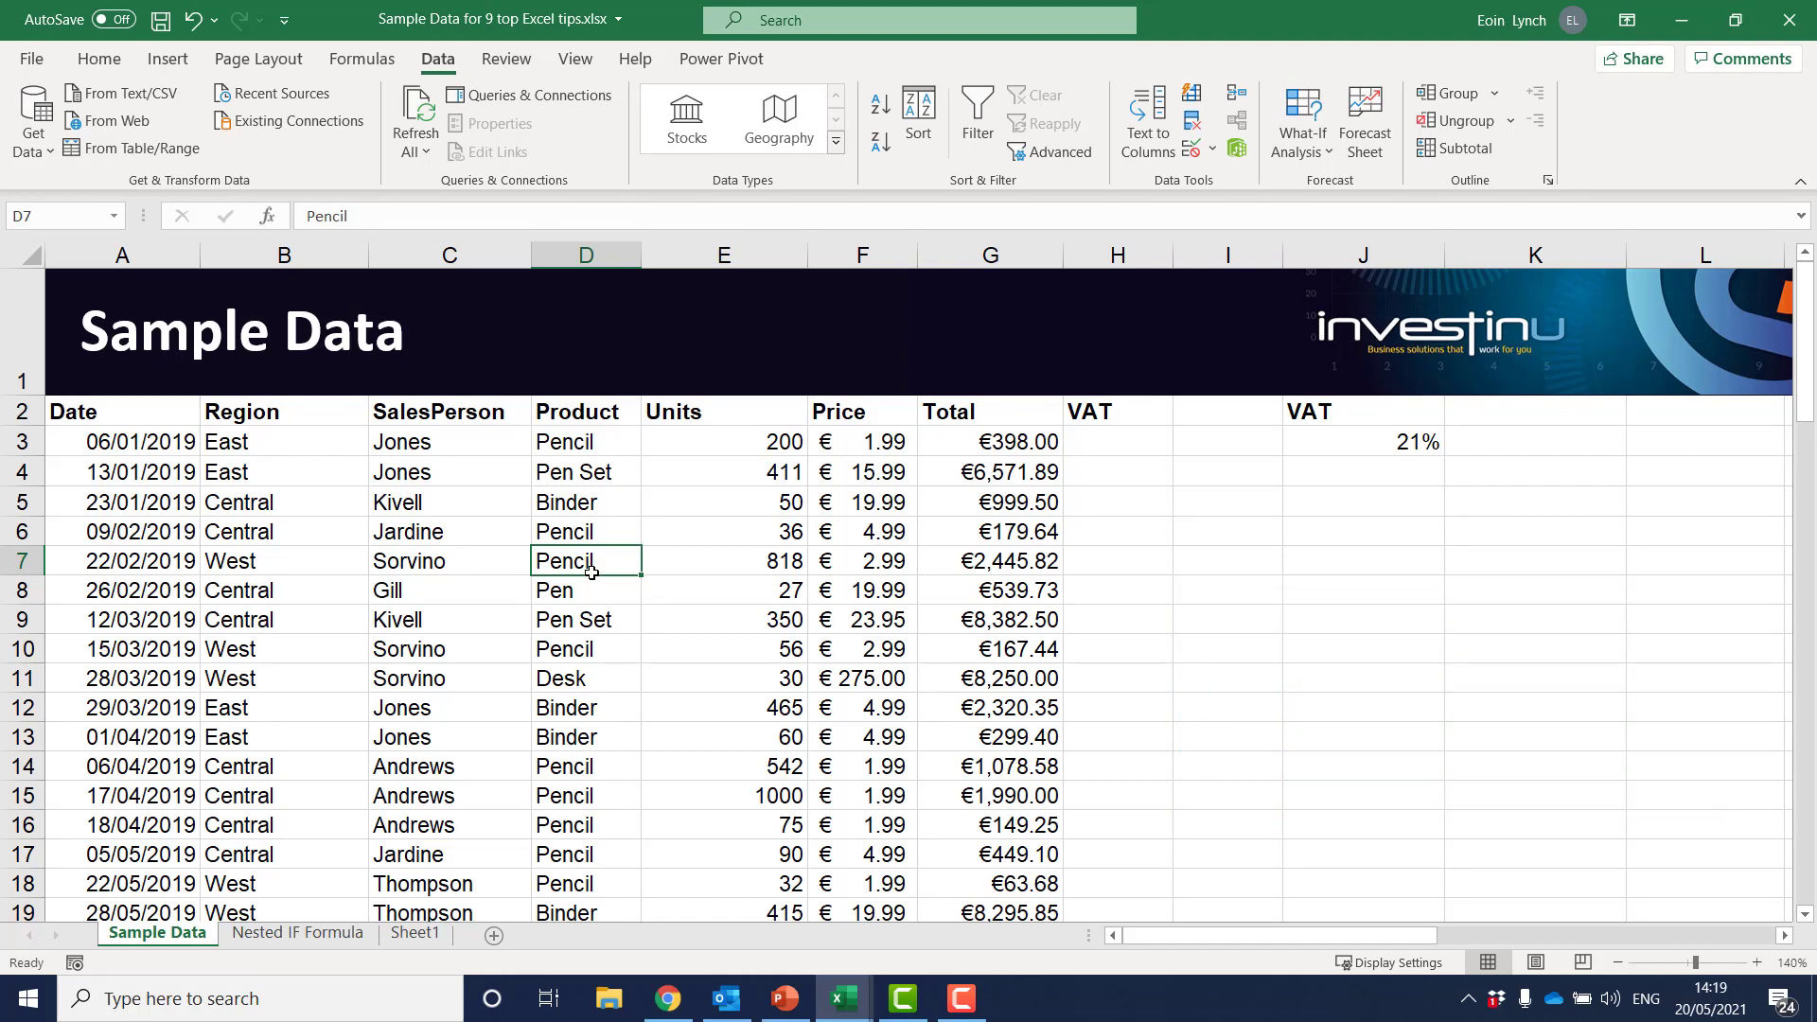
{"action": "left_click_drag", "start_coordinate": [132, 416], "coordinate": [1104, 417]}
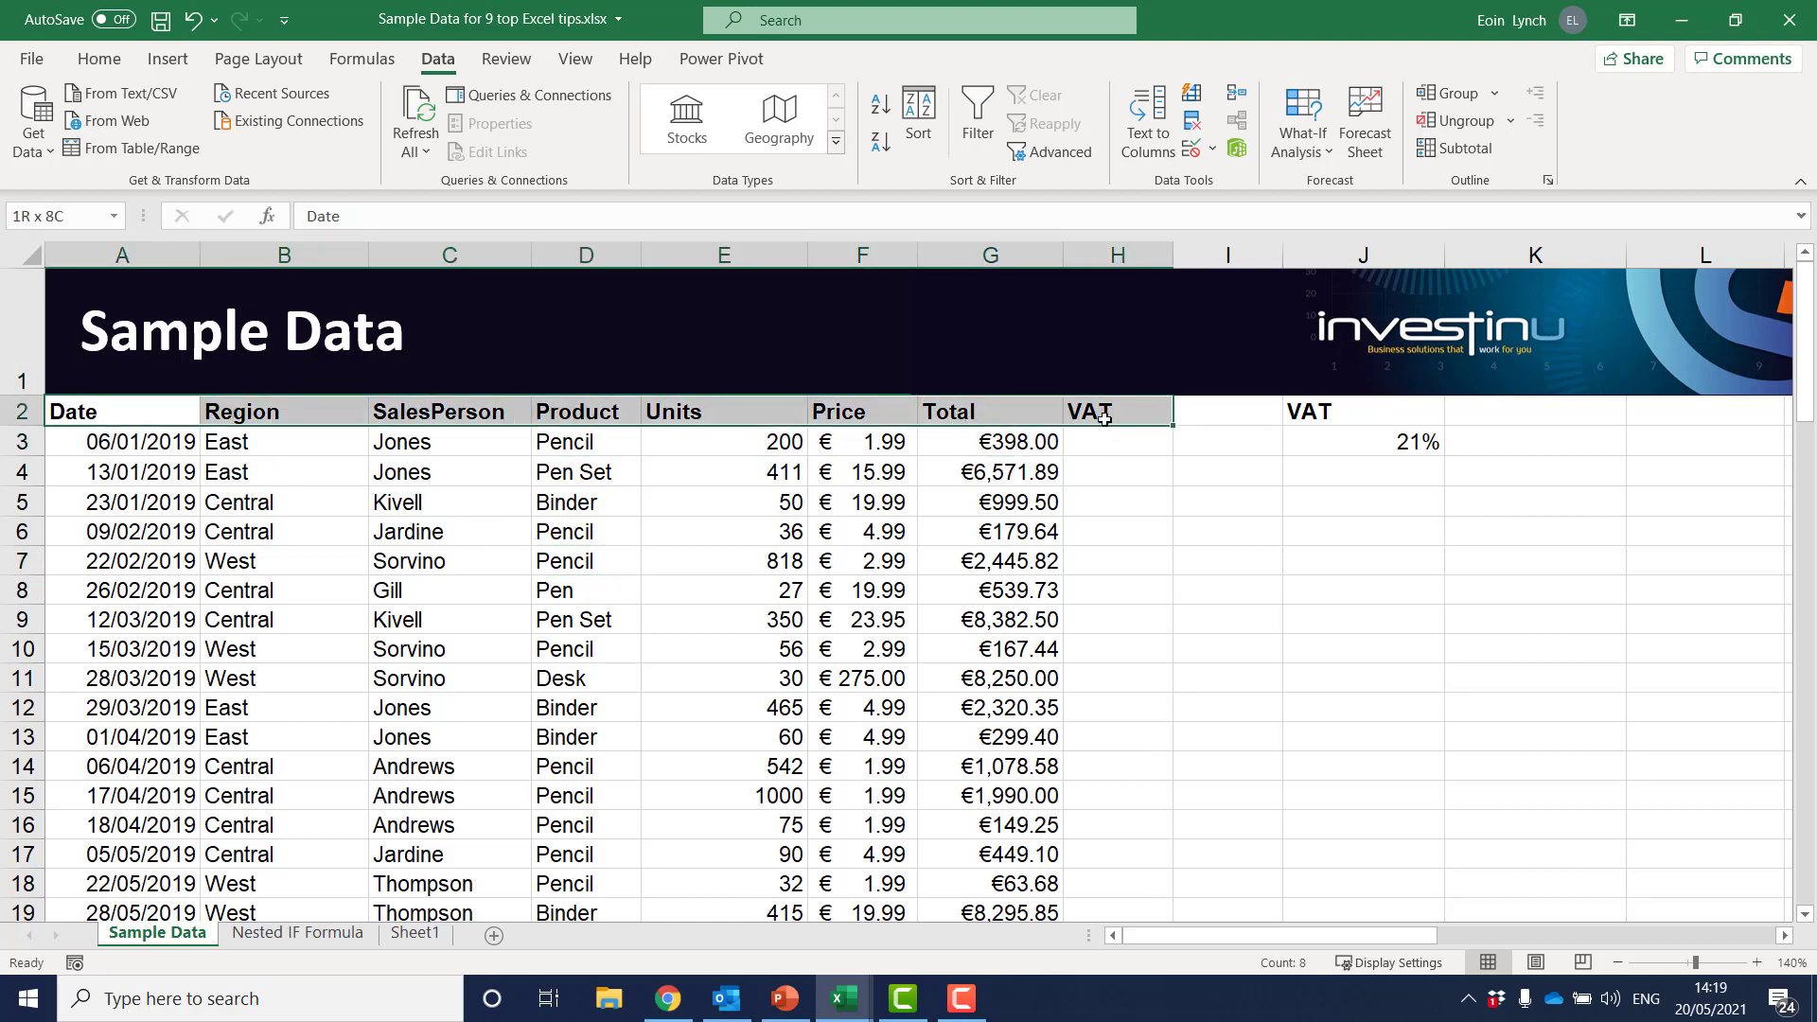
{"action": "key", "text": "Left"}
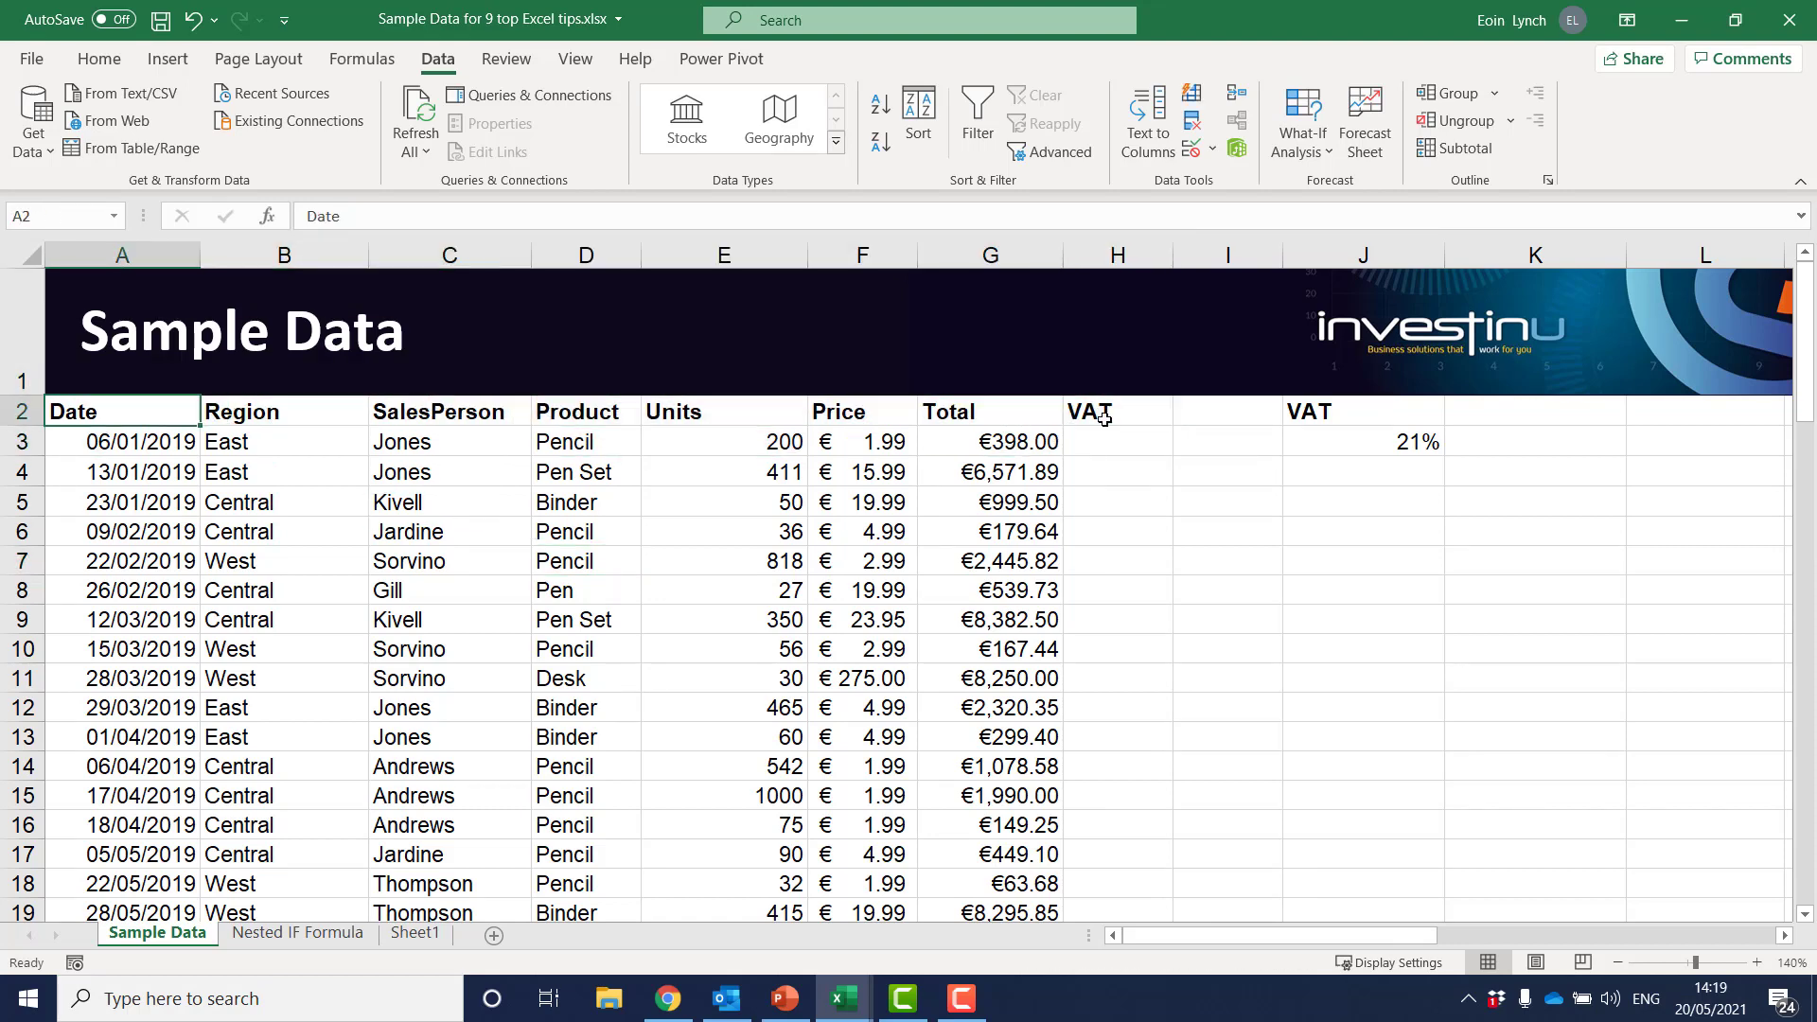
{"action": "key", "text": "ctrl+shift+Right"}
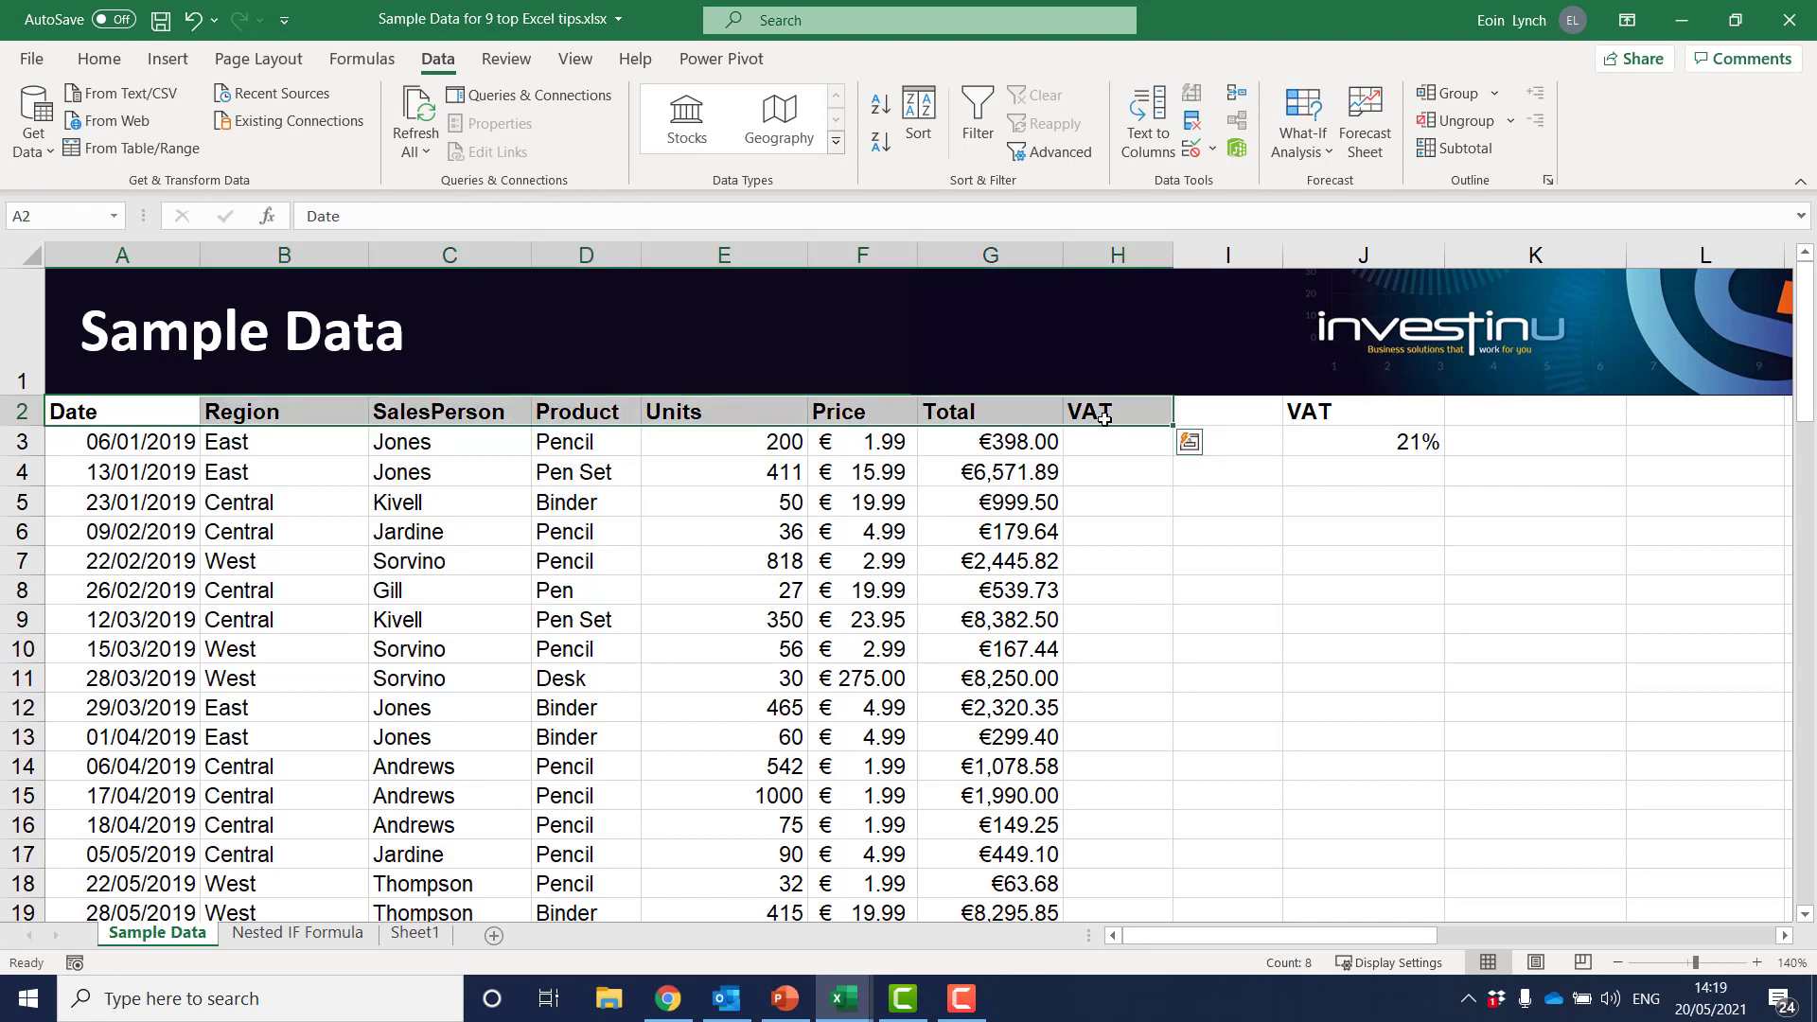
{"action": "left_click", "coordinate": [109, 58]}
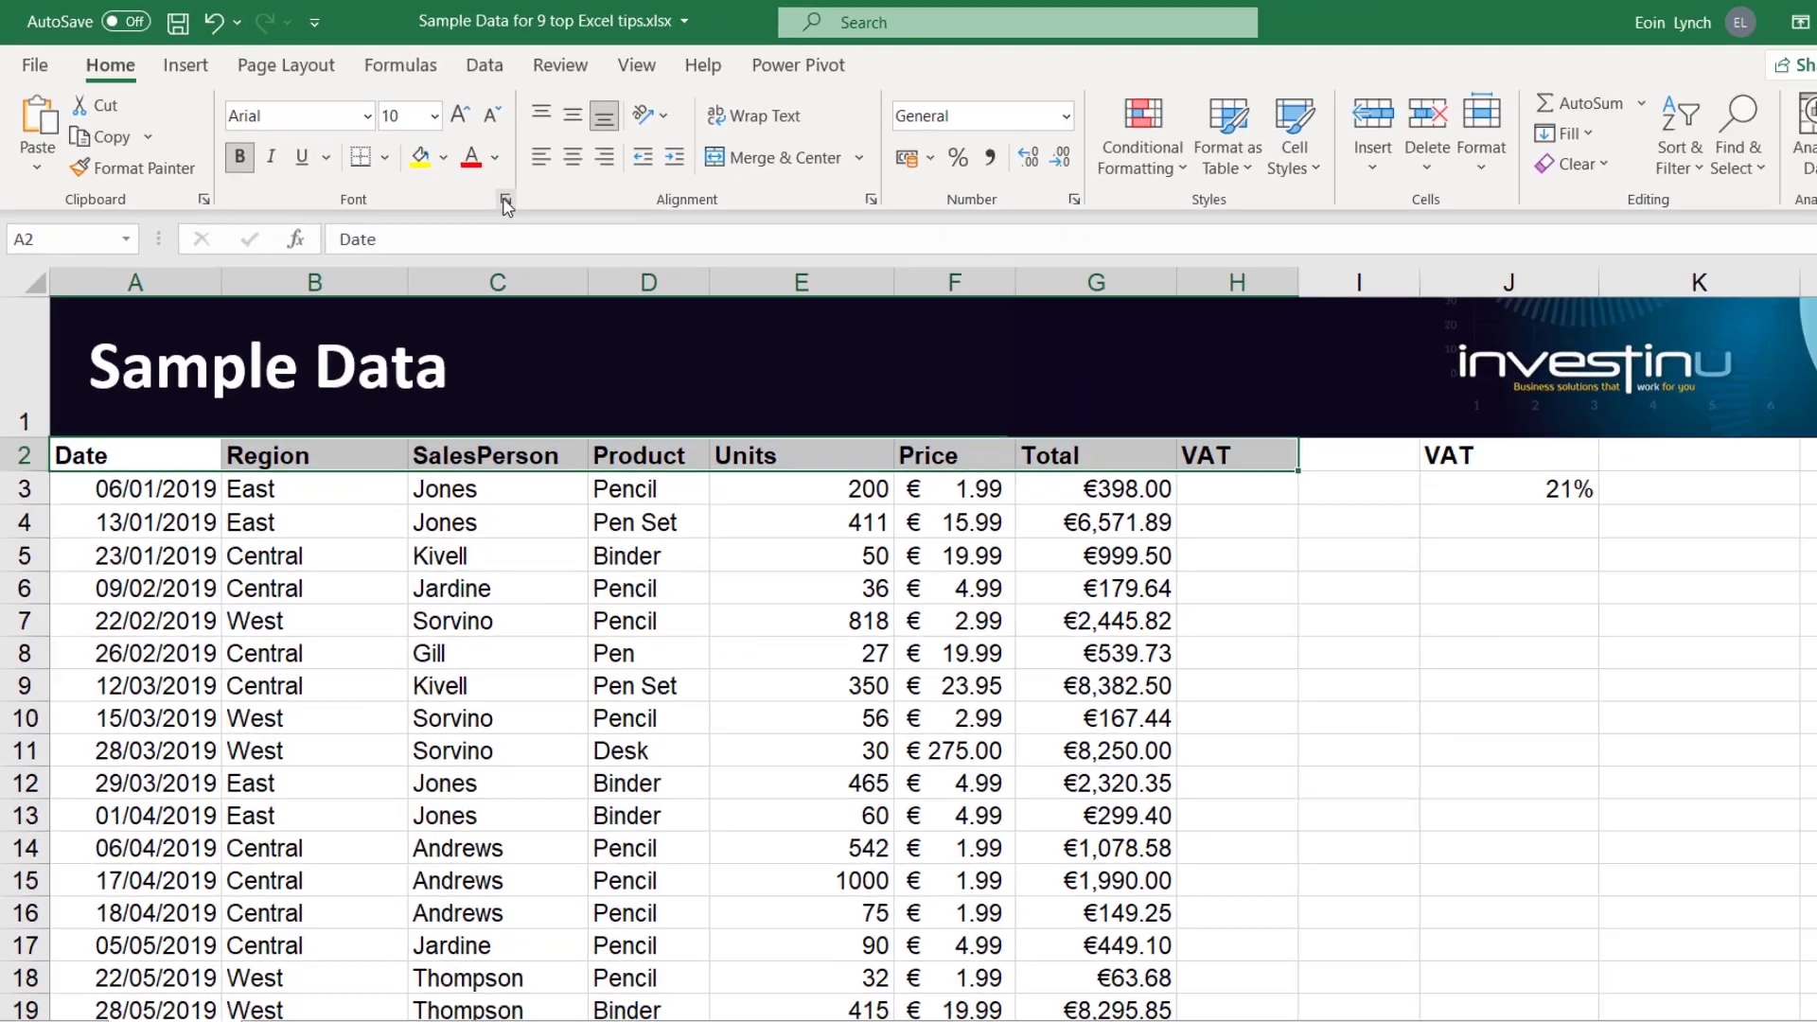
{"action": "left_click", "coordinate": [506, 201]}
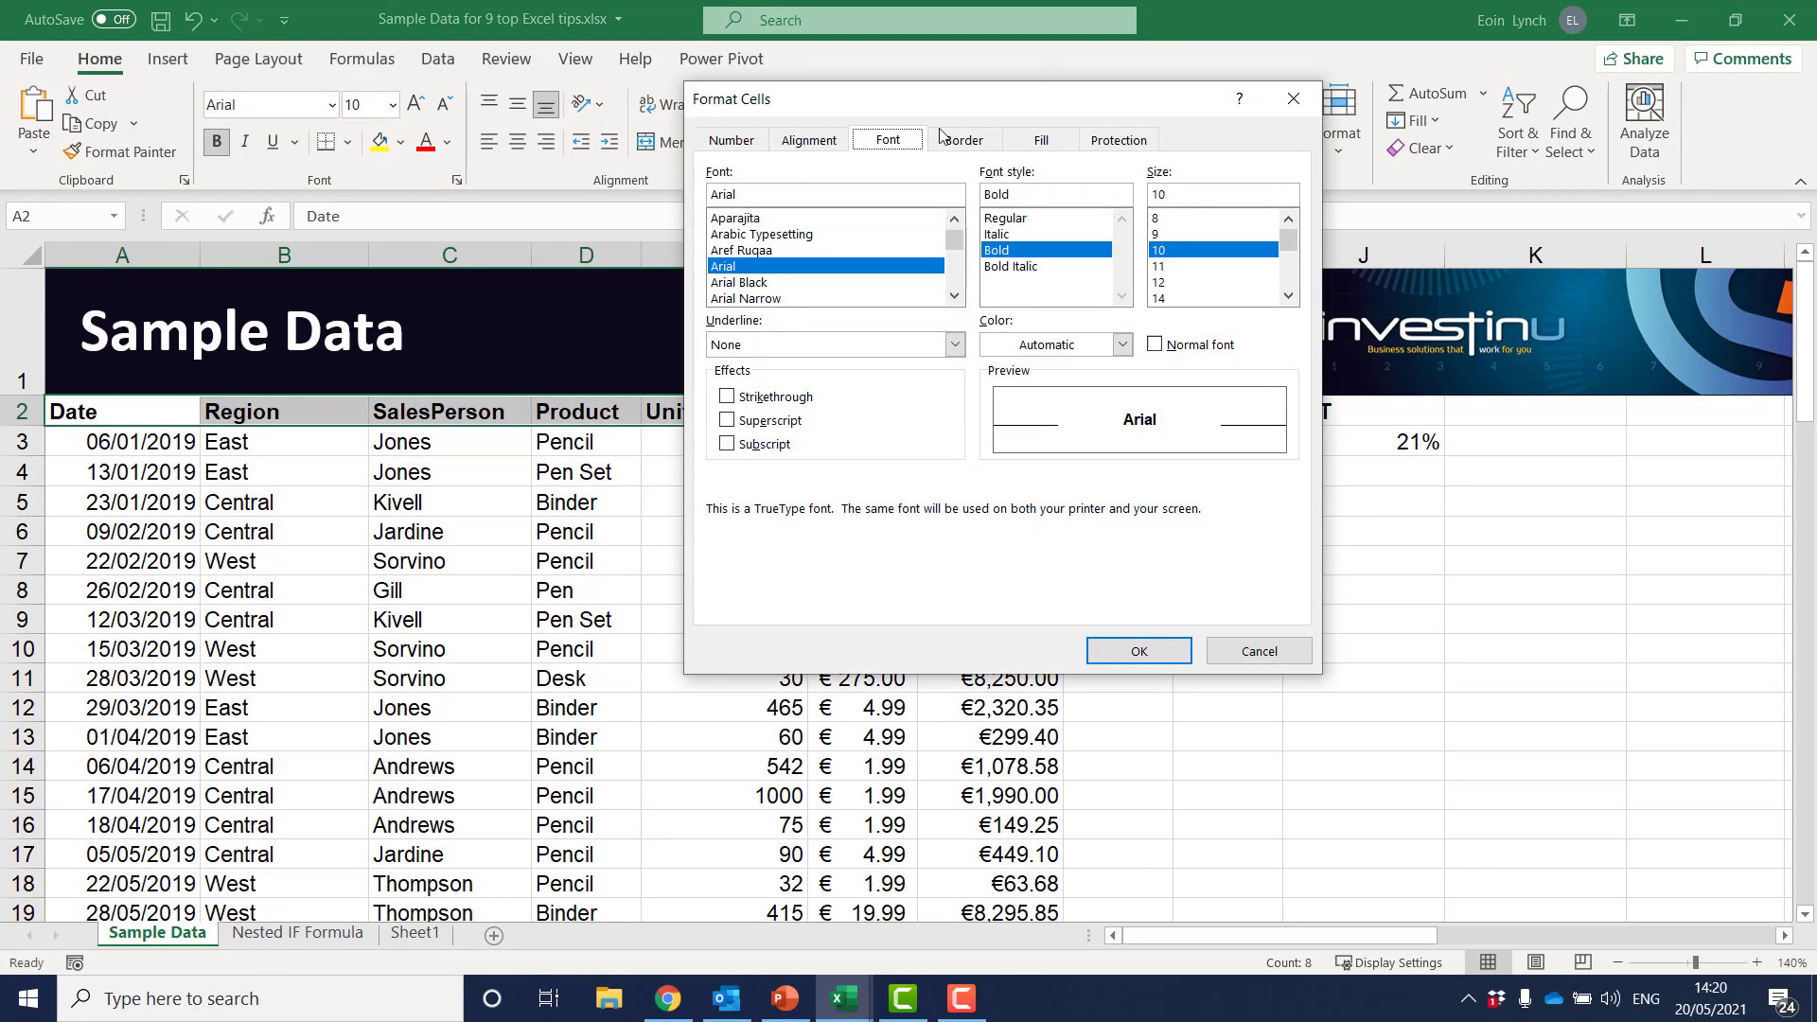
{"action": "left_click", "coordinate": [1251, 653]}
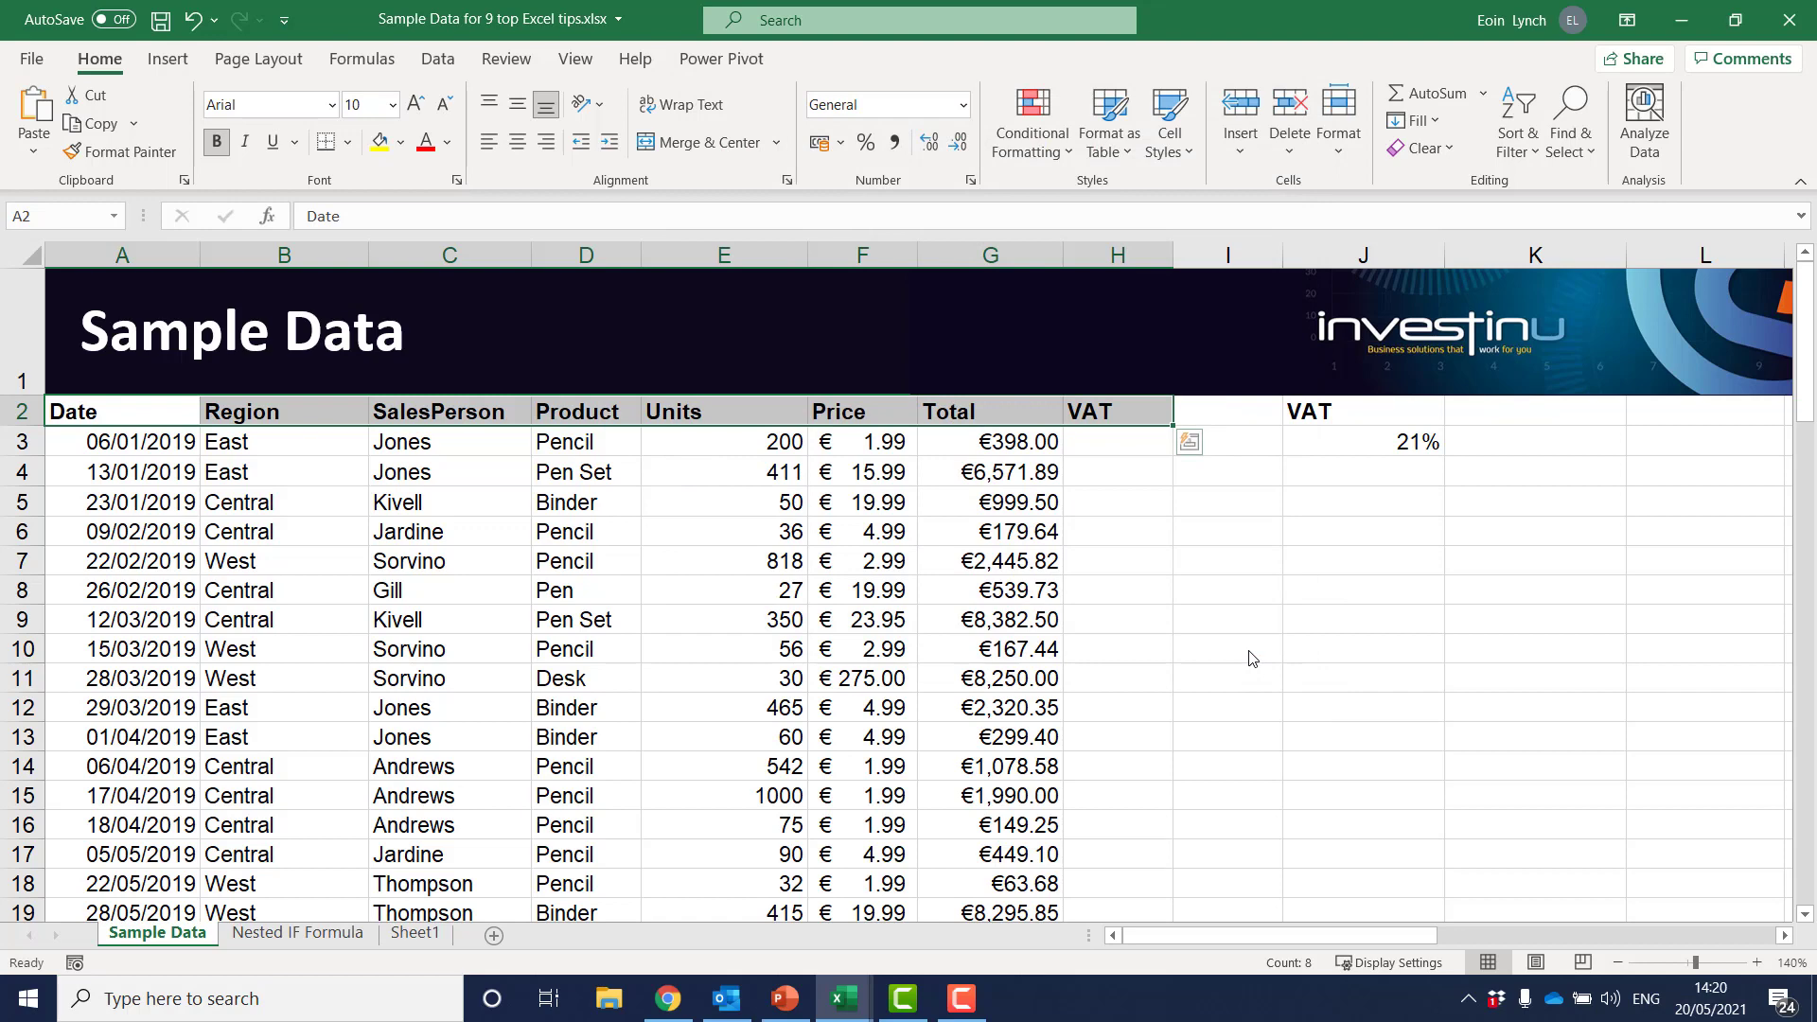
Fill the selected header cells A2:H2 with the standard blue background colour using Format Cells
{"action": "key", "text": "ctrl+1"}
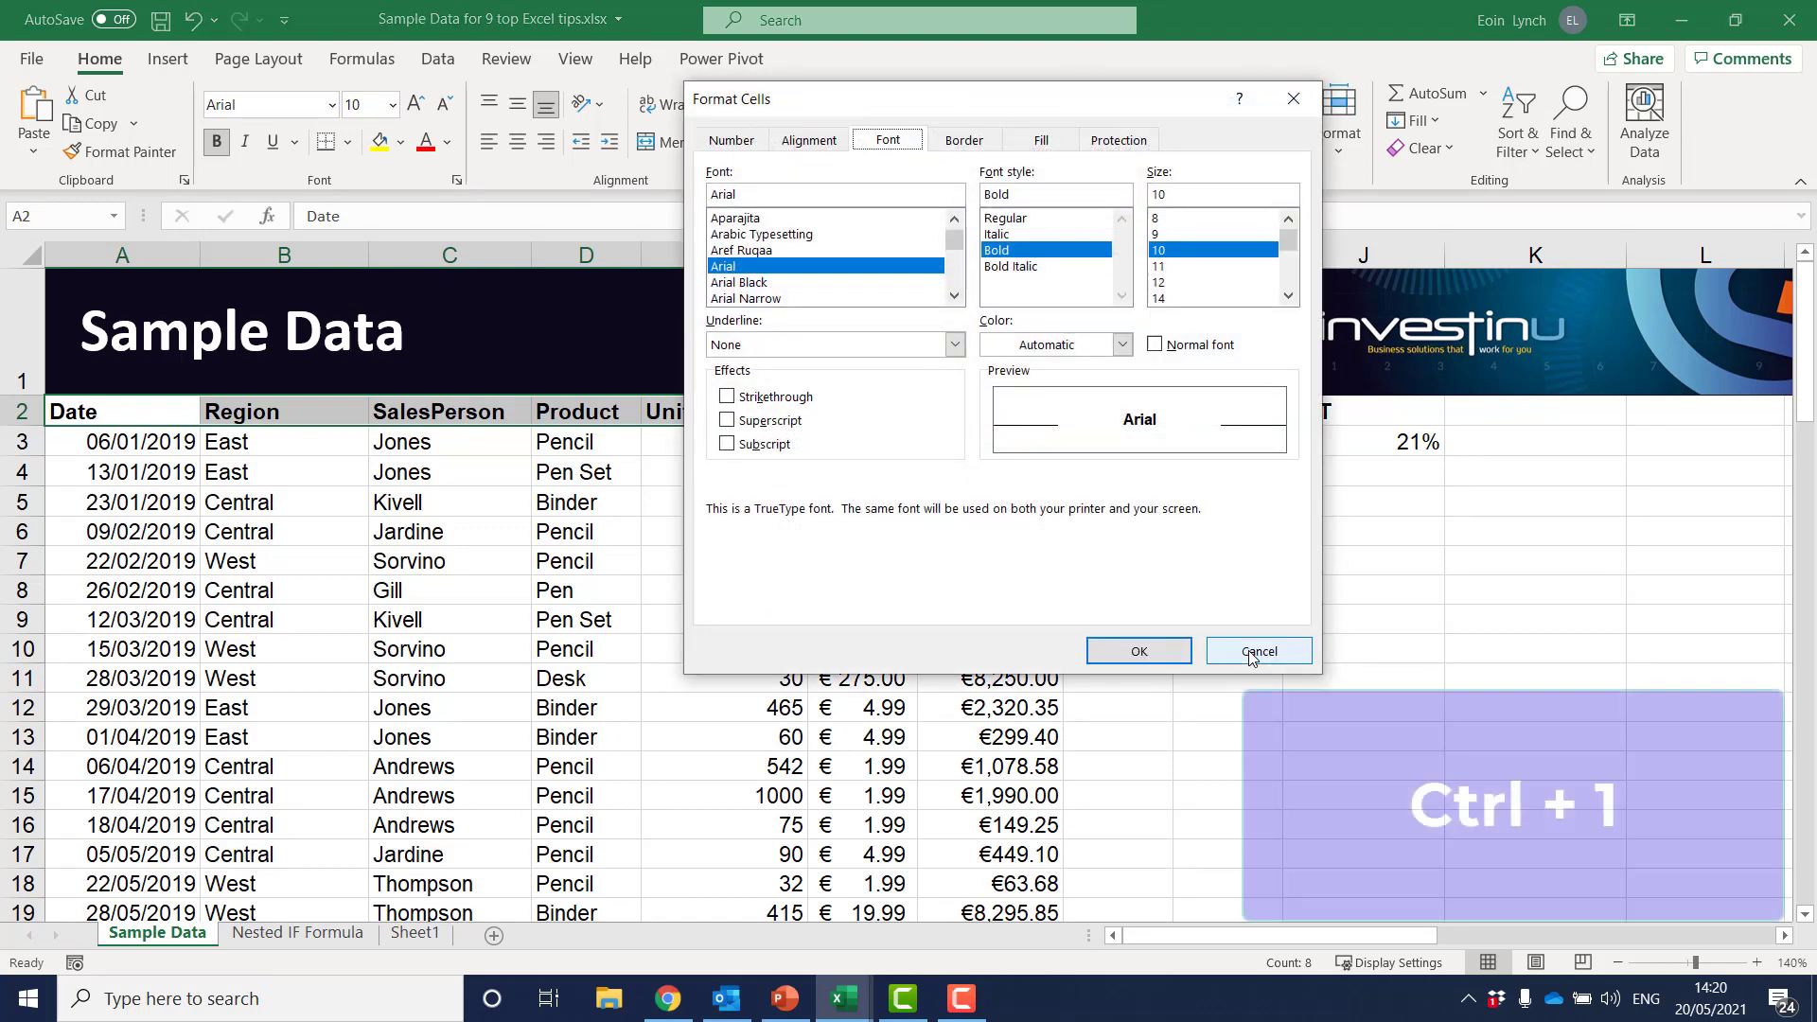
{"action": "left_click", "coordinate": [716, 143]}
{"action": "left_click", "coordinate": [791, 138]}
{"action": "left_click", "coordinate": [889, 140]}
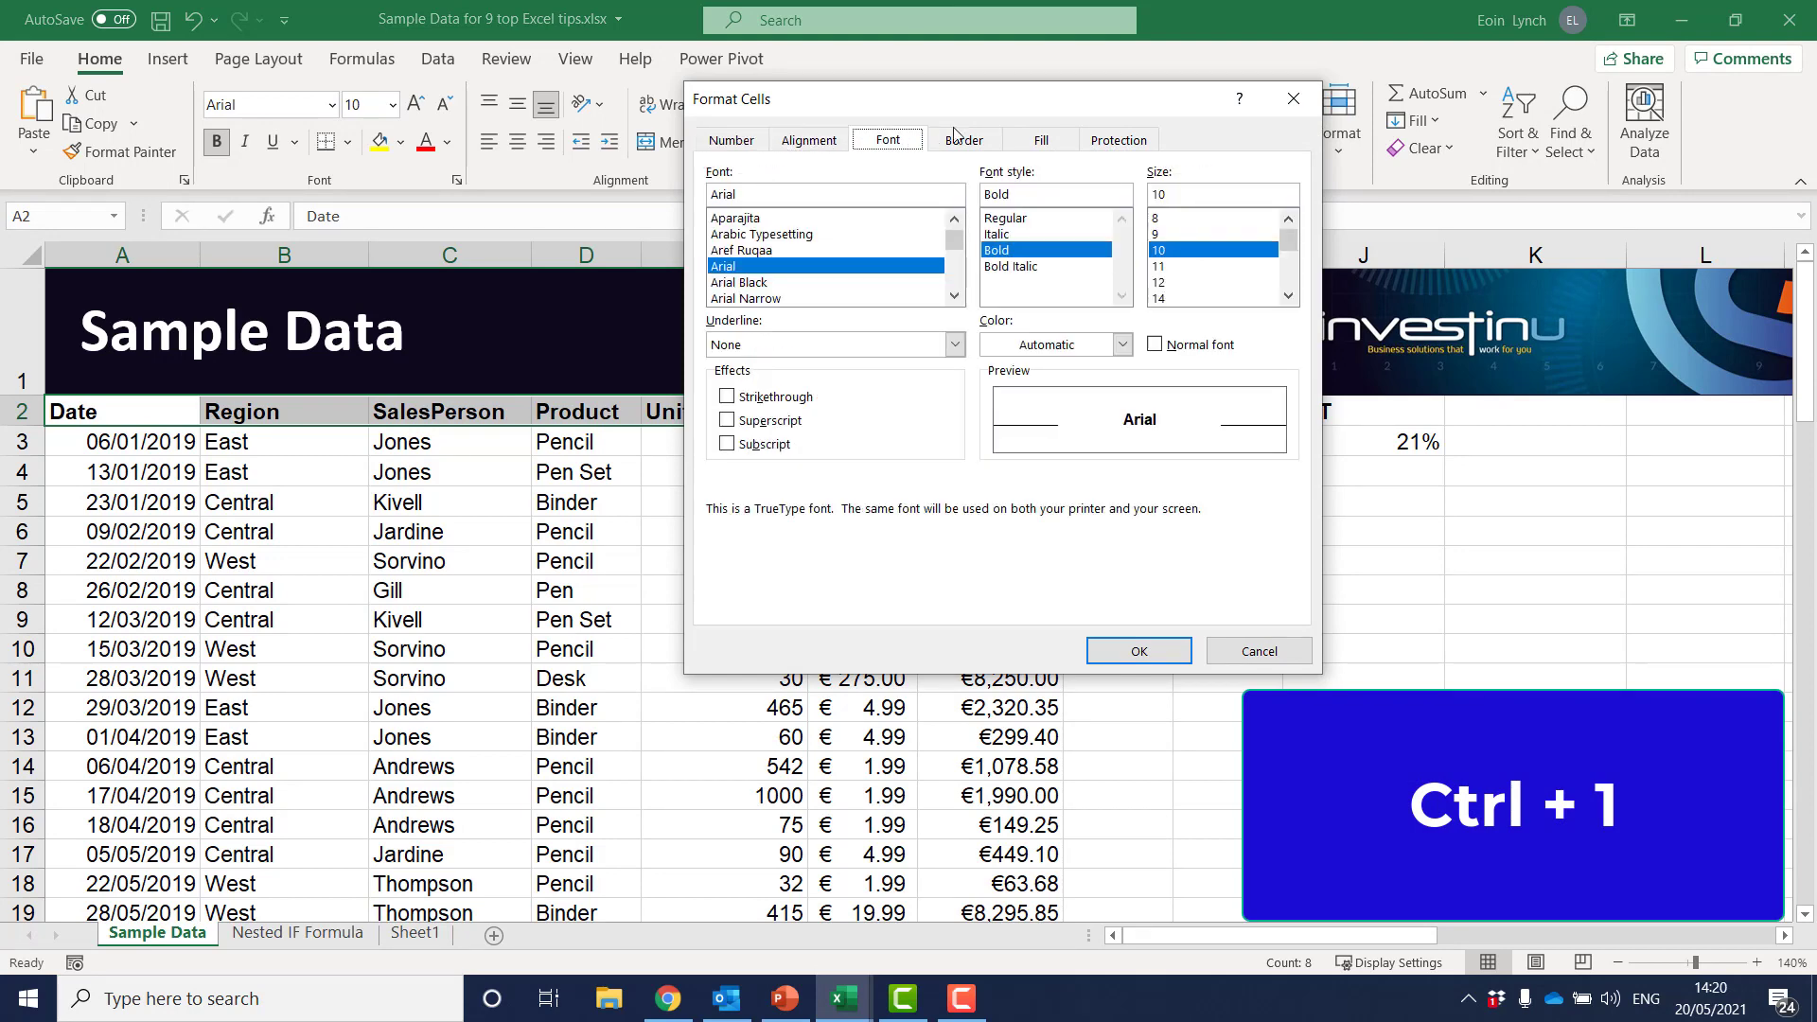
{"action": "left_click", "coordinate": [1041, 141]}
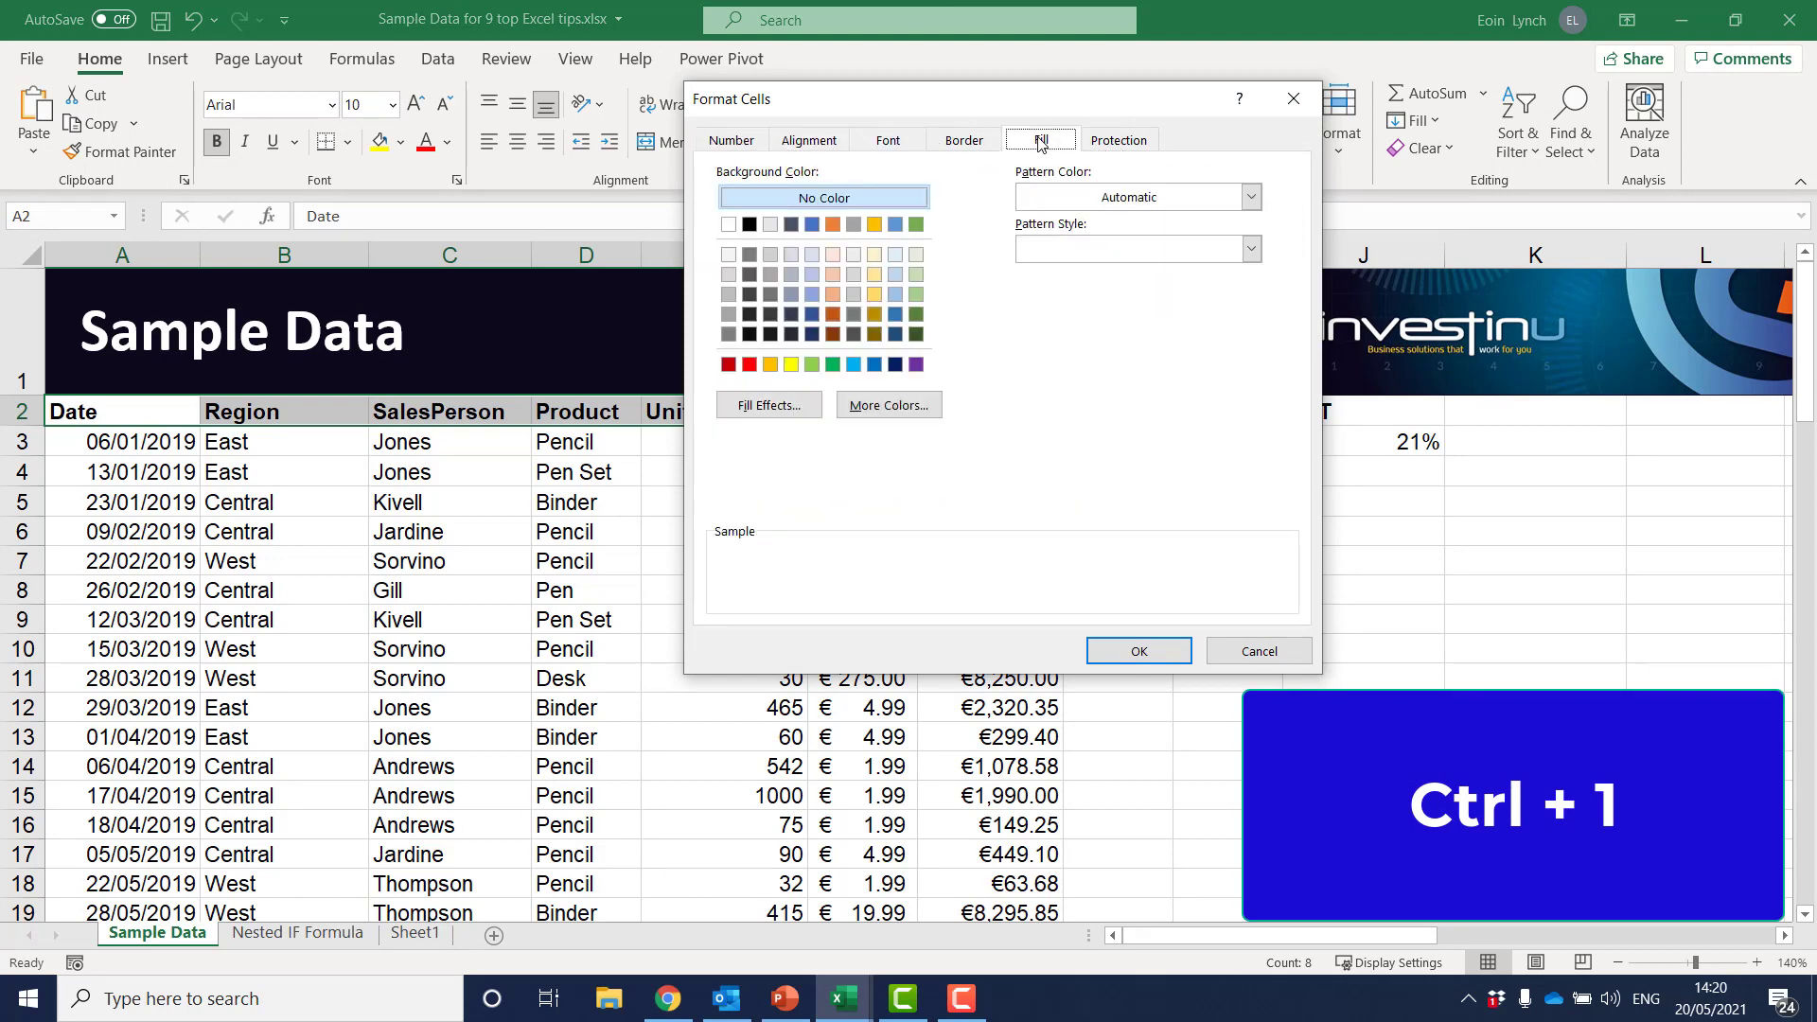
{"action": "left_click", "coordinate": [873, 365]}
{"action": "left_click", "coordinate": [1149, 652]}
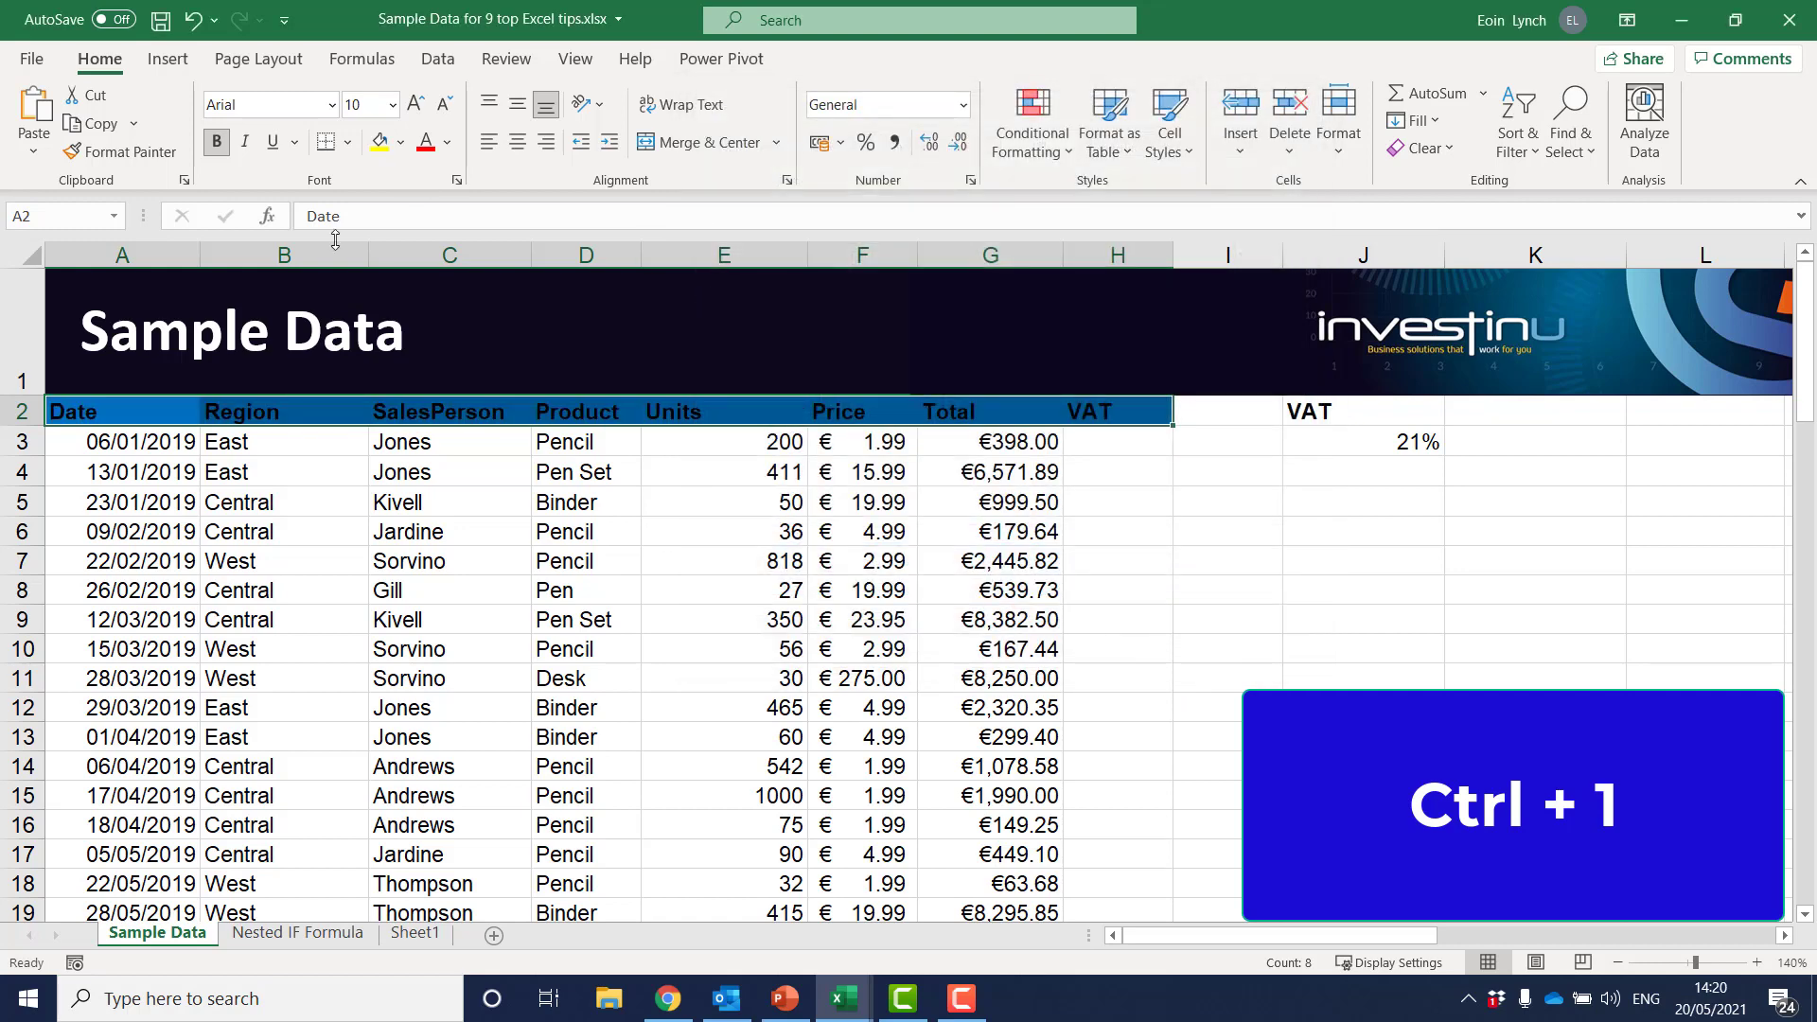
Change the font colour of the header cells A2:H2 to white and deselect them
{"action": "key", "text": "ctrl+1"}
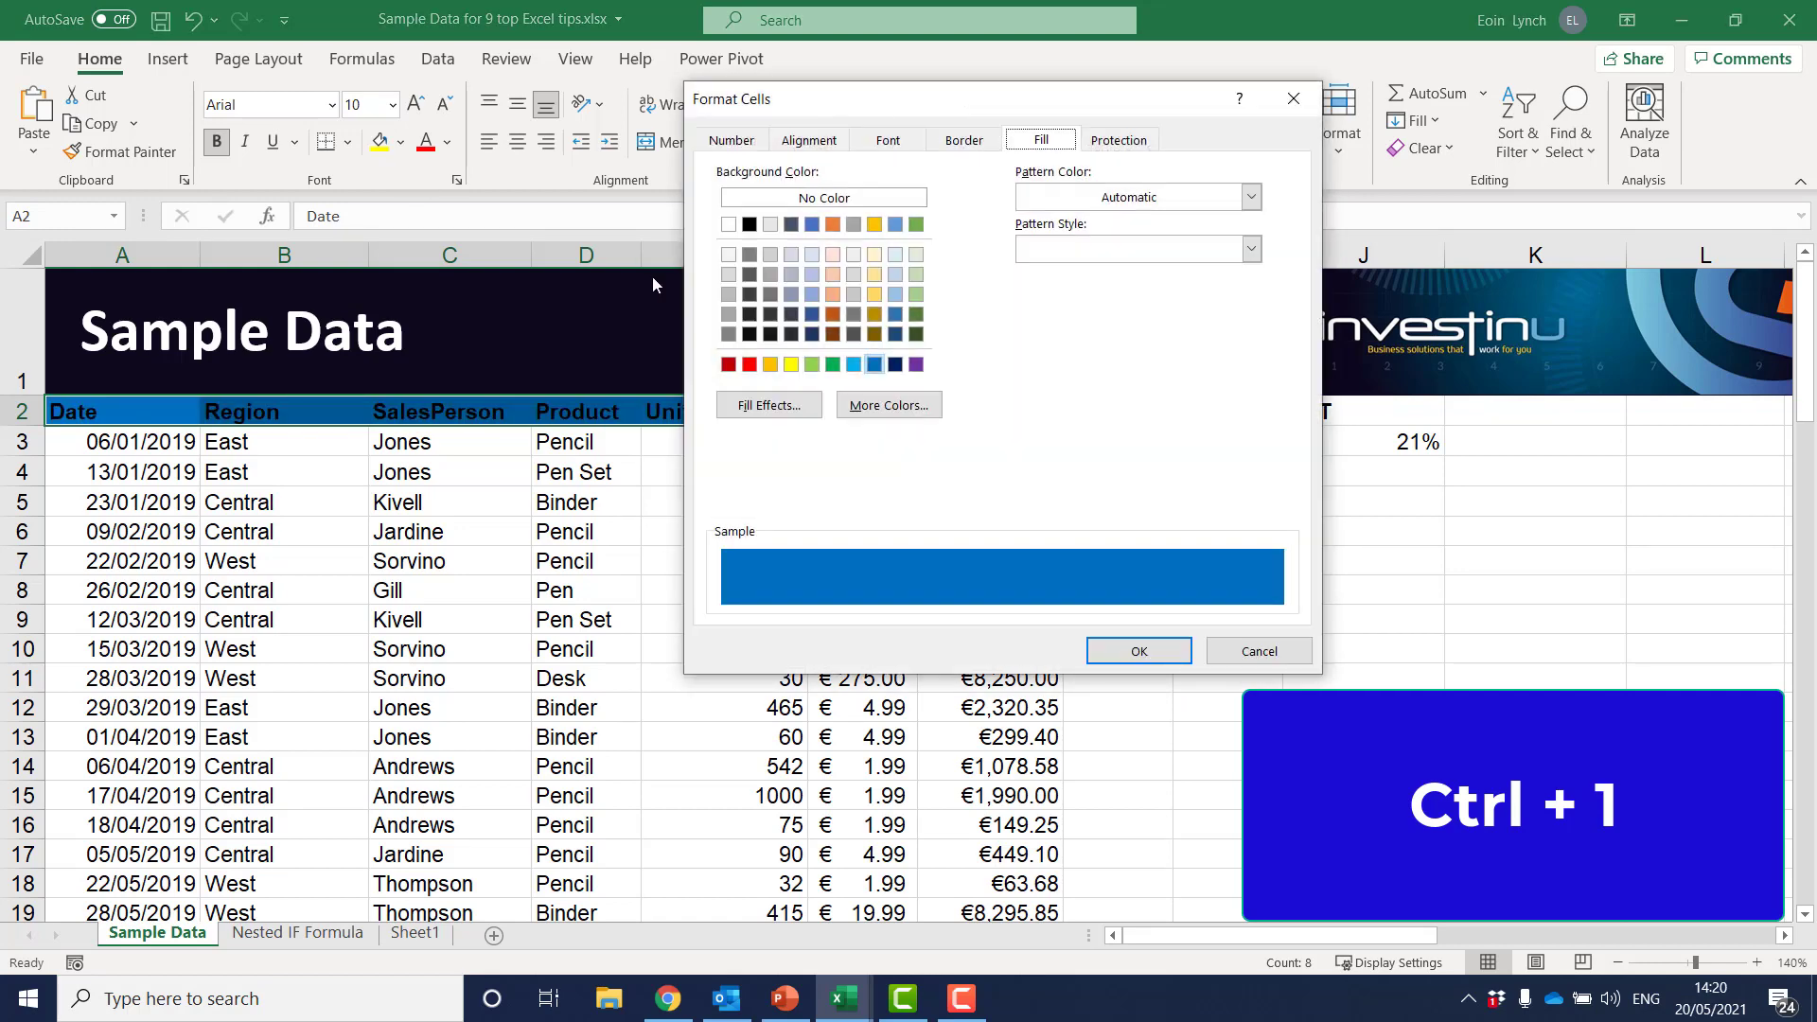
{"action": "left_click", "coordinate": [889, 140]}
{"action": "left_click", "coordinate": [1121, 344]}
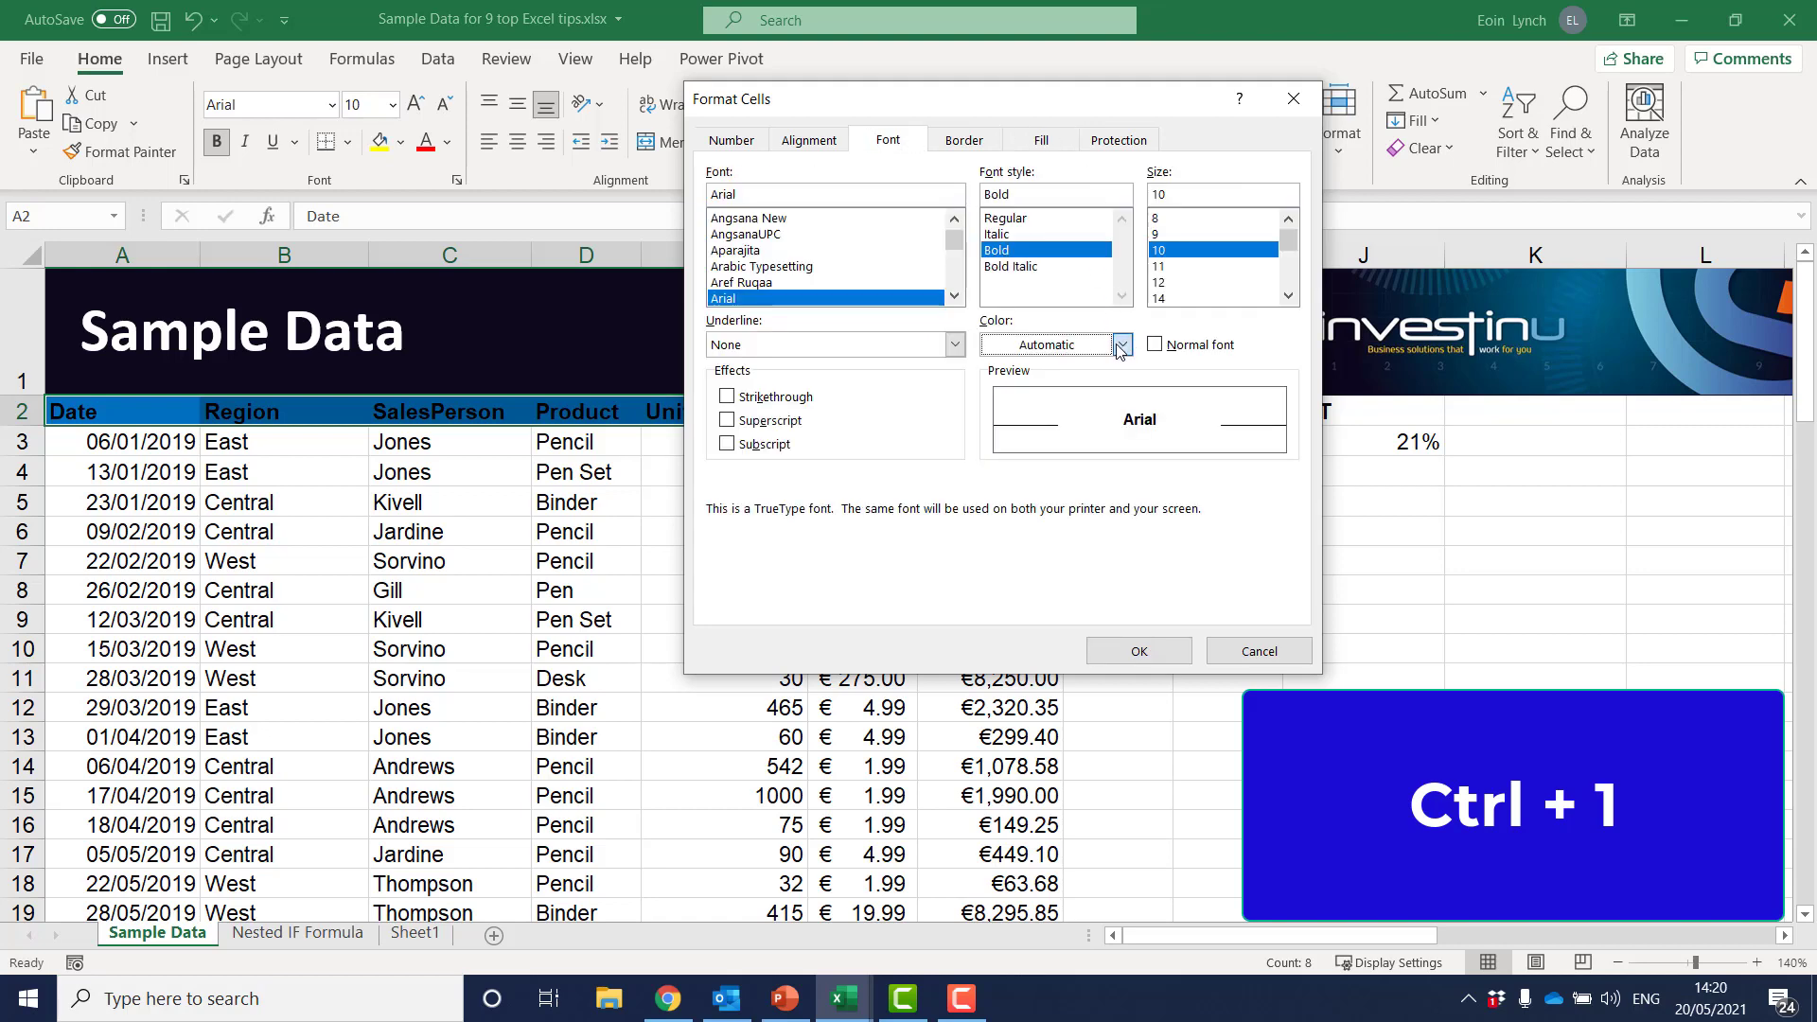
{"action": "left_click", "coordinate": [993, 440]}
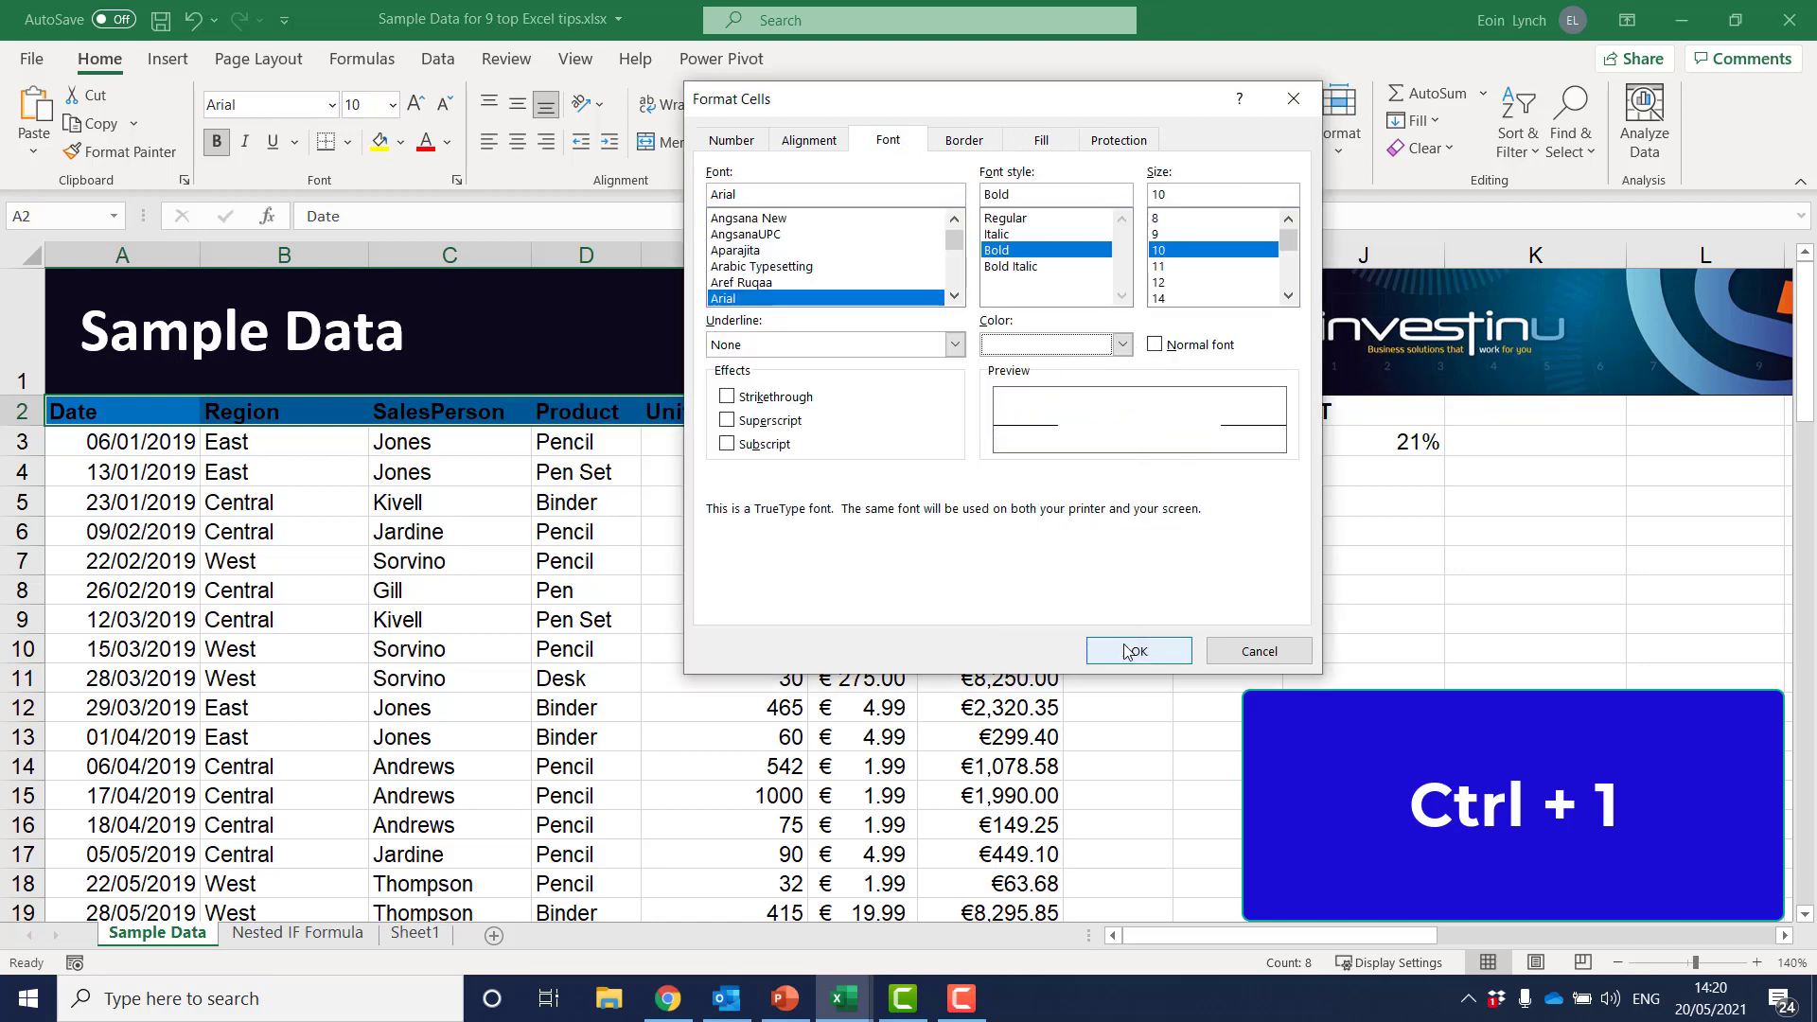
{"action": "left_click", "coordinate": [1129, 651]}
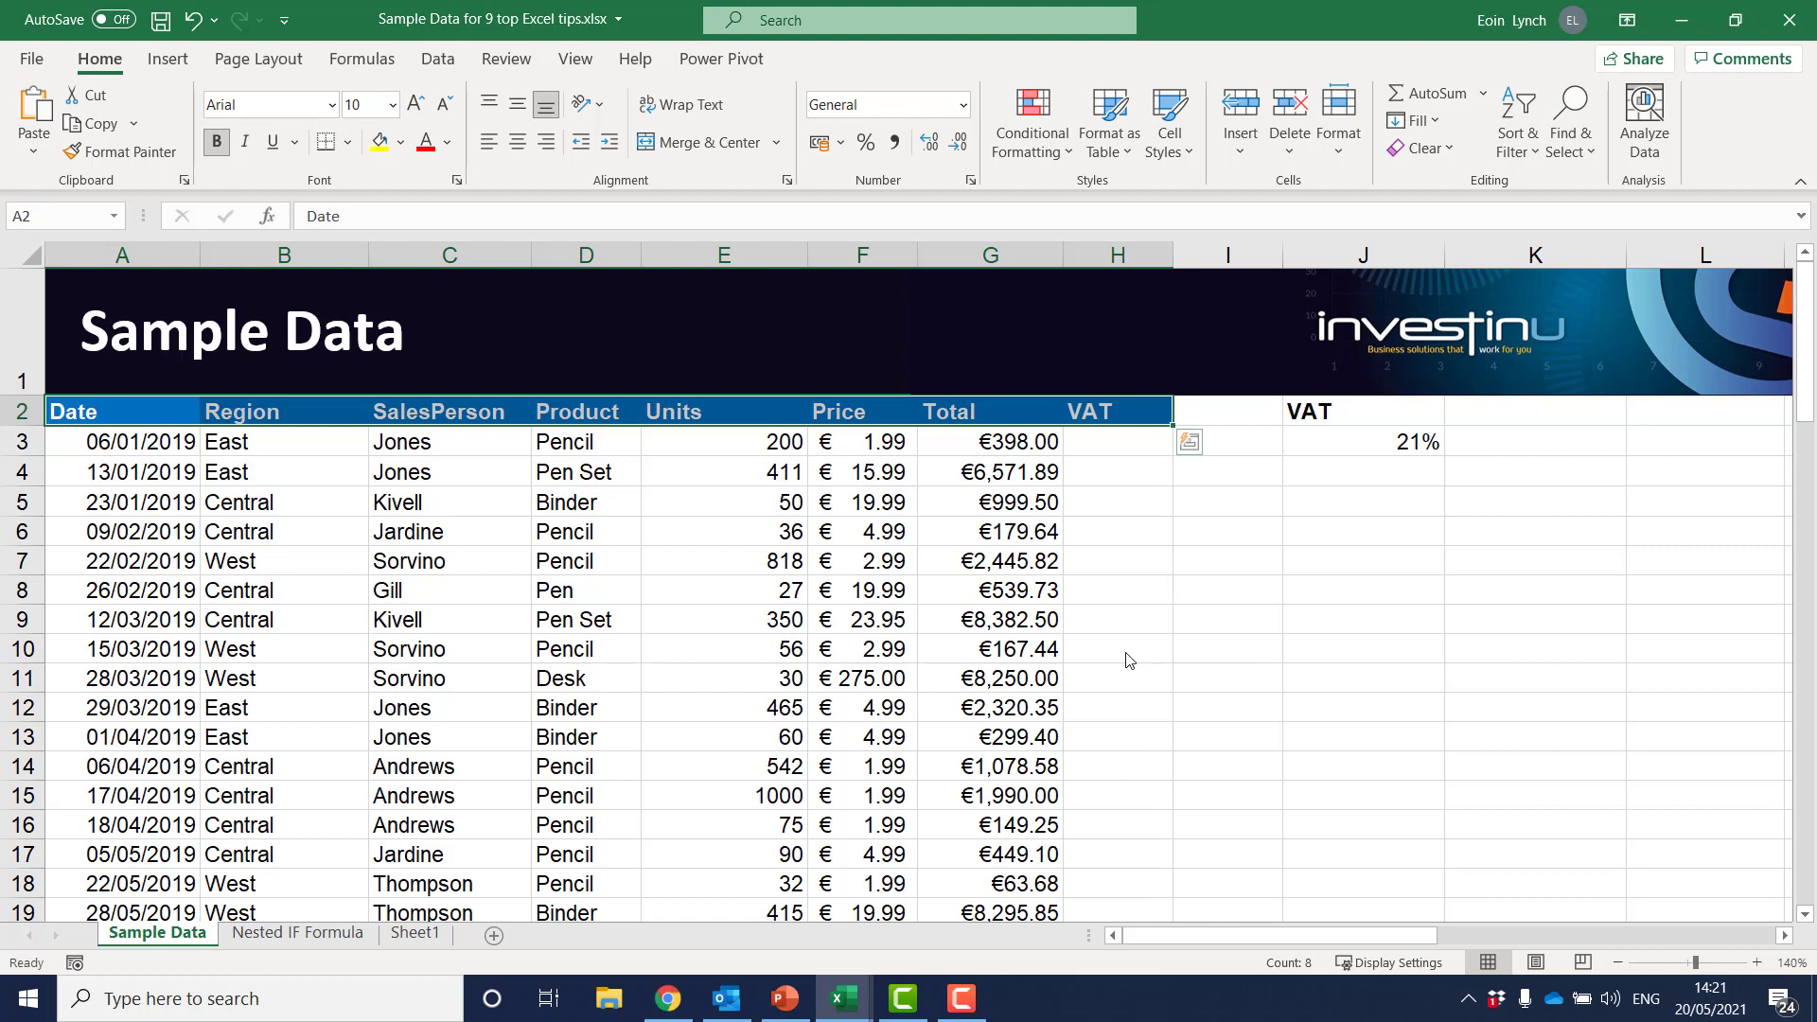
{"action": "left_click", "coordinate": [248, 629]}
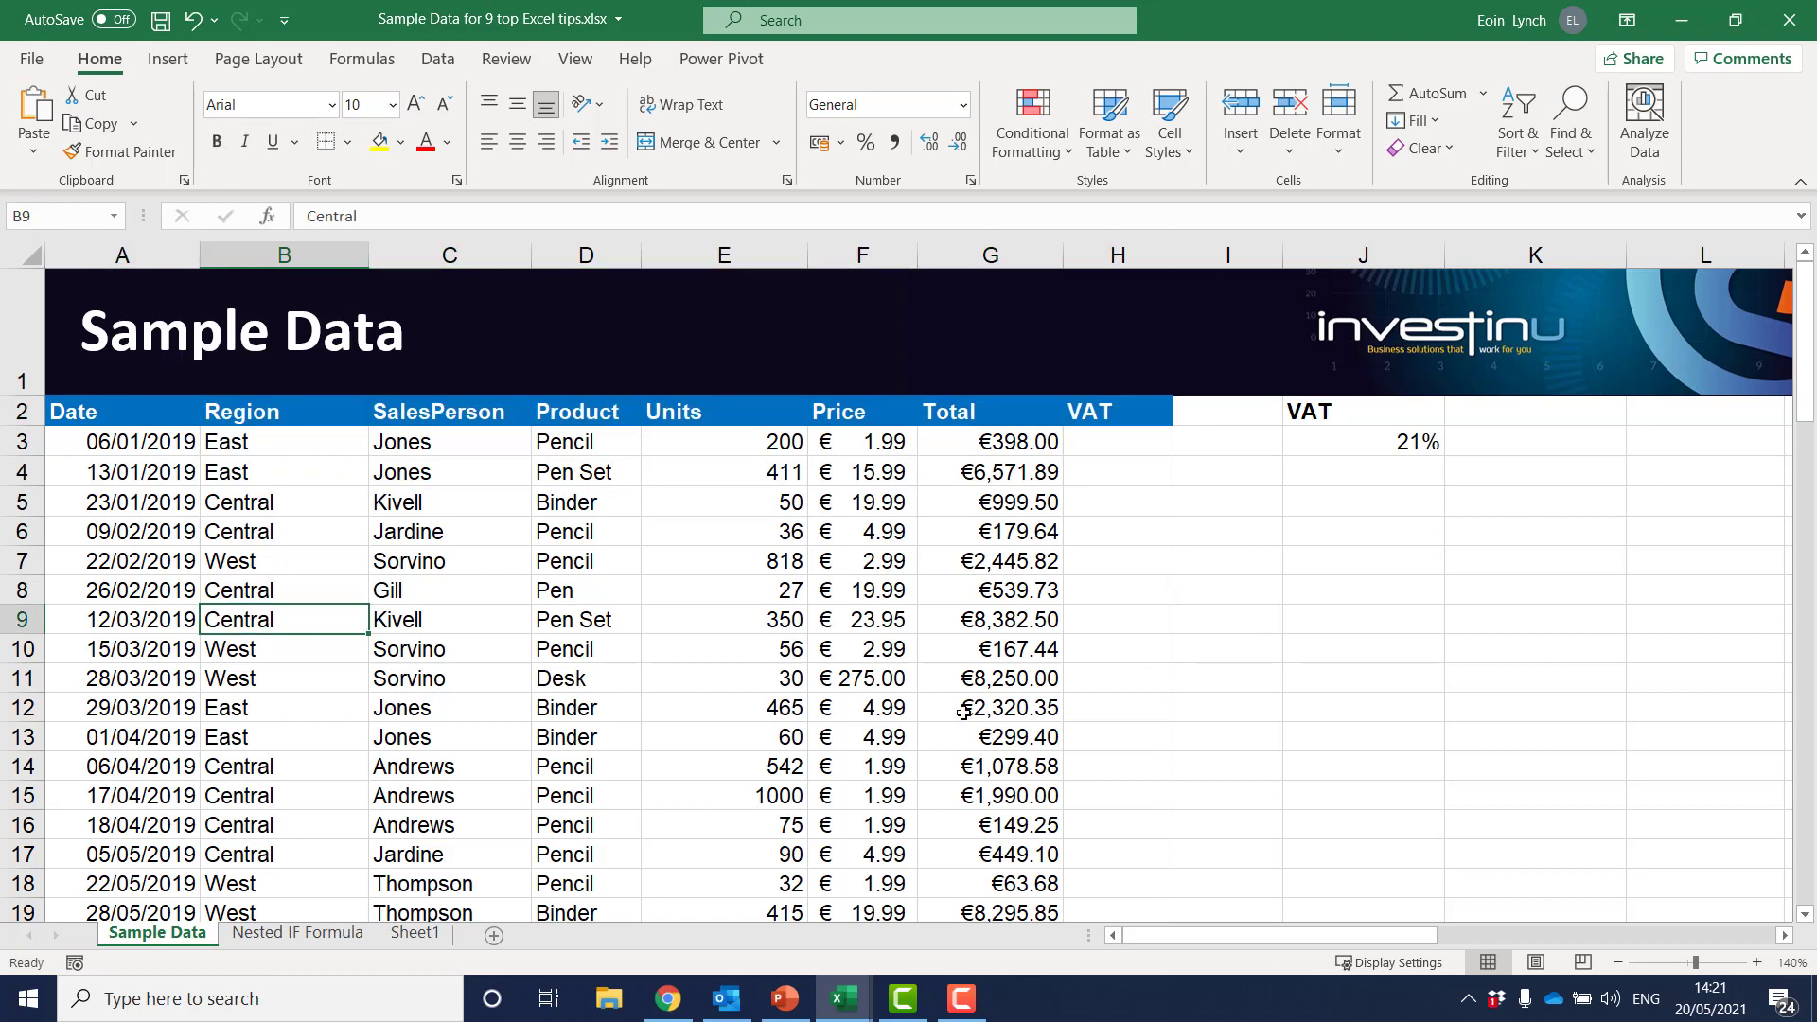
Build the VAT formula =G3*$J$3 in cell H3, making the reference to the VAT rate absolute
{"action": "left_click", "coordinate": [1121, 445]}
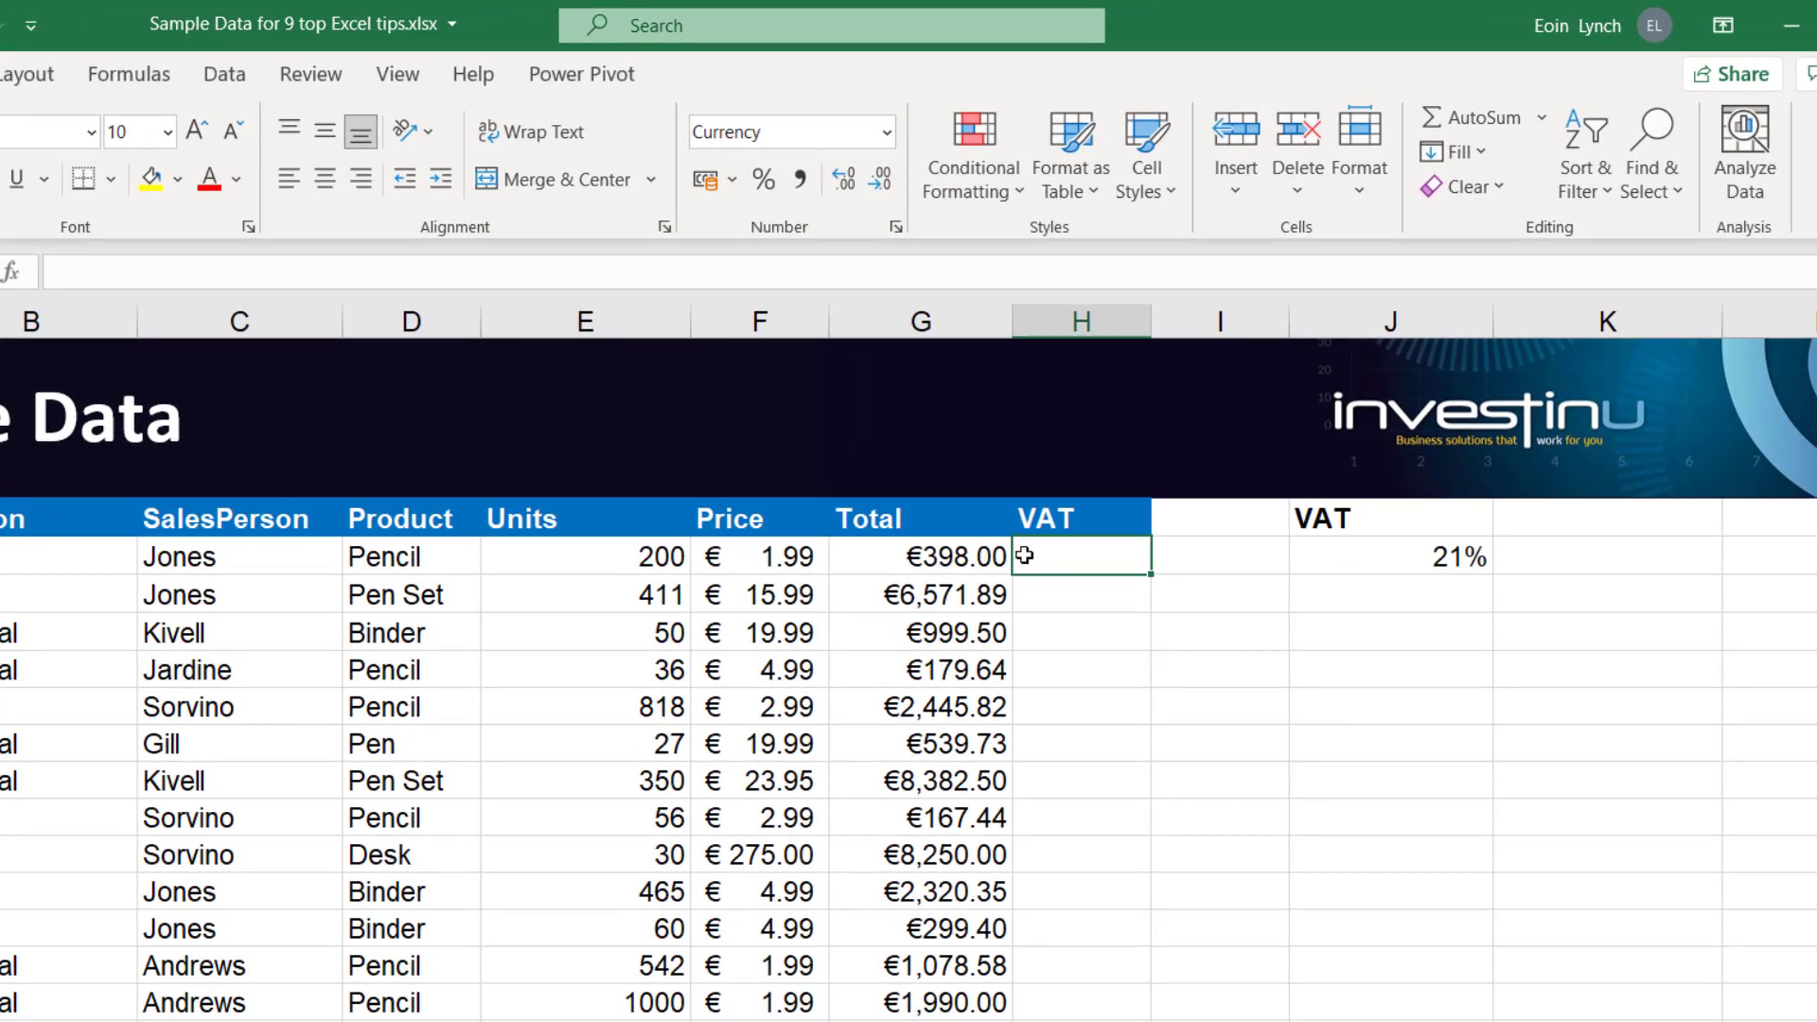
{"action": "type", "text": "="}
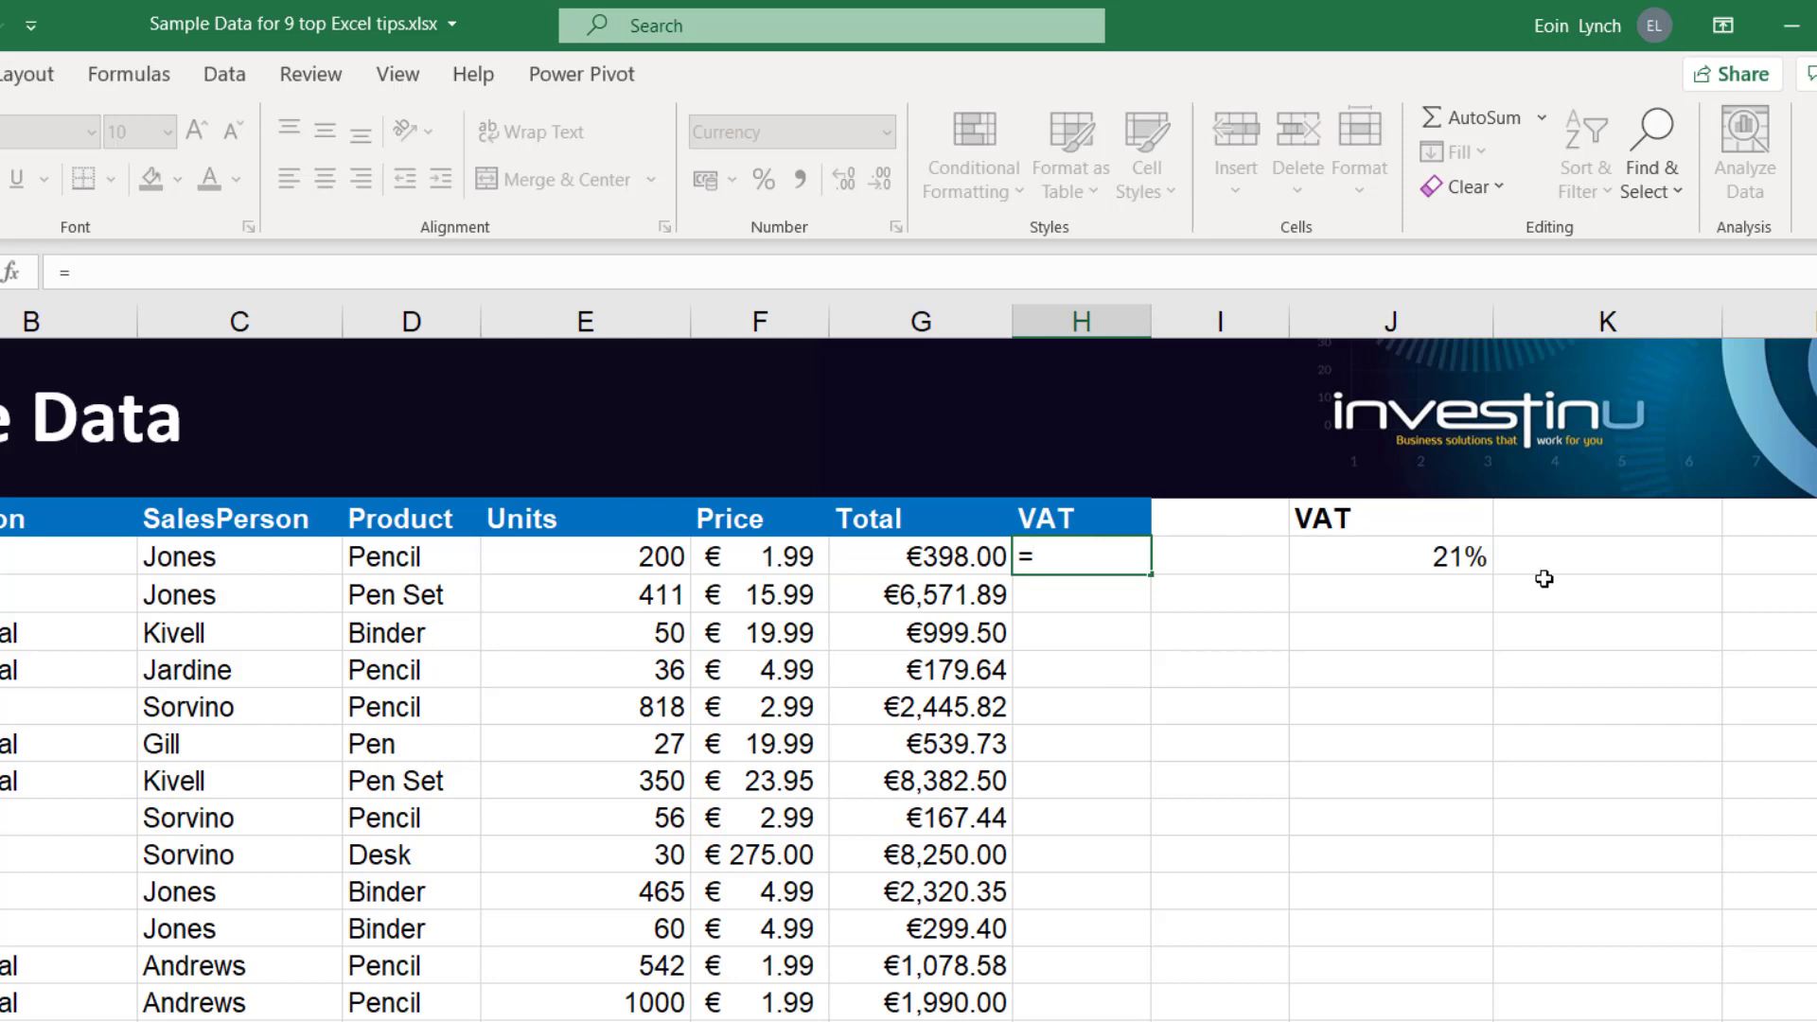
{"action": "left_click", "coordinate": [913, 556]}
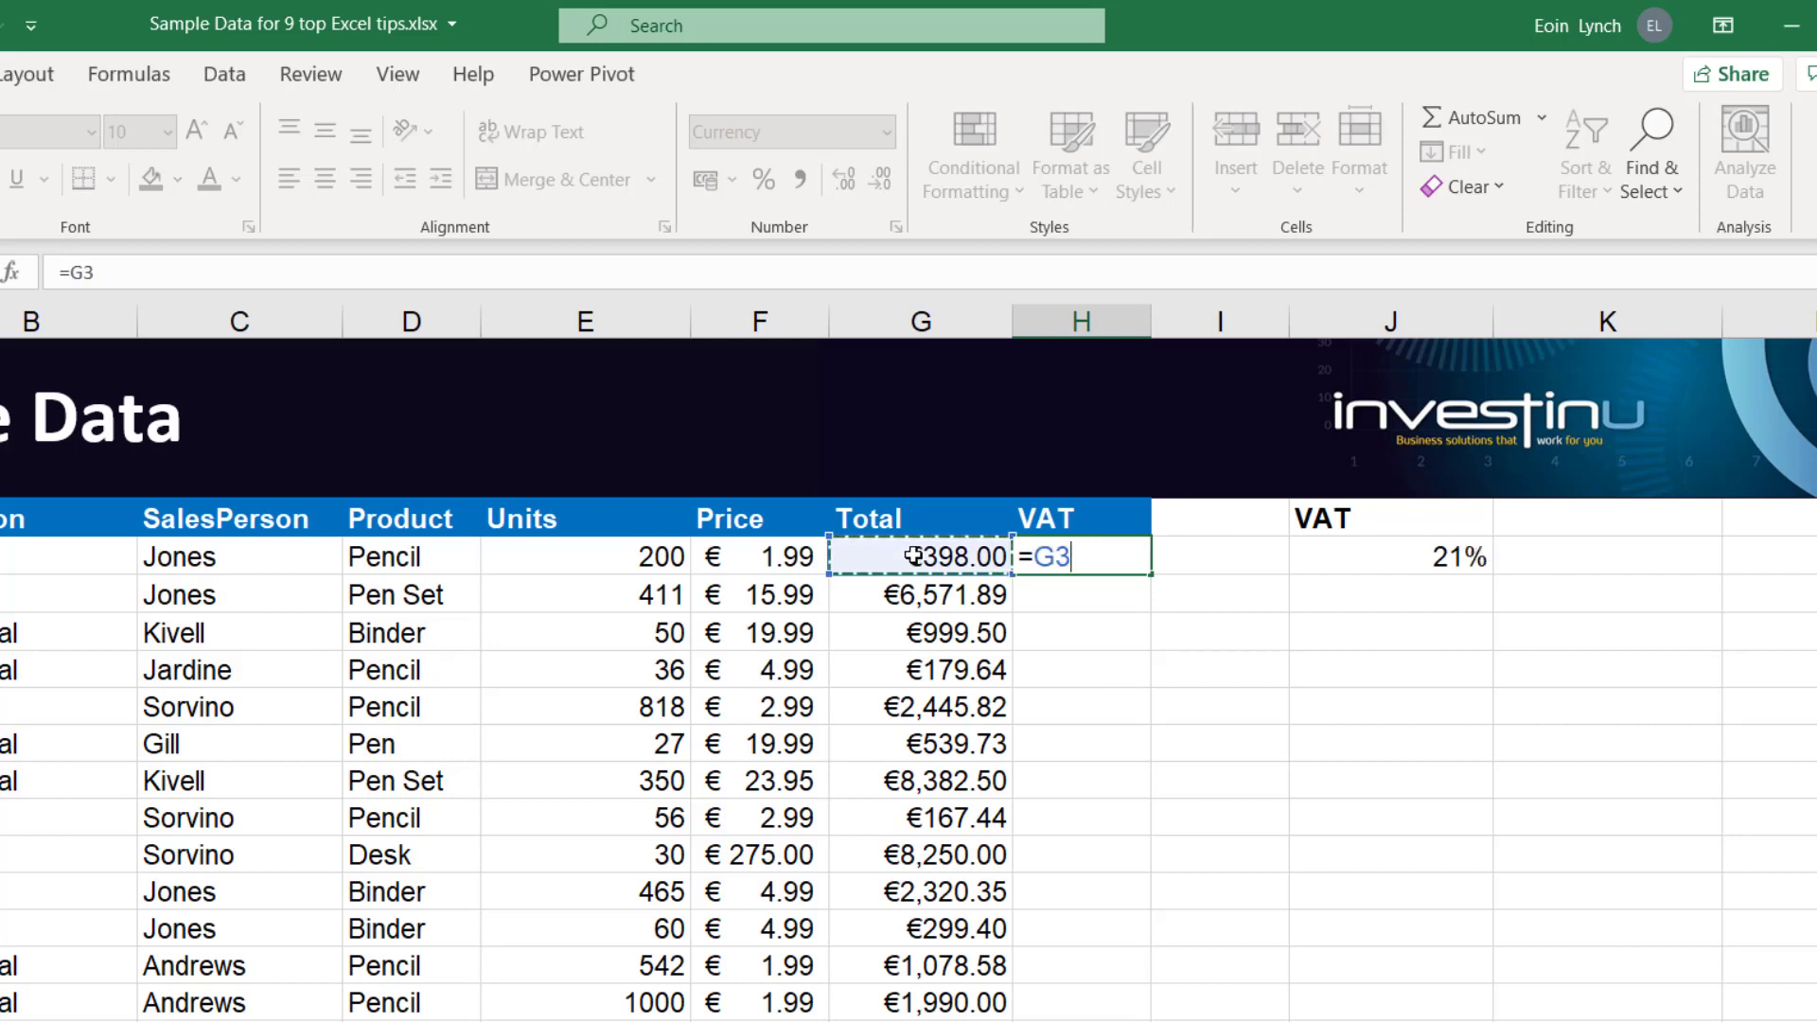
{"action": "type", "text": "*"}
{"action": "left_click", "coordinate": [1403, 555]}
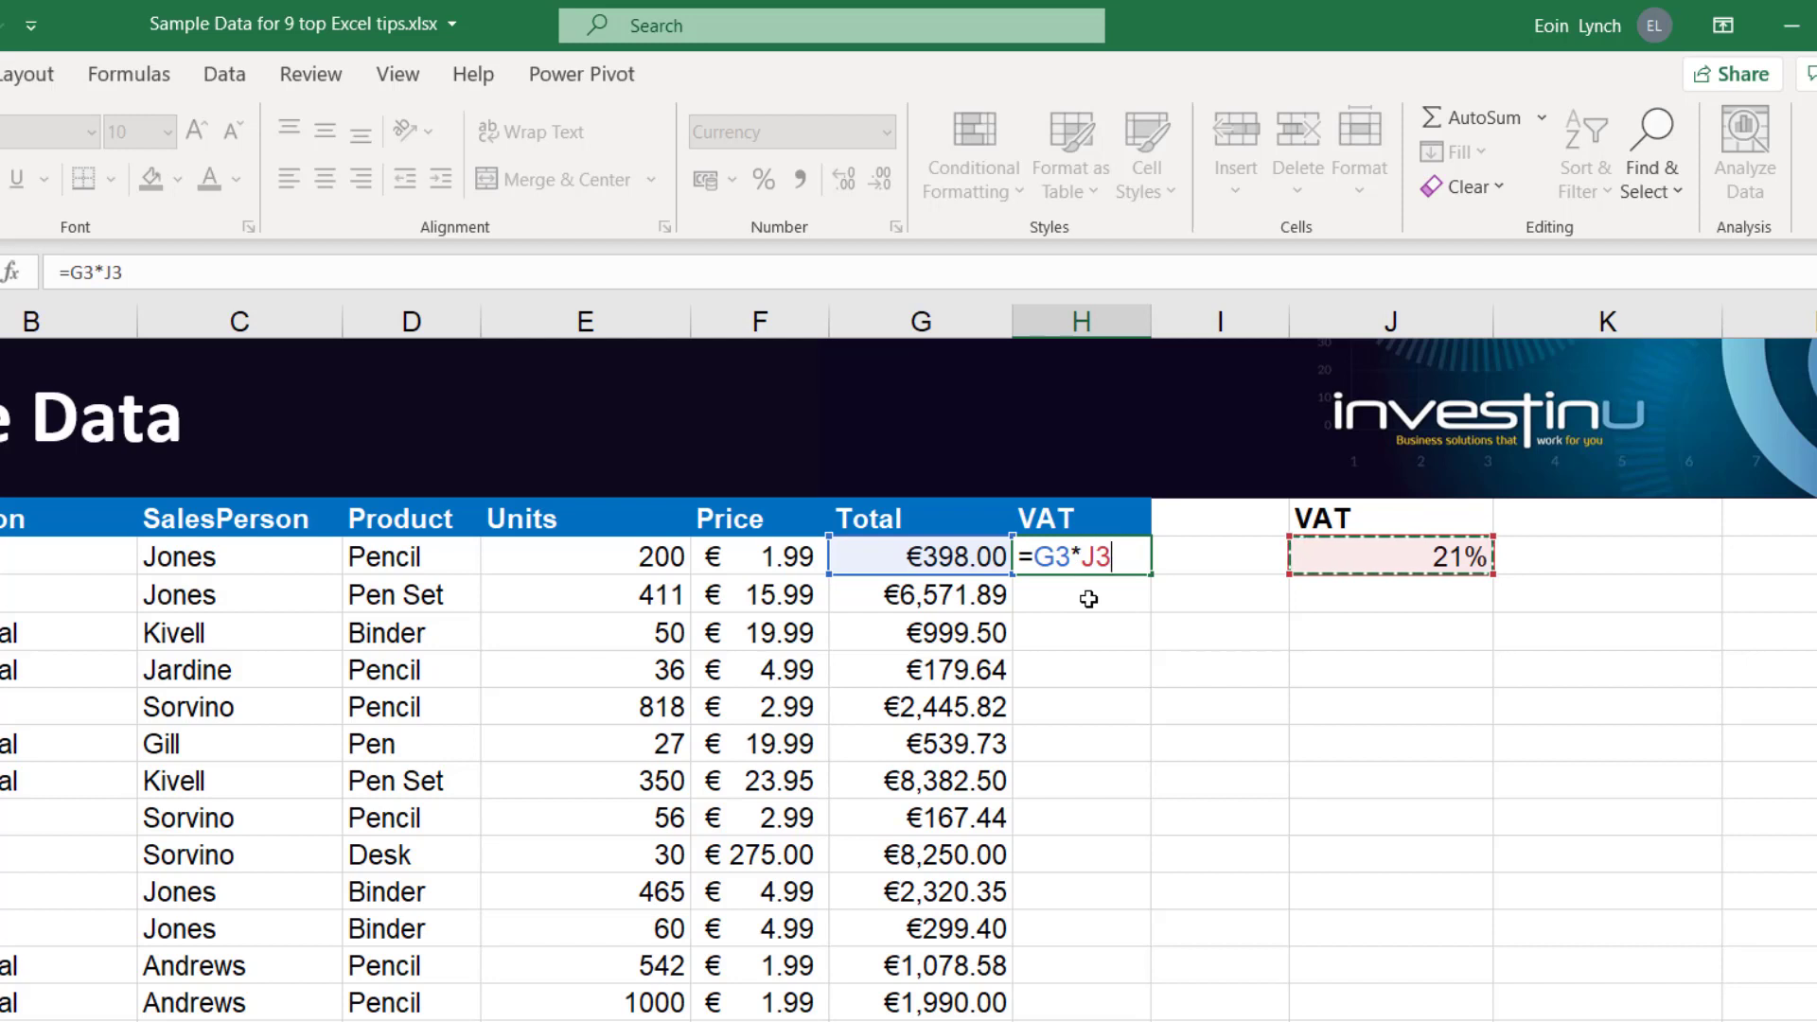
{"action": "key", "text": "F4"}
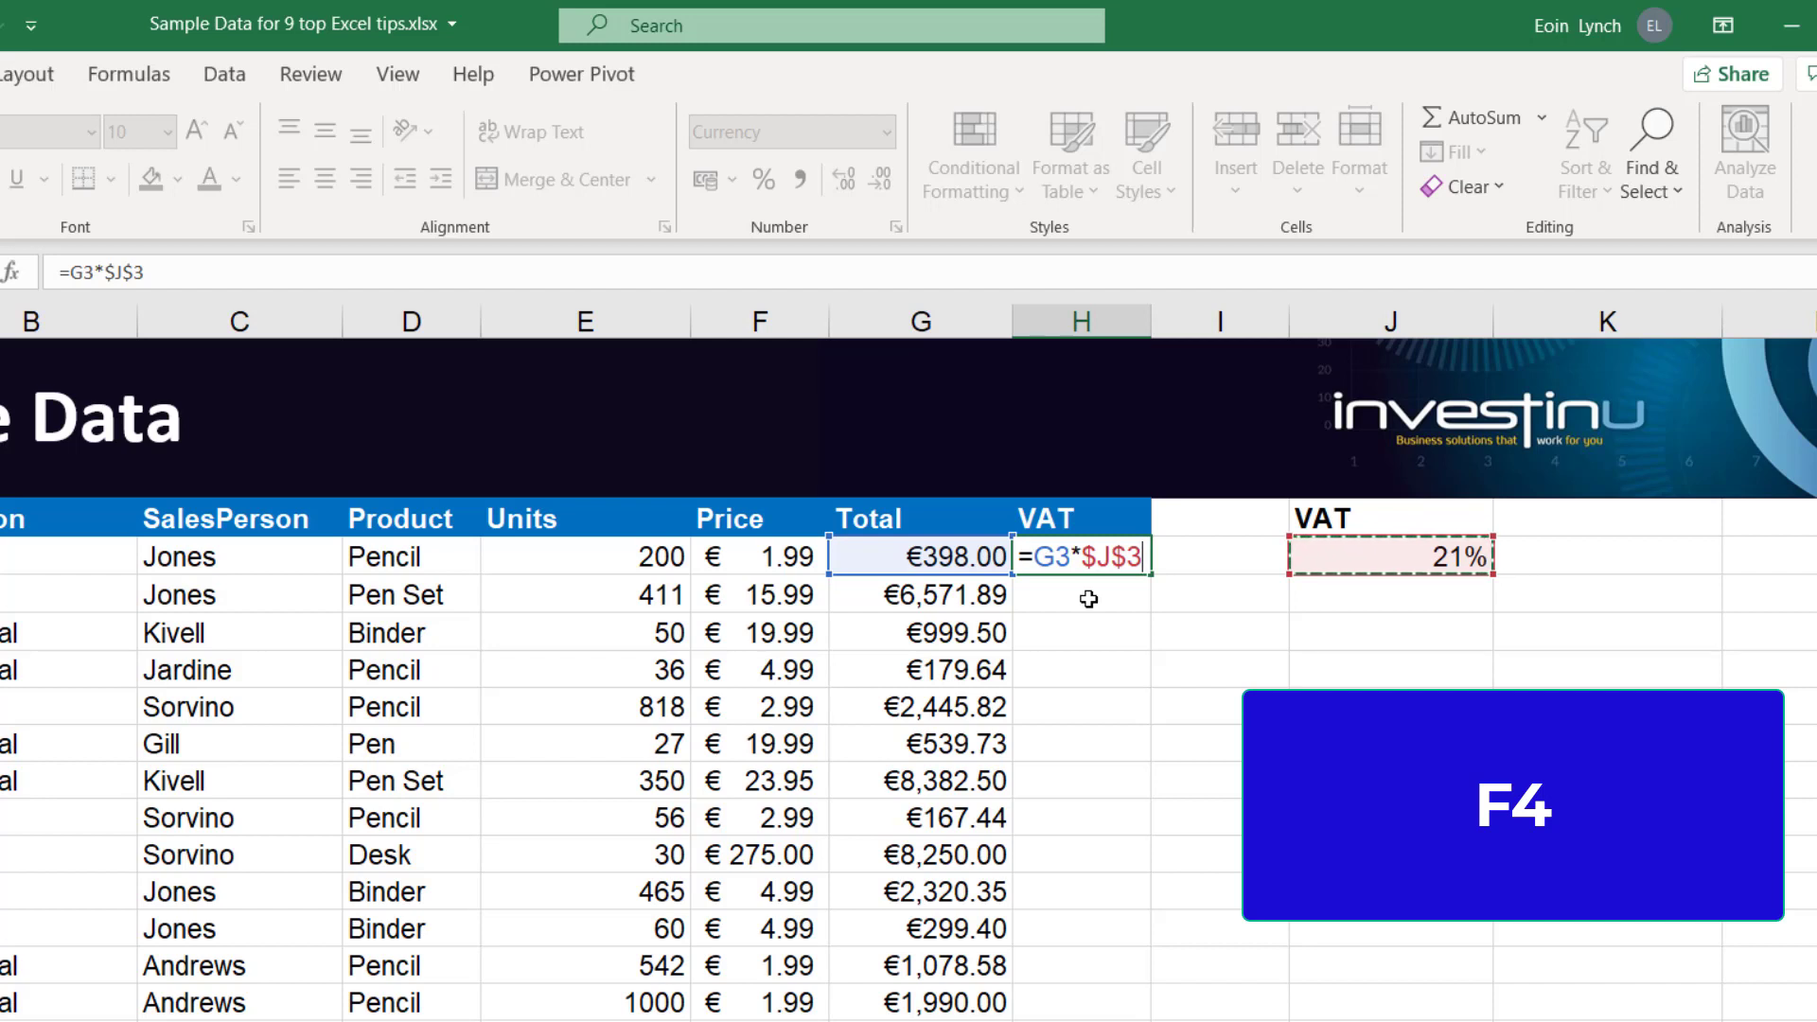
Cycle the rate reference through its relative, mixed and absolute forms back to $J$3, commit the formula and reselect H3
{"action": "key", "text": "F4"}
{"action": "key", "text": "F4"}
{"action": "key", "text": "F4"}
{"action": "key", "text": "F4"}
{"action": "key", "text": "F4"}
{"action": "key", "text": "F4"}
{"action": "key", "text": "F4"}
{"action": "key", "text": "F4"}
{"action": "left_click", "coordinate": [1088, 599]}
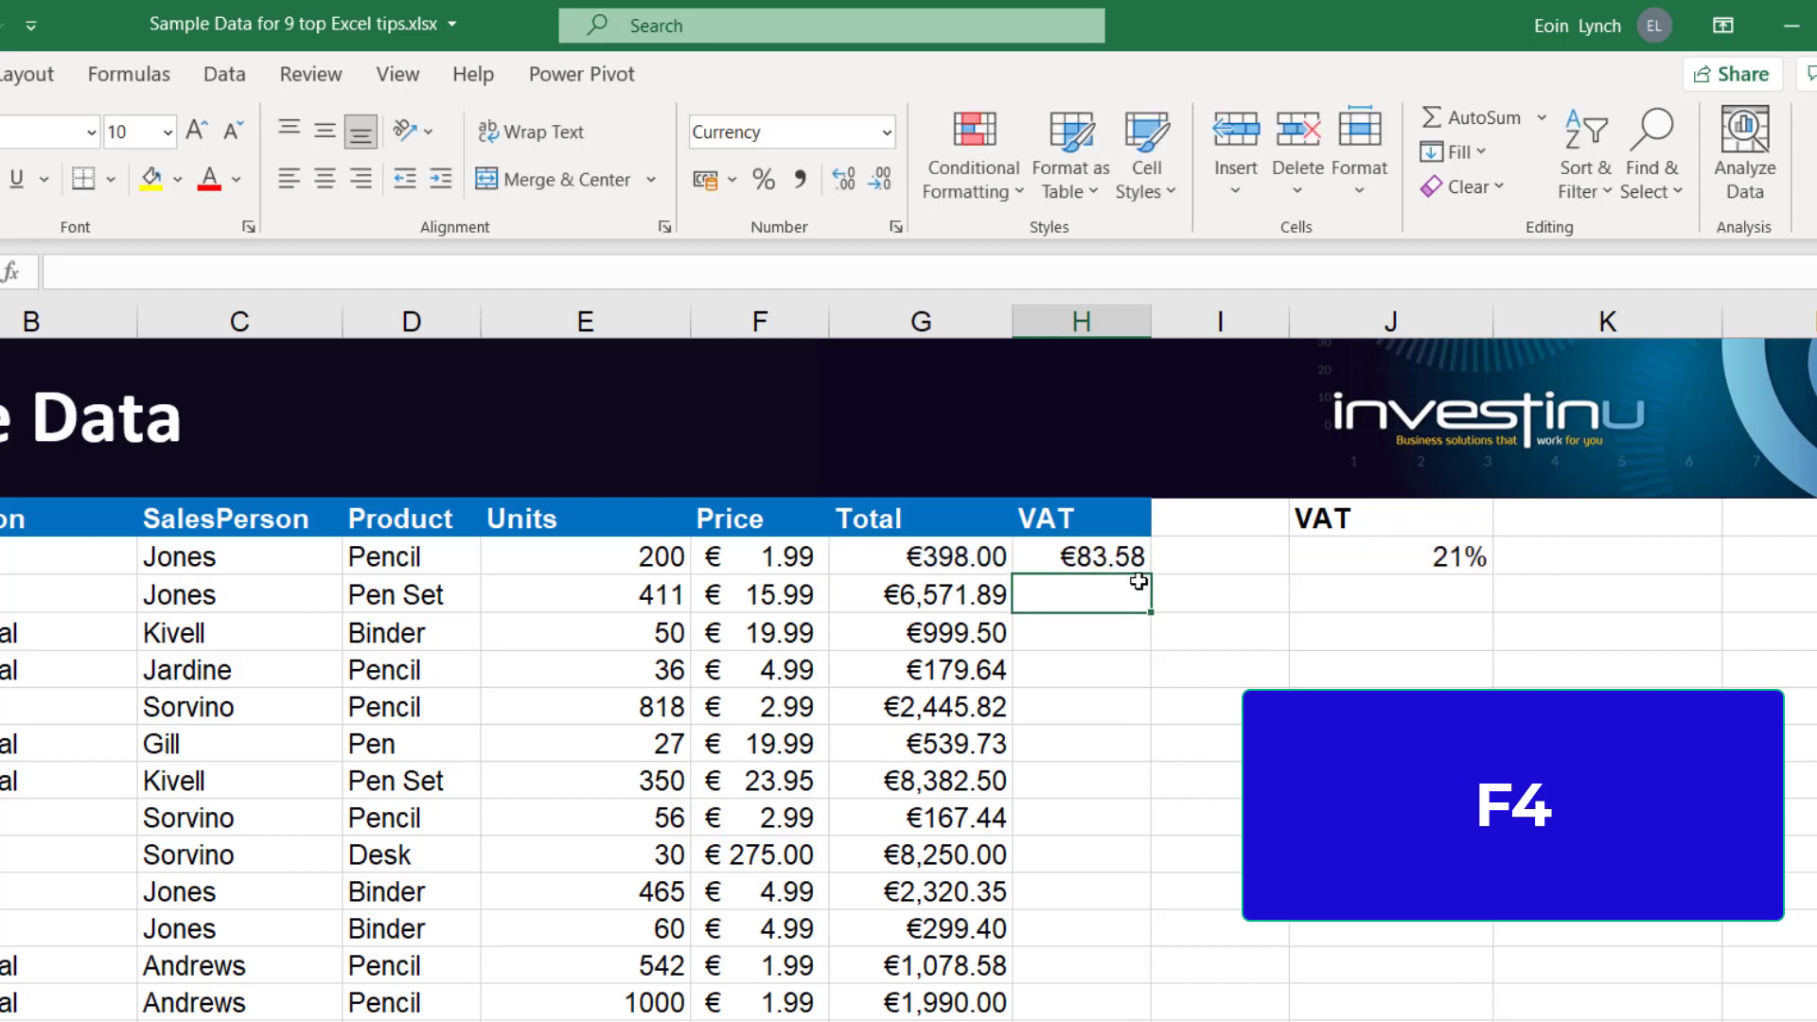
{"action": "left_click", "coordinate": [1093, 559]}
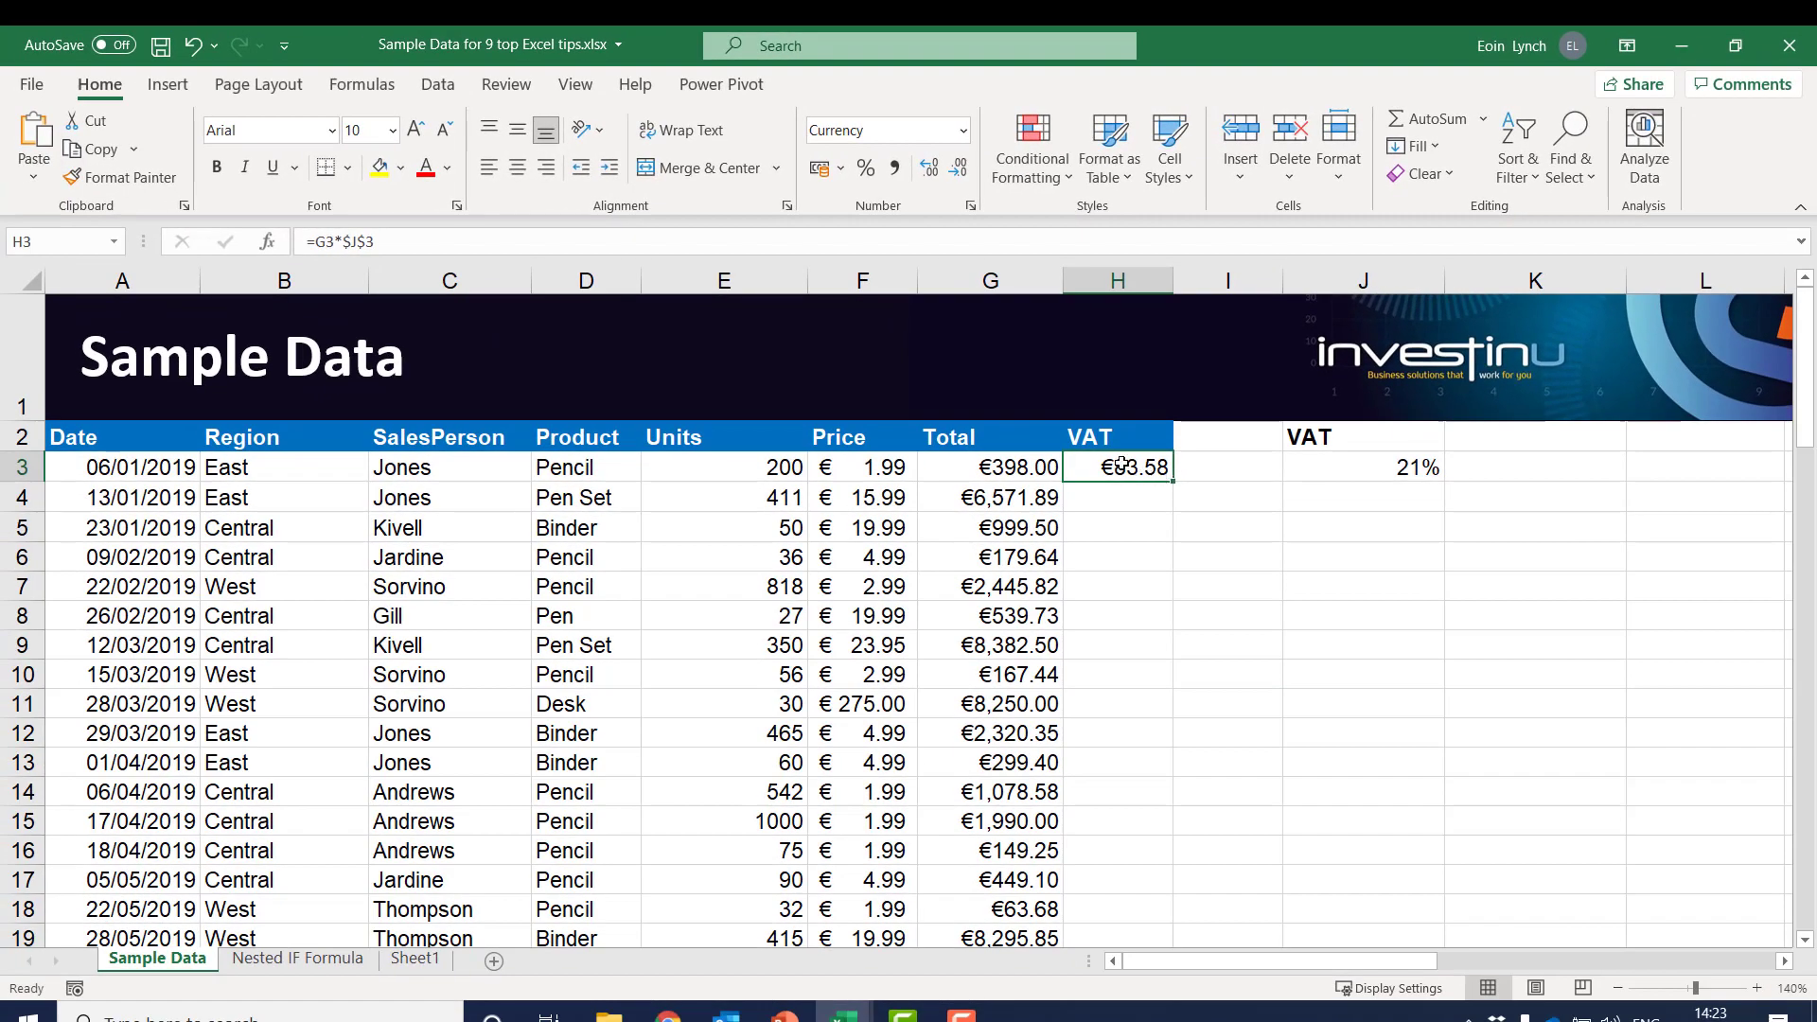
{"action": "key", "text": "ctrl+shift+Down"}
{"action": "key", "text": "ctrl+shift+Up"}
{"action": "key", "text": "Down"}
{"action": "key", "text": "Up"}
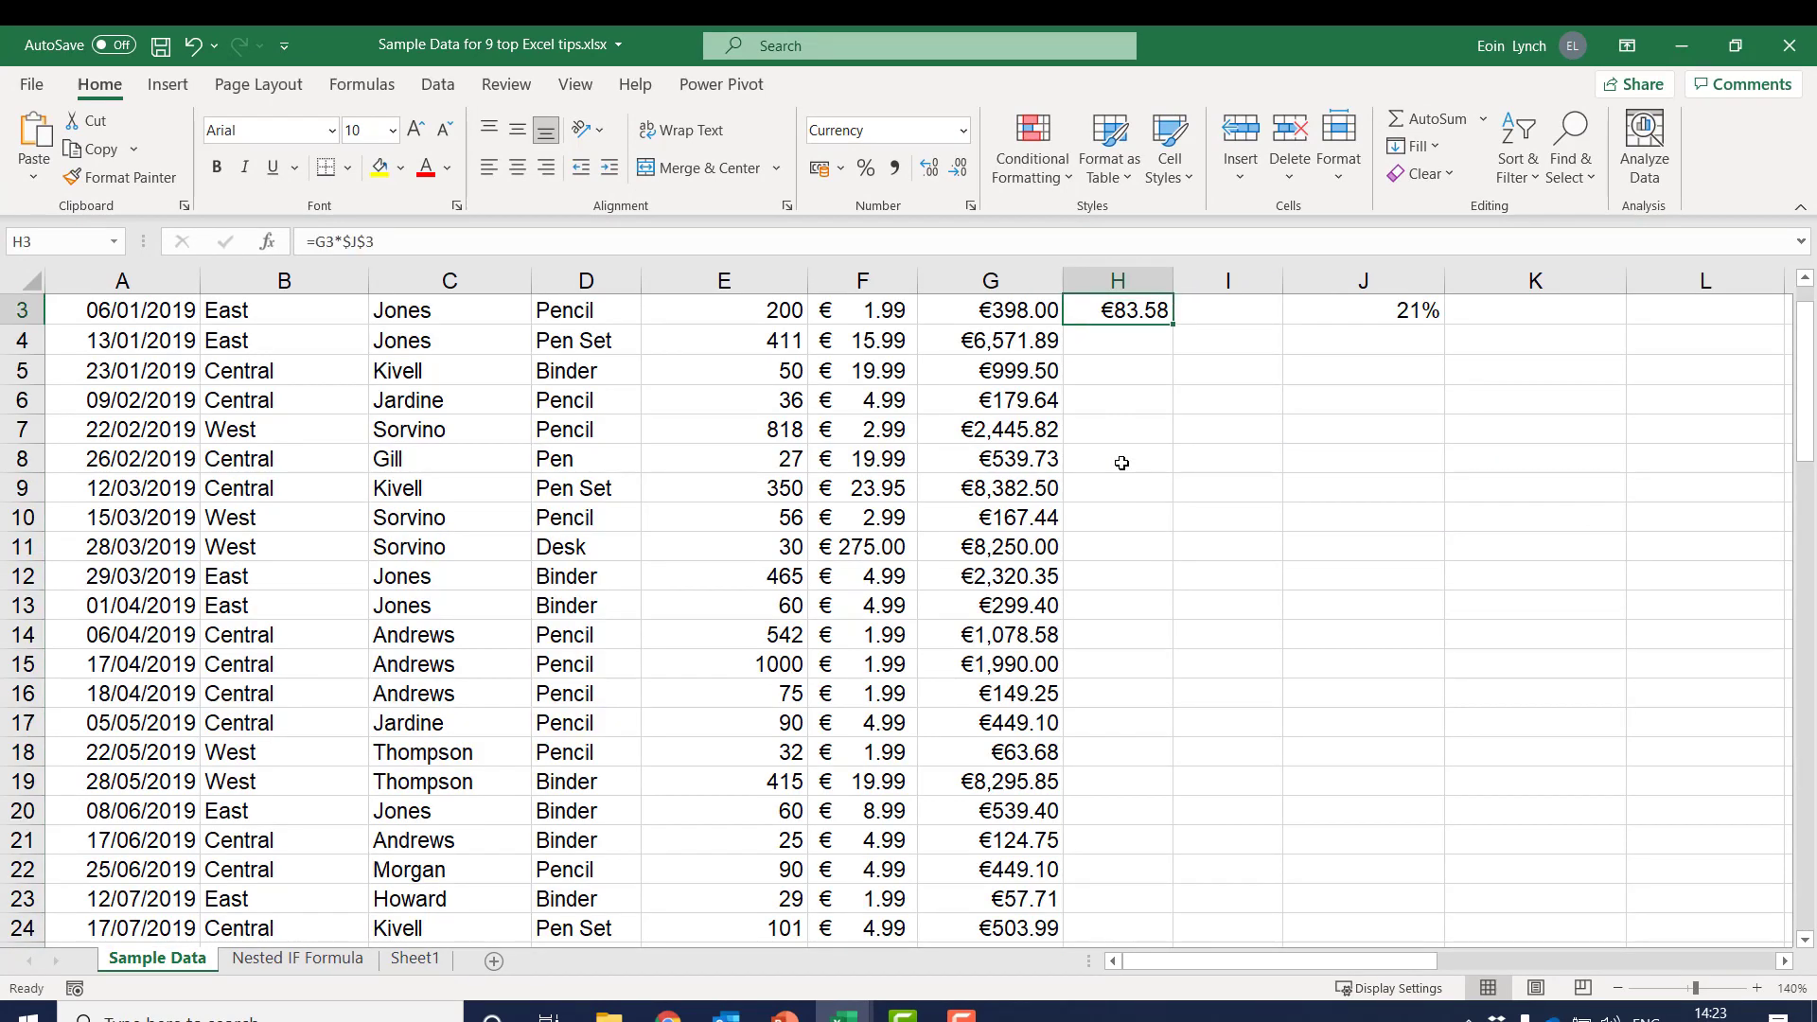
Fill the VAT formula from H3 down through H88 and check the formula in the last cell
{"action": "key", "text": "shift+Down"}
{"action": "key", "text": "shift+Down"}
{"action": "key", "text": "shift+Down"}
{"action": "key", "text": "shift+Down"}
{"action": "key", "text": "shift+Down"}
{"action": "key", "text": "shift+Down"}
{"action": "key", "text": "shift+Down"}
{"action": "key", "text": "shift+Down"}
{"action": "key", "text": "shift+Down"}
{"action": "key", "text": "shift+Down"}
{"action": "key", "text": "shift+Down"}
{"action": "key", "text": "shift+Down"}
{"action": "key", "text": "shift+Down"}
{"action": "key", "text": "shift+Down"}
{"action": "key", "text": "shift+Down"}
{"action": "key", "text": "shift+Down"}
{"action": "key", "text": "shift+Down"}
{"action": "key", "text": "shift+Down"}
{"action": "key", "text": "shift+Down"}
{"action": "key", "text": "shift+Down"}
{"action": "key", "text": "shift+Down"}
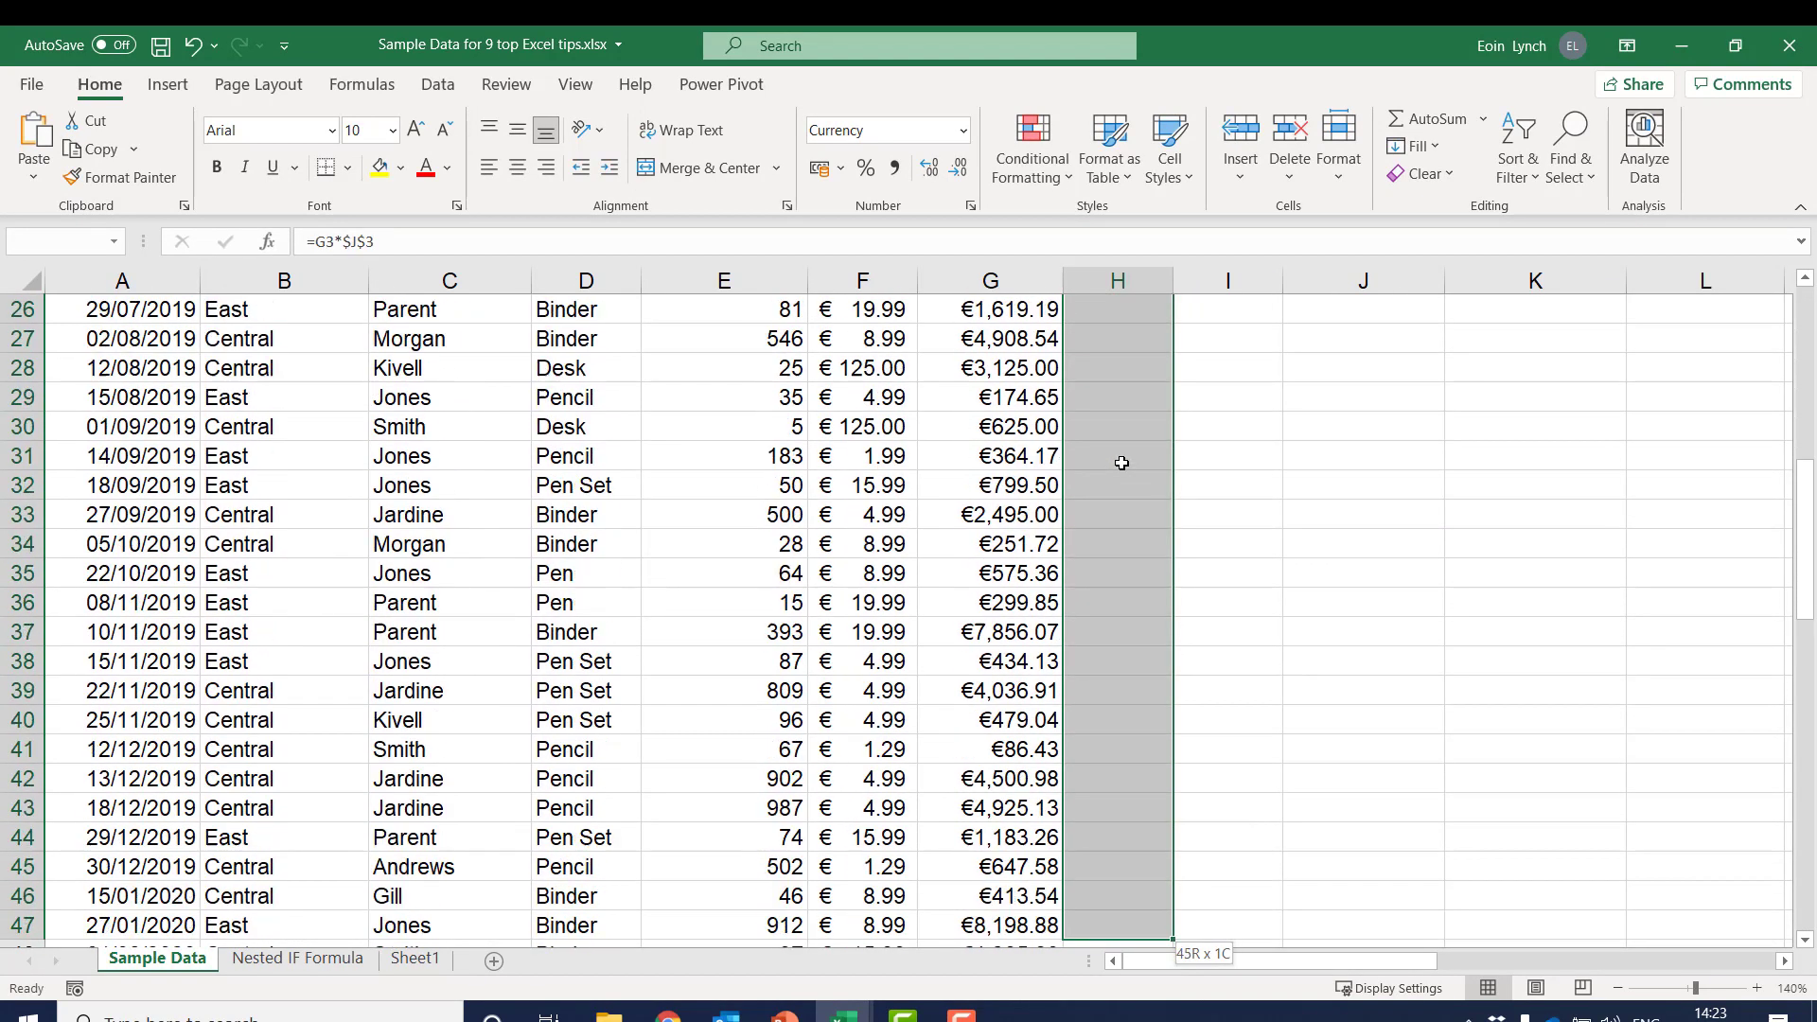
{"action": "key", "text": "shift+Down"}
{"action": "key", "text": "shift+Down"}
{"action": "key", "text": "shift+Down"}
{"action": "key", "text": "shift+Down"}
{"action": "key", "text": "shift+Down"}
{"action": "key", "text": "shift+Down"}
{"action": "key", "text": "shift+Down"}
{"action": "key", "text": "shift+Down"}
{"action": "key", "text": "shift+Down"}
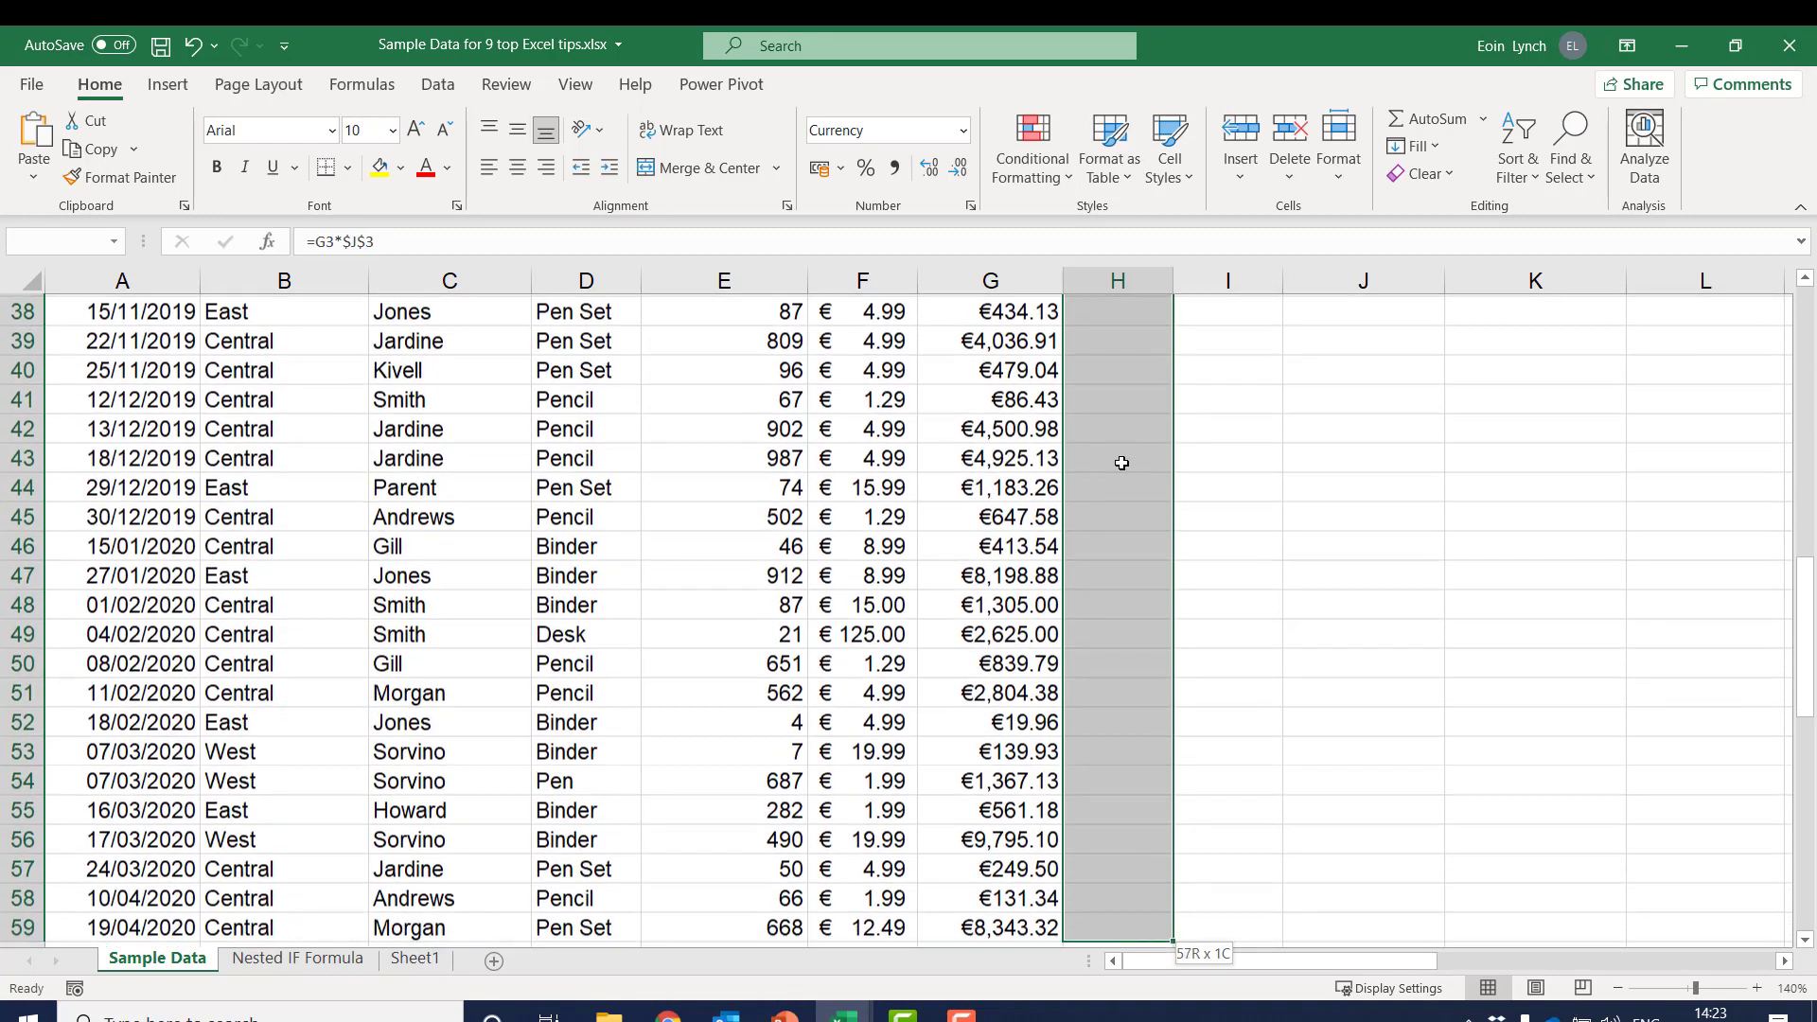
{"action": "key", "text": "shift+Down"}
{"action": "key", "text": "shift+Down"}
{"action": "key", "text": "shift+Down"}
{"action": "key", "text": "shift+Down"}
{"action": "key", "text": "shift+Down"}
{"action": "key", "text": "shift+Down"}
{"action": "key", "text": "shift+Down"}
{"action": "key", "text": "shift+Down"}
{"action": "key", "text": "shift+Down"}
{"action": "key", "text": "shift+Down"}
{"action": "key", "text": "shift+Down"}
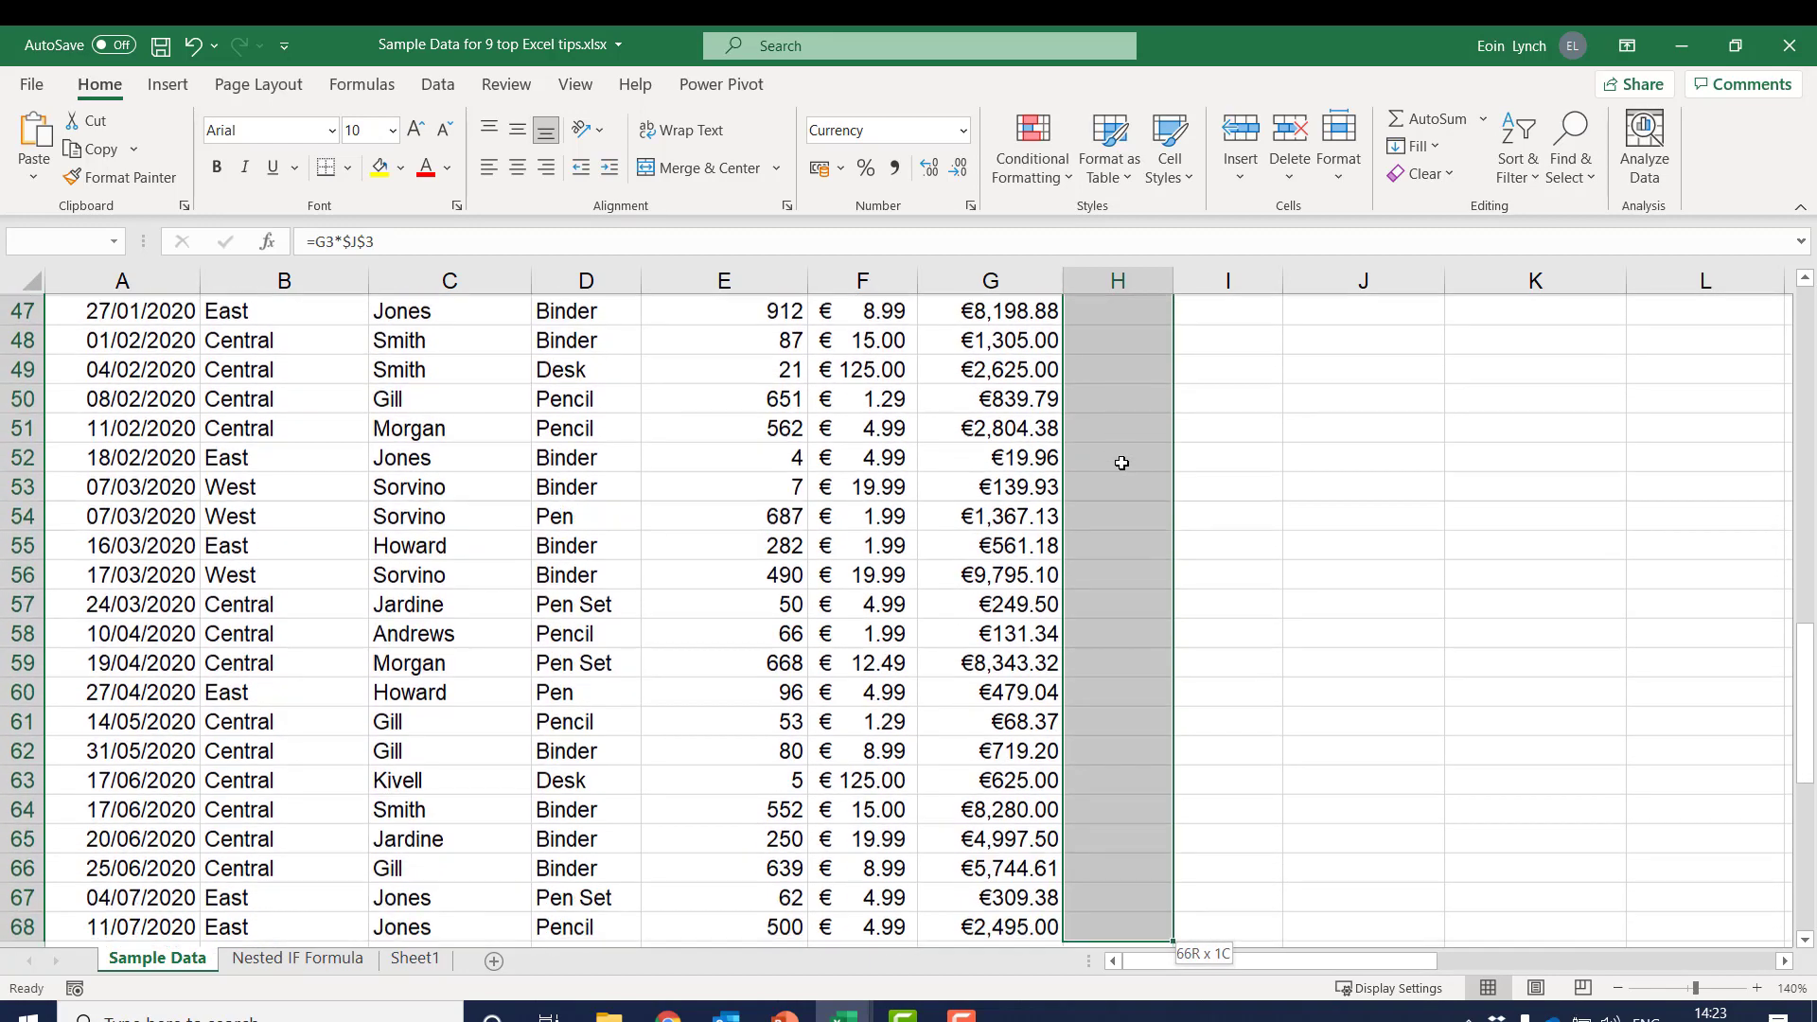
{"action": "key", "text": "shift+Down"}
{"action": "key", "text": "shift+Down"}
{"action": "key", "text": "shift+Down"}
{"action": "key", "text": "shift+Down"}
{"action": "key", "text": "shift+Down"}
{"action": "key", "text": "shift+Down"}
{"action": "key", "text": "shift+Down"}
{"action": "key", "text": "shift+Down"}
{"action": "key", "text": "shift+Down"}
{"action": "key", "text": "shift+Down"}
{"action": "key", "text": "shift+Down"}
{"action": "key", "text": "shift+Down"}
{"action": "key", "text": "shift+Down"}
{"action": "key", "text": "shift+Down"}
{"action": "key", "text": "shift+Down"}
{"action": "key", "text": "shift+Down"}
{"action": "key", "text": "shift+Down"}
{"action": "key", "text": "shift+Down"}
{"action": "key", "text": "shift+Down"}
{"action": "key", "text": "shift+Down"}
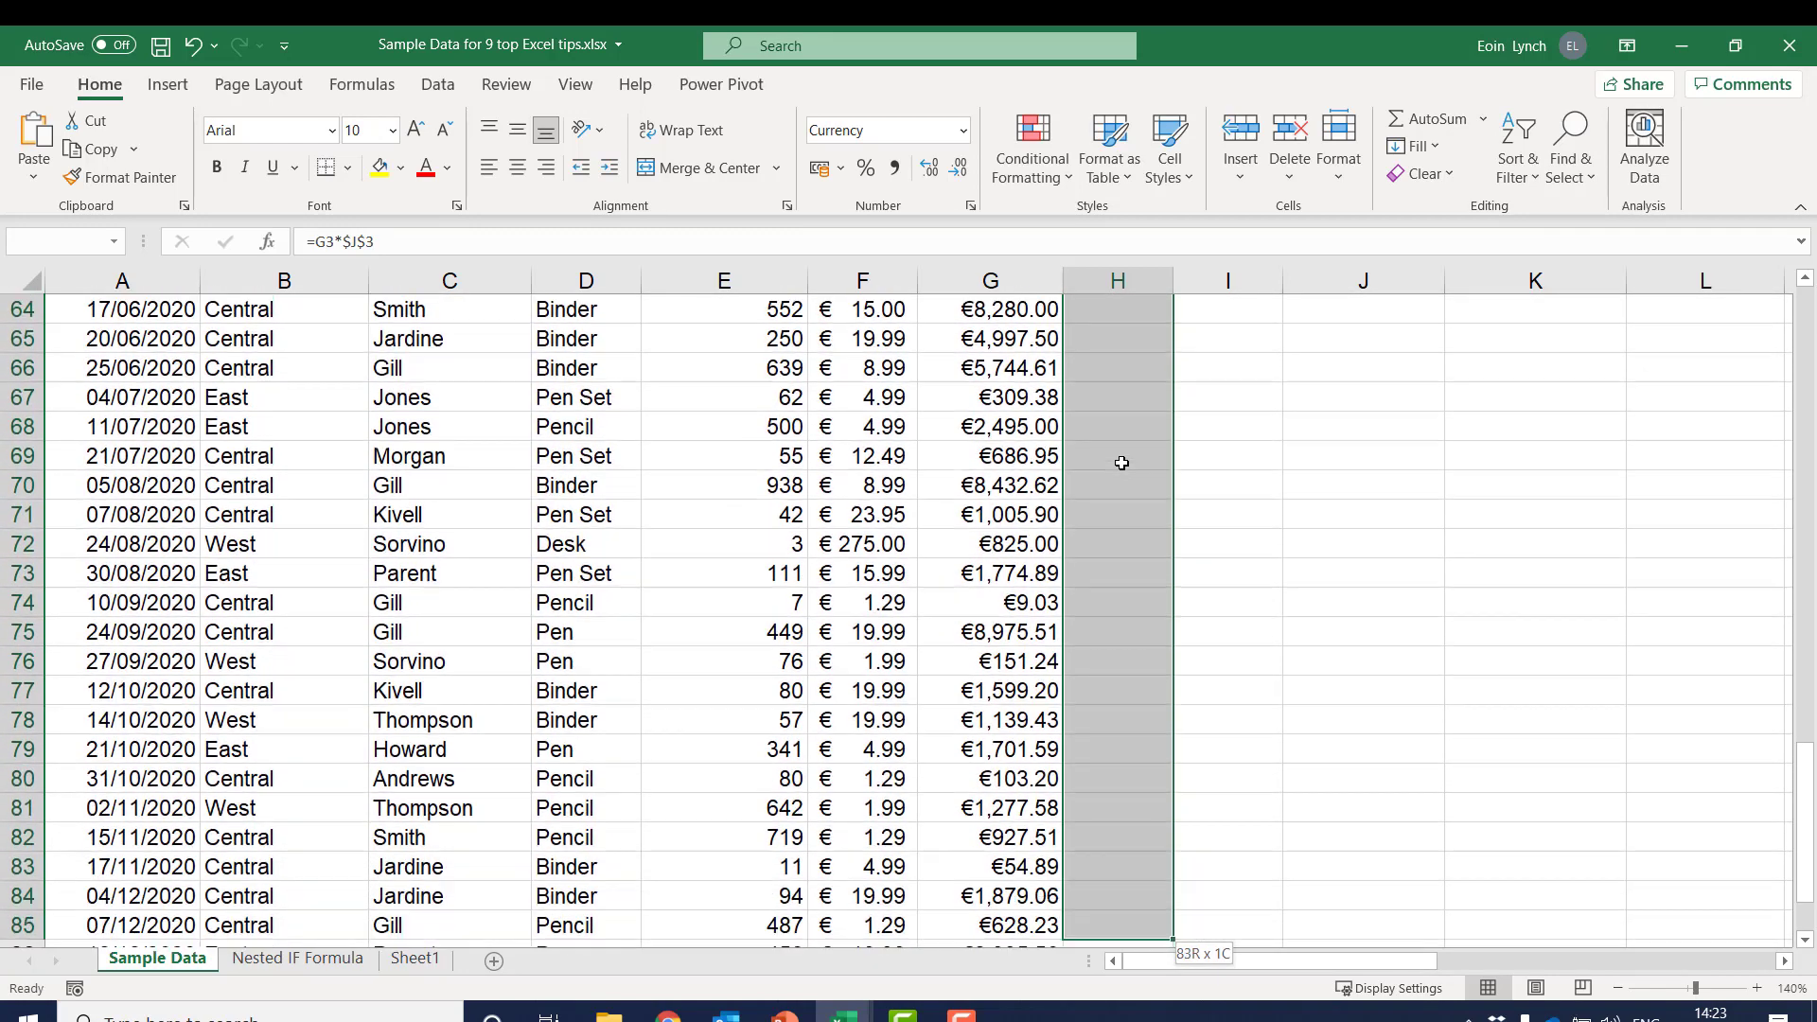
{"action": "key", "text": "shift+Up"}
{"action": "key", "text": "shift+Up"}
{"action": "key", "text": "shift+Up"}
{"action": "key", "text": "shift+Up"}
{"action": "key", "text": "shift+Up"}
{"action": "key", "text": "shift+Up"}
{"action": "key", "text": "shift+Up"}
{"action": "key", "text": "shift+Up"}
{"action": "key", "text": "shift+Up"}
{"action": "key", "text": "shift+Up"}
{"action": "key", "text": "shift+Up"}
{"action": "key", "text": "shift+Up"}
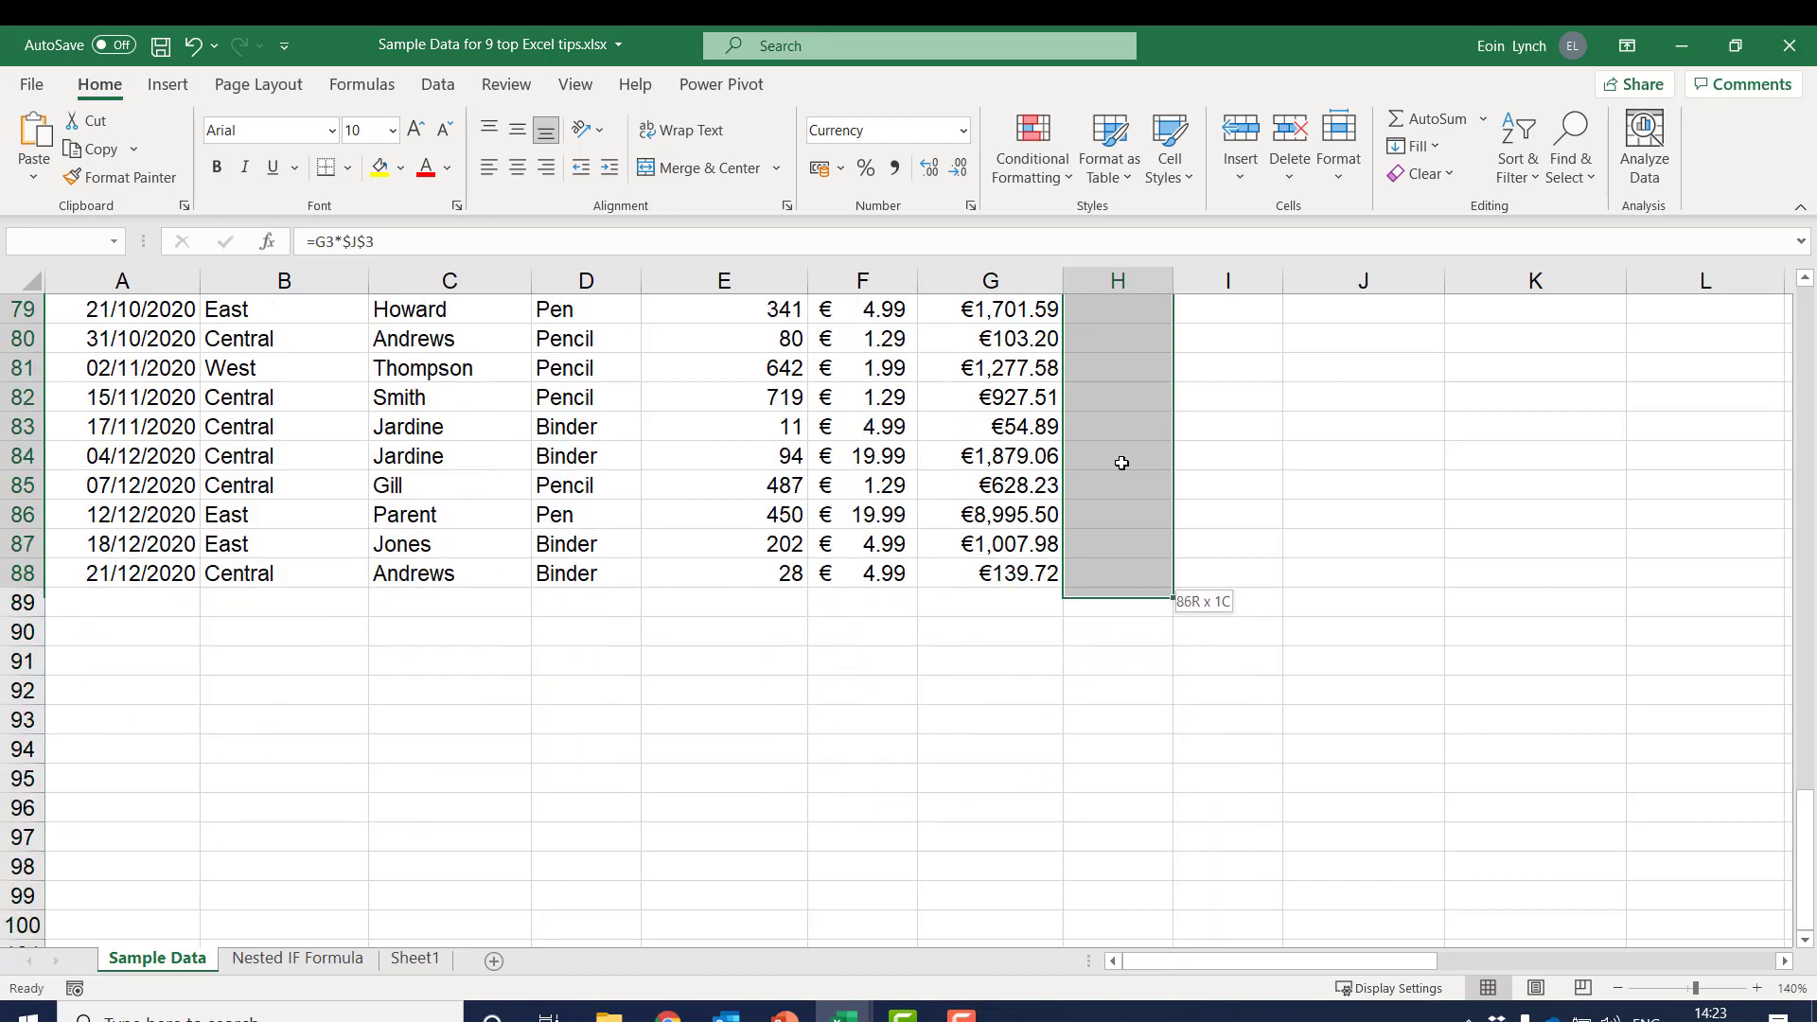
{"action": "key", "text": "ctrl+d"}
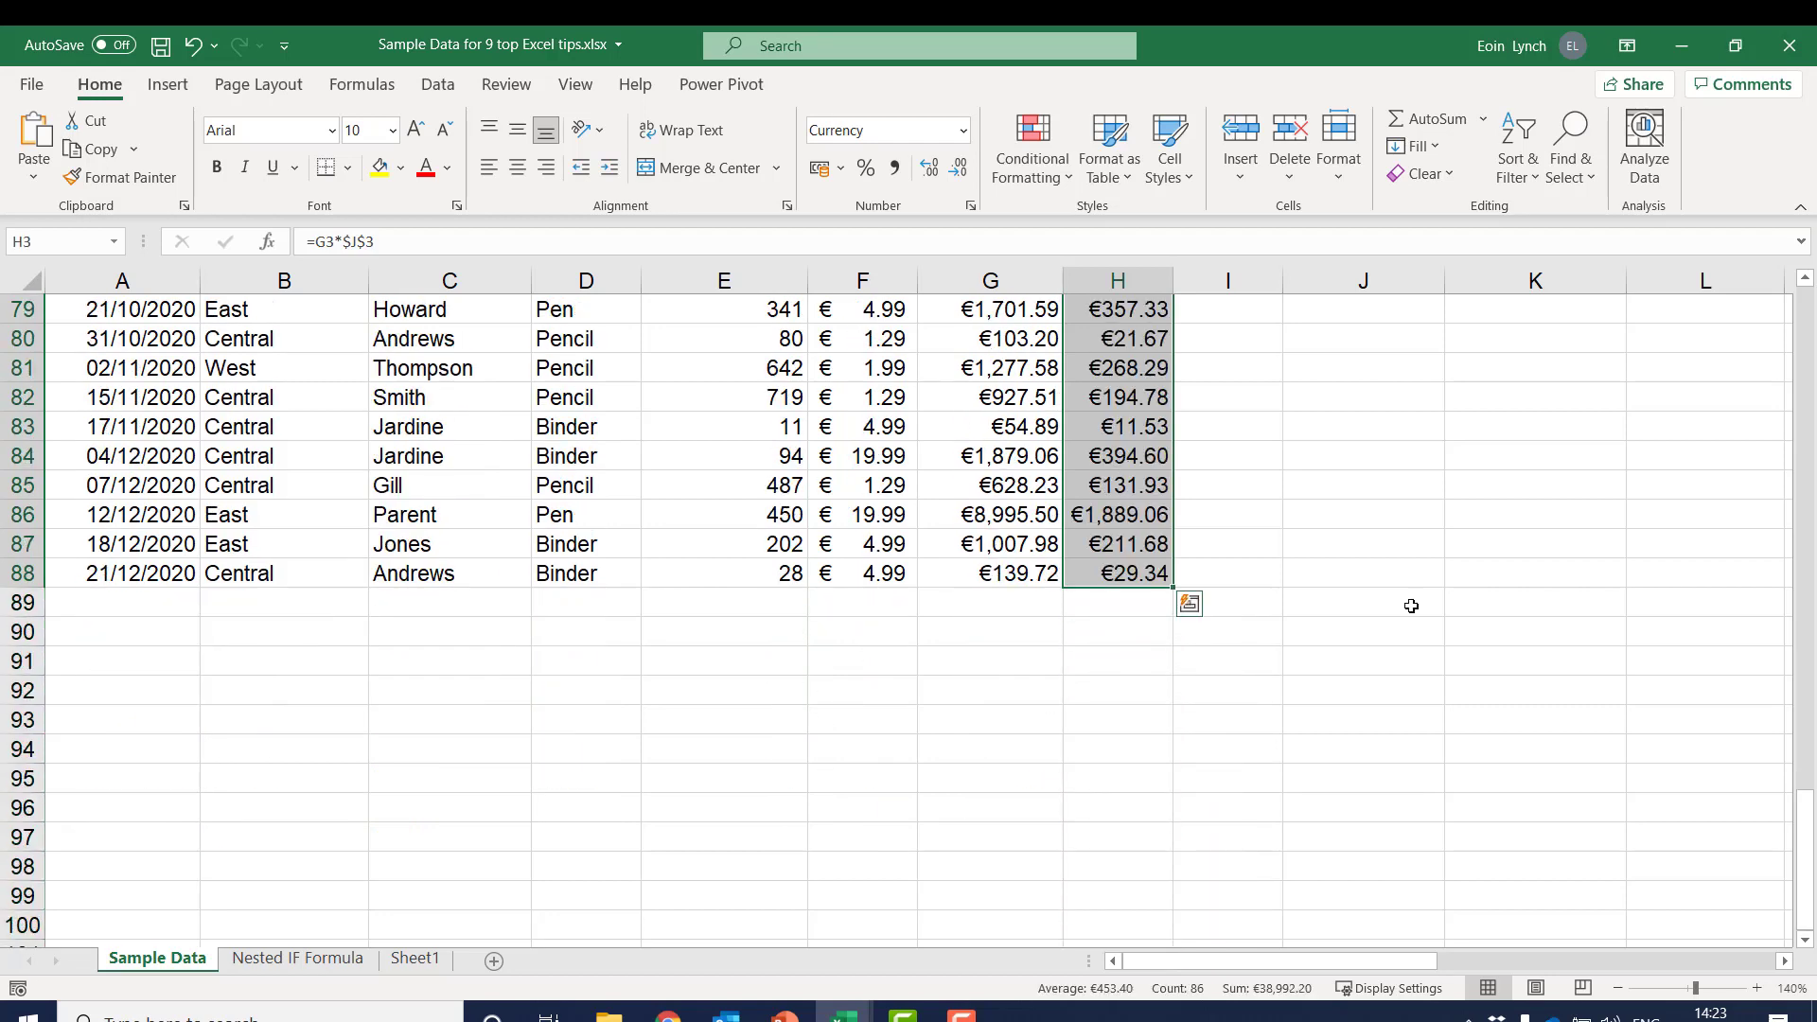
{"action": "left_click", "coordinate": [1156, 575]}
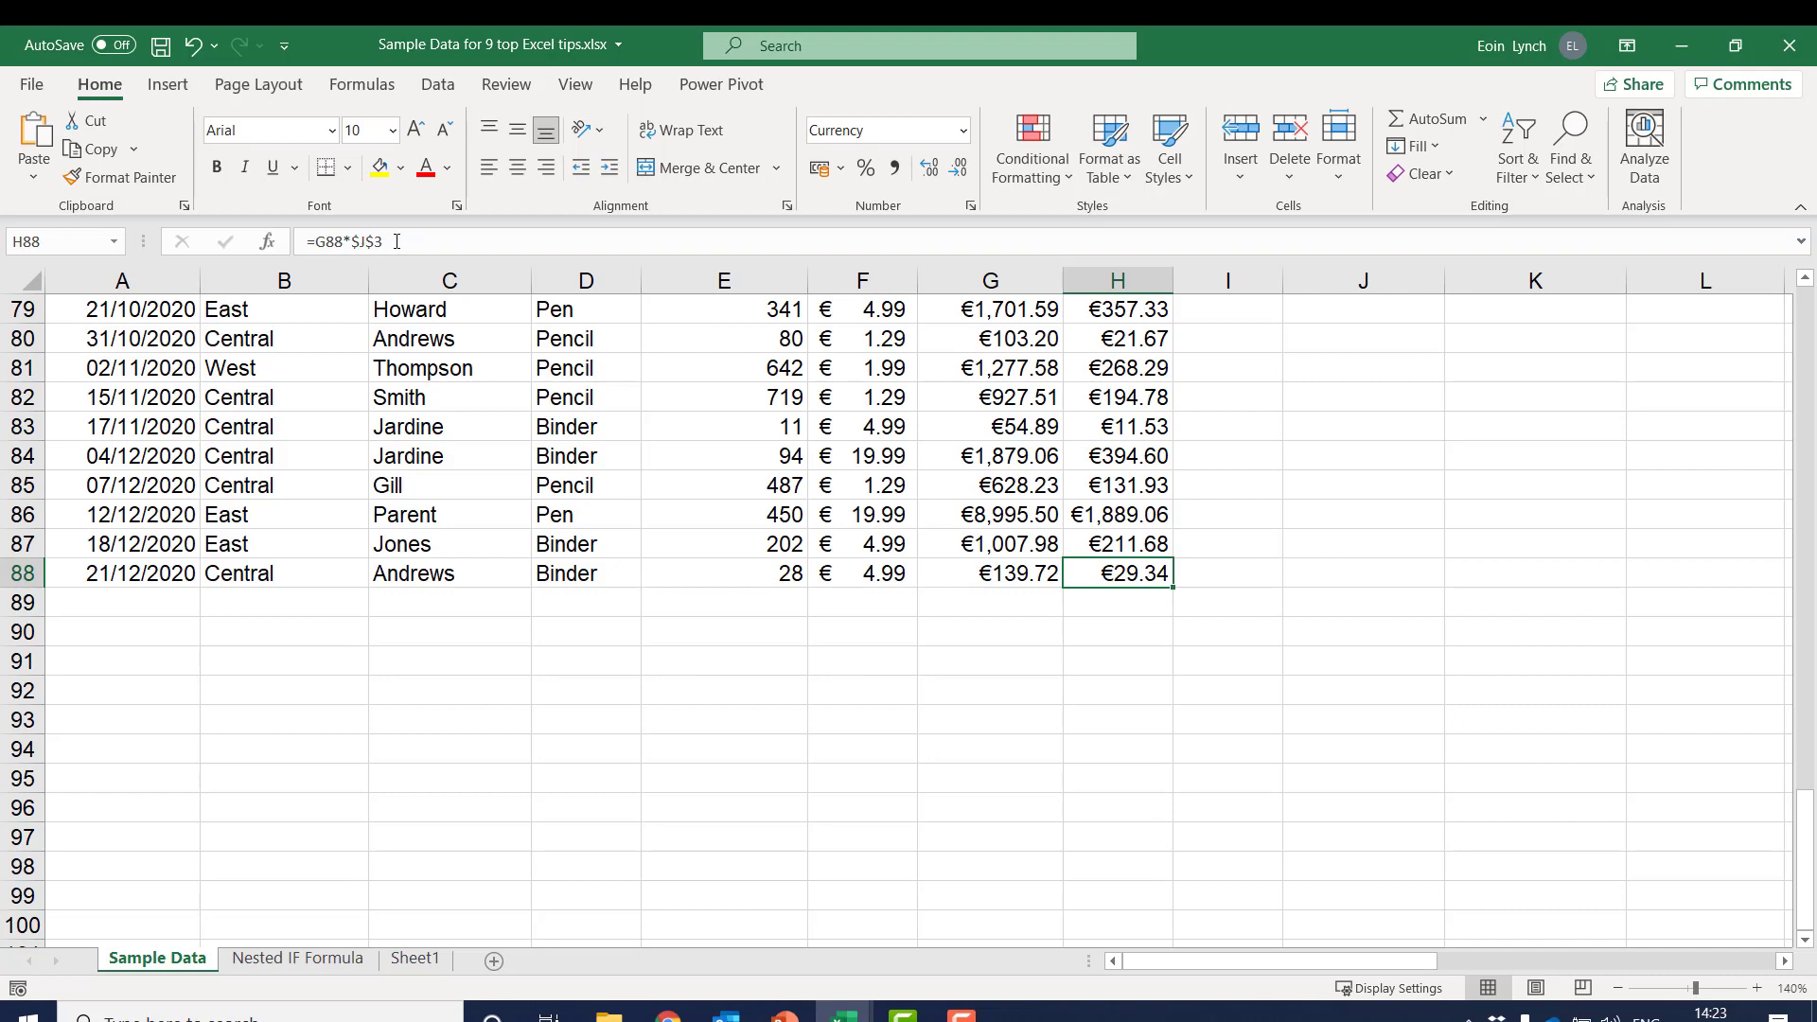
Change the VAT rate in cell J3 to 23%
{"action": "left_click_drag", "start_coordinate": [1805, 814], "coordinate": [1756, 289]}
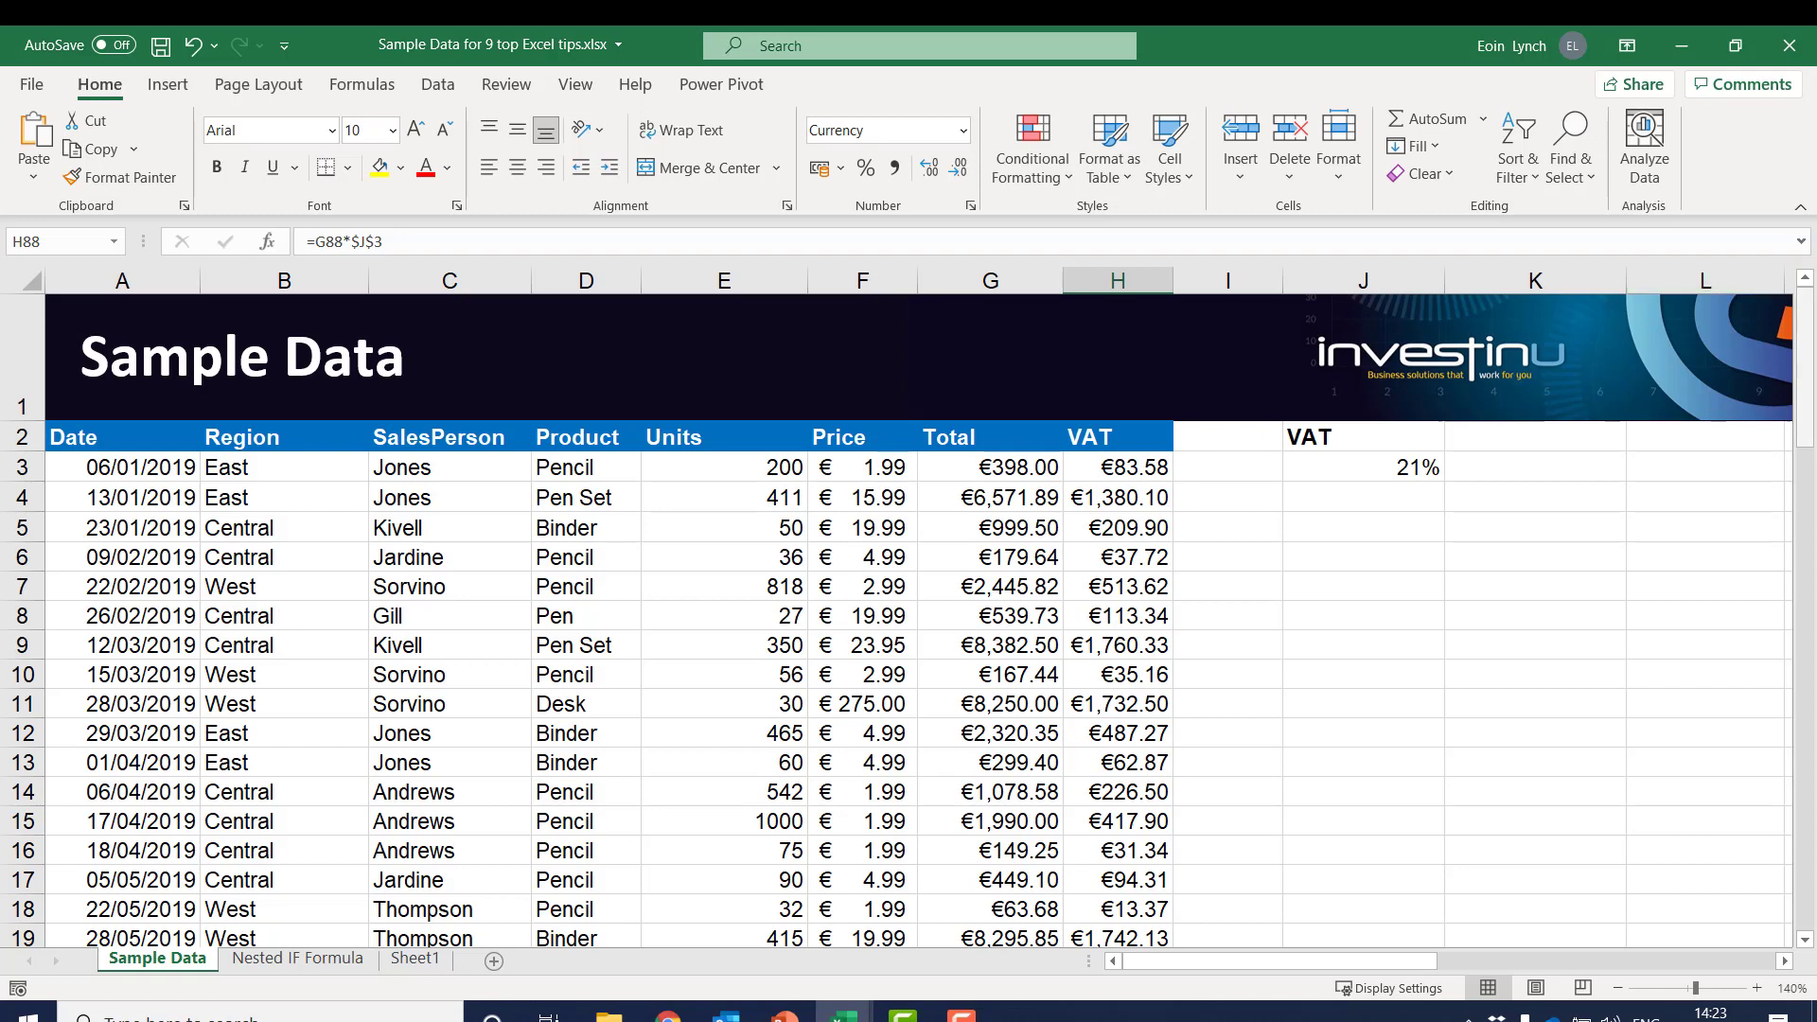
{"action": "left_click", "coordinate": [1388, 468]}
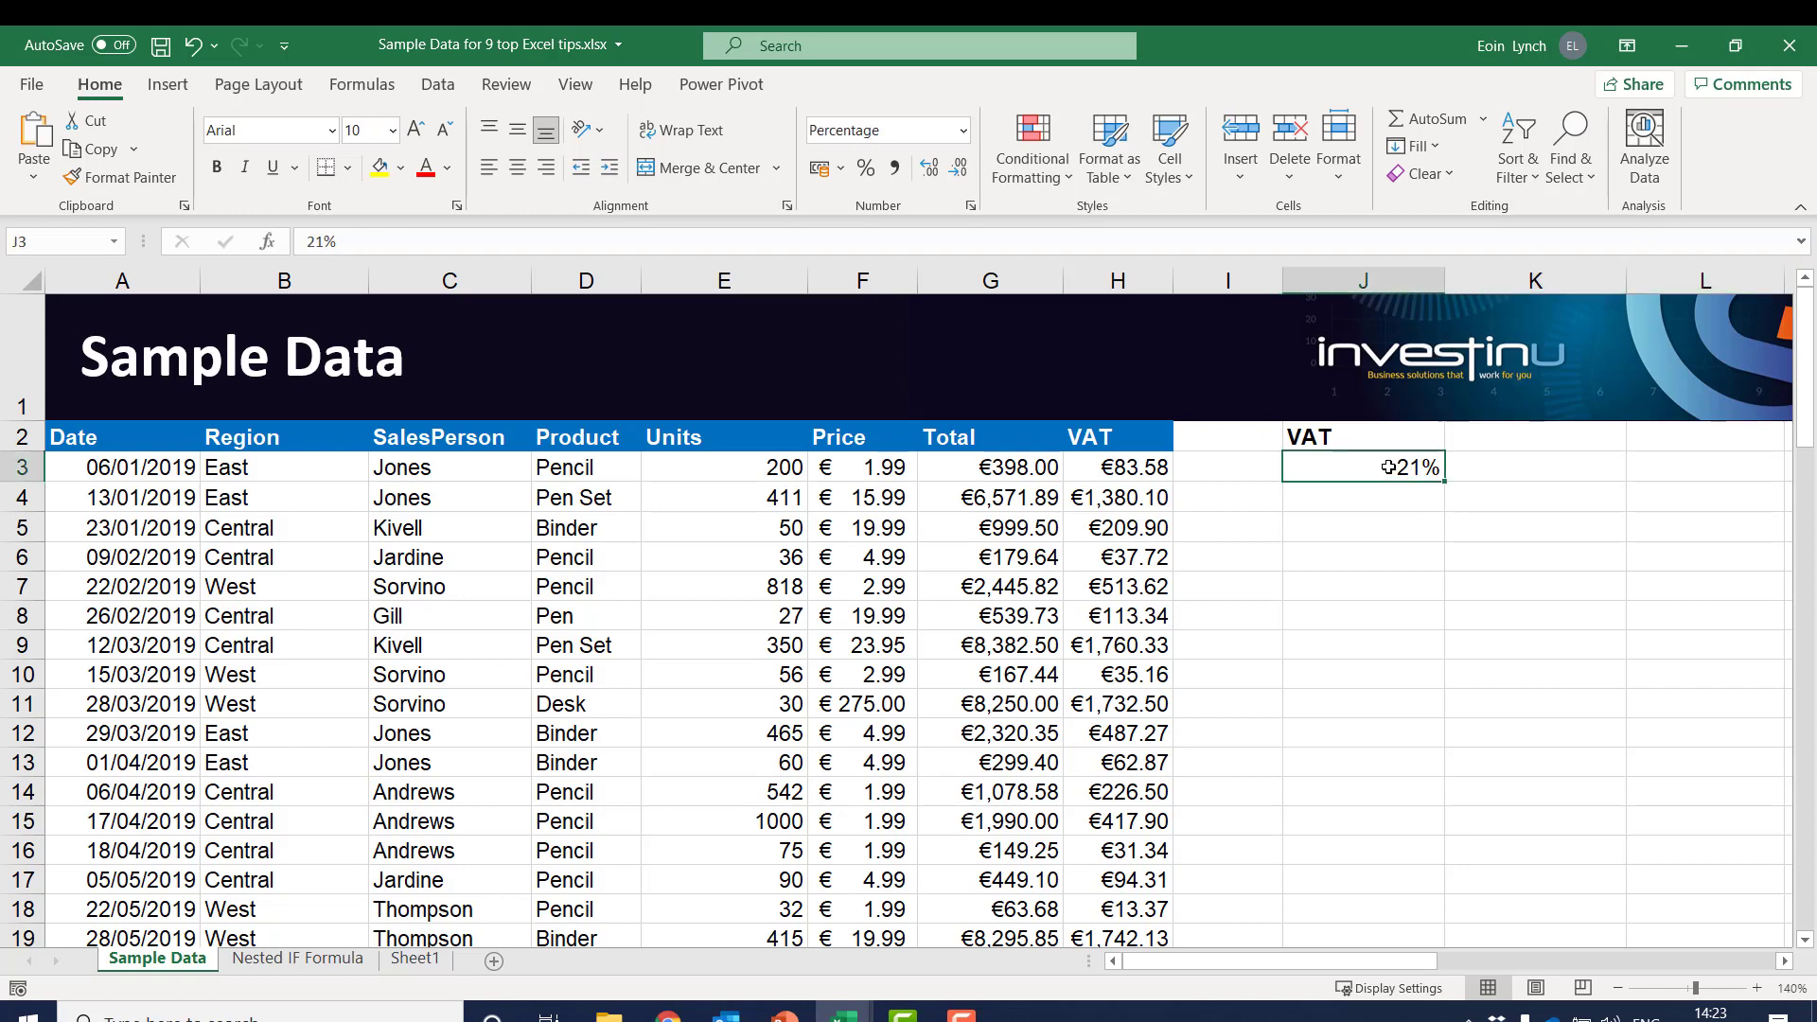
{"action": "type", "text": "23"}
{"action": "key", "text": "Return"}
{"action": "key", "text": "Up"}
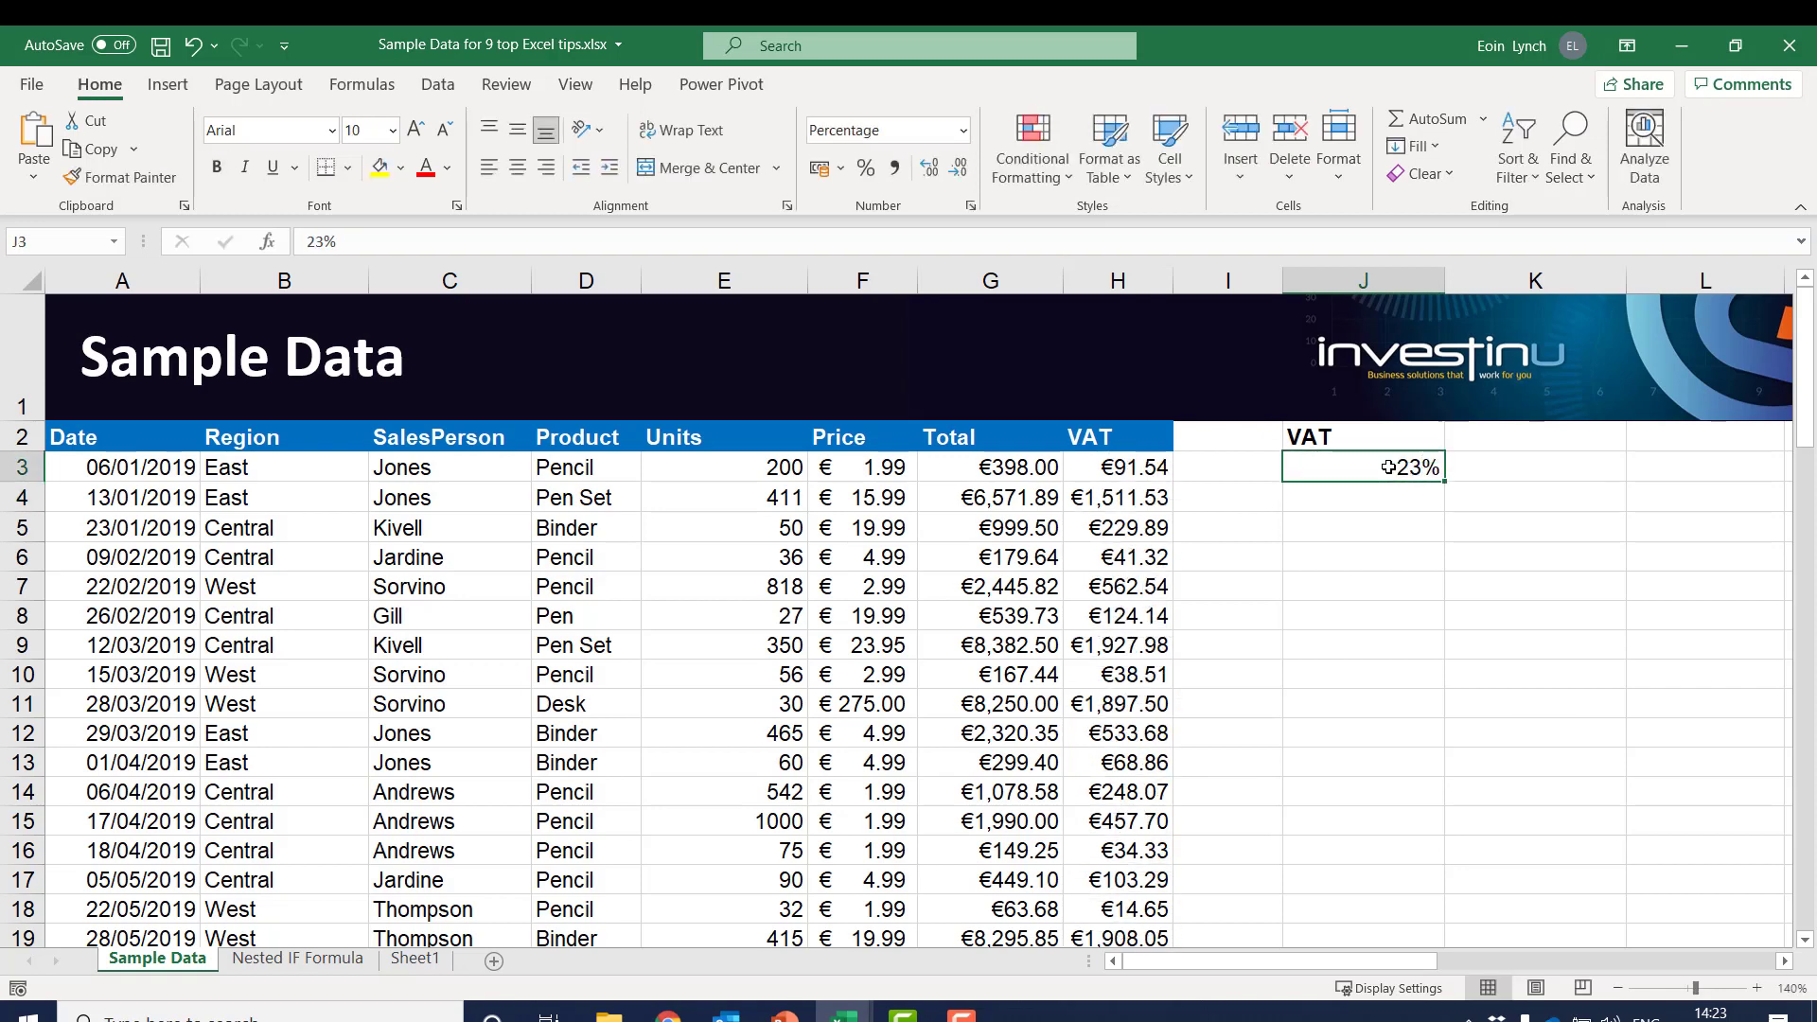
Undo the accidental fill-down in cell J3 and set the VAT rate there to 21%
{"action": "key", "text": "ctrl+d"}
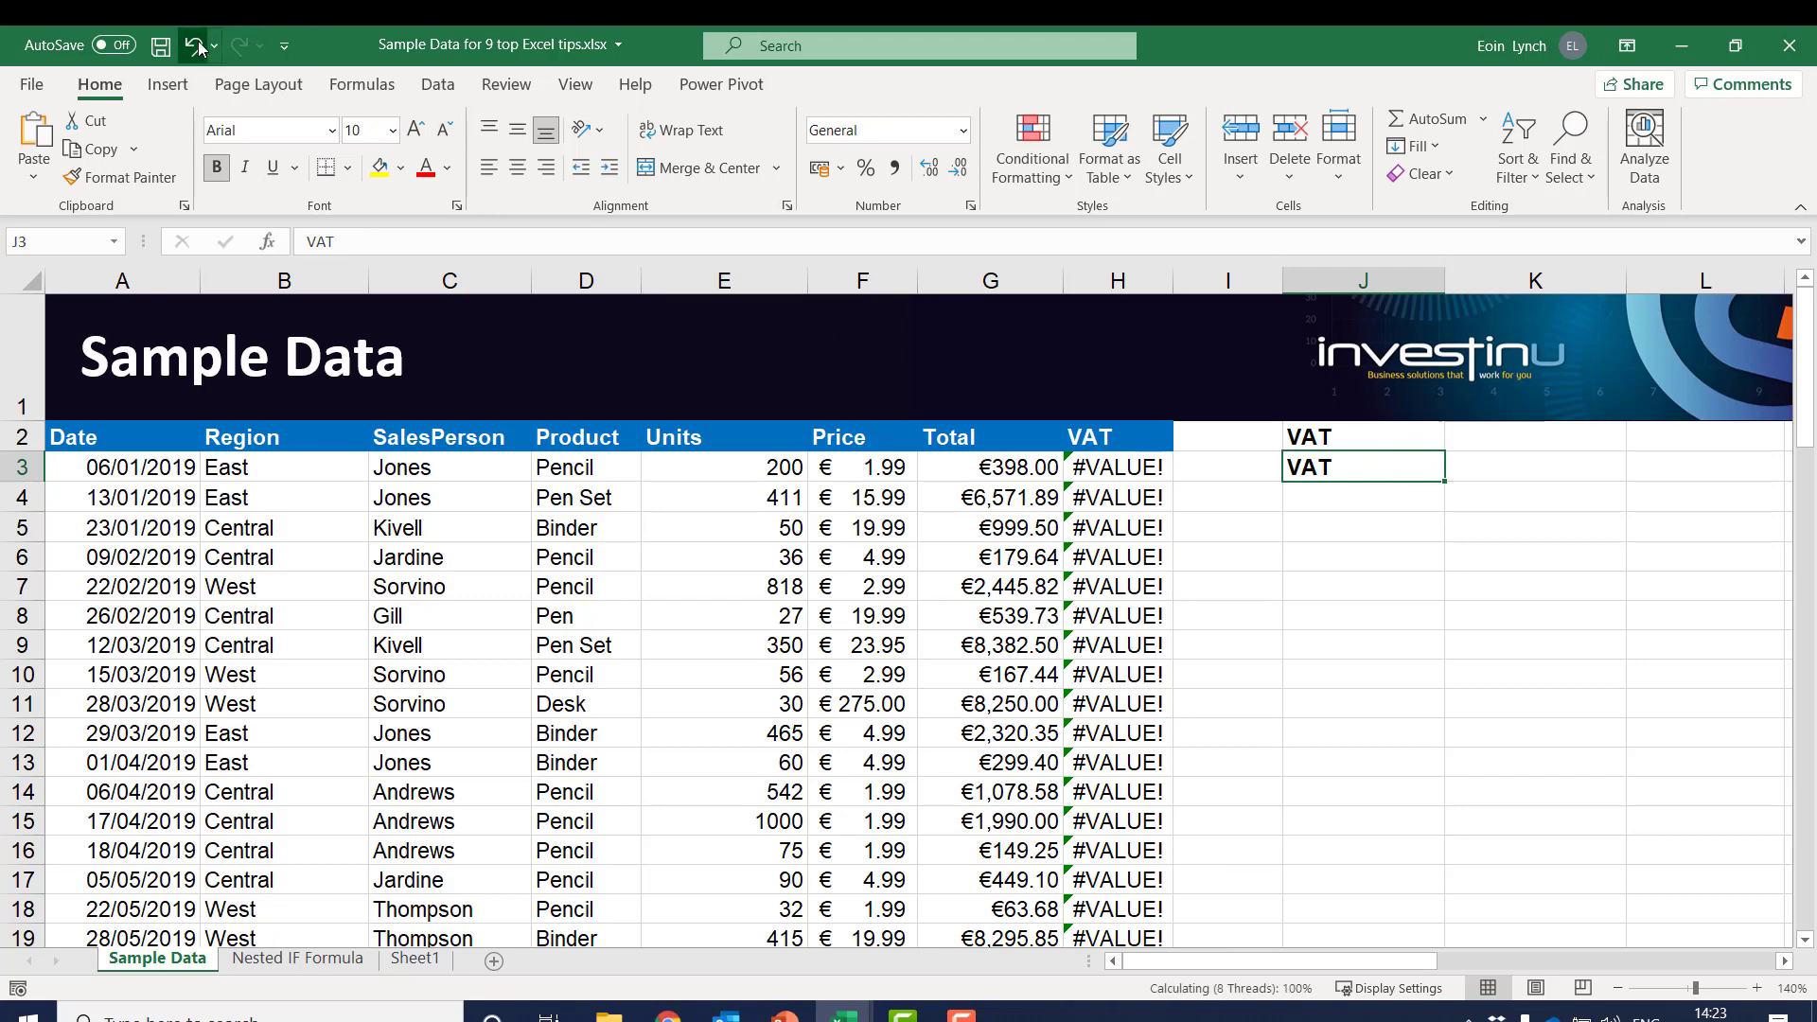
{"action": "key", "text": "ctrl+z"}
{"action": "type", "text": "21"}
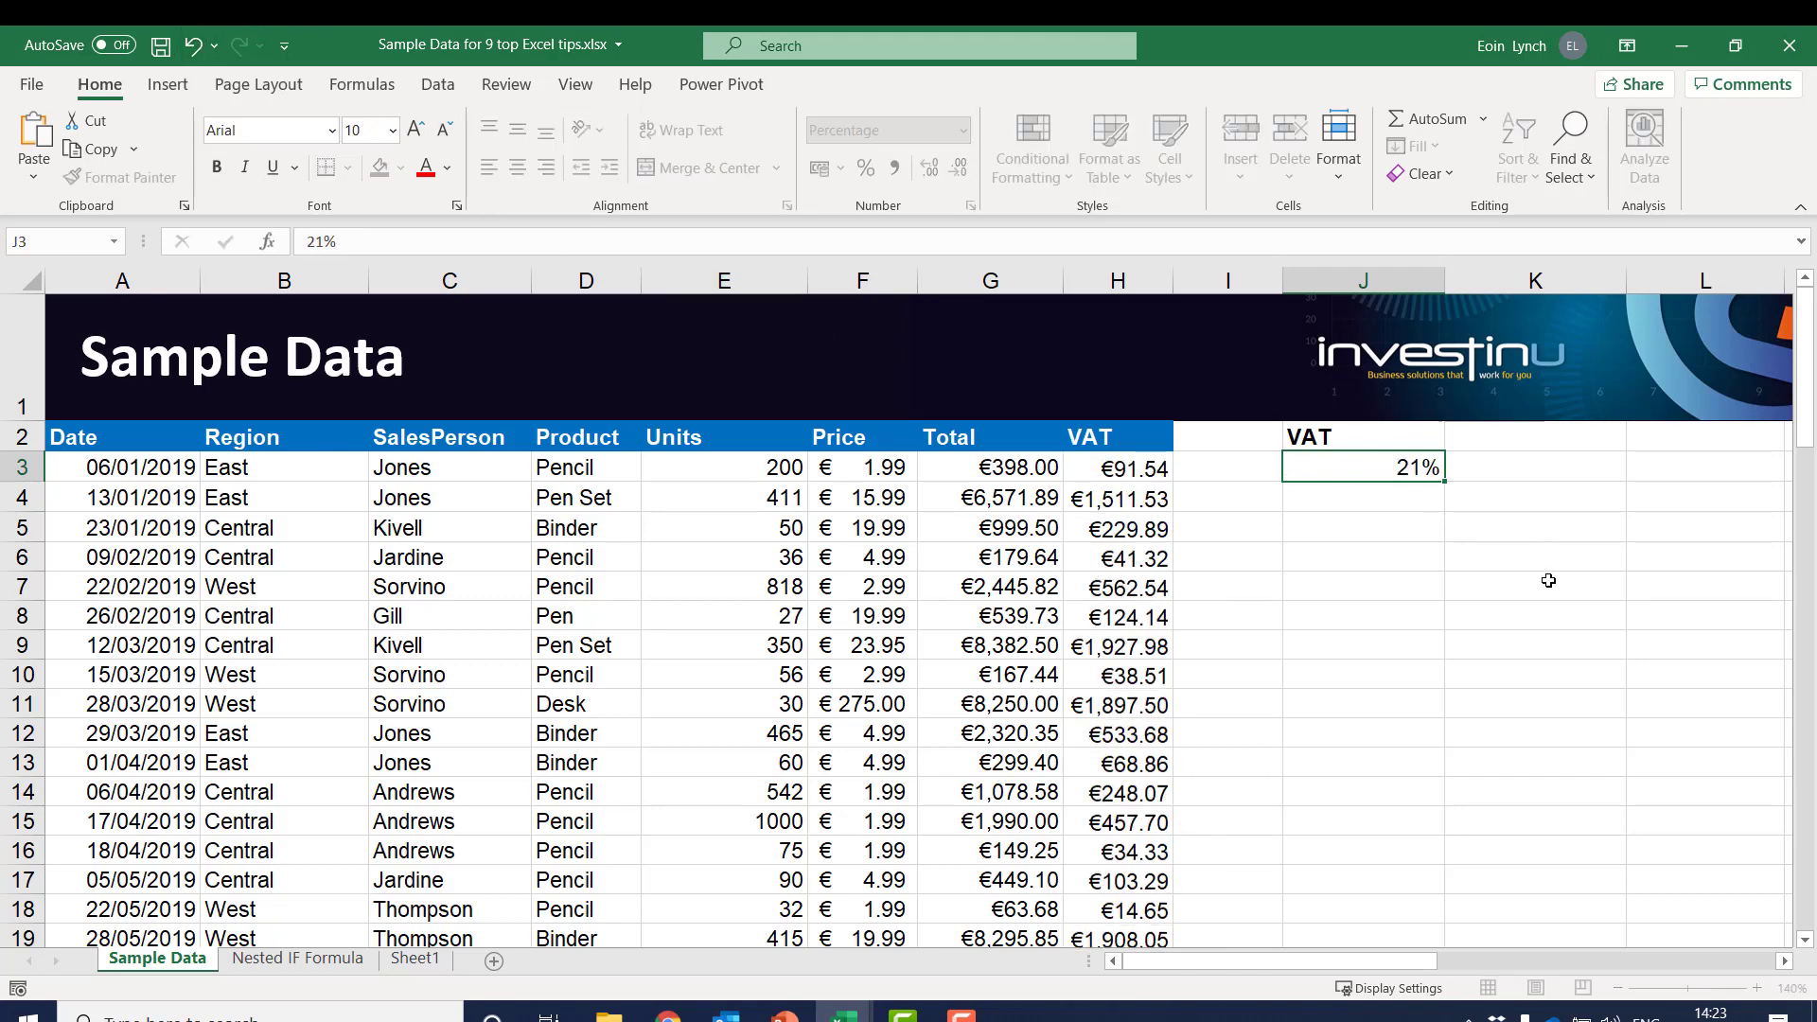
{"action": "key", "text": "Return"}
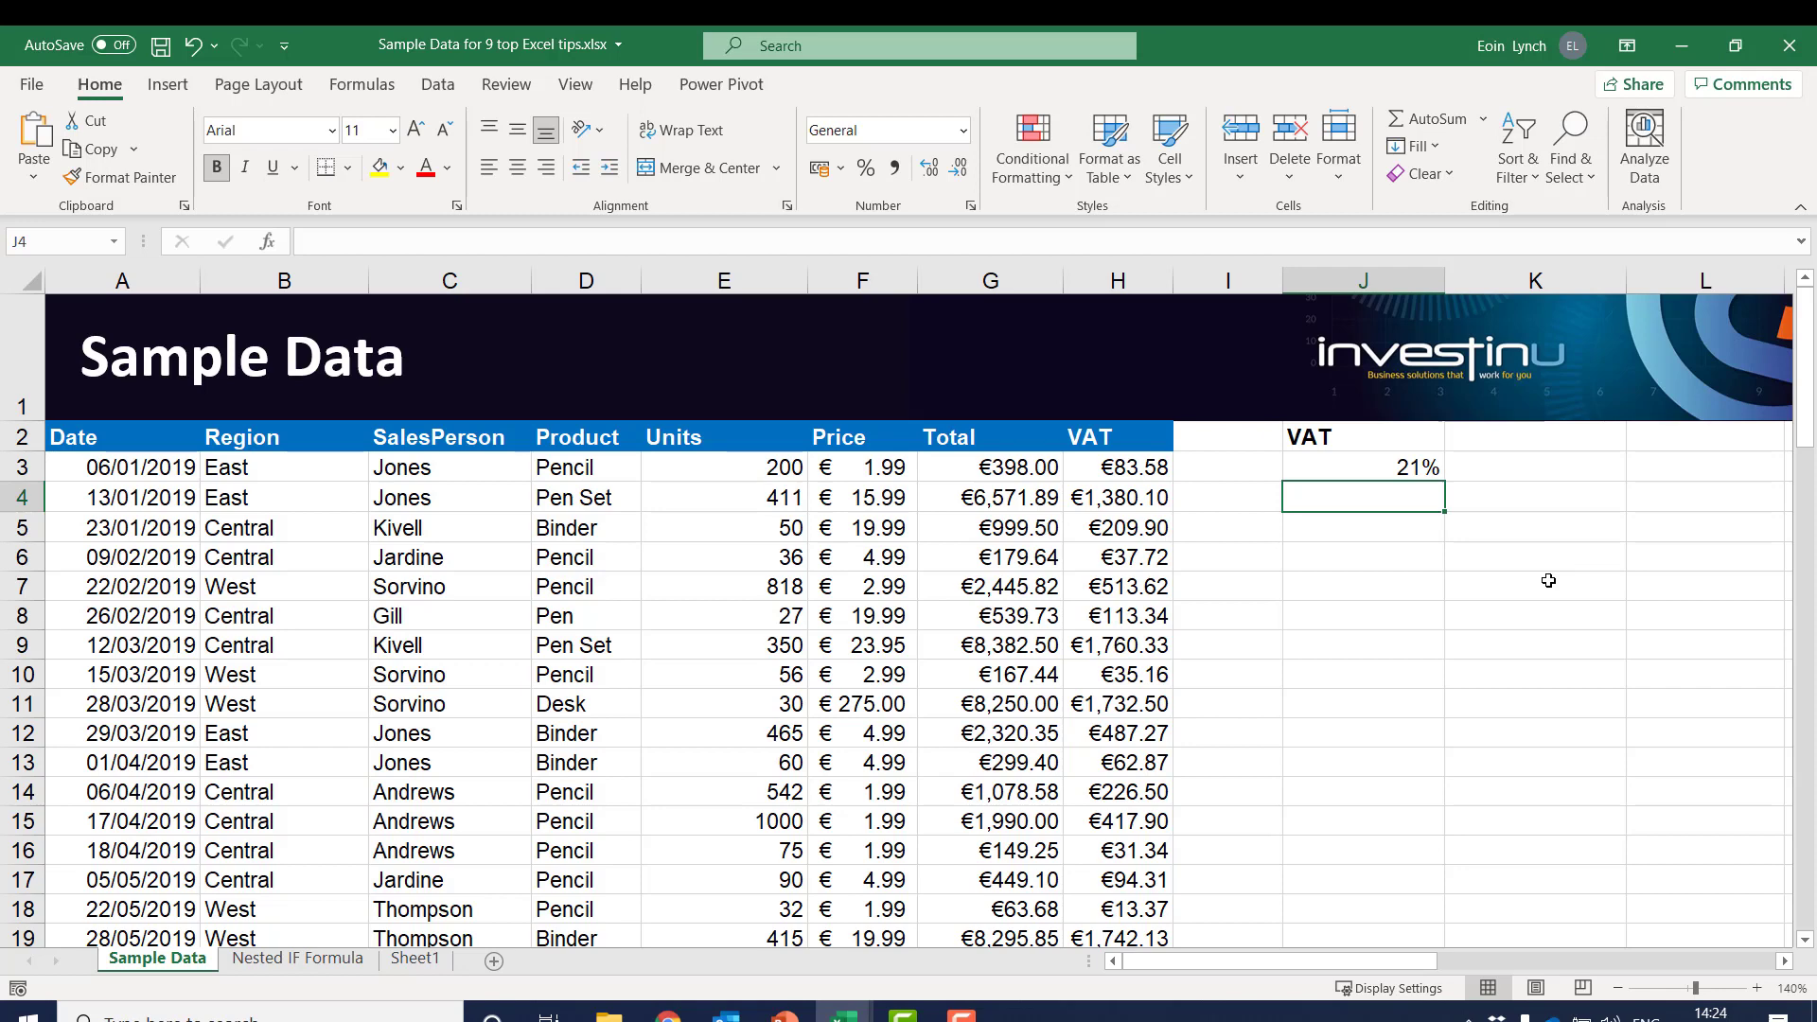
On the Nested IF Formula sheet, review the grading formula in G6 and fill it down through G18
{"action": "left_click", "coordinate": [303, 960]}
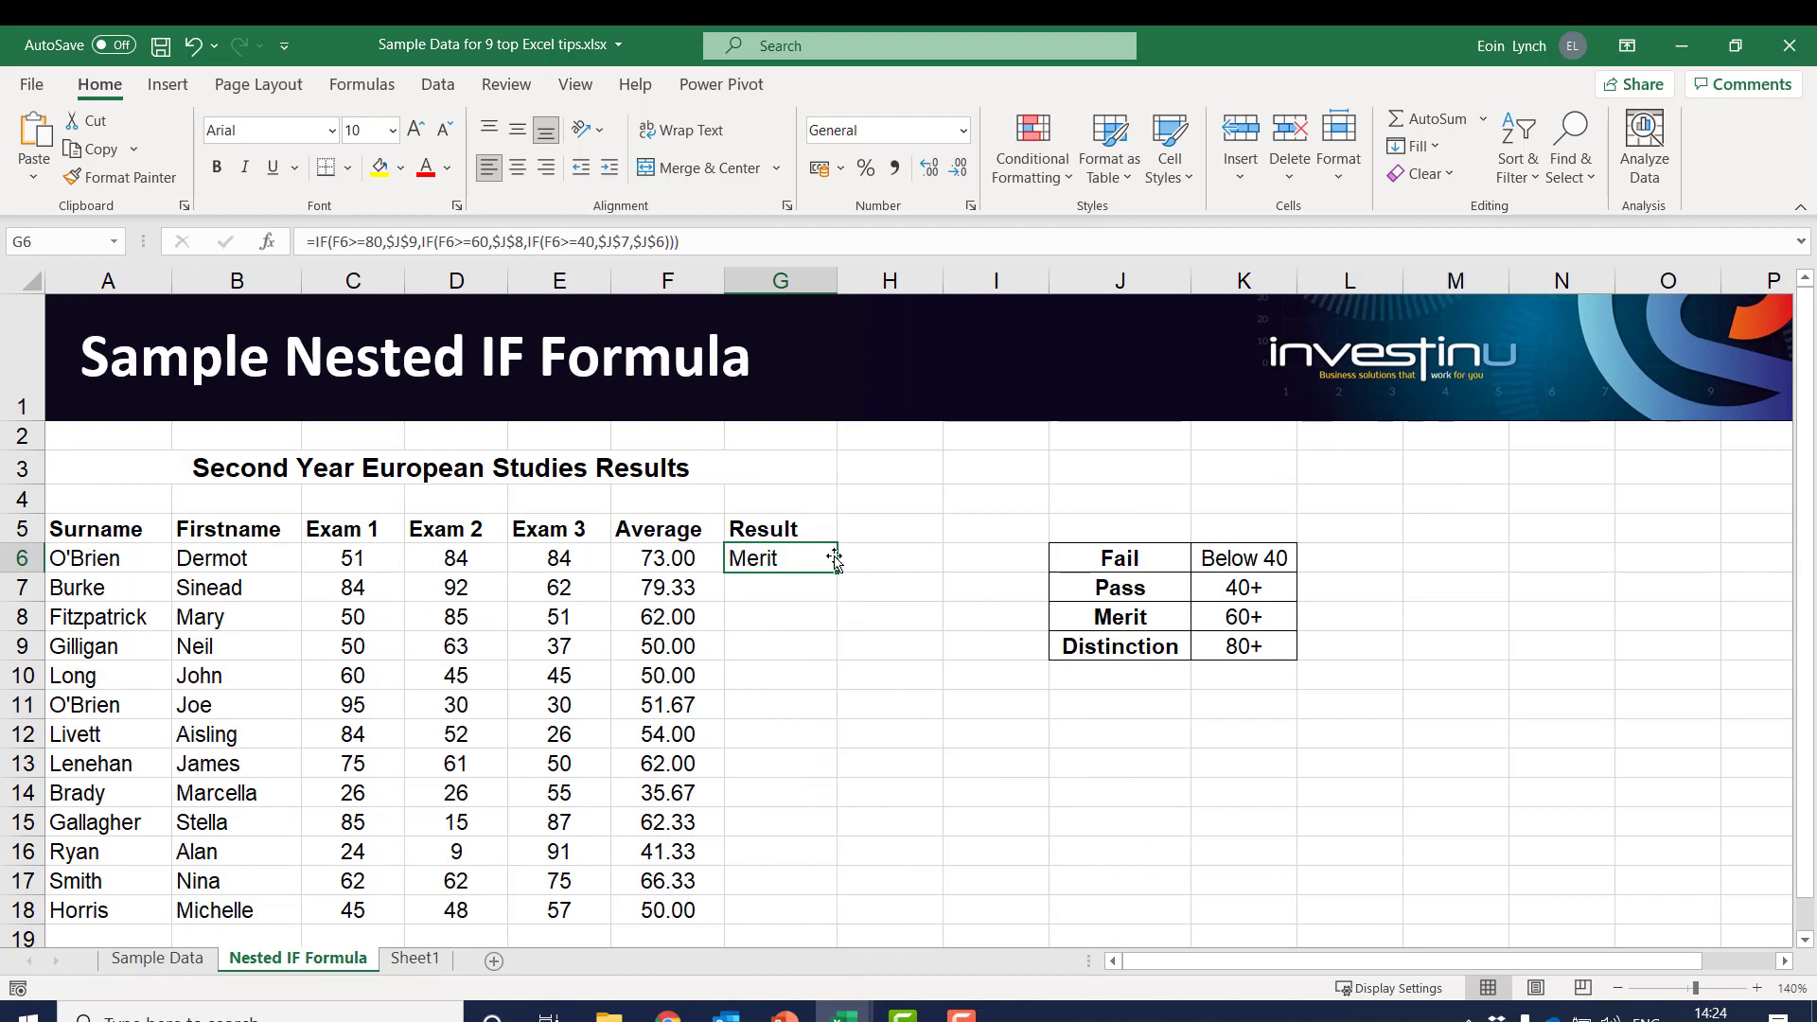
{"action": "double_click", "coordinate": [786, 558]}
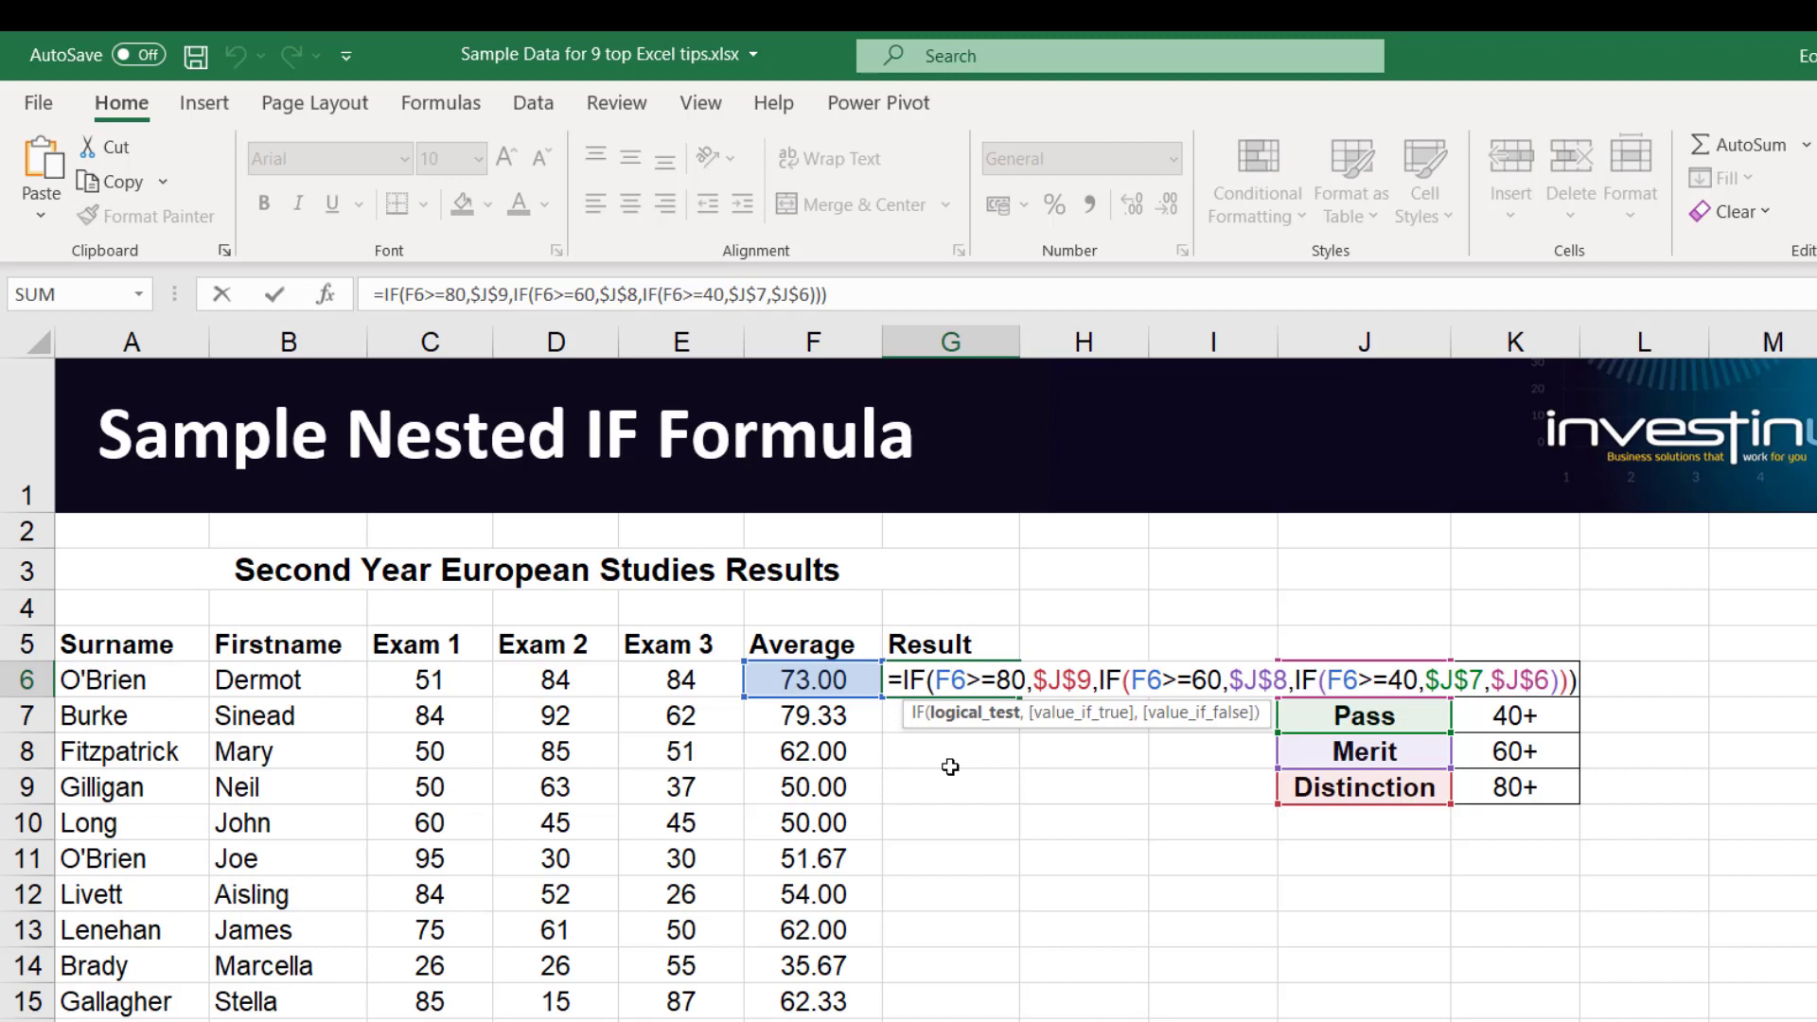
{"action": "key", "text": "Return"}
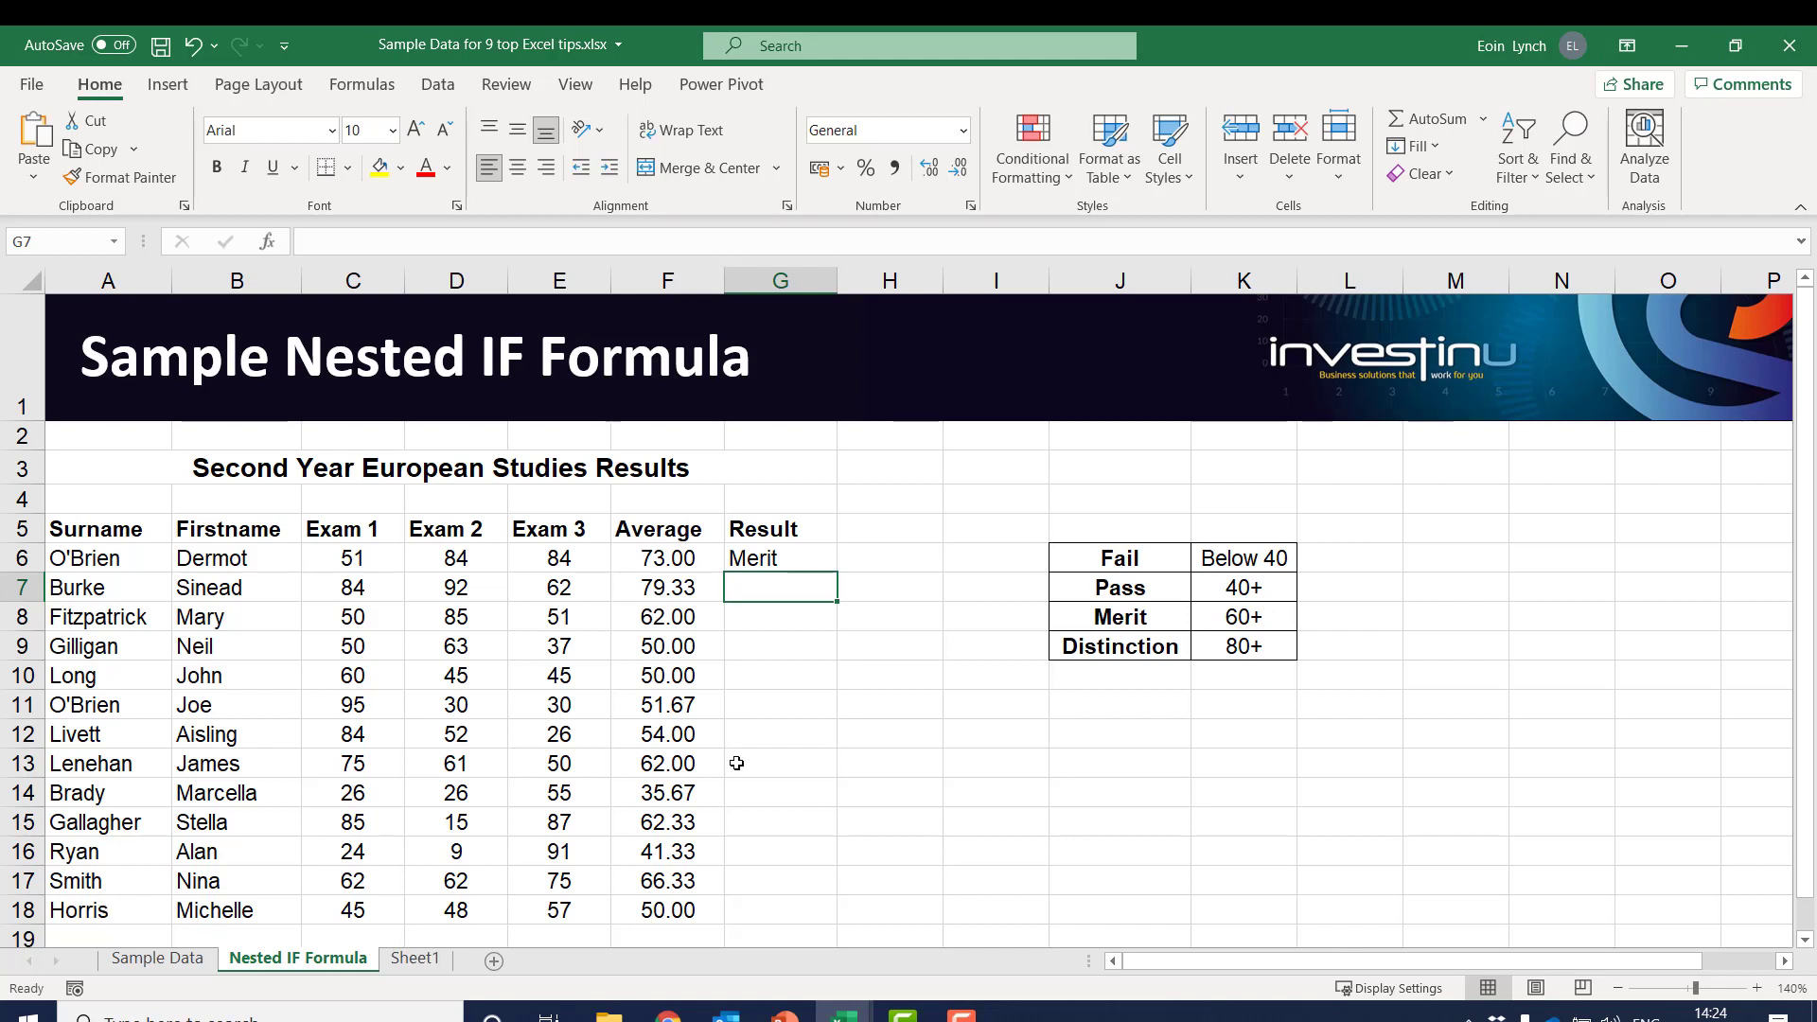
{"action": "left_click", "coordinate": [795, 558]}
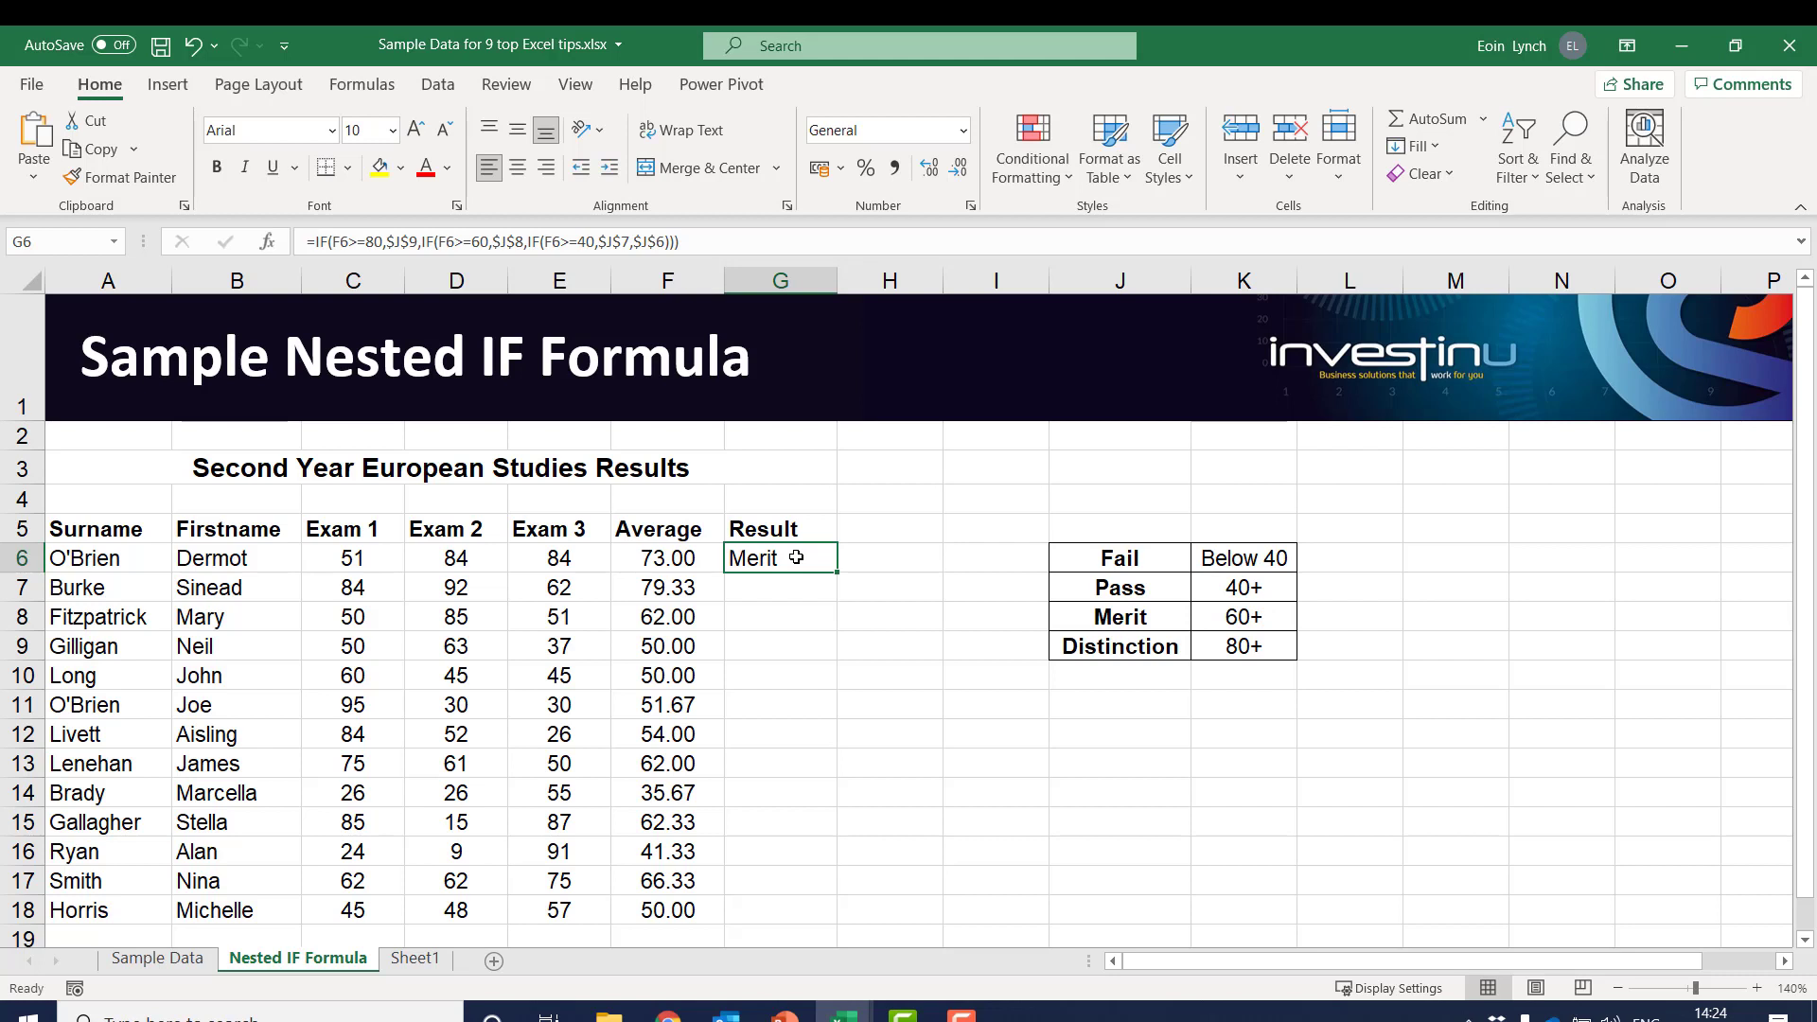
{"action": "left_click_drag", "start_coordinate": [835, 576], "coordinate": [829, 922]}
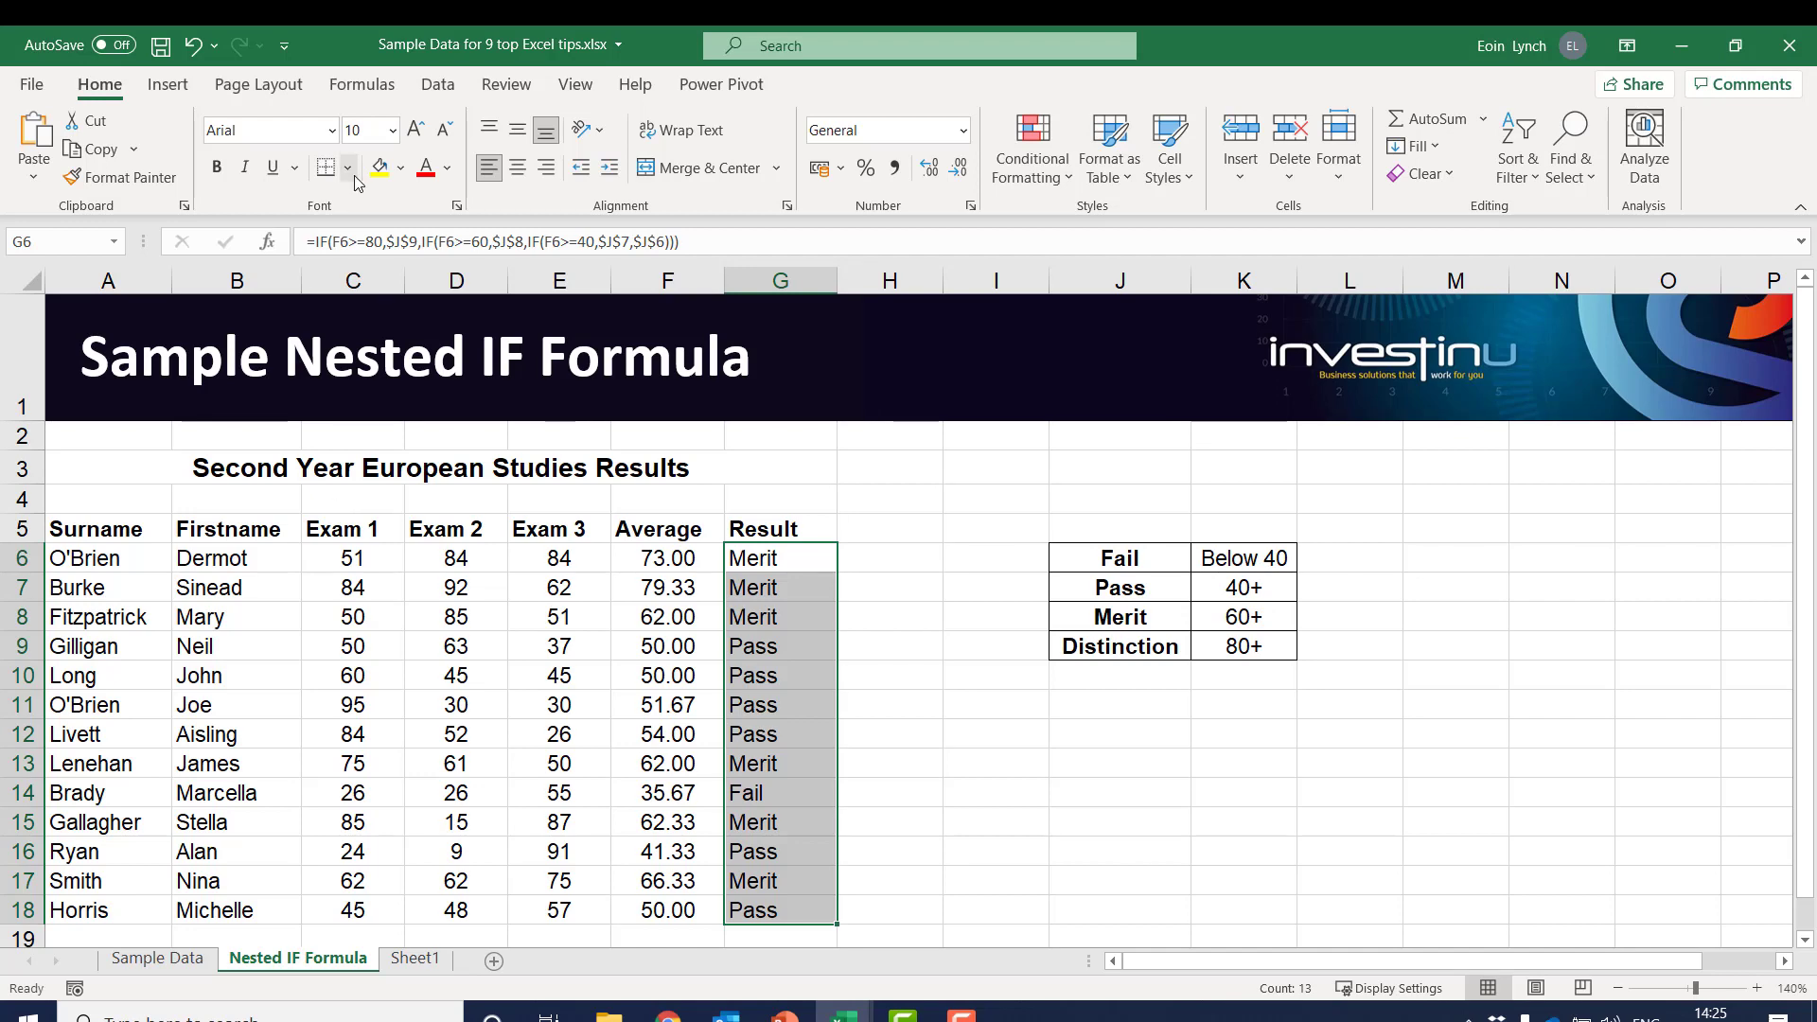
Set the workbook's calculation mode to Manual
{"action": "left_click", "coordinate": [362, 85]}
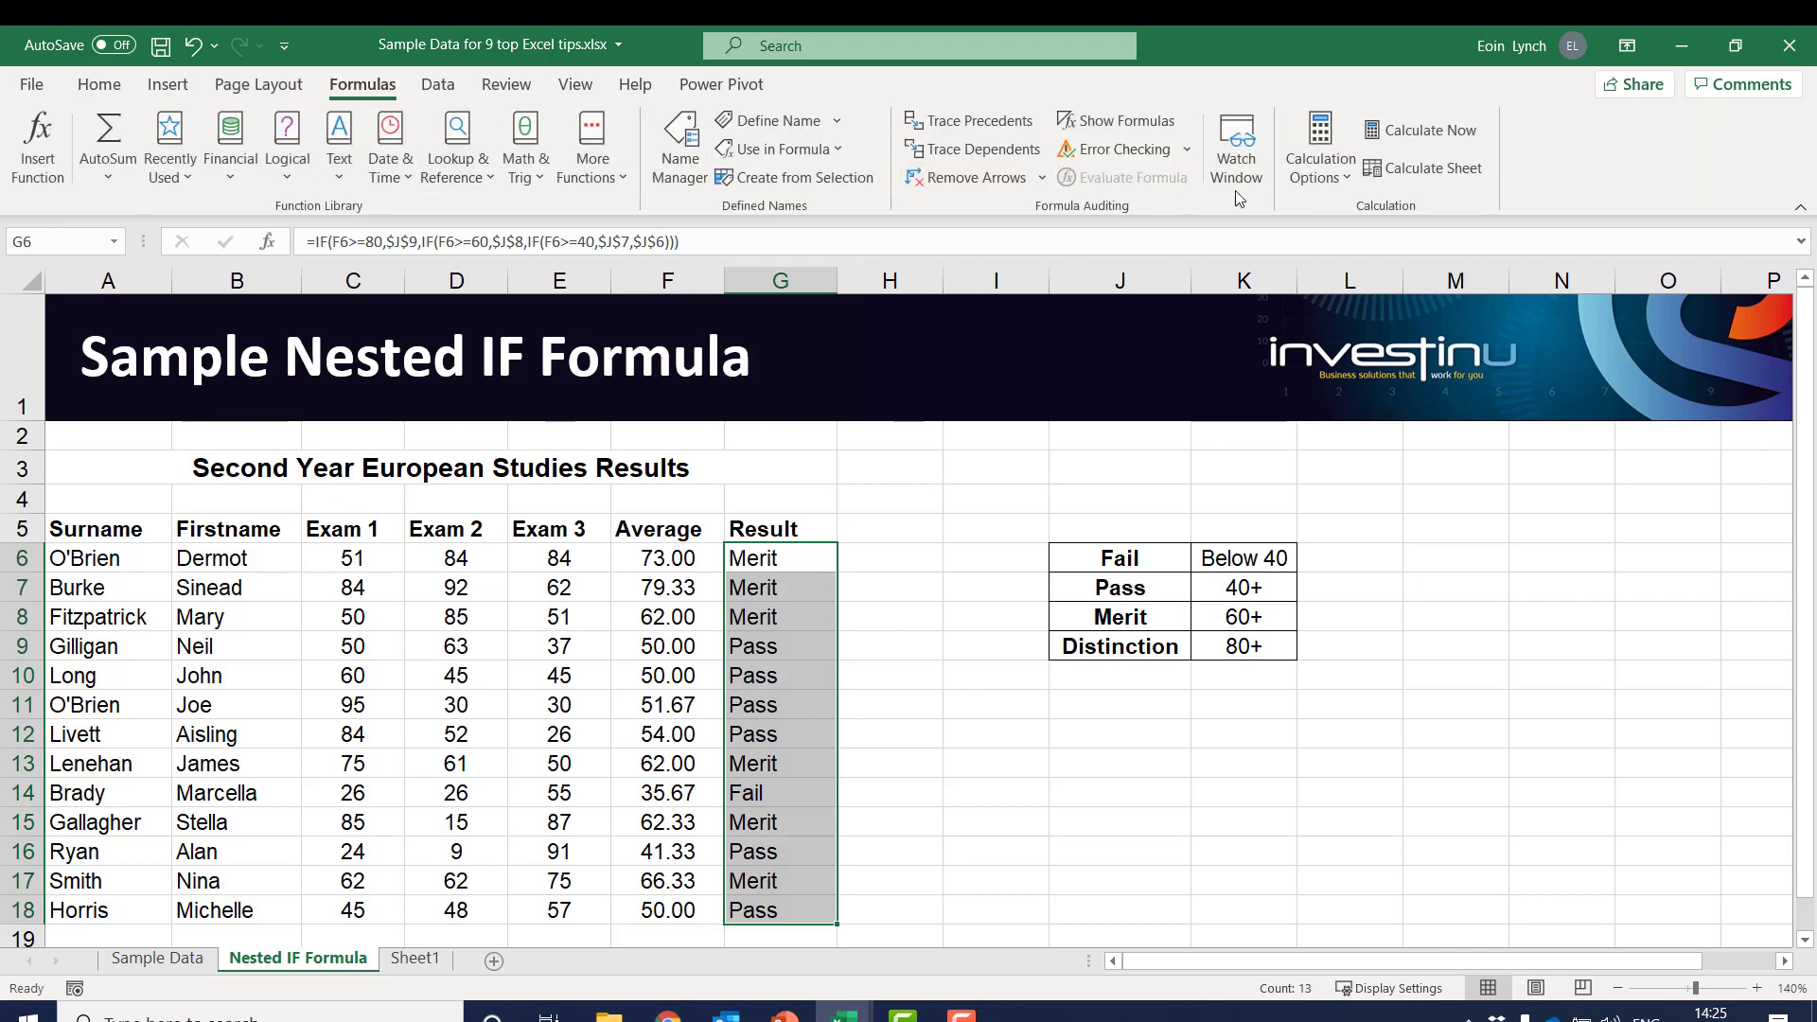
{"action": "left_click", "coordinate": [1313, 177]}
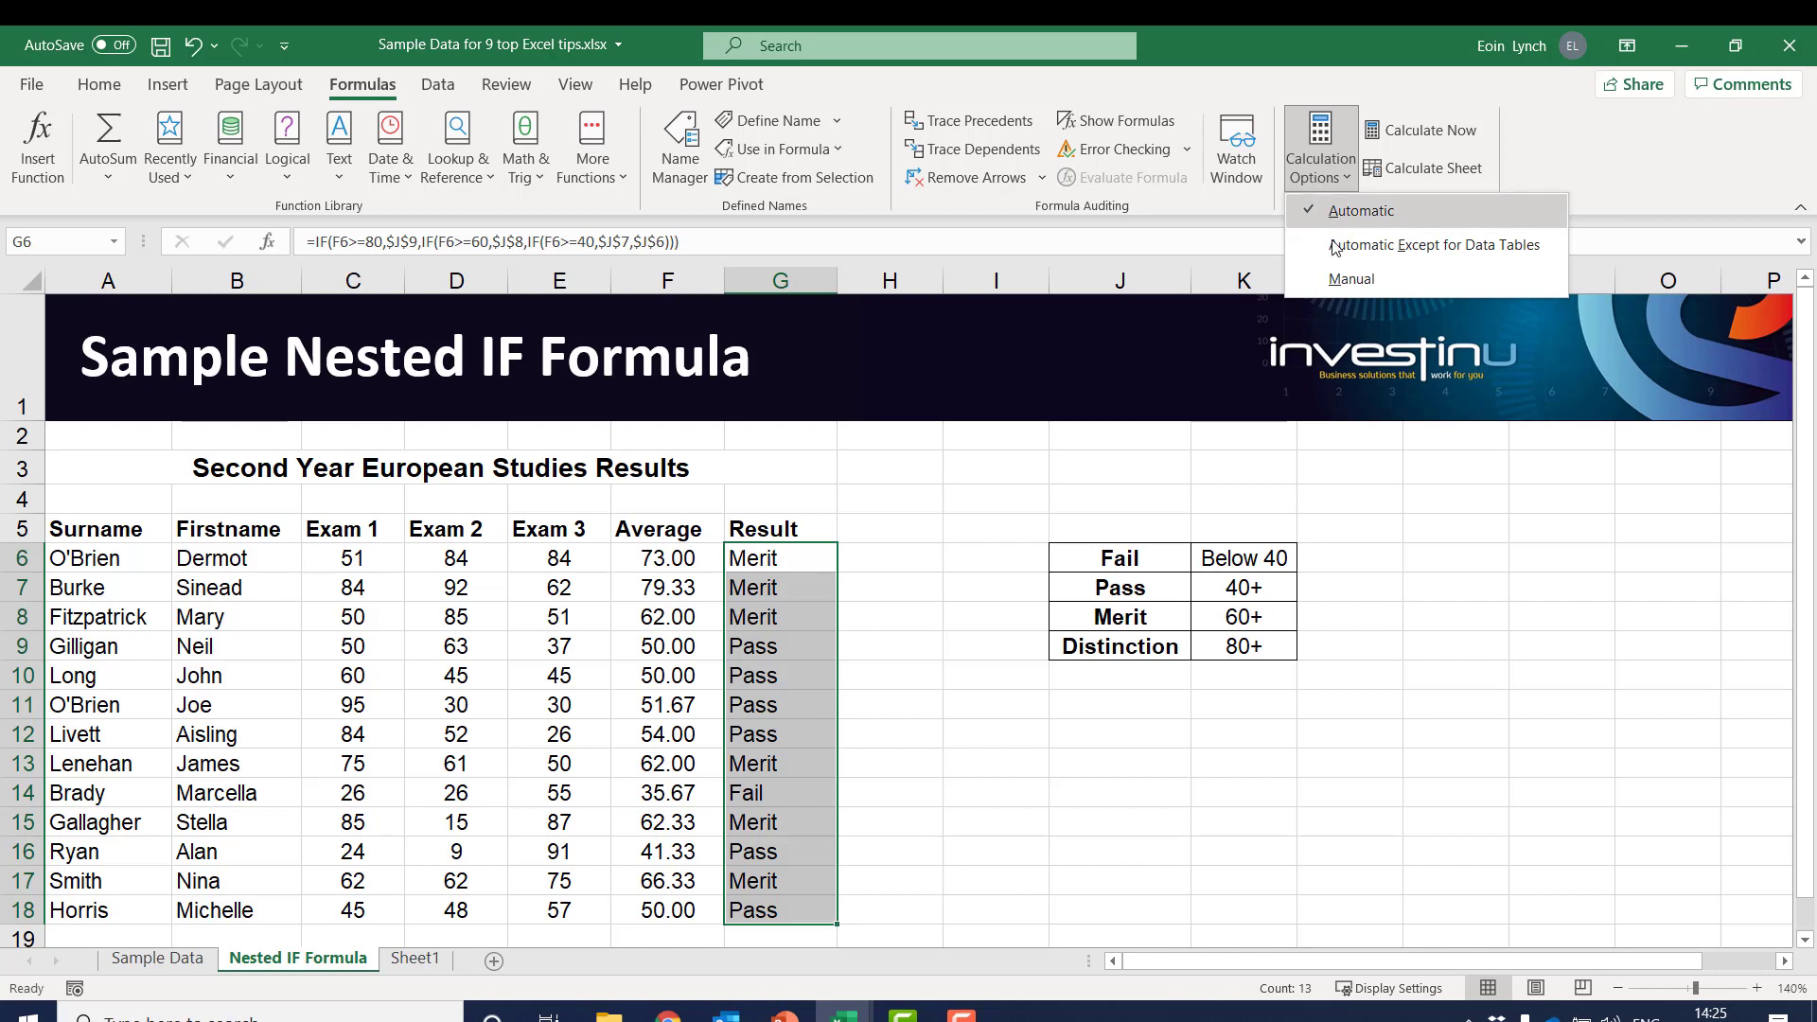
{"action": "left_click", "coordinate": [1344, 281]}
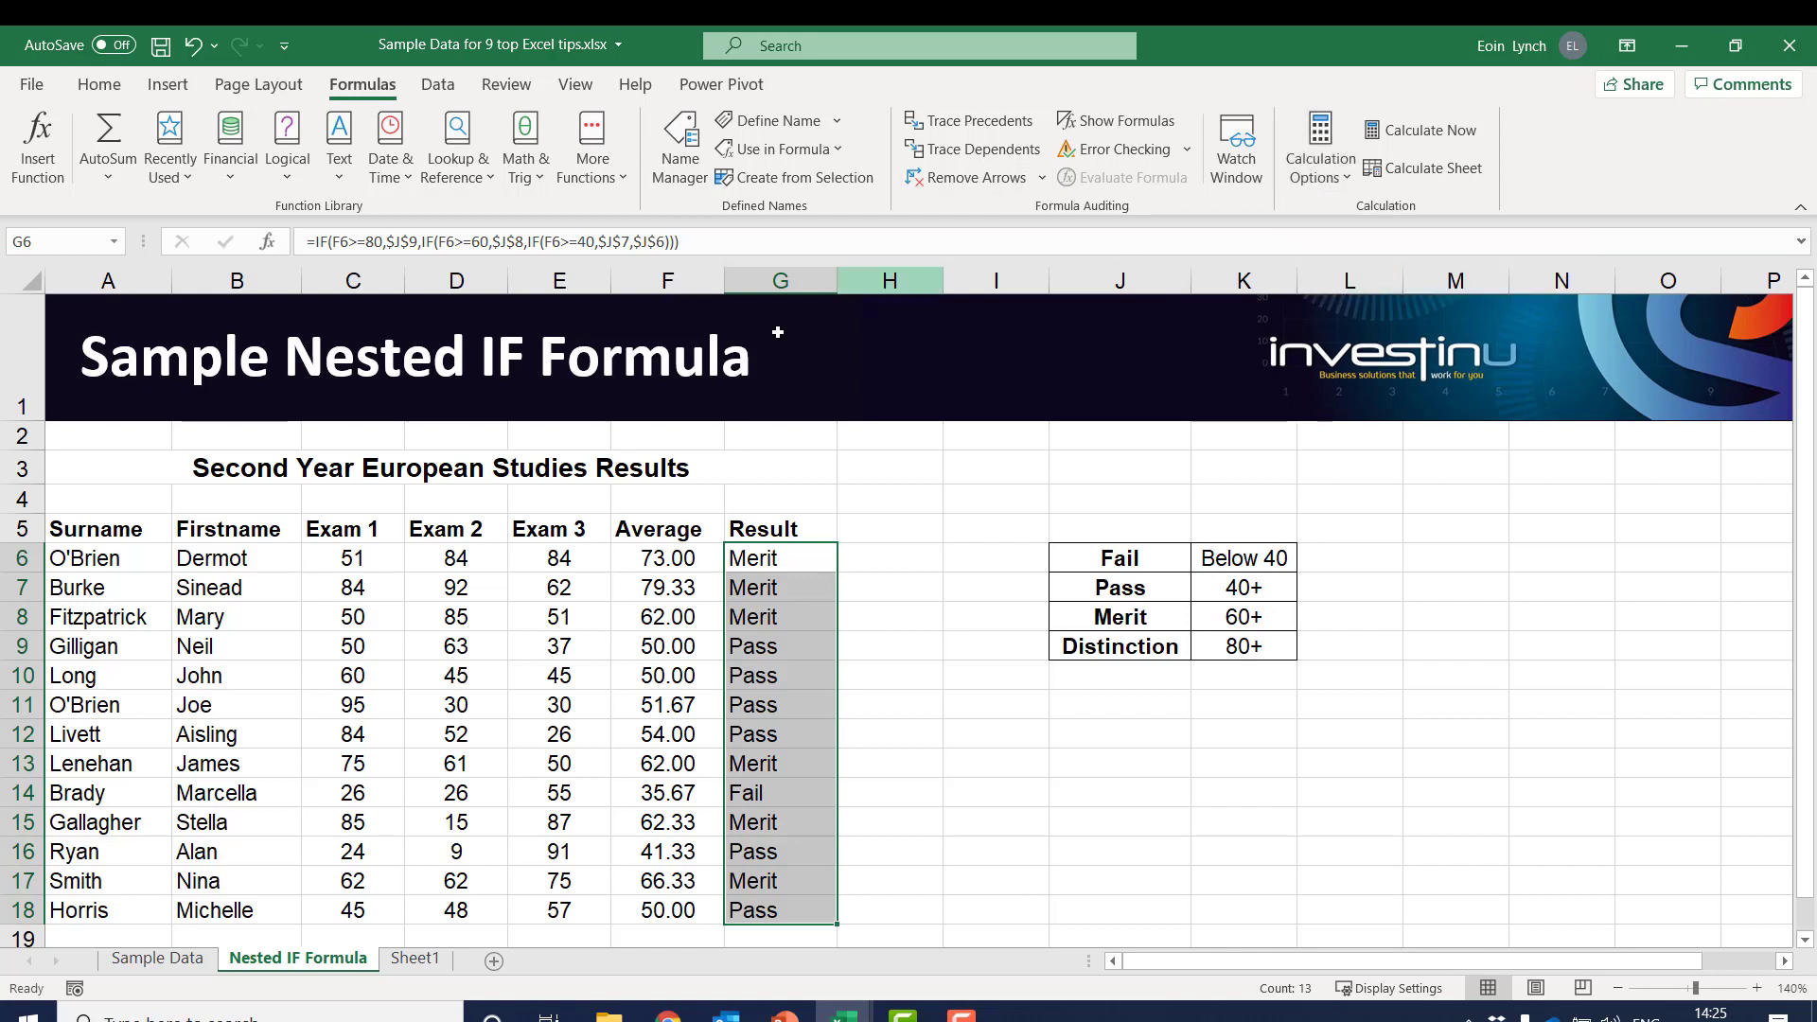
Change the first student's Exam 1 score in cell C6 to 84
{"action": "left_click", "coordinate": [354, 557]}
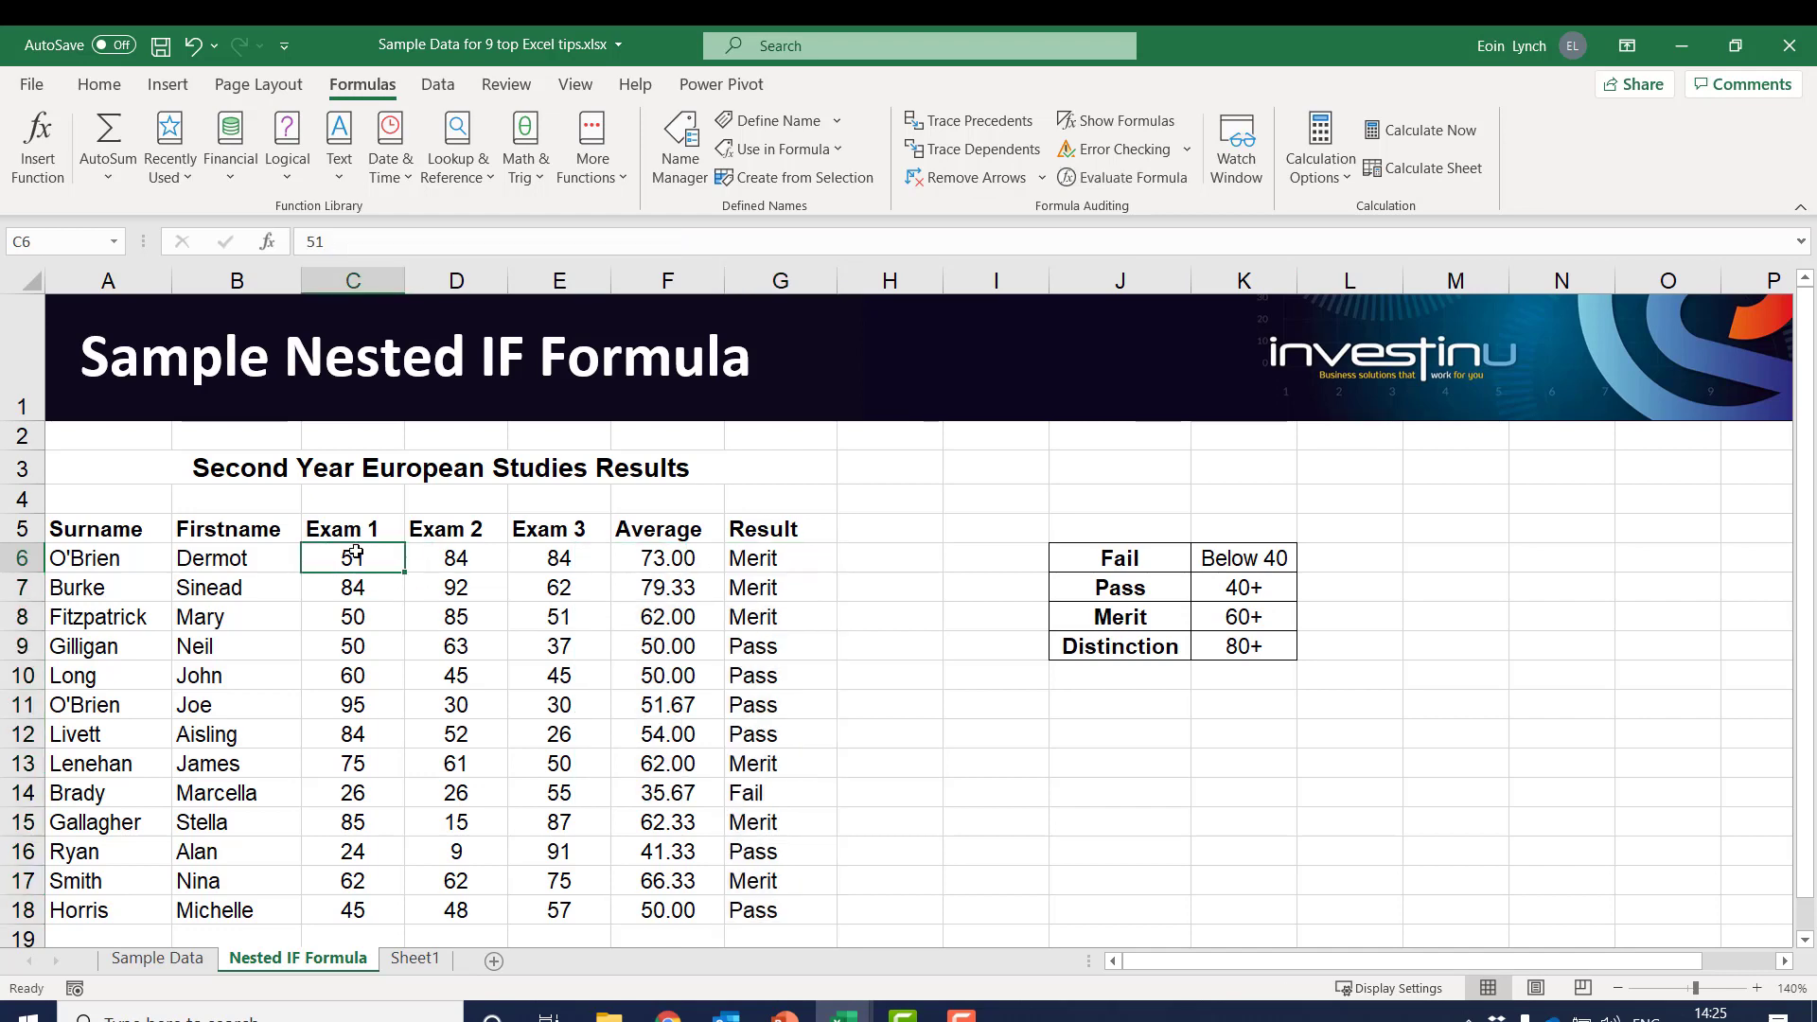
{"action": "type", "text": "84"}
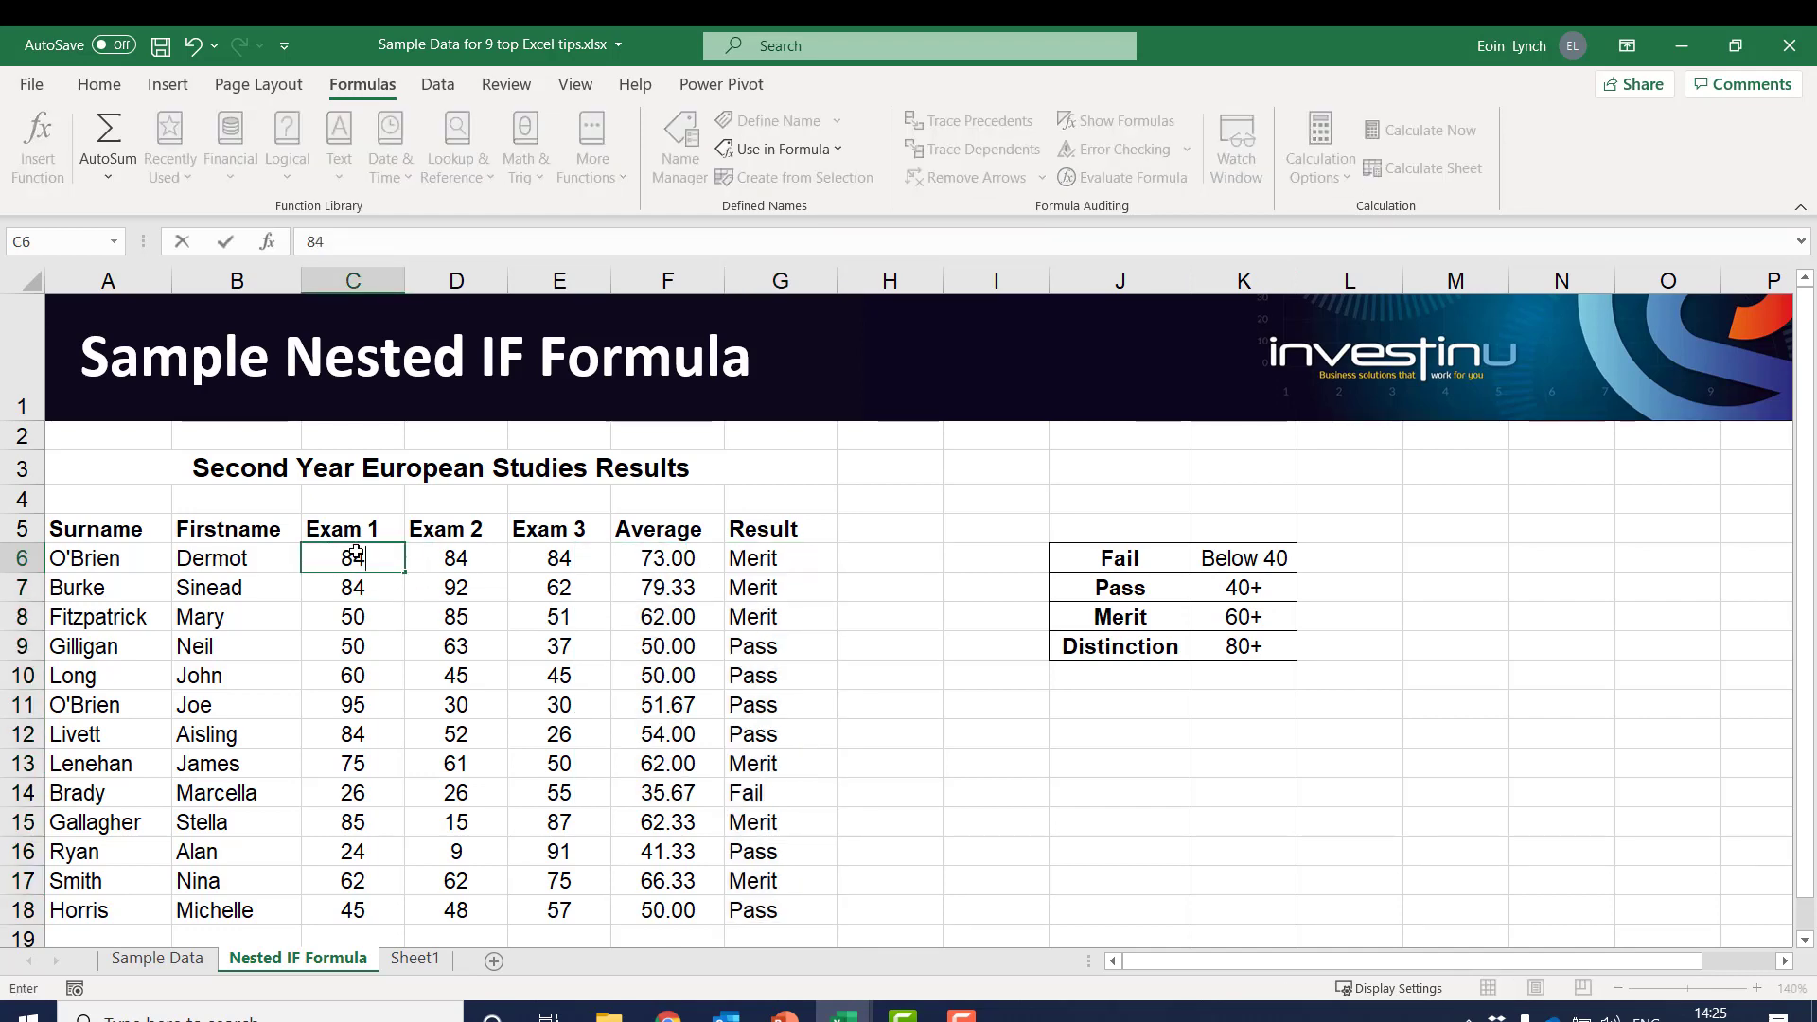
{"action": "key", "text": "Return"}
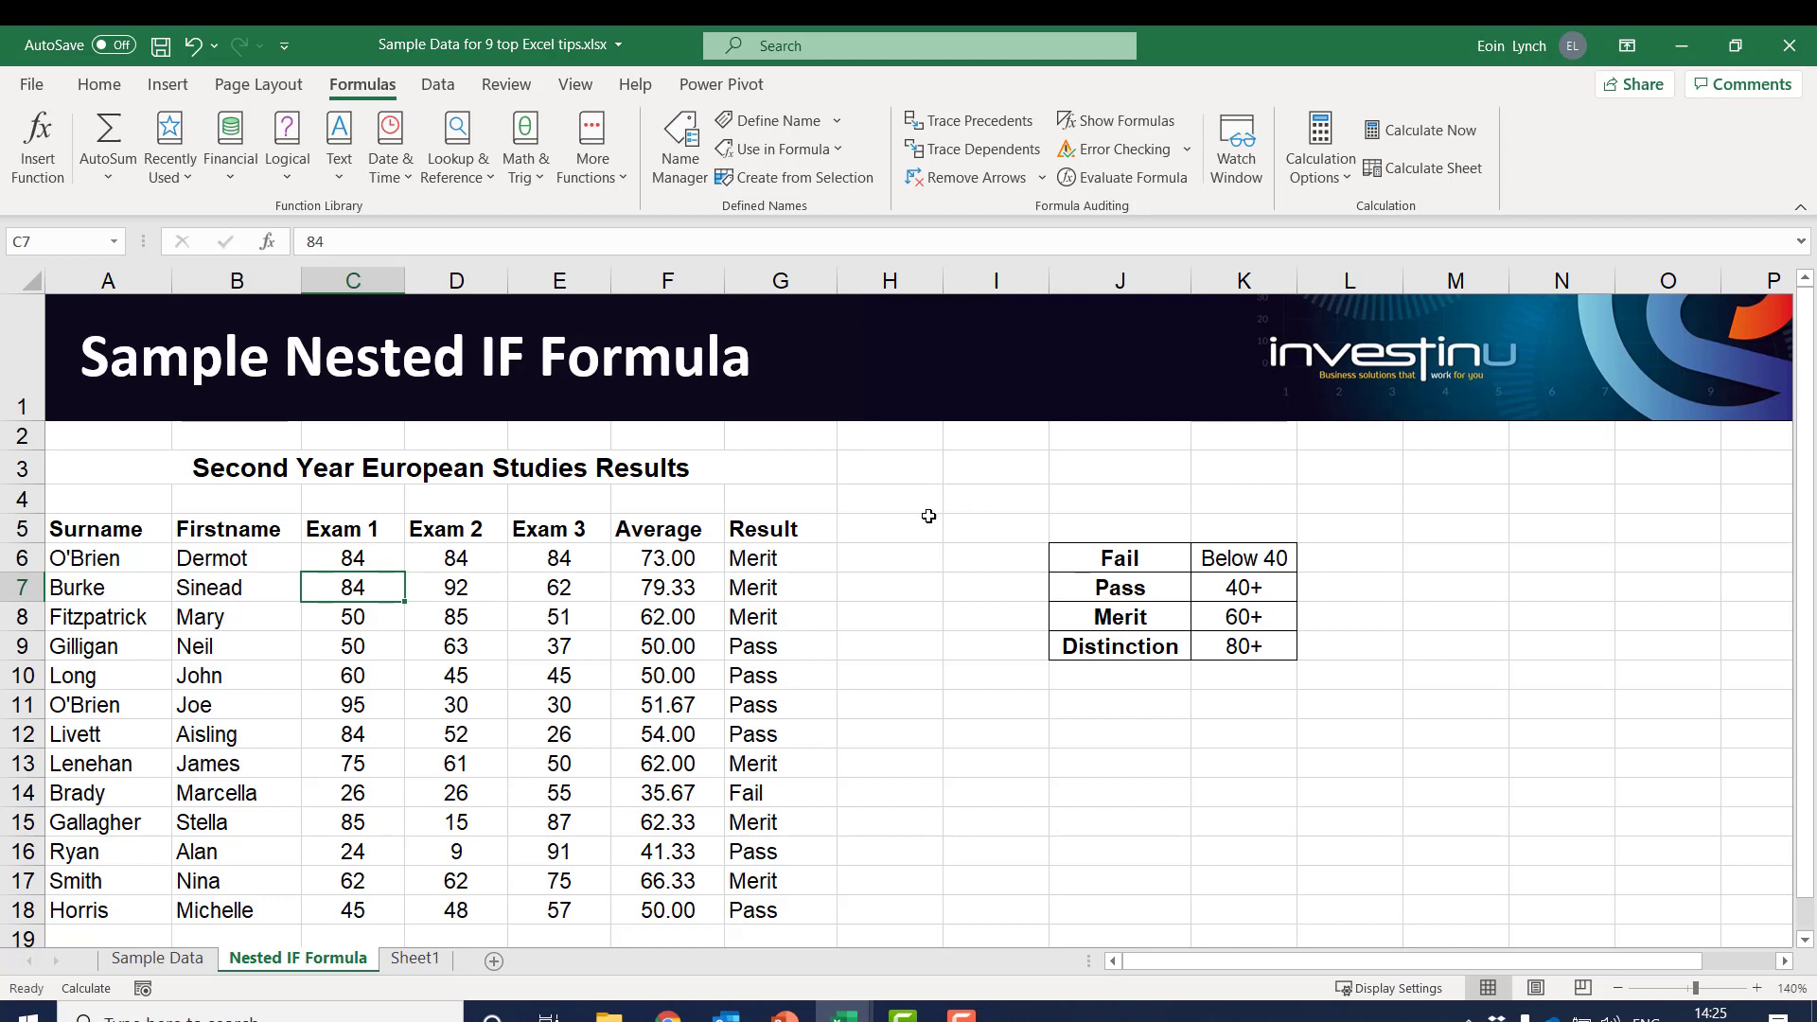
Check the result formula in G6, recalculate the workbook on demand and set the calculation mode to Automatic
{"action": "left_click", "coordinate": [802, 558]}
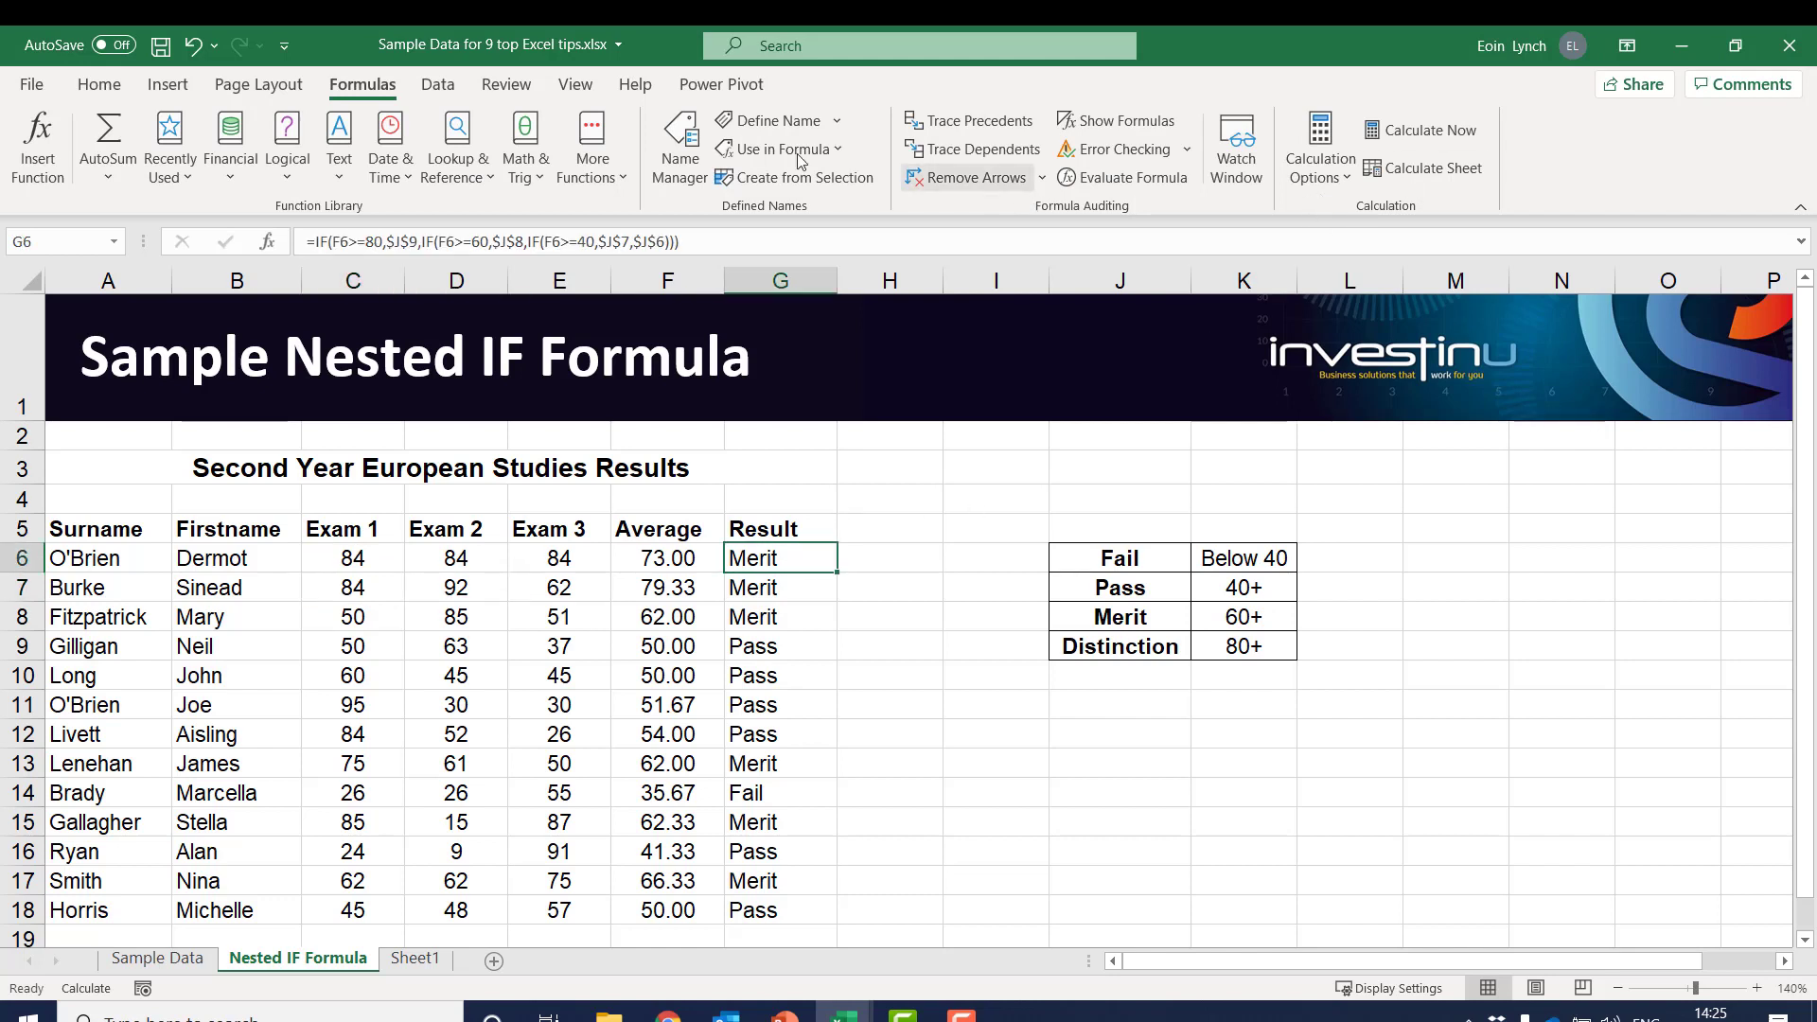
{"action": "left_click", "coordinate": [1351, 177]}
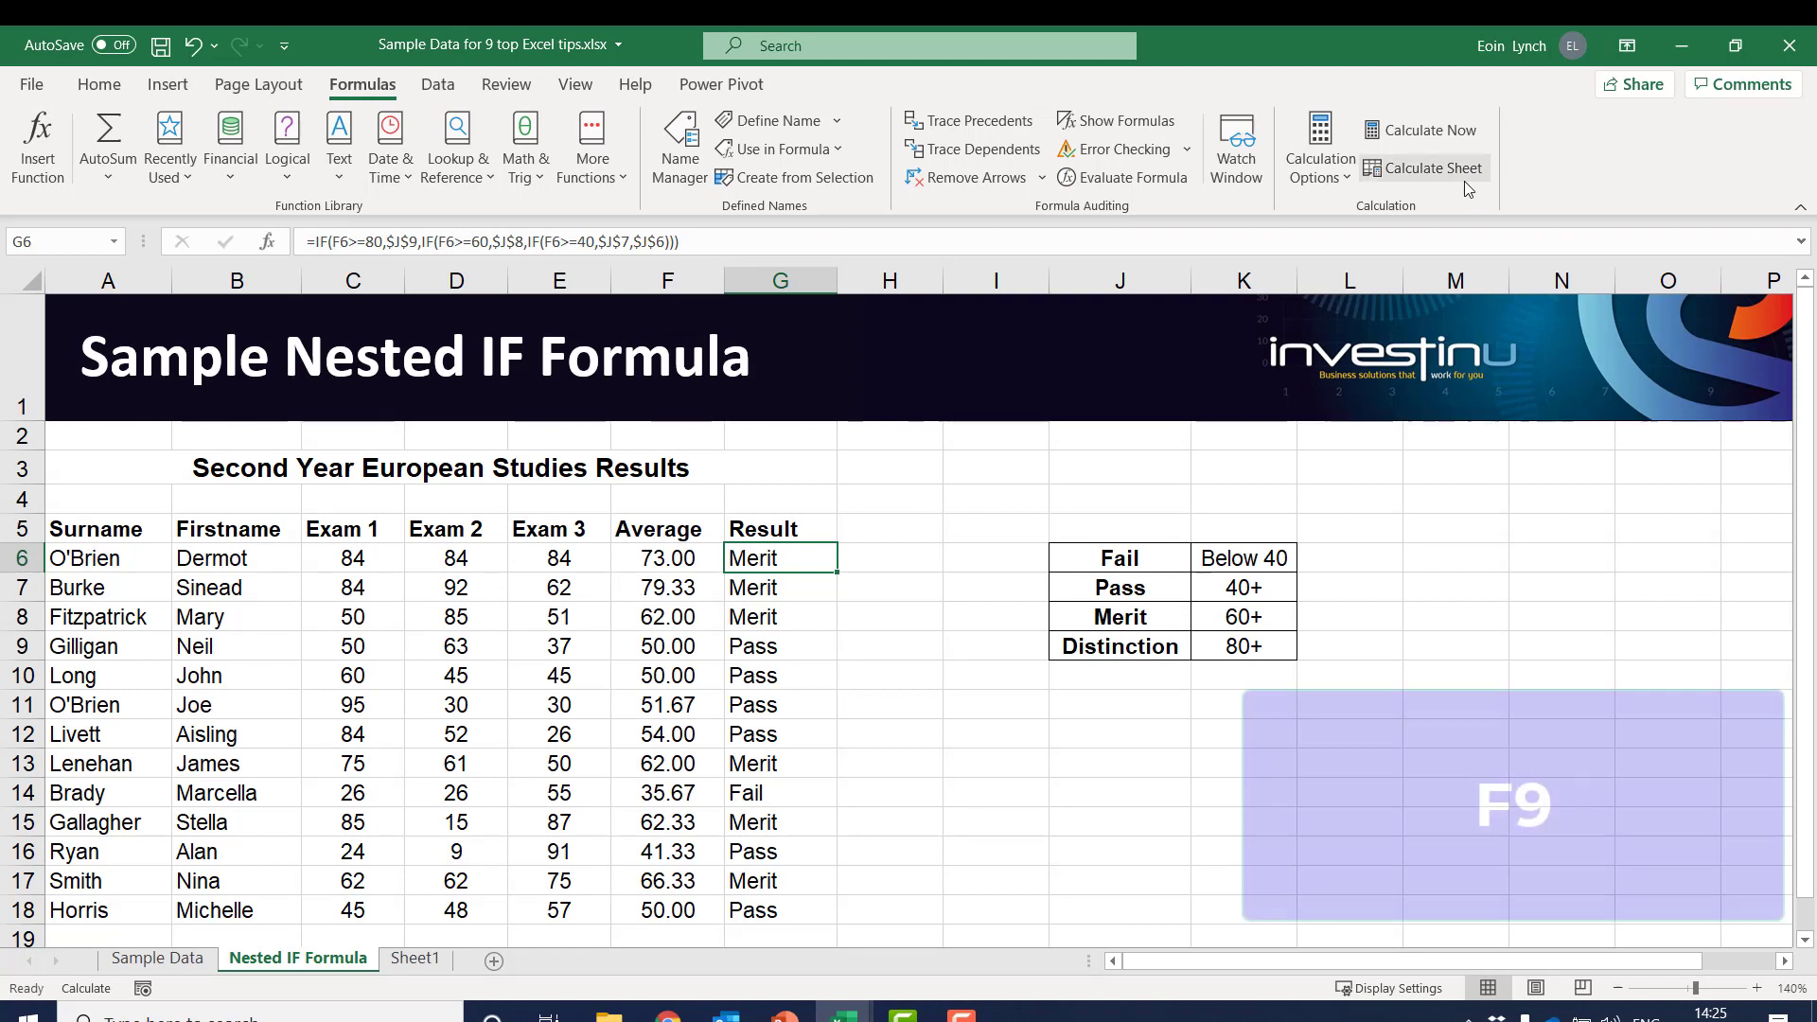
{"action": "key", "text": "F9"}
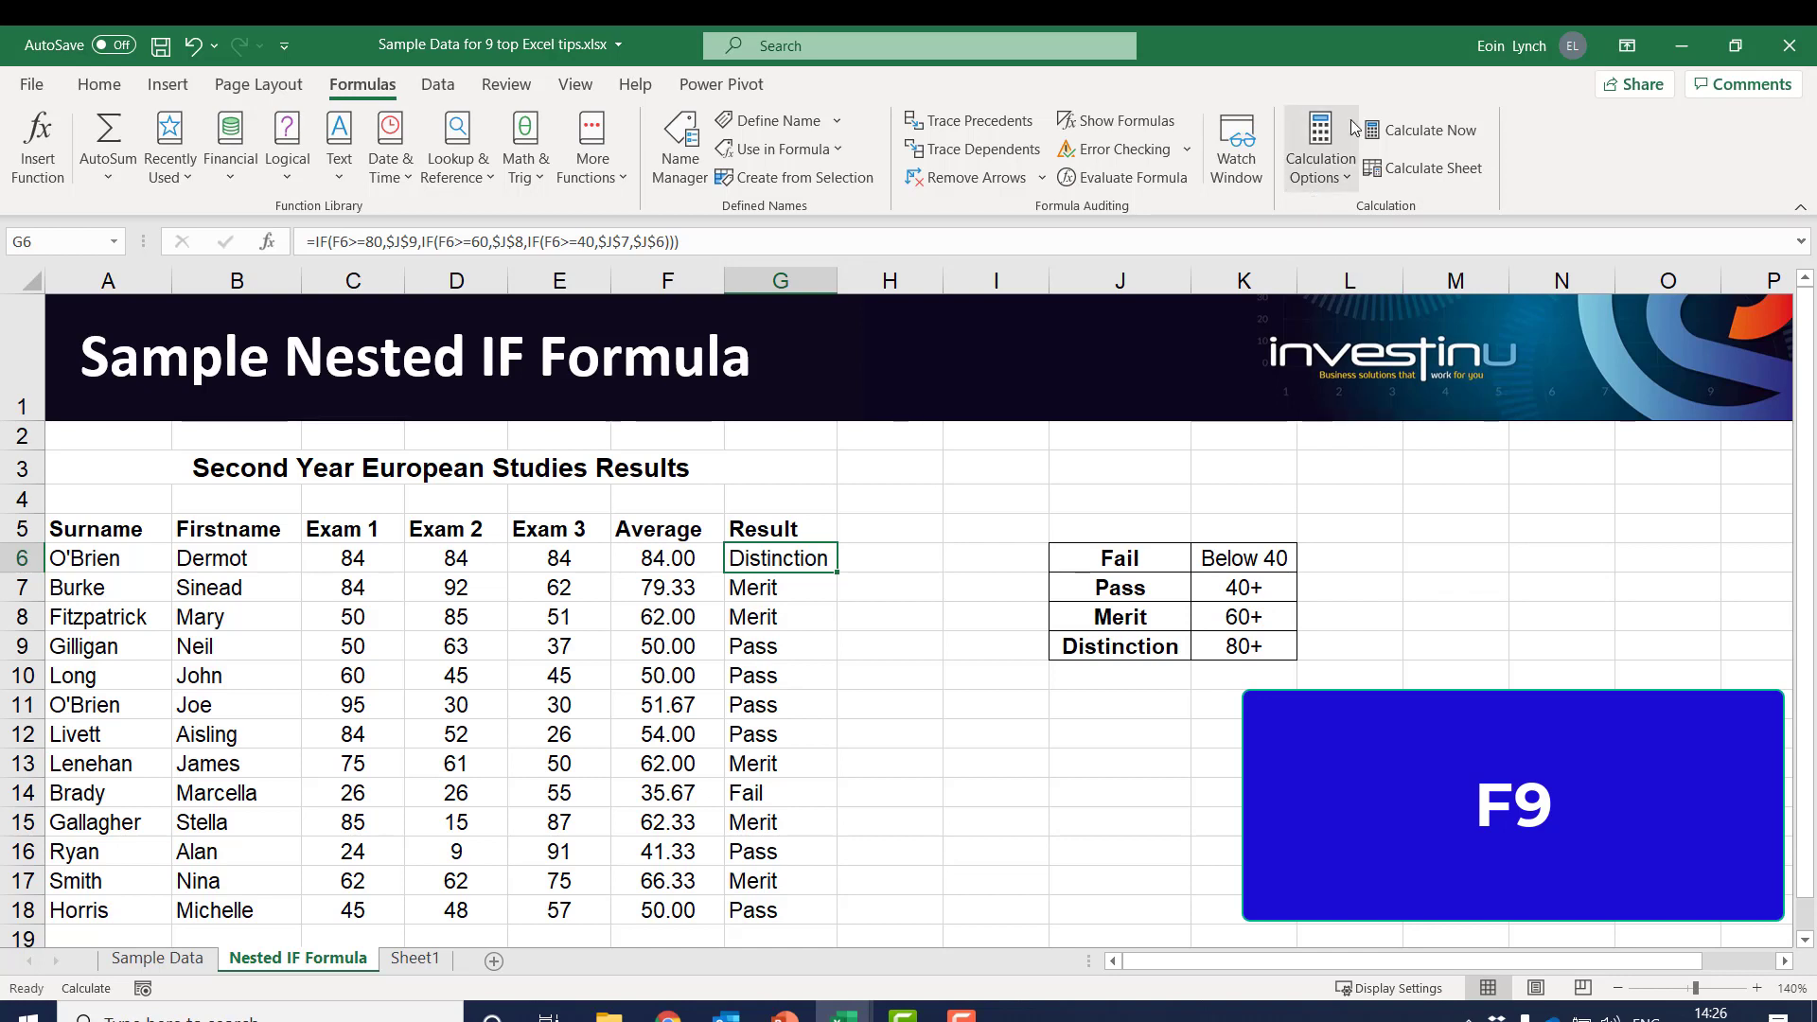
{"action": "left_click", "coordinate": [1332, 161]}
{"action": "left_click", "coordinate": [1382, 211]}
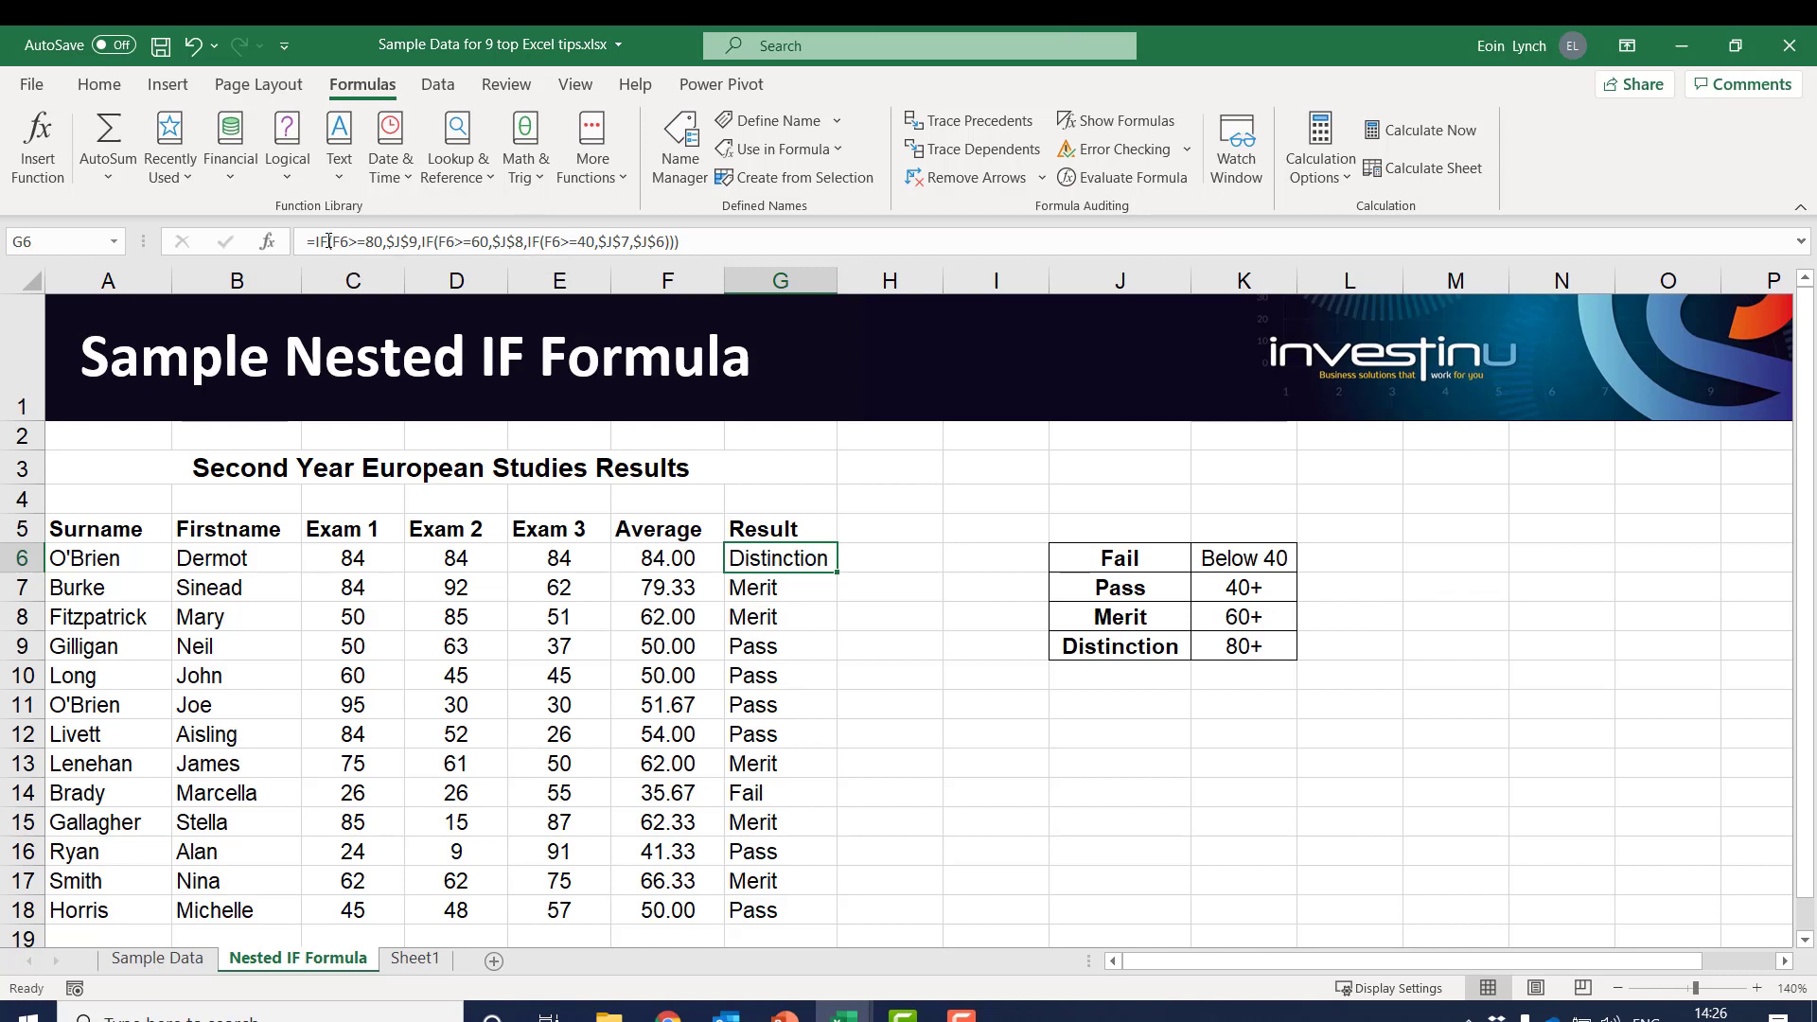
Examine the opening arguments of the nested IF formula in G6 without editing it
{"action": "left_click_drag", "start_coordinate": [331, 241], "coordinate": [438, 244]}
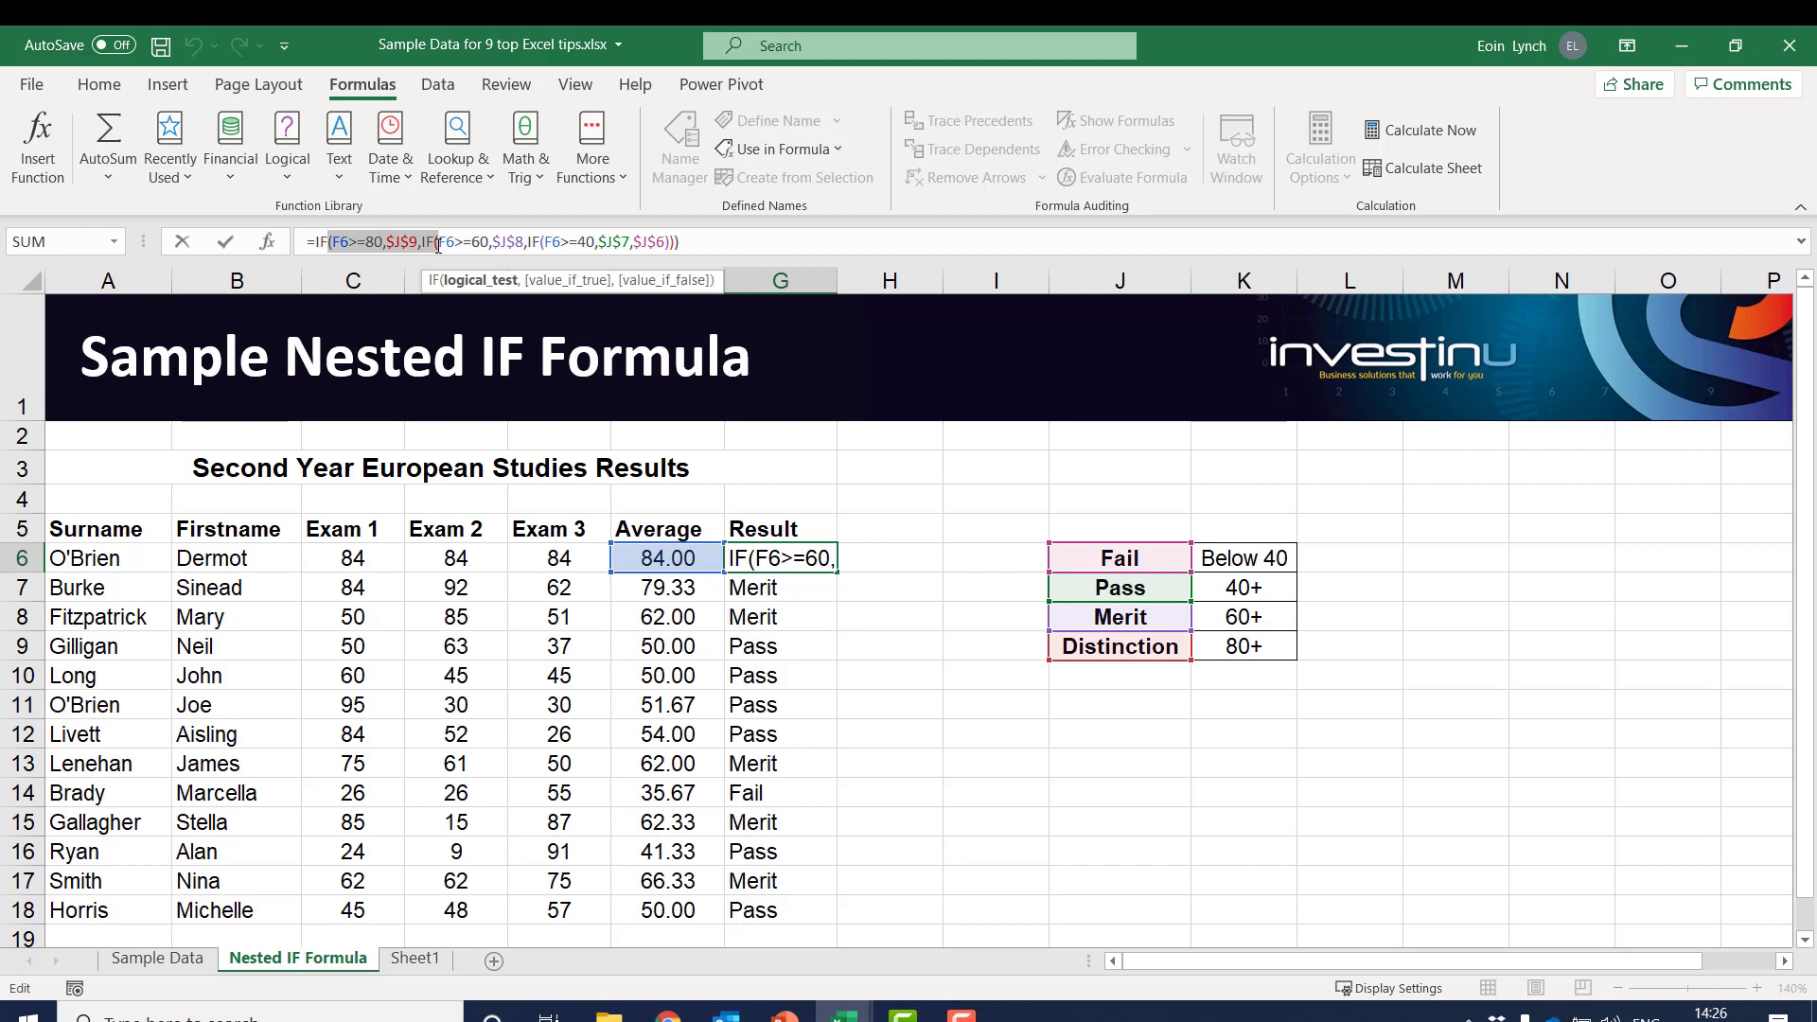
{"action": "key", "text": "Escape"}
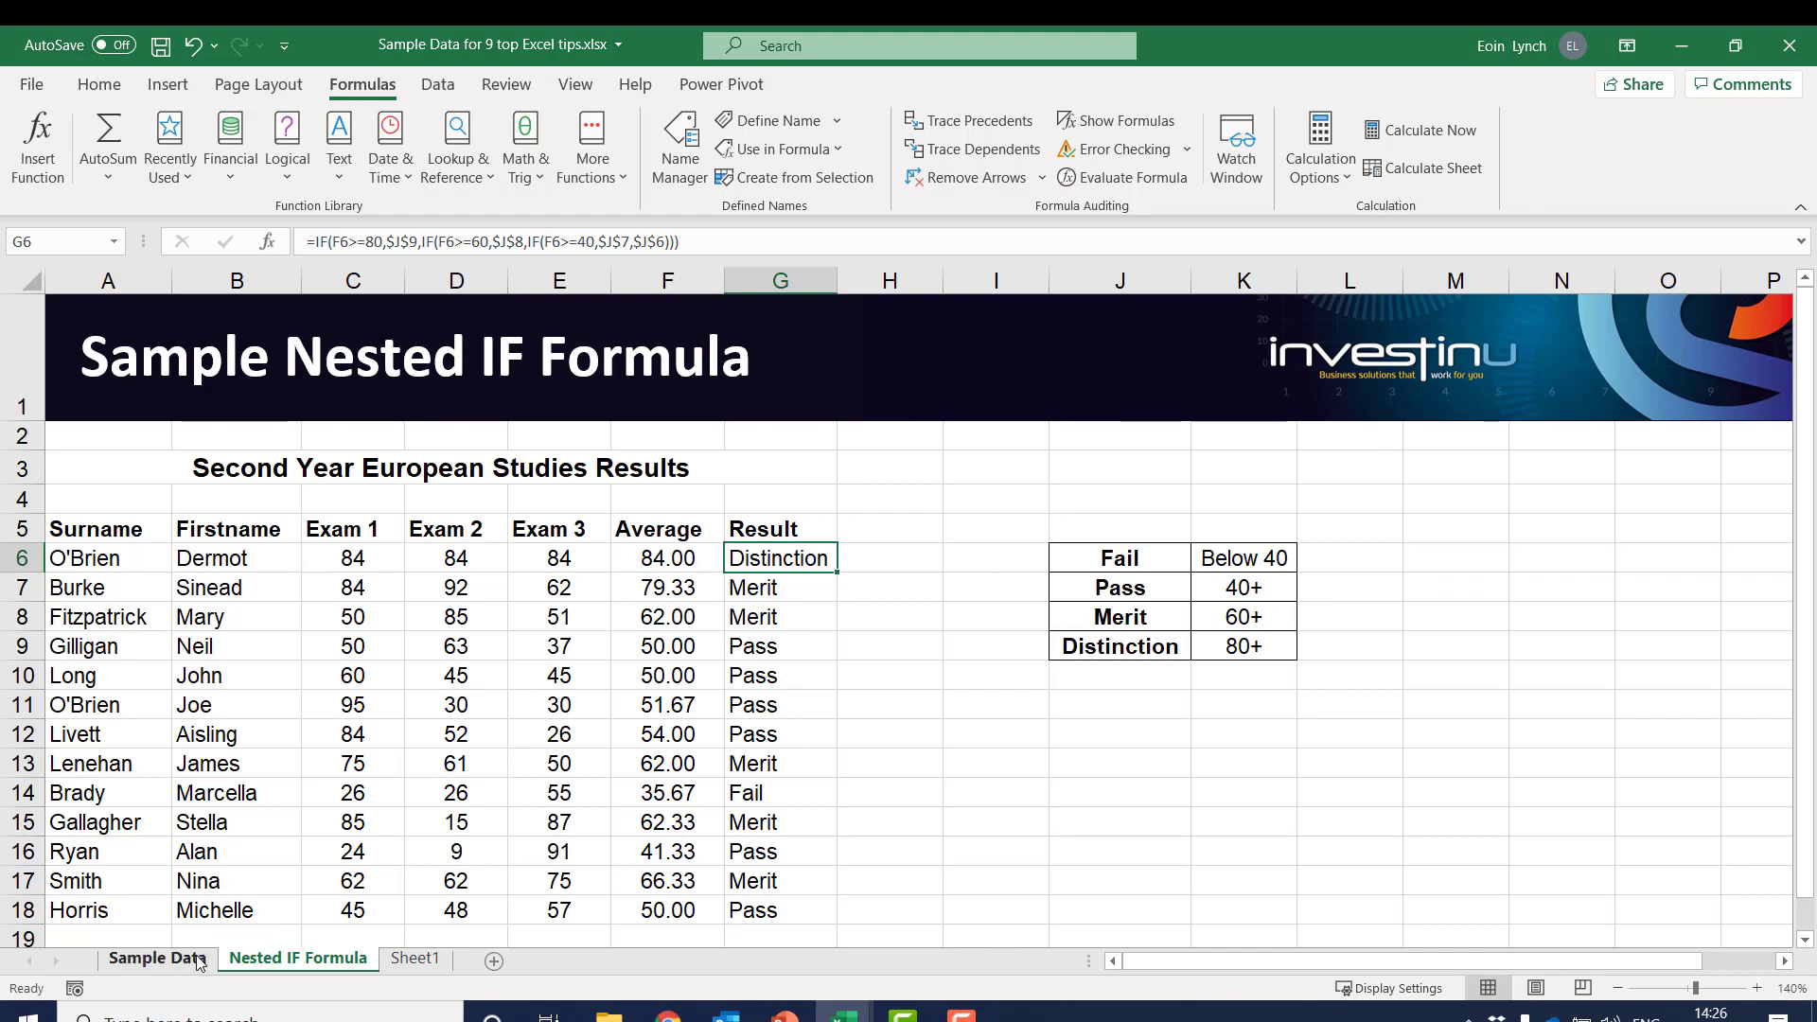
Rename the Sample Data sheet as 2020
{"action": "left_click", "coordinate": [157, 959]}
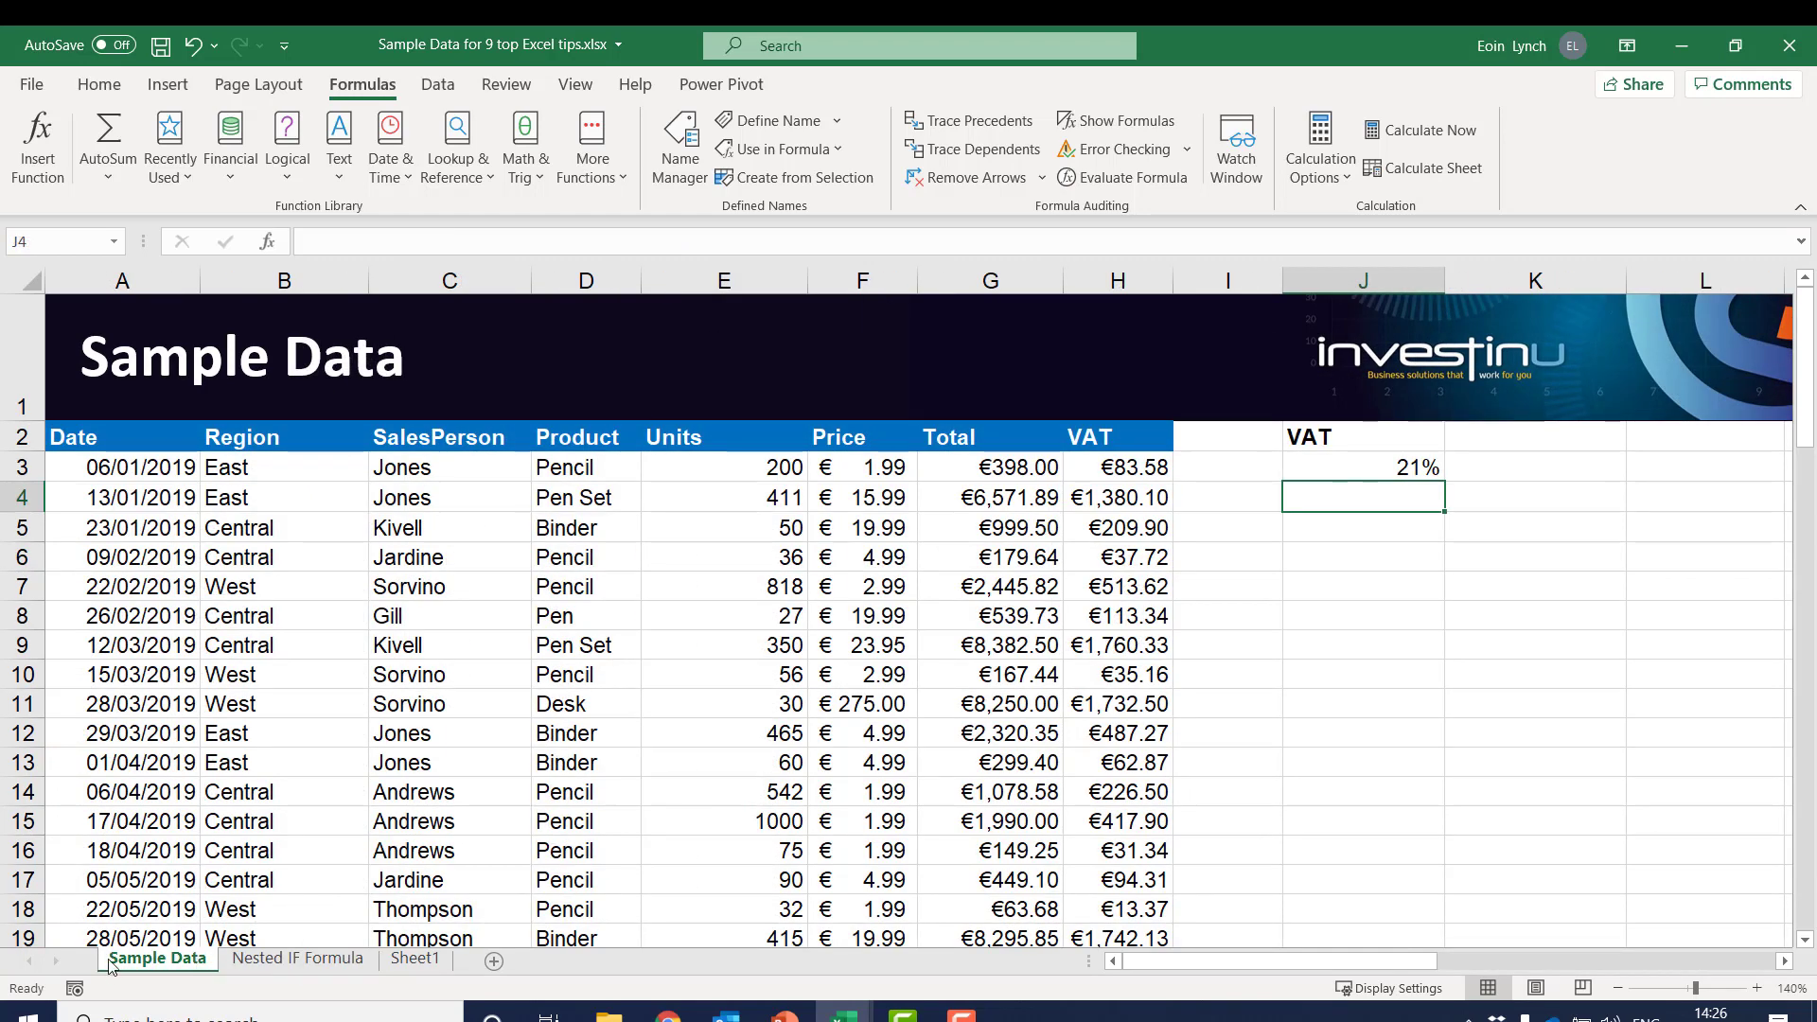
{"action": "double_click", "coordinate": [157, 959]}
{"action": "type", "text": "2020"}
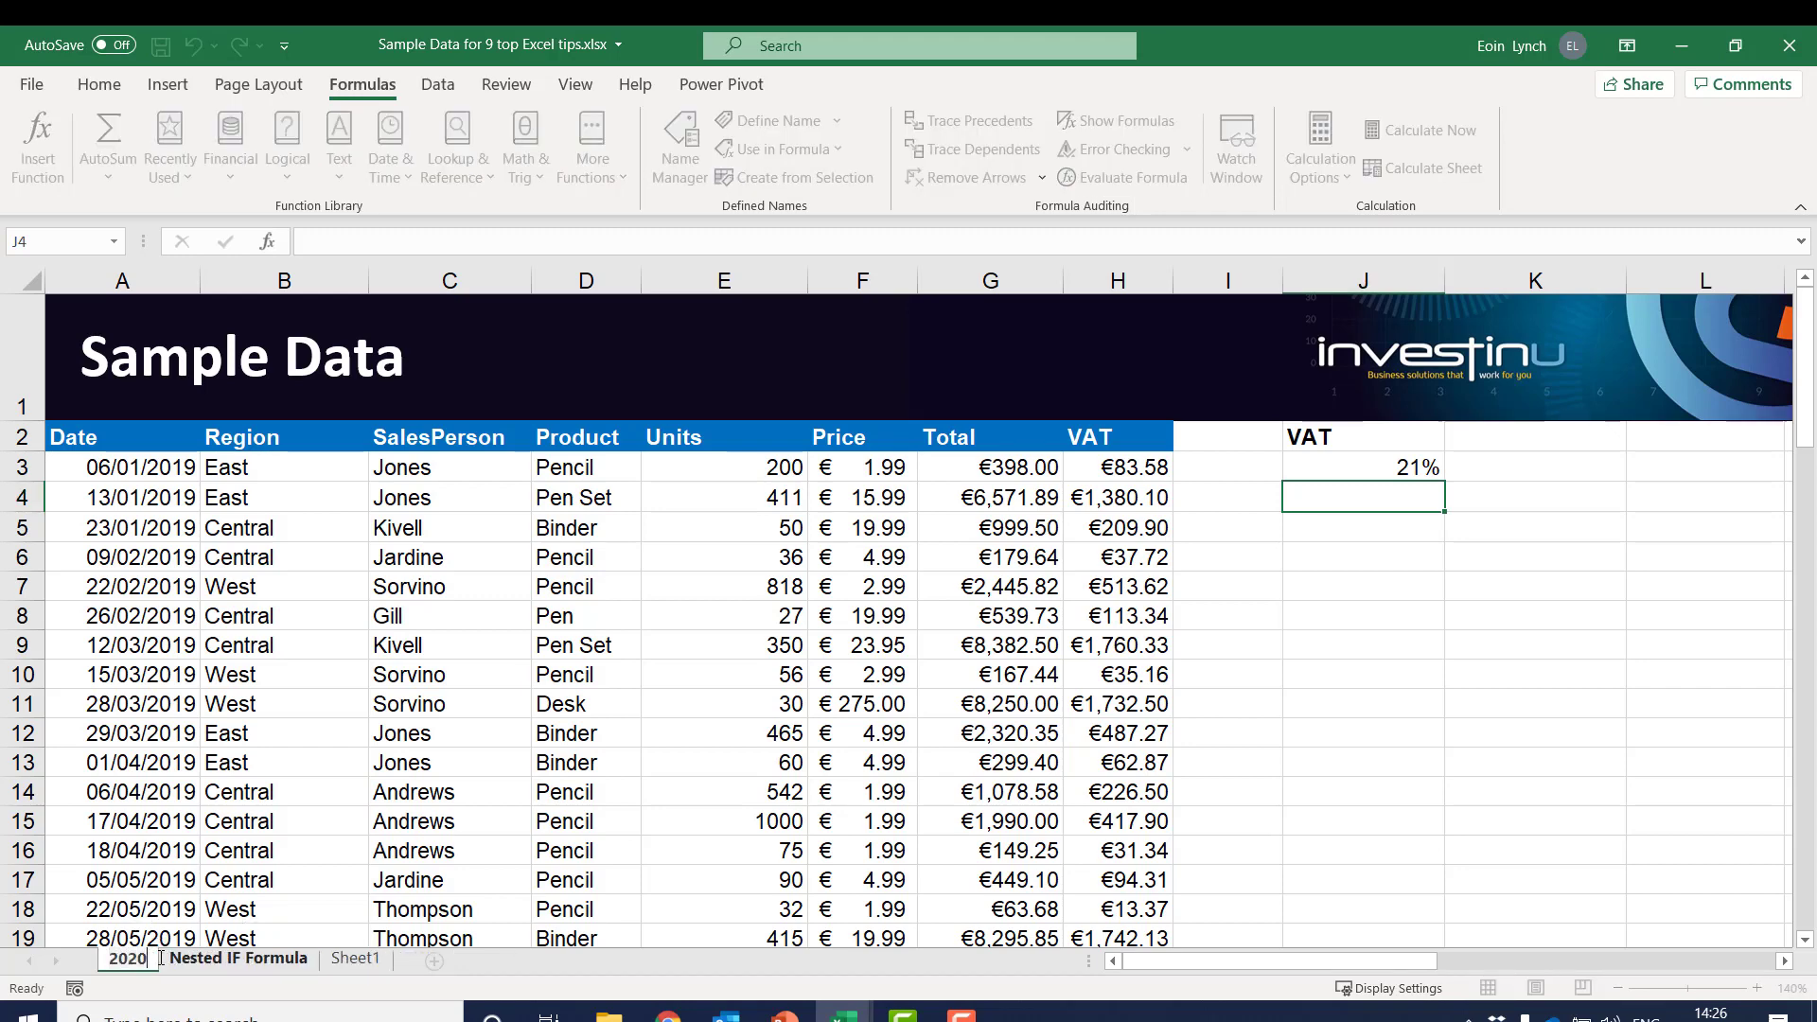
{"action": "key", "text": "Return"}
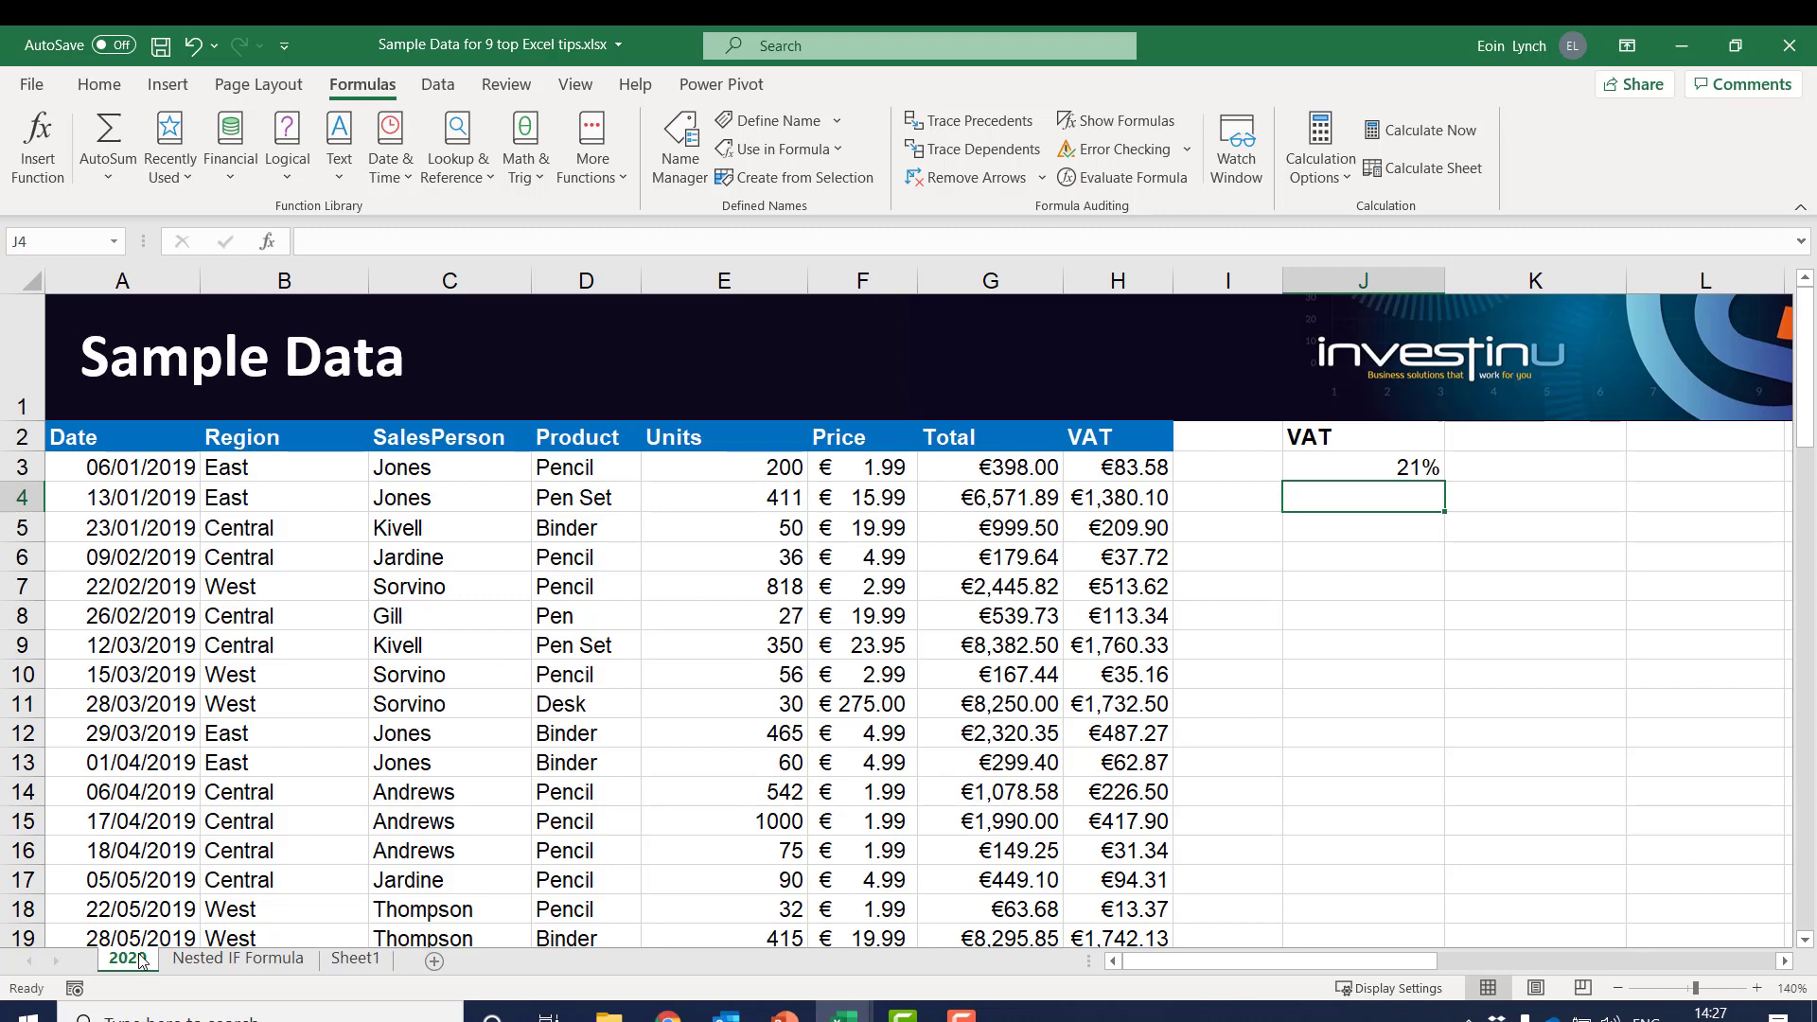
{"action": "left_click_drag", "start_coordinate": [152, 585], "coordinate": [599, 827]}
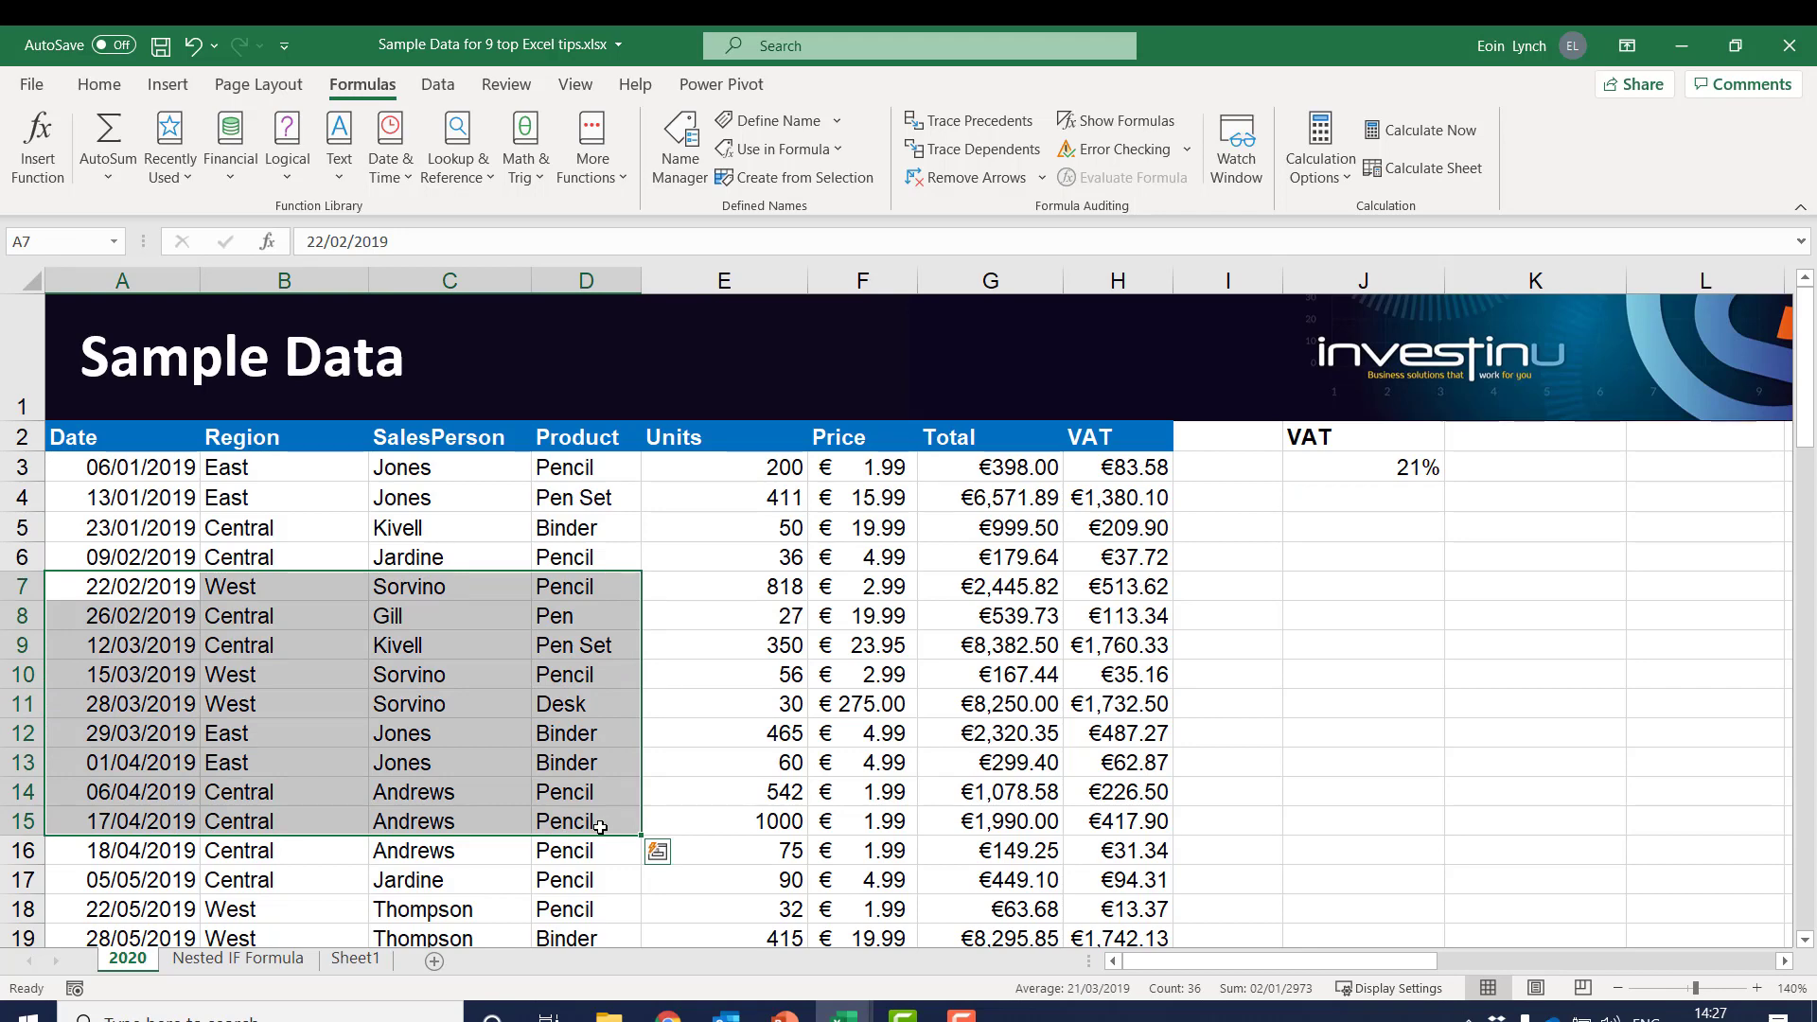
{"action": "left_click", "coordinate": [539, 683]}
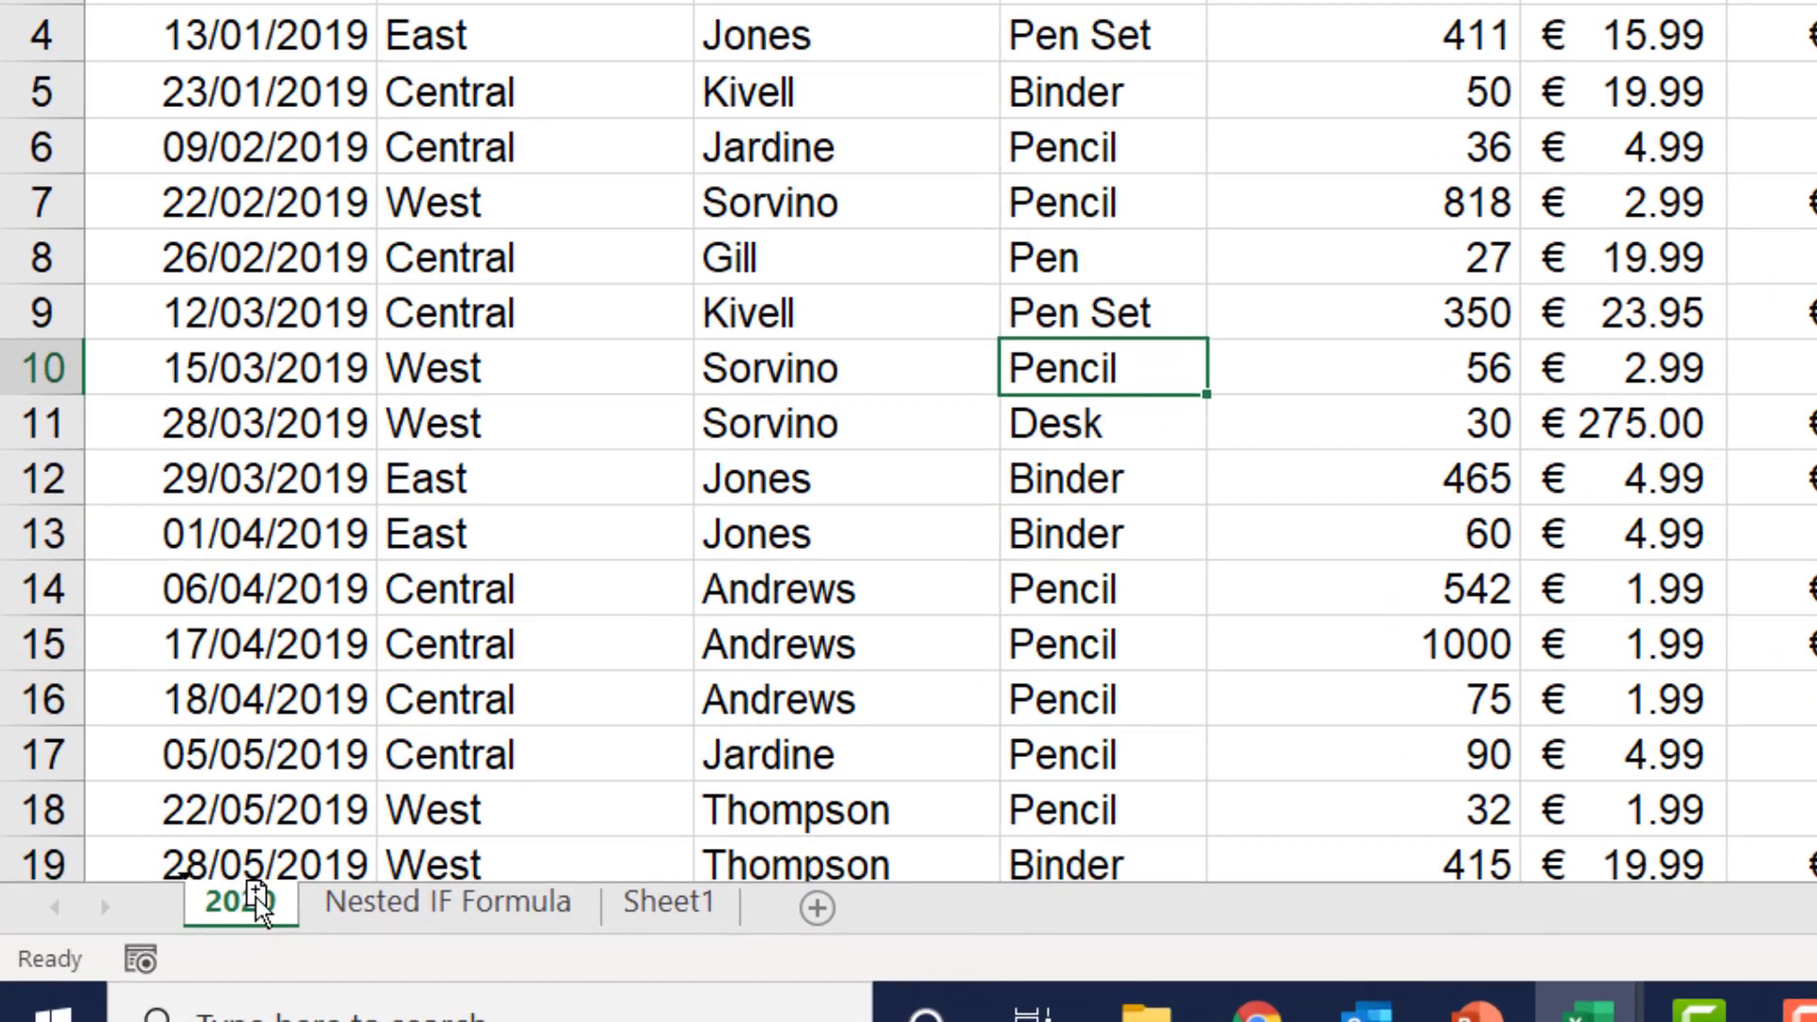
Duplicate the 2020 sheet directly after itself and rename the copy as 2021
{"action": "left_click_drag", "start_coordinate": [253, 894], "coordinate": [351, 894]}
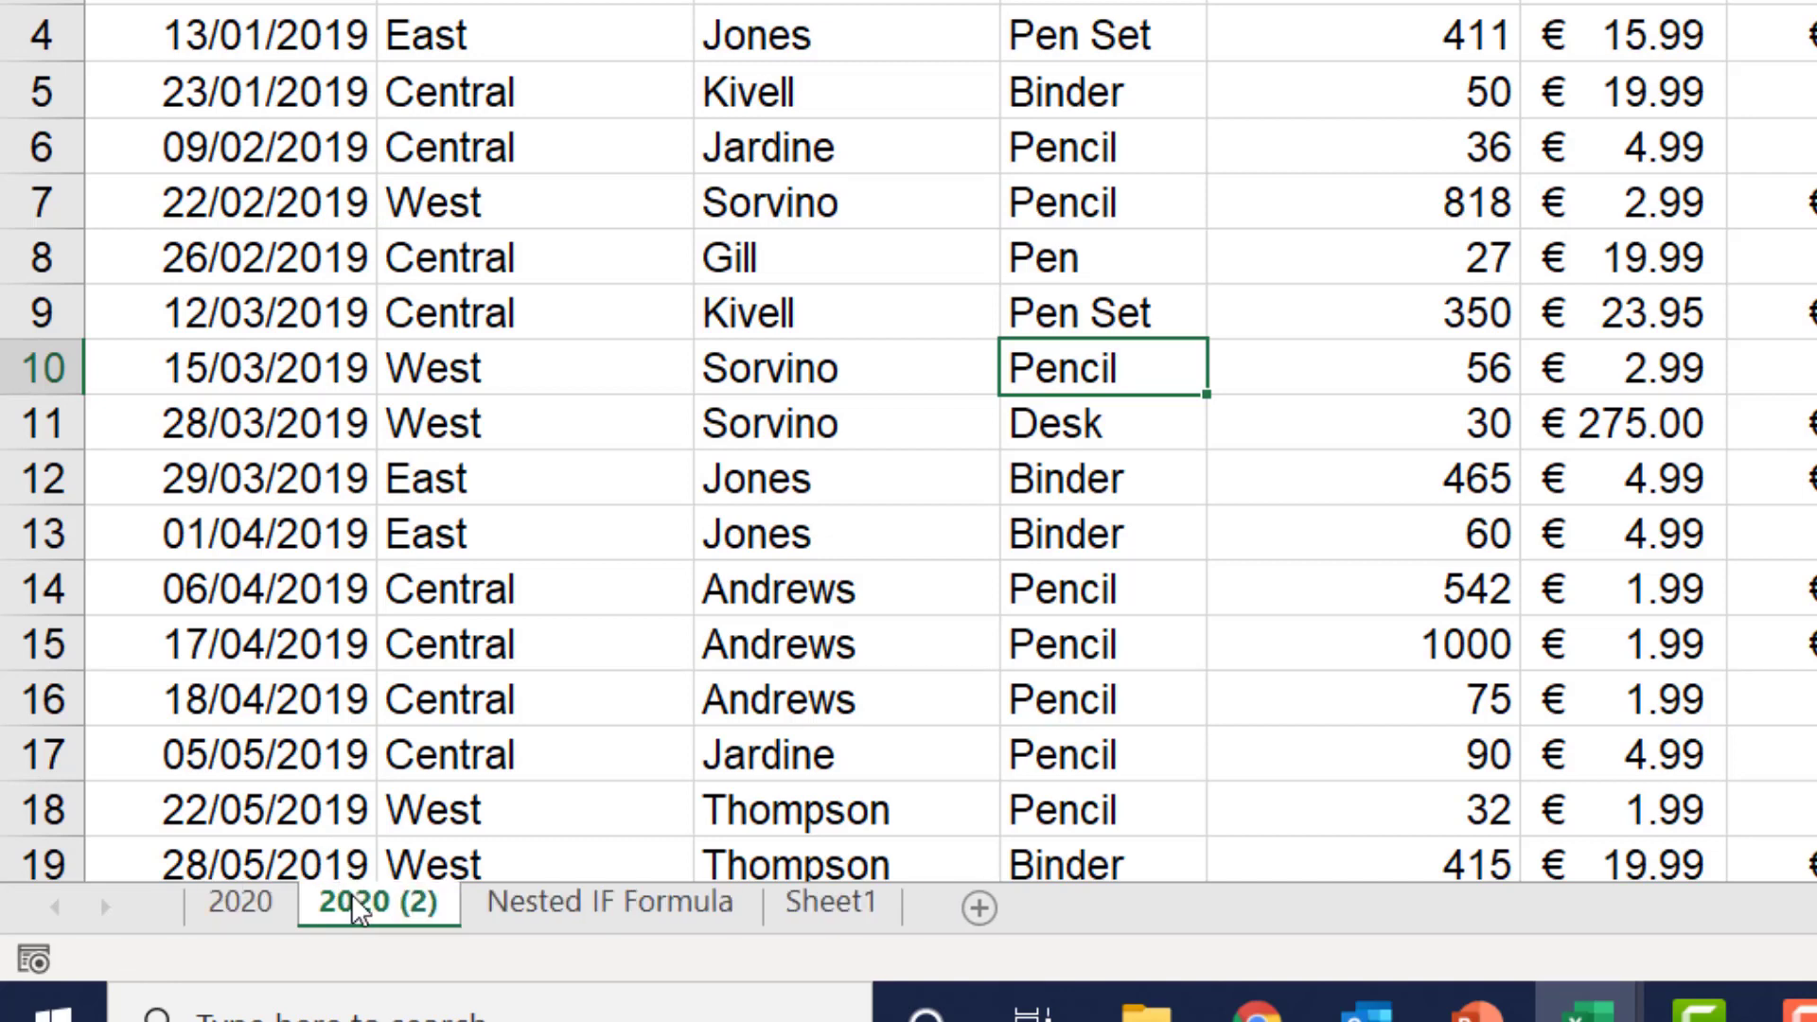
{"action": "double_click", "coordinate": [352, 897]}
{"action": "type", "text": "2021"}
{"action": "key", "text": "Return"}
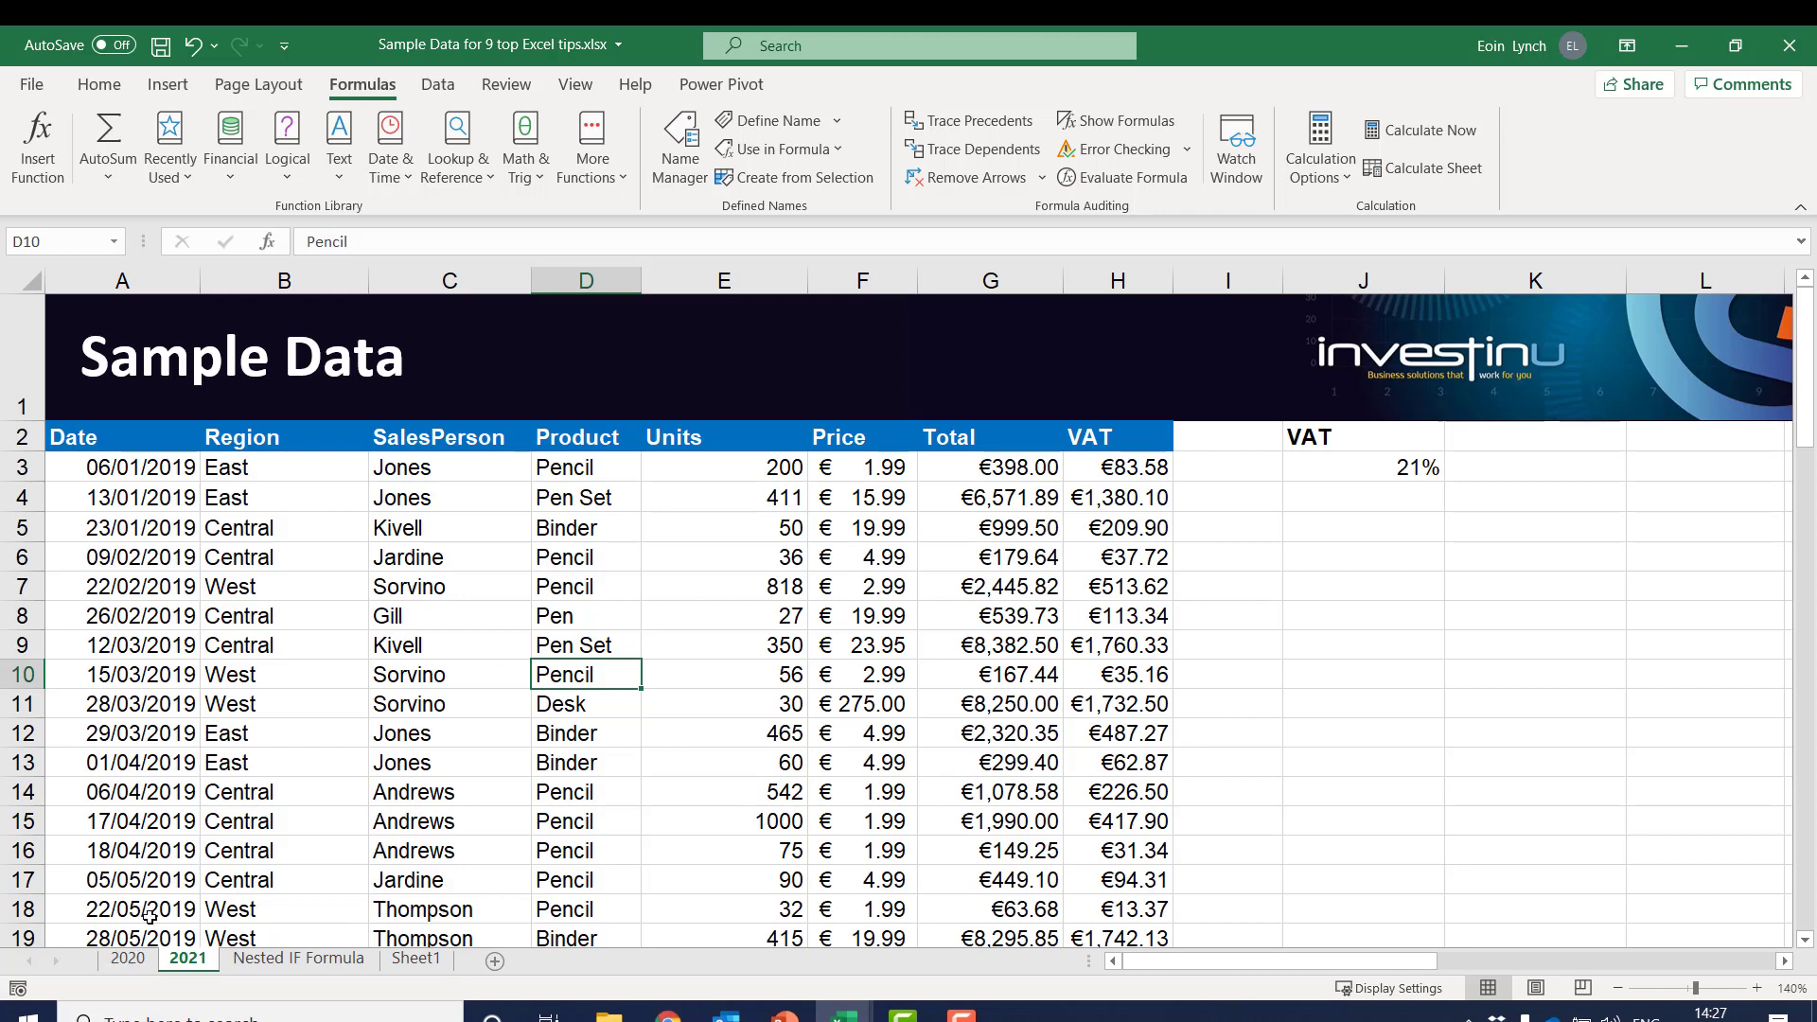
Convert the data range A2:H88 on the 2021 sheet into a table with headers
{"action": "left_click", "coordinate": [400, 674]}
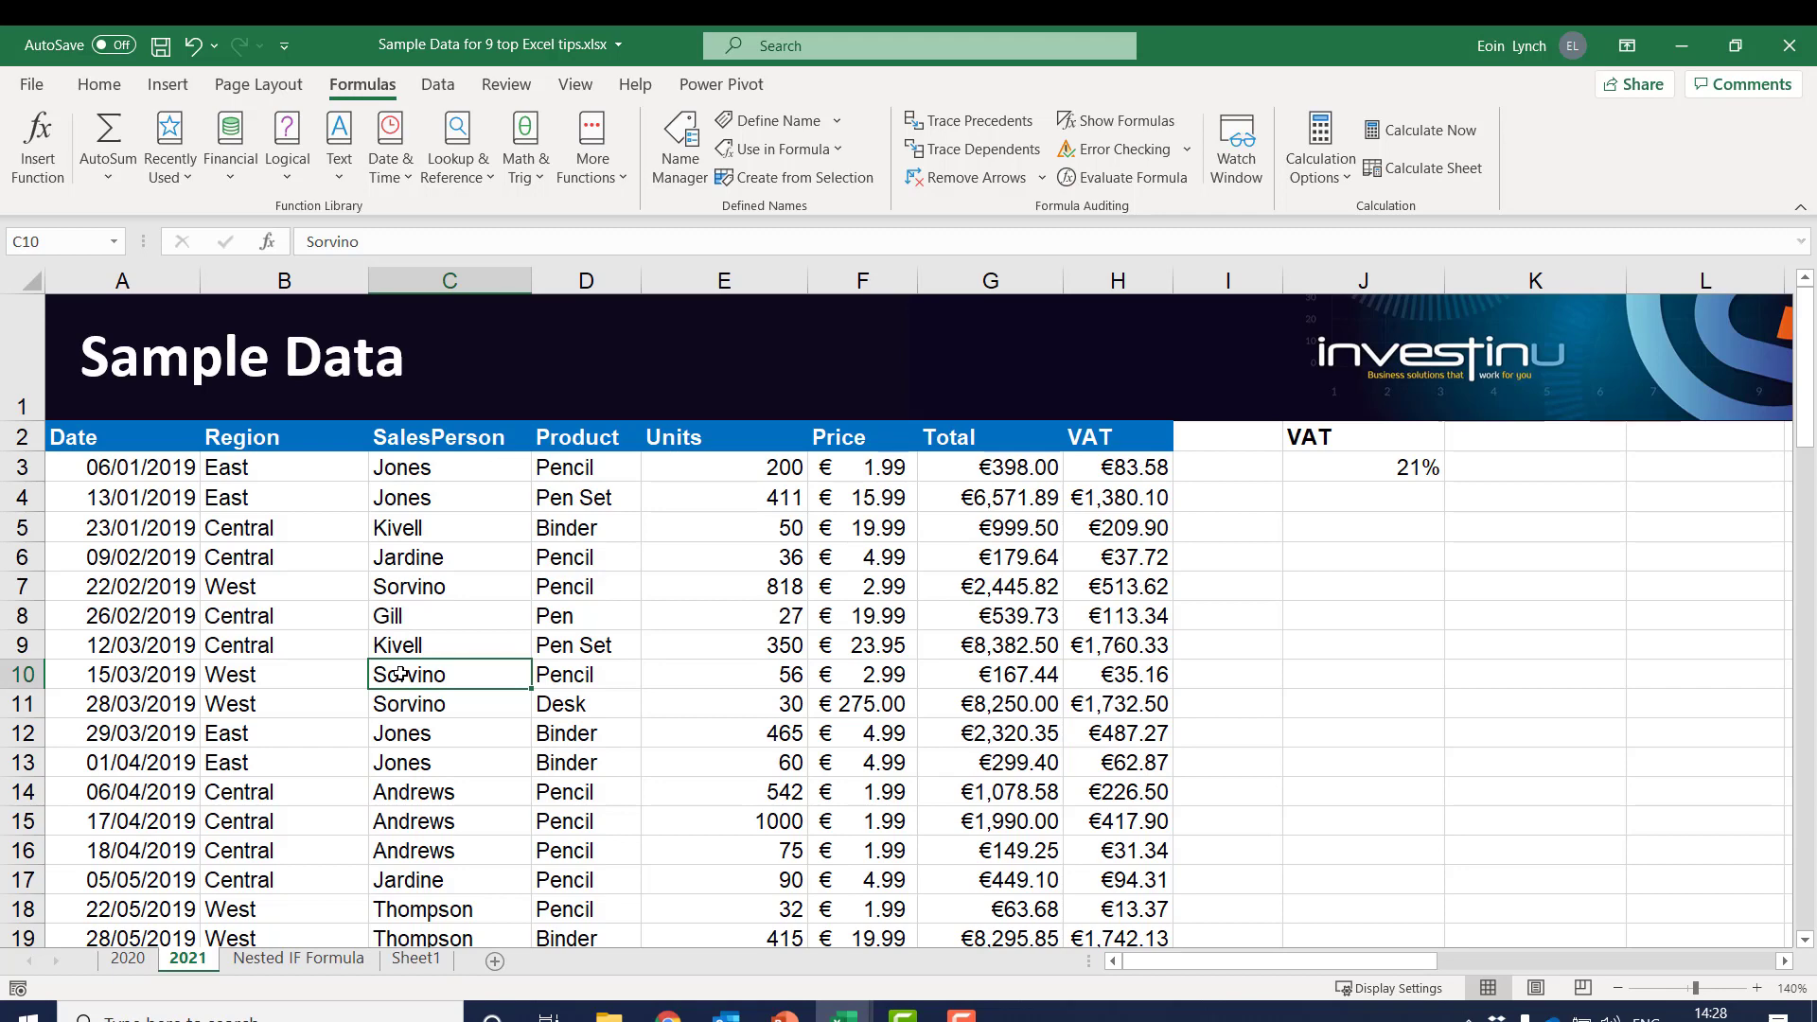
{"action": "key", "text": "ctrl+t"}
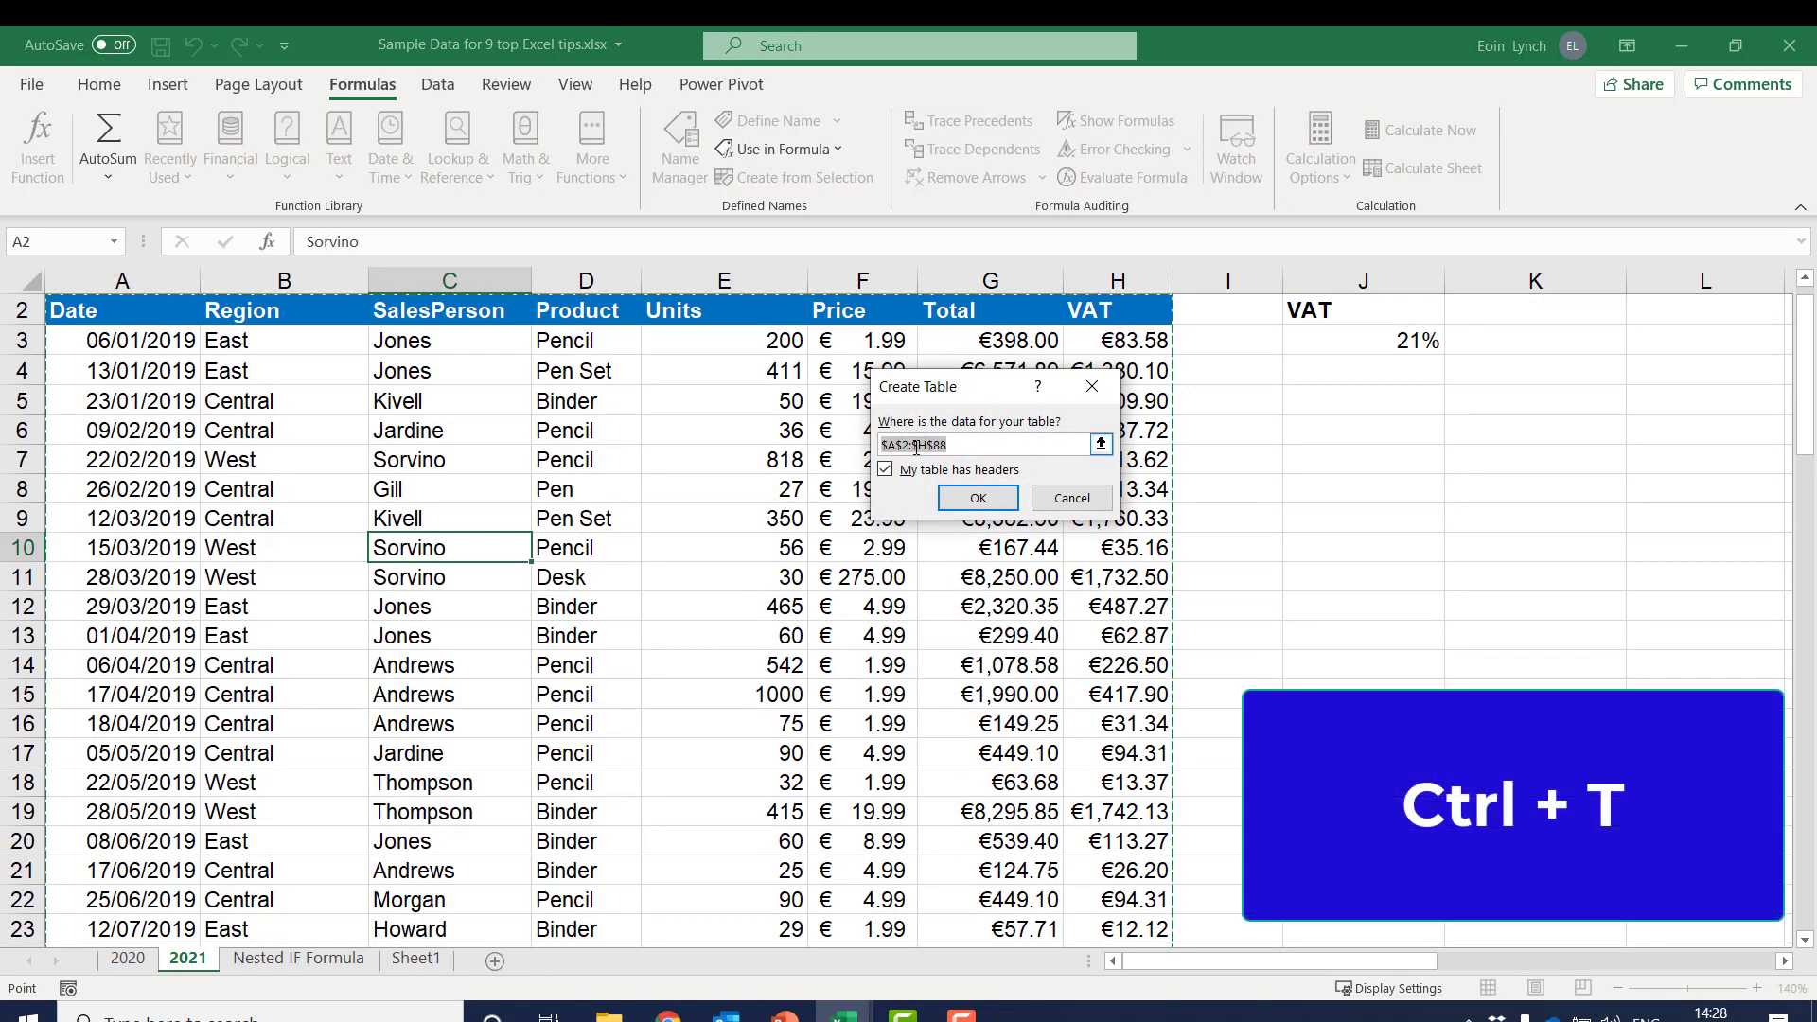
{"action": "left_click", "coordinate": [979, 499]}
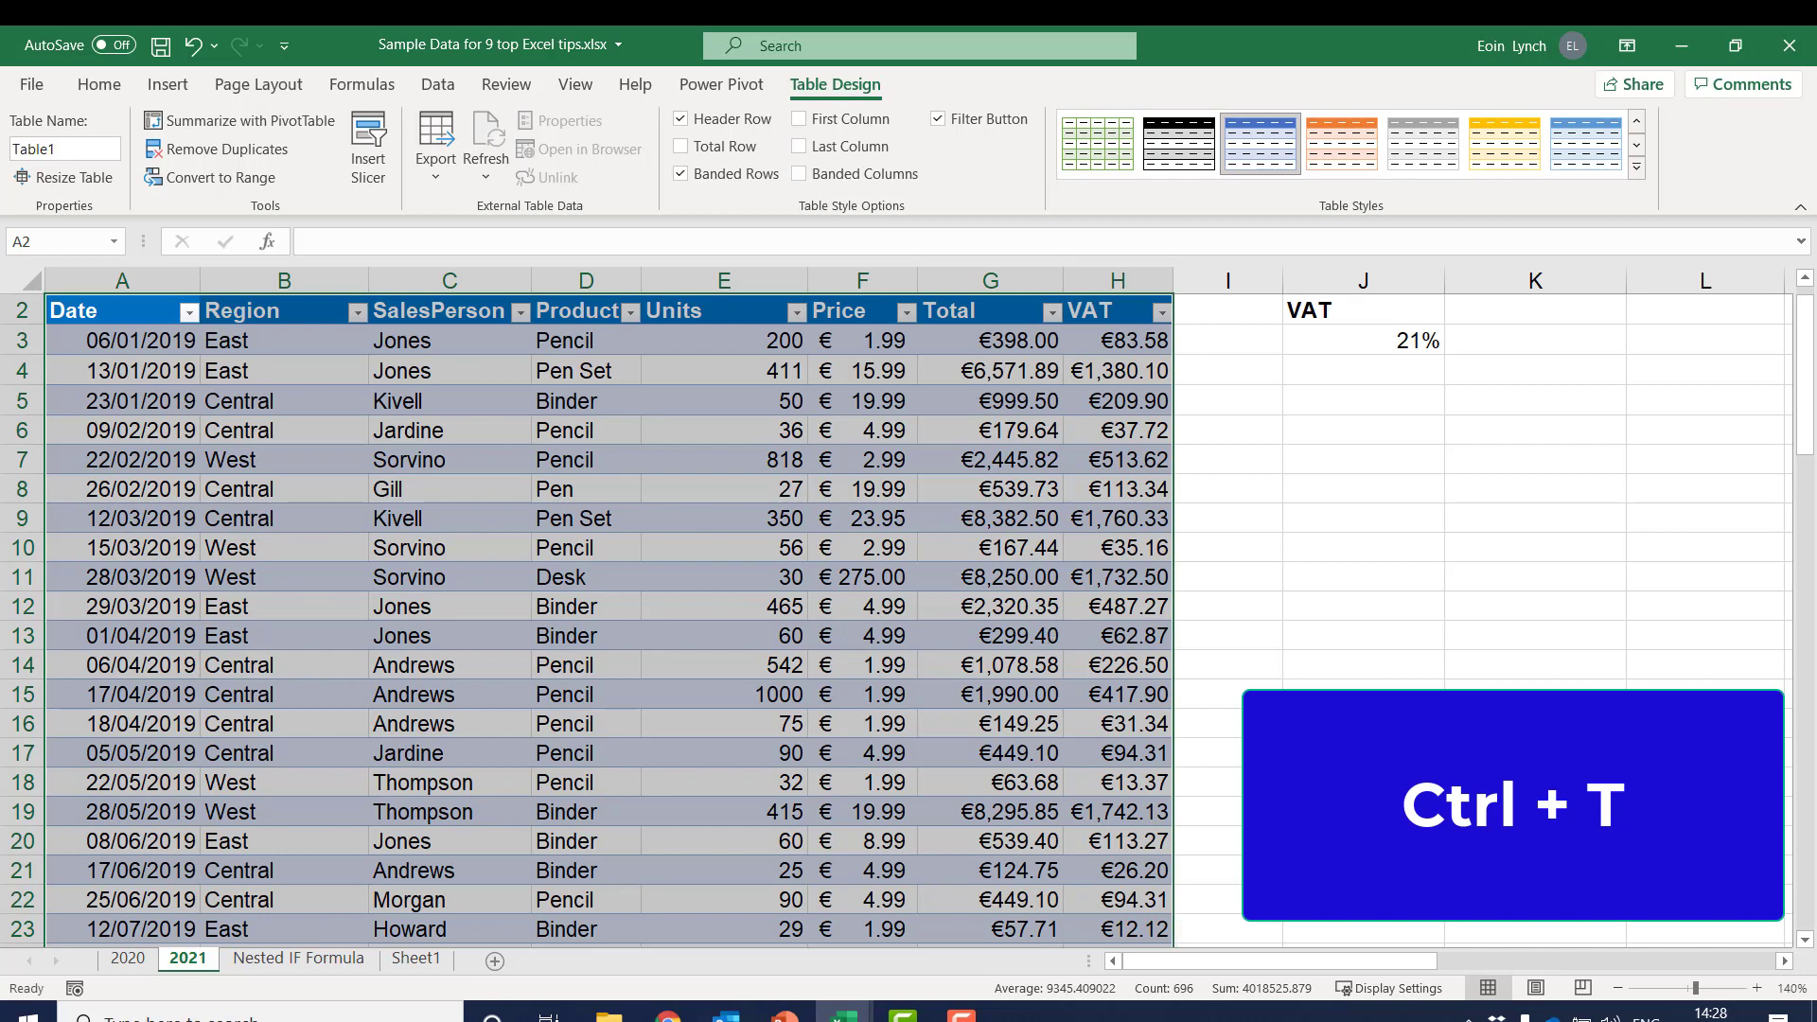
{"action": "left_click", "coordinate": [322, 959]}
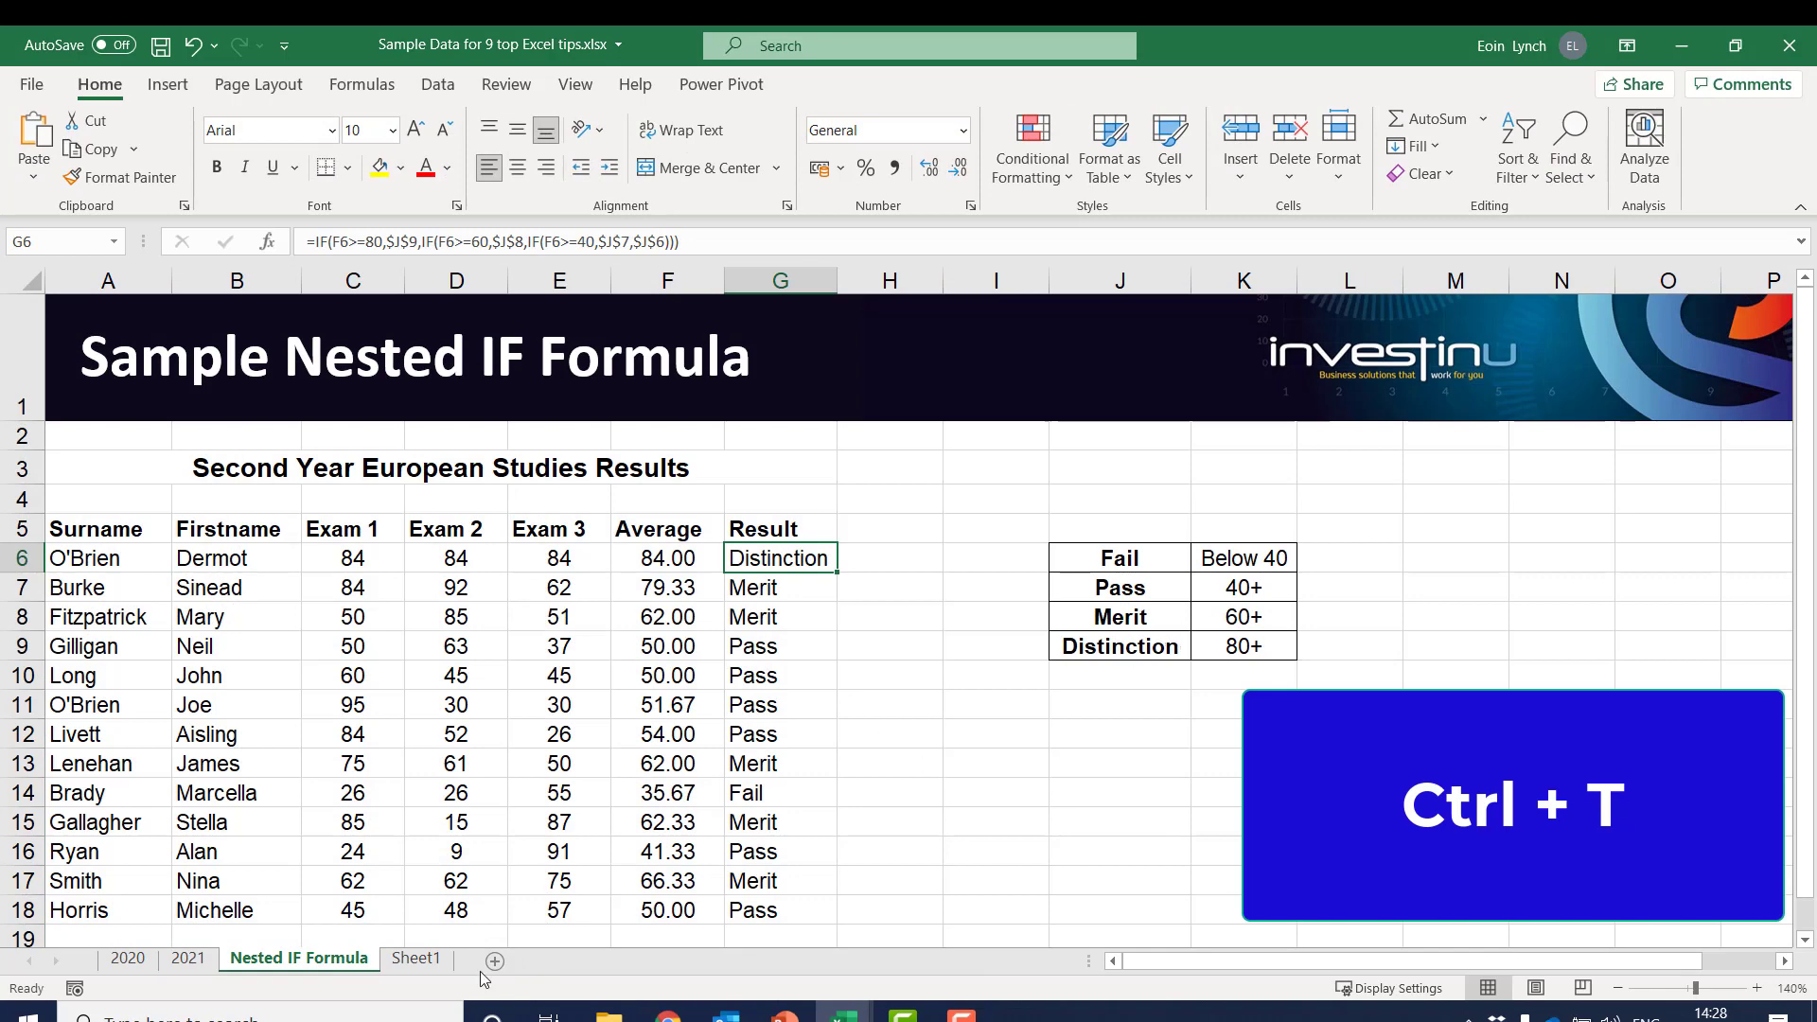
{"action": "left_click", "coordinate": [414, 958]}
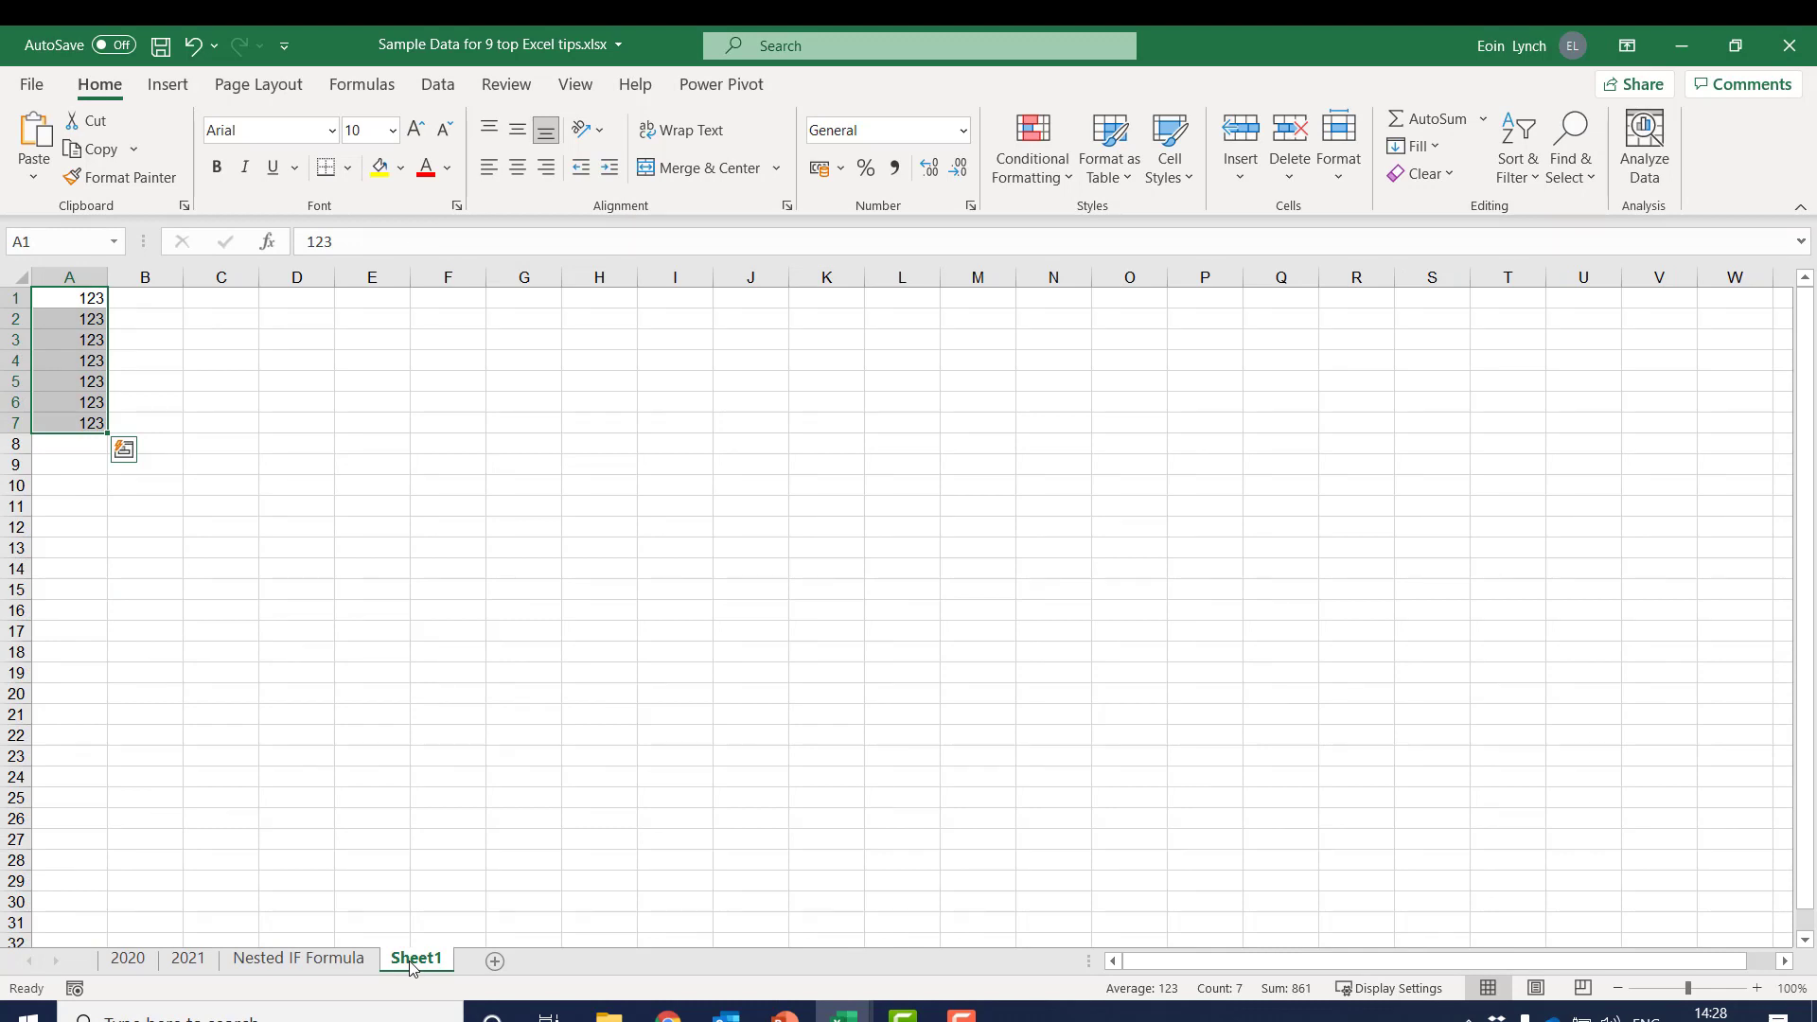
{"action": "left_click", "coordinate": [321, 961]}
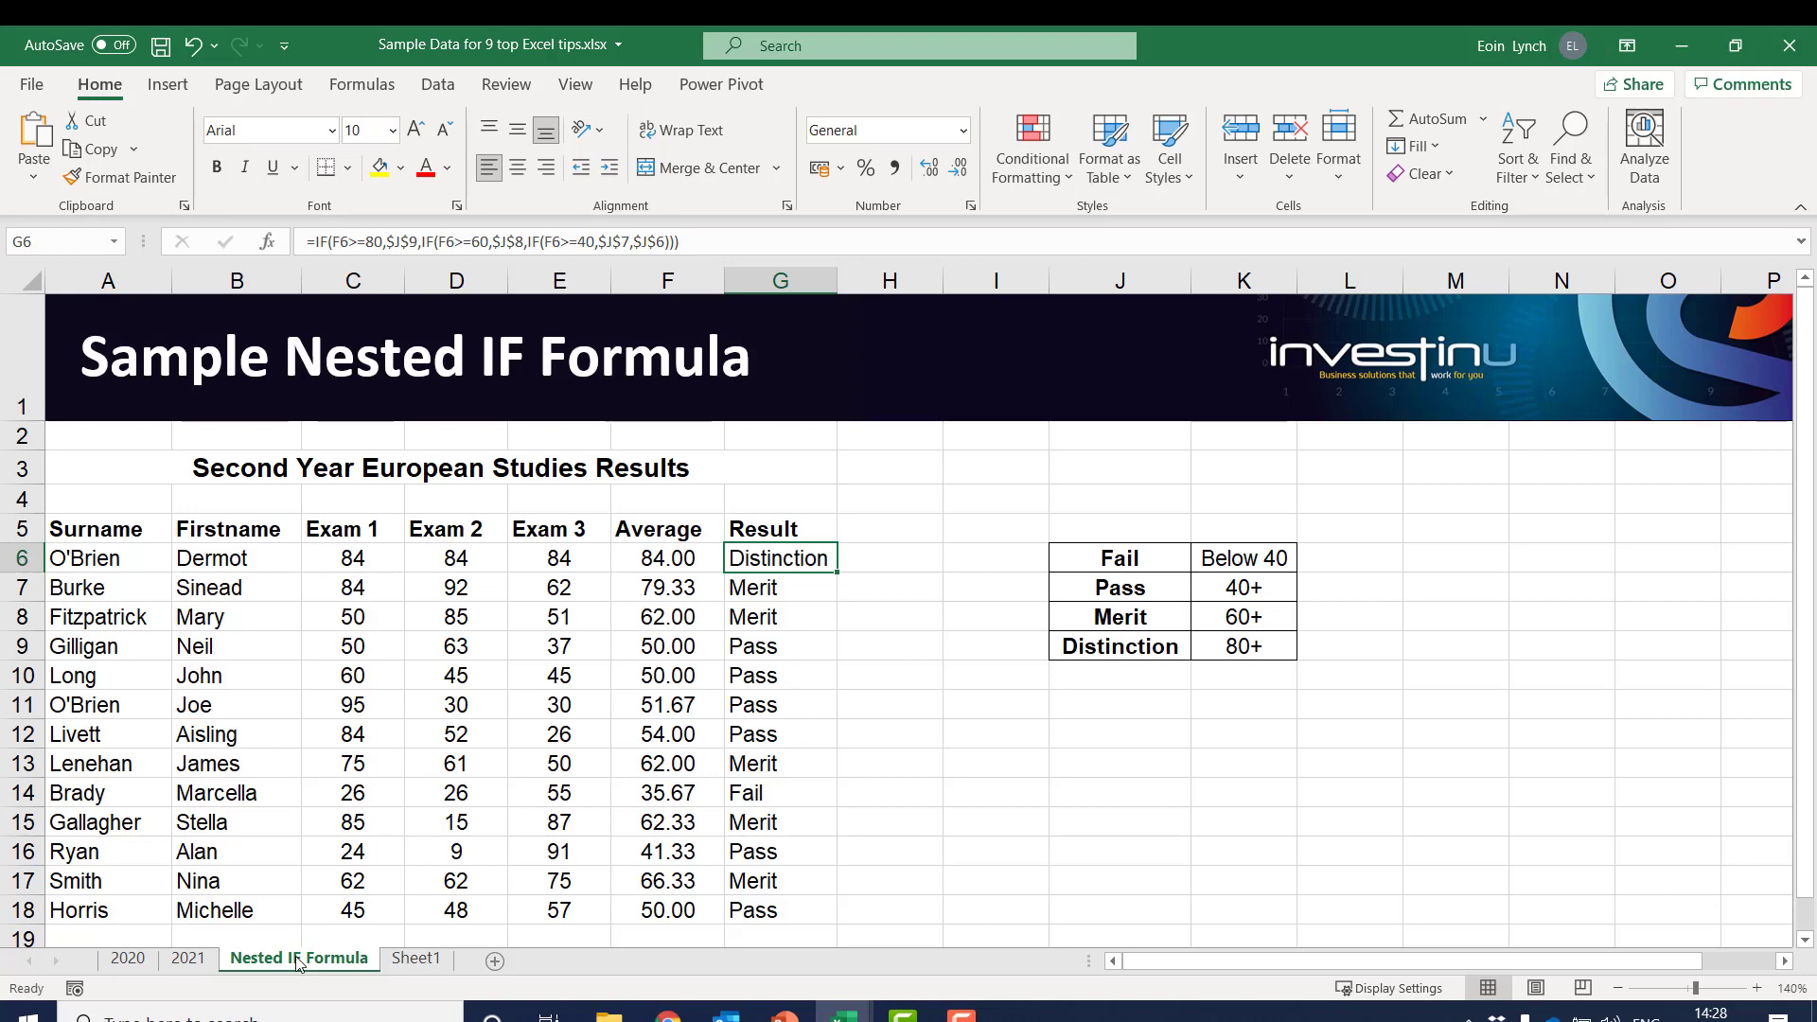
On Sheet1, replace the value in A1 with a person's full name and clear the 123 values from A2:A7
{"action": "left_click", "coordinate": [417, 959]}
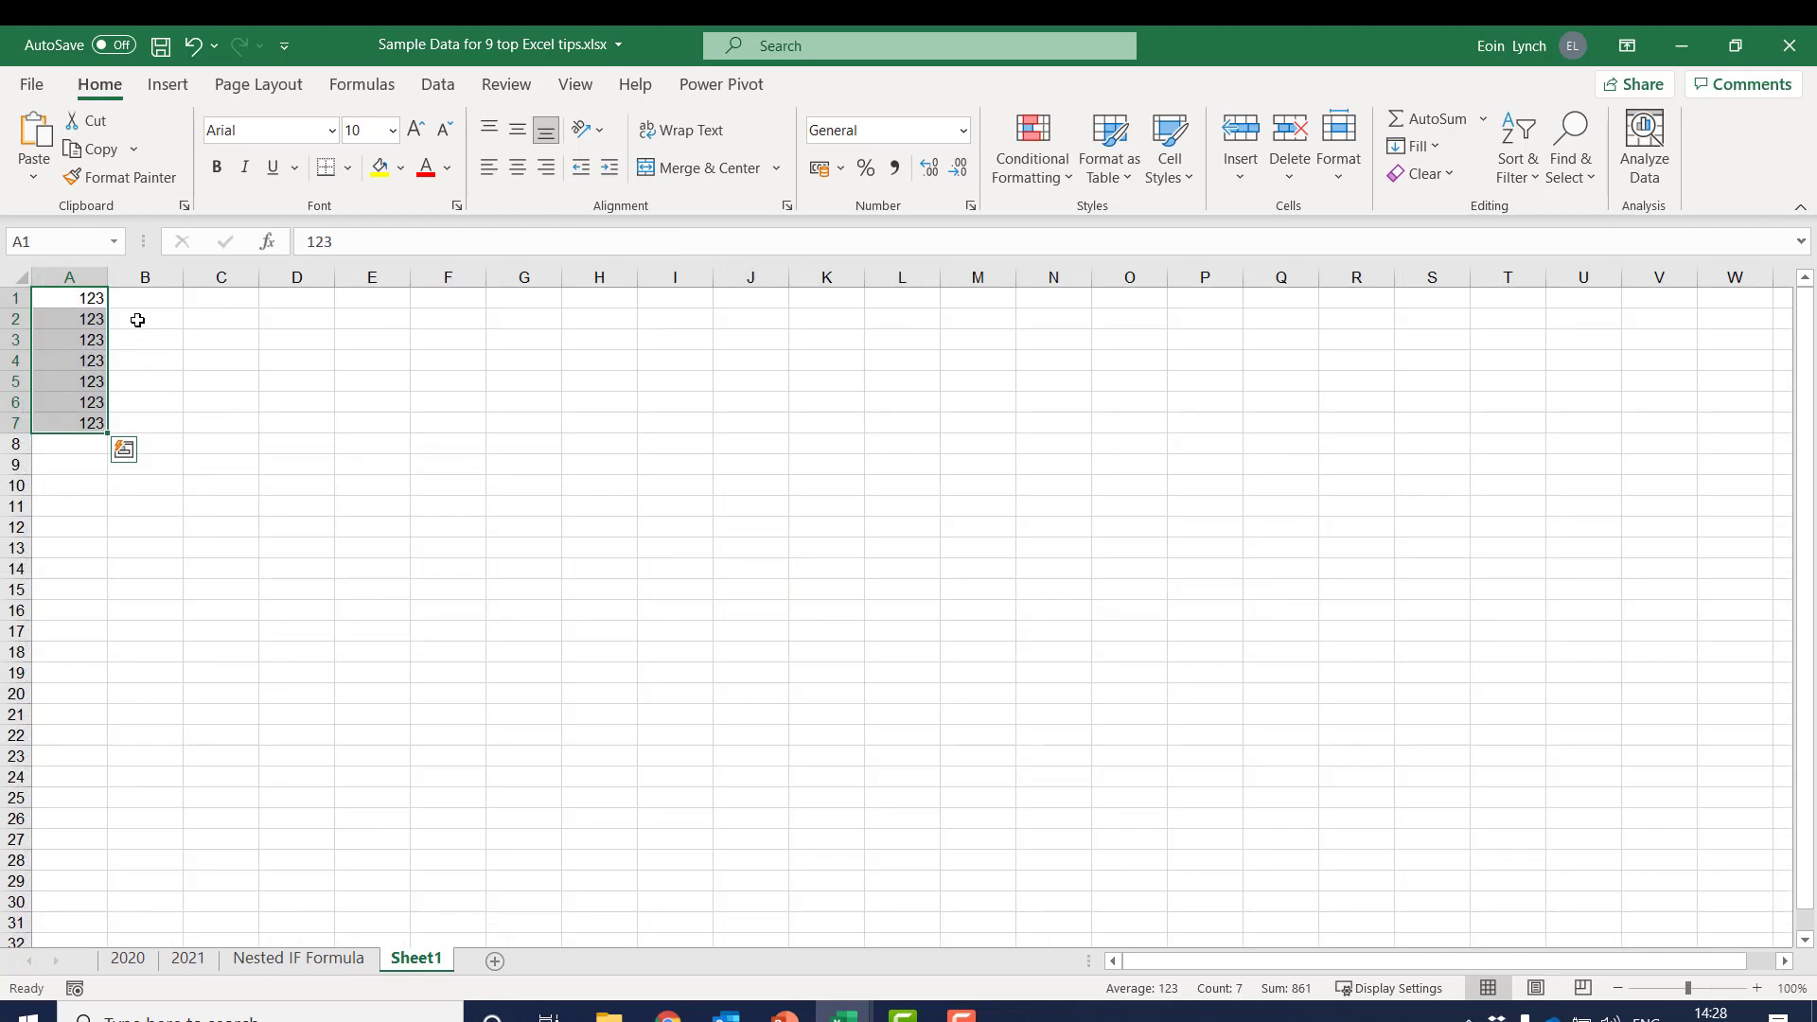
{"action": "left_click", "coordinate": [81, 298]}
{"action": "type", "text": "Eoin Lynch"}
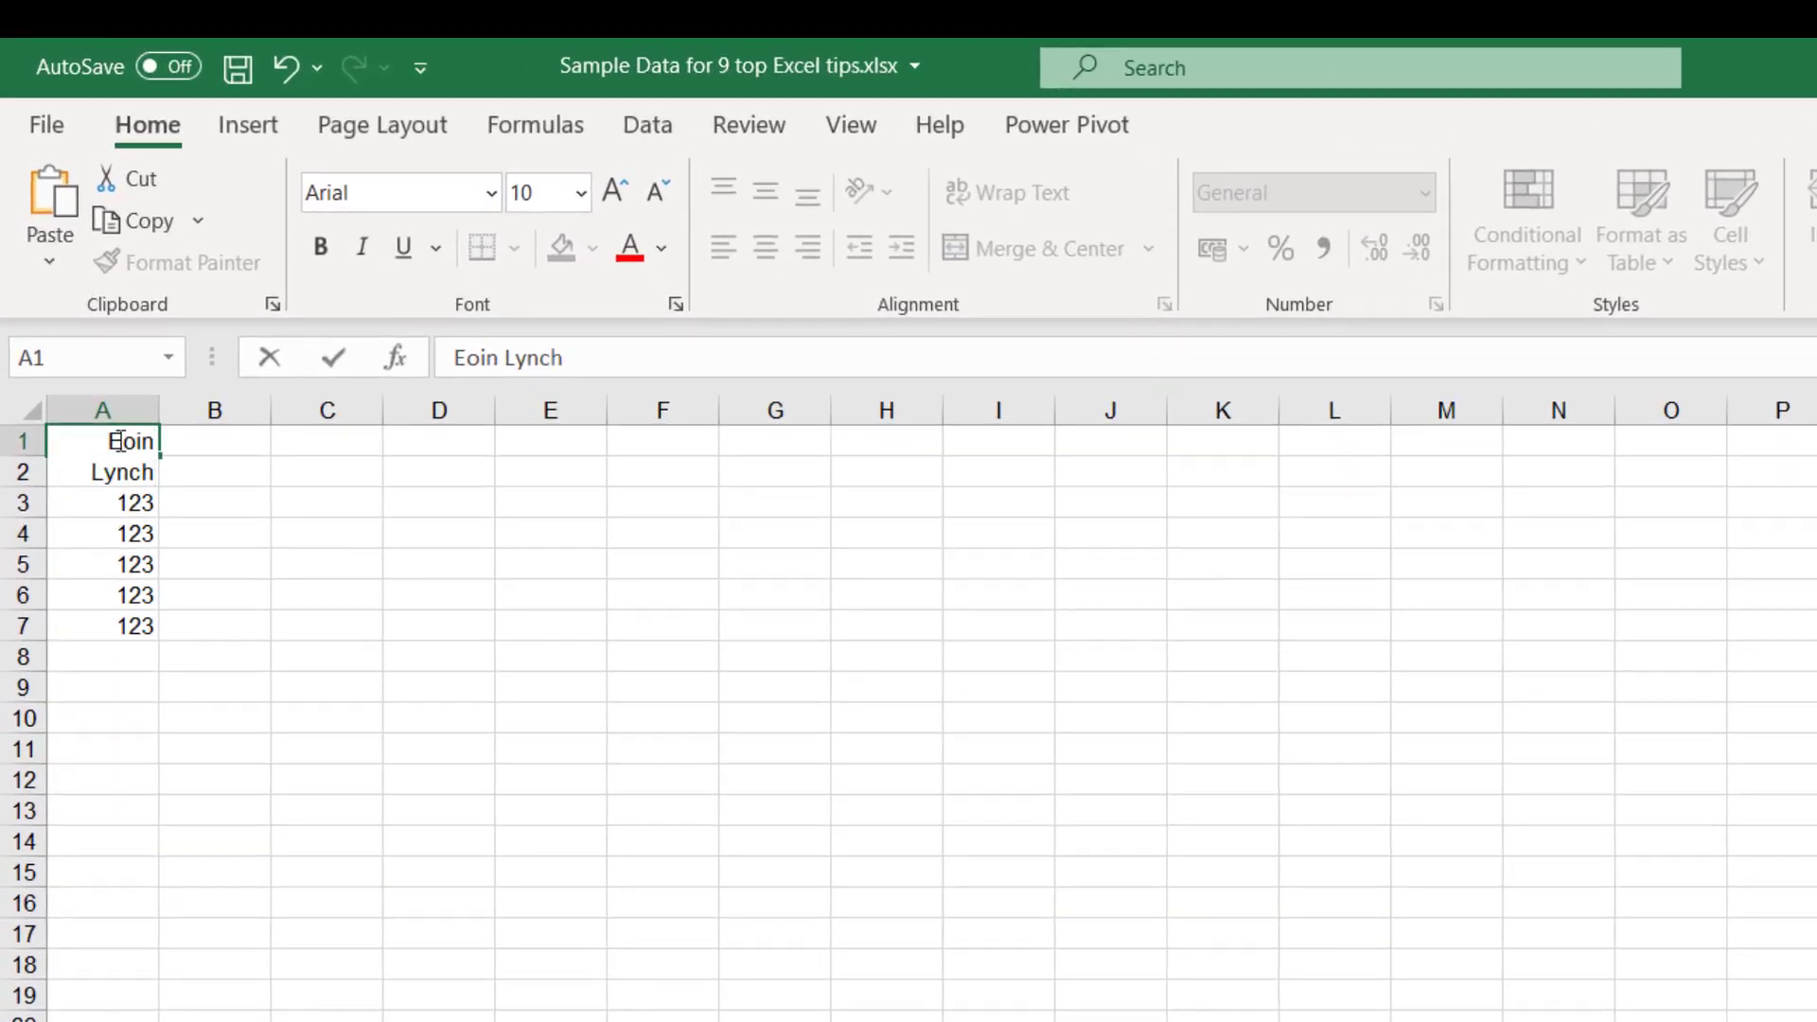
{"action": "key", "text": "Return"}
{"action": "key", "text": "ctrl+shift+Down"}
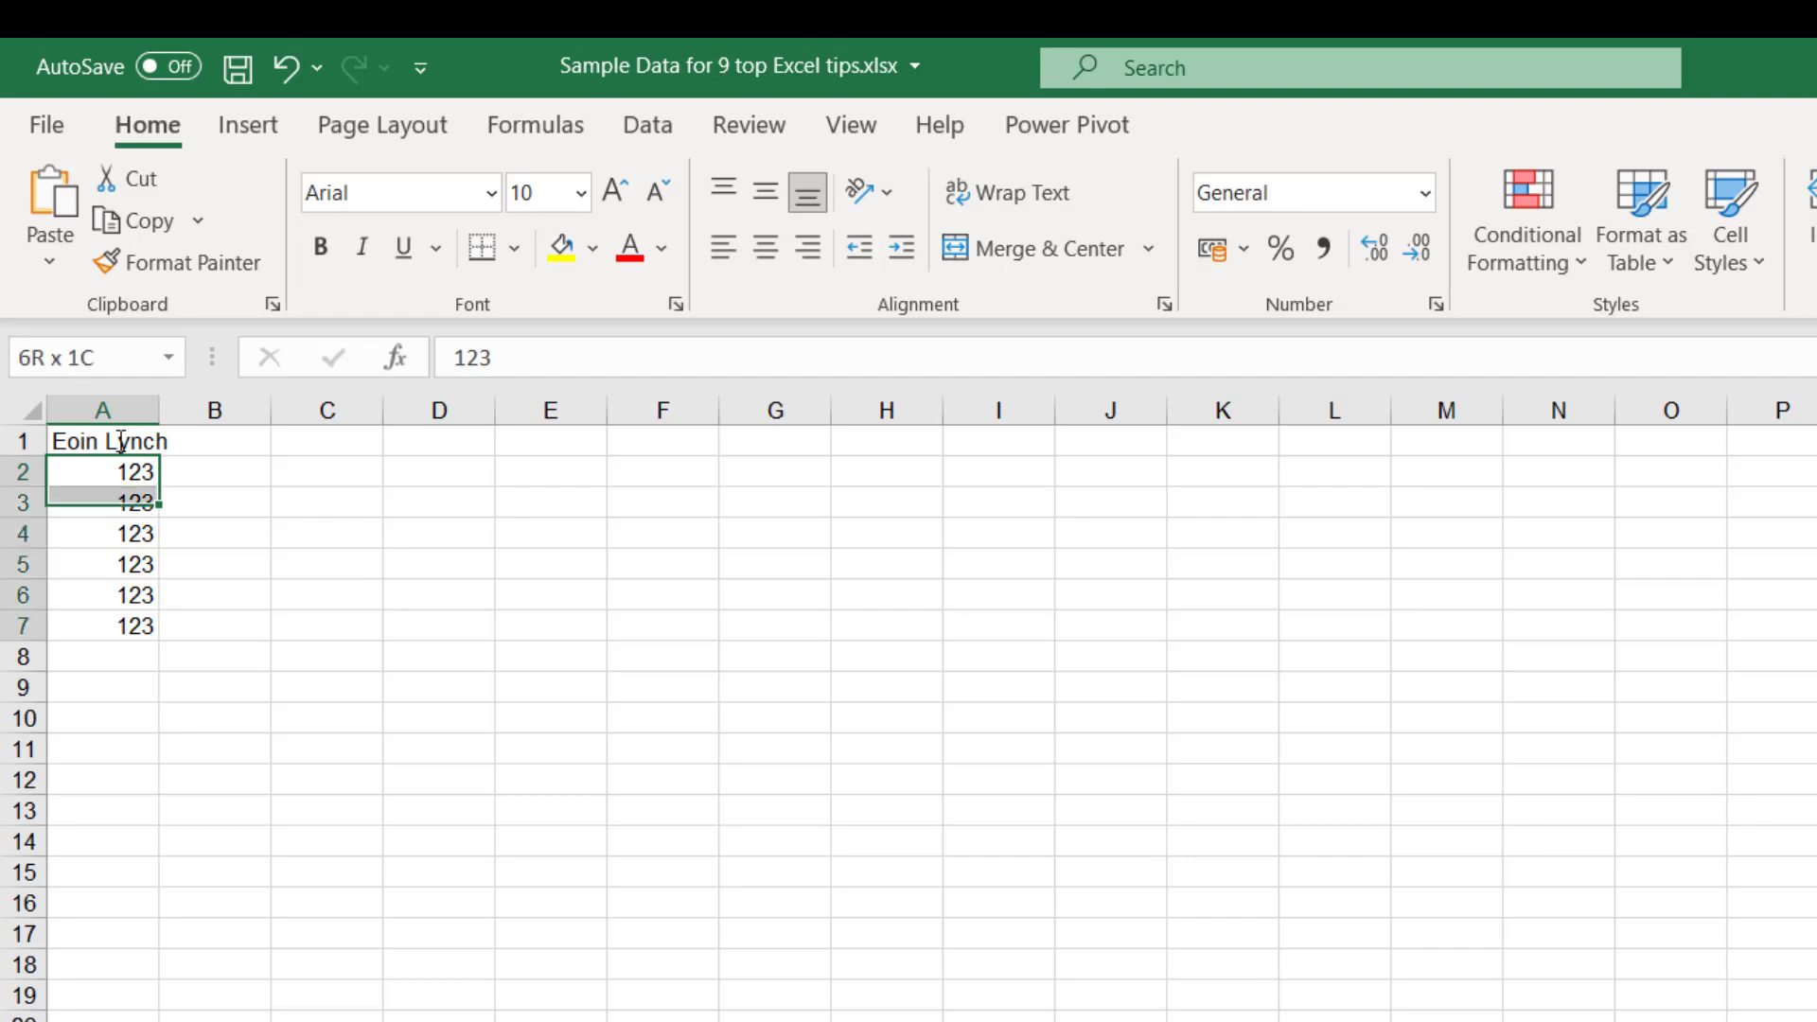
{"action": "key", "text": "Delete"}
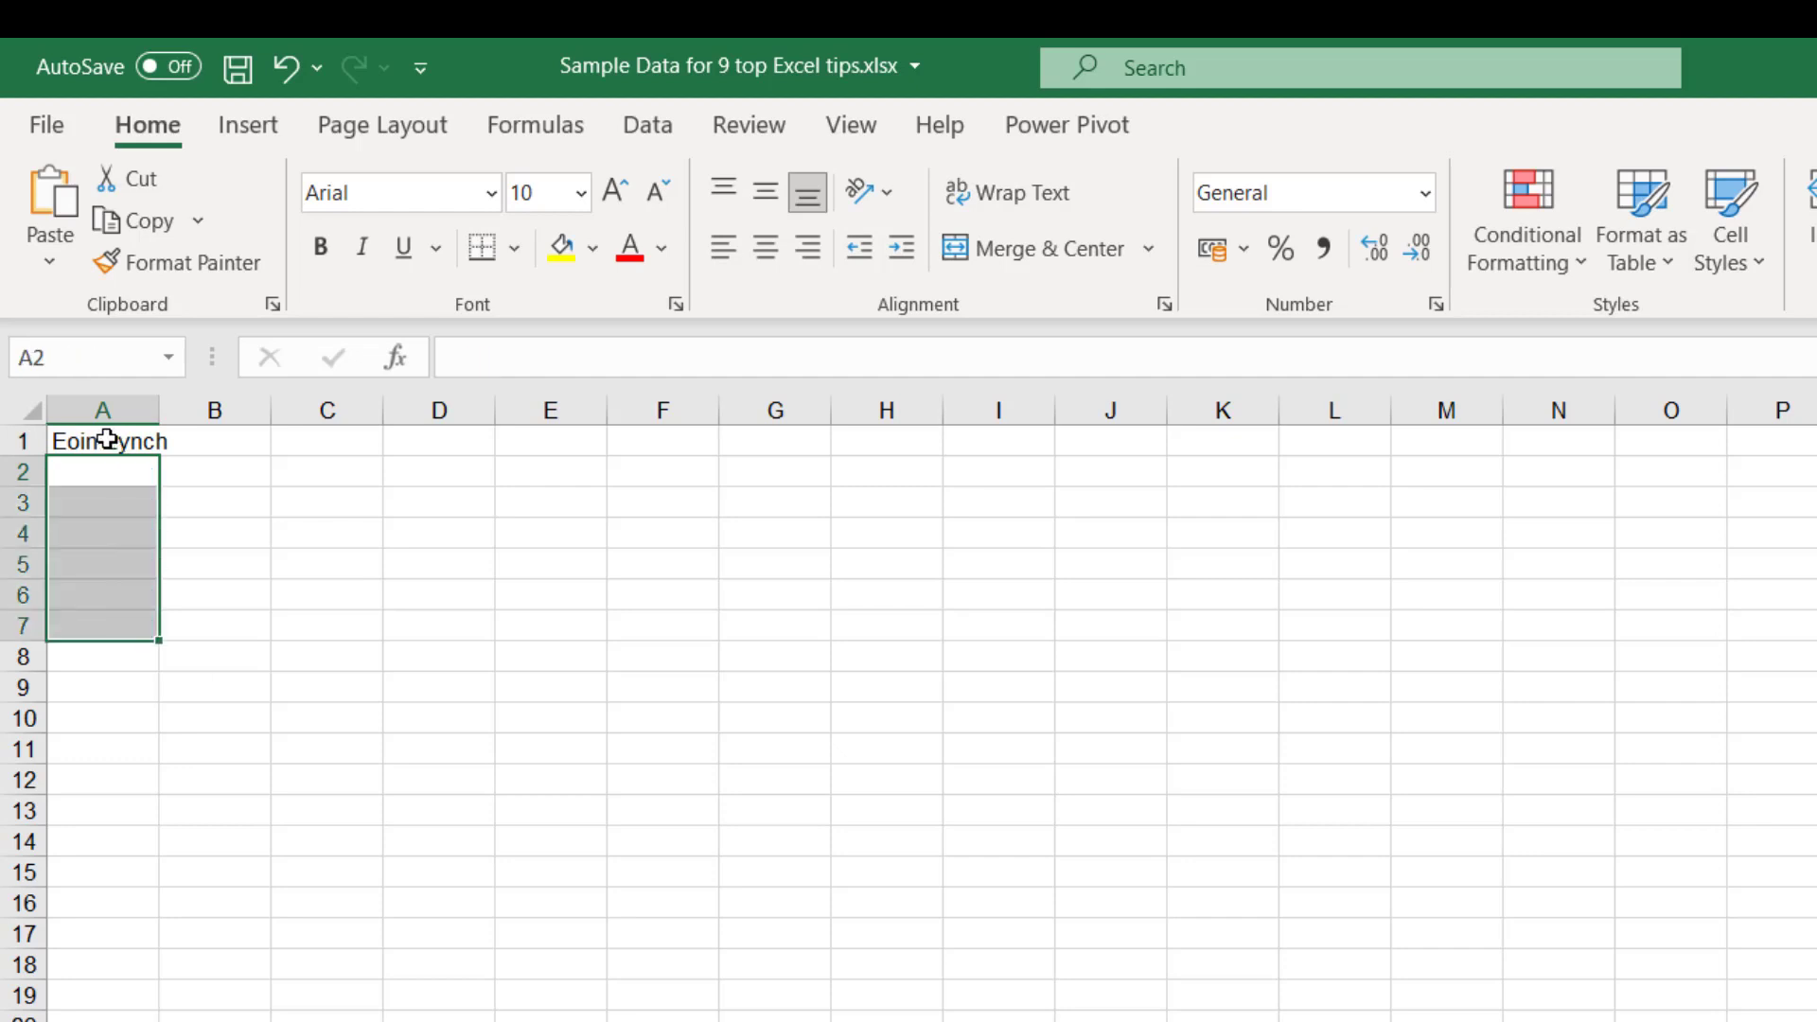
Widen column A so that the full name in A1 fits inside its cell
{"action": "left_click", "coordinate": [114, 441]}
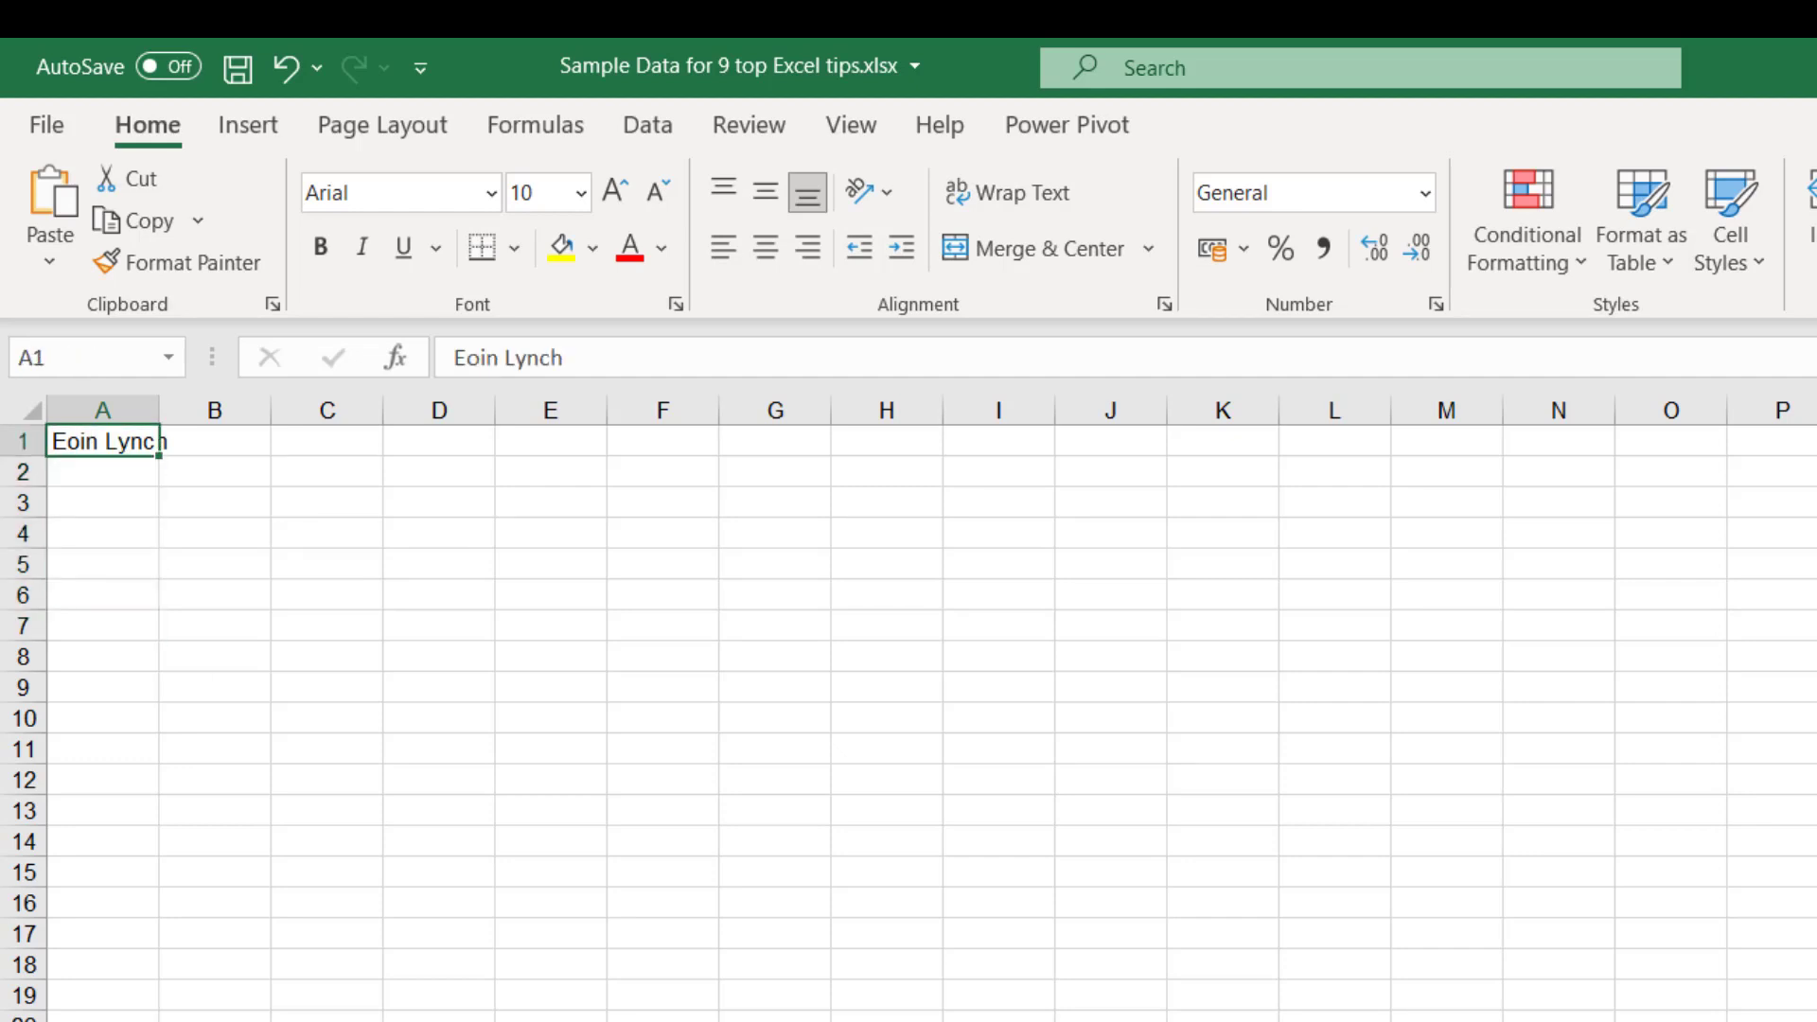
{"action": "scroll", "coordinate": [503, 487], "scroll_direction": "up", "scroll_amount": 3}
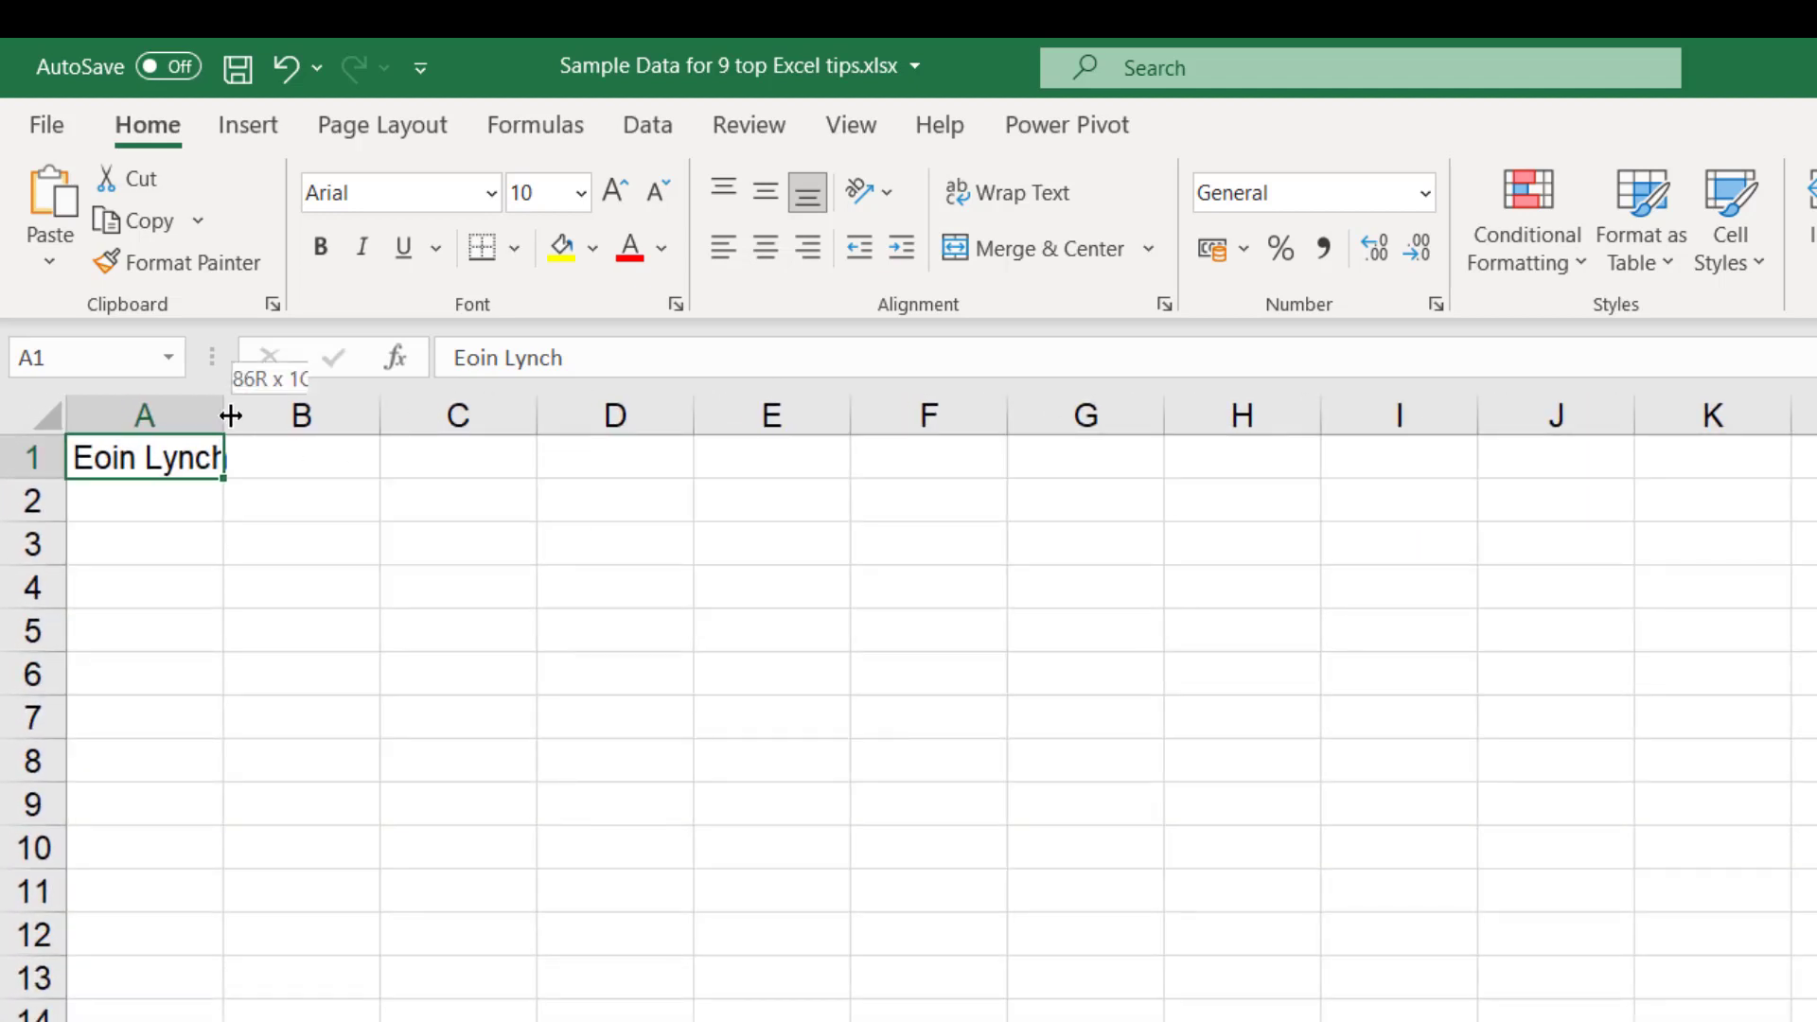
{"action": "left_click_drag", "start_coordinate": [230, 416], "coordinate": [348, 417]}
Enter three more people's full names in cells A2, A3 and A4, first name followed by surname
{"action": "left_click", "coordinate": [184, 500]}
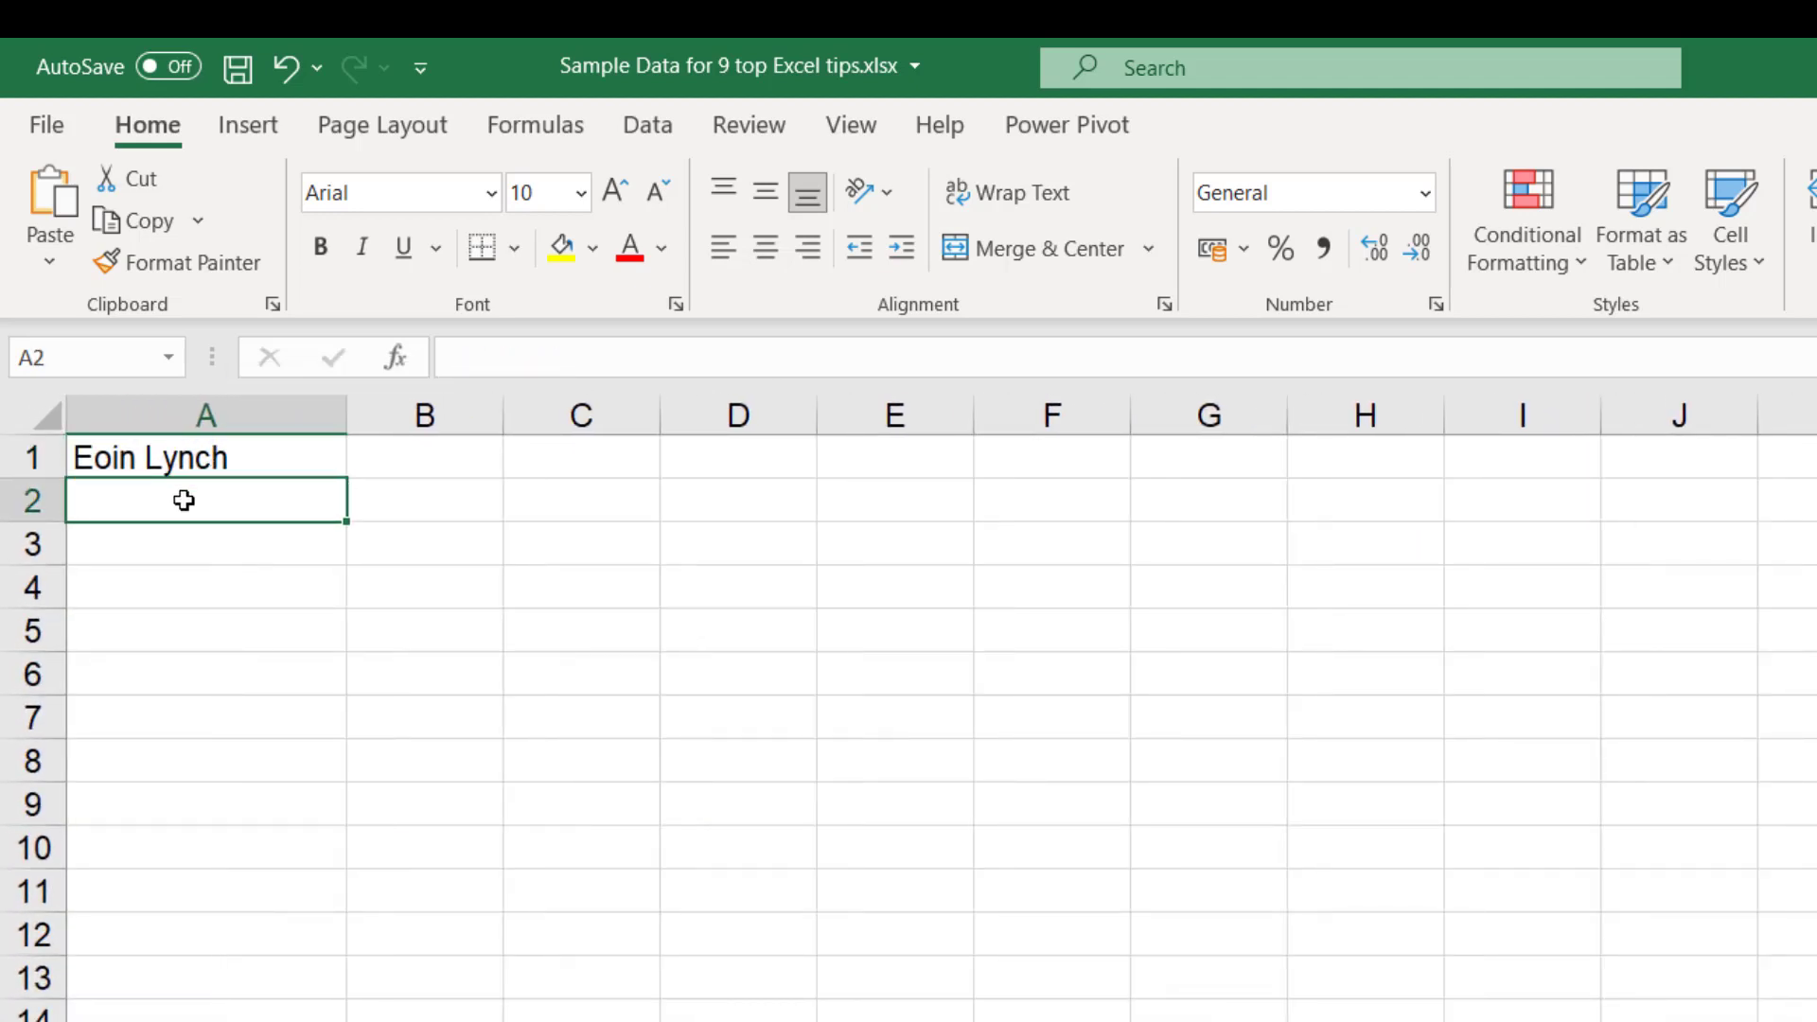
{"action": "type", "text": "C"}
{"action": "key", "text": "BackSpace"}
{"action": "key", "text": "BackSpace"}
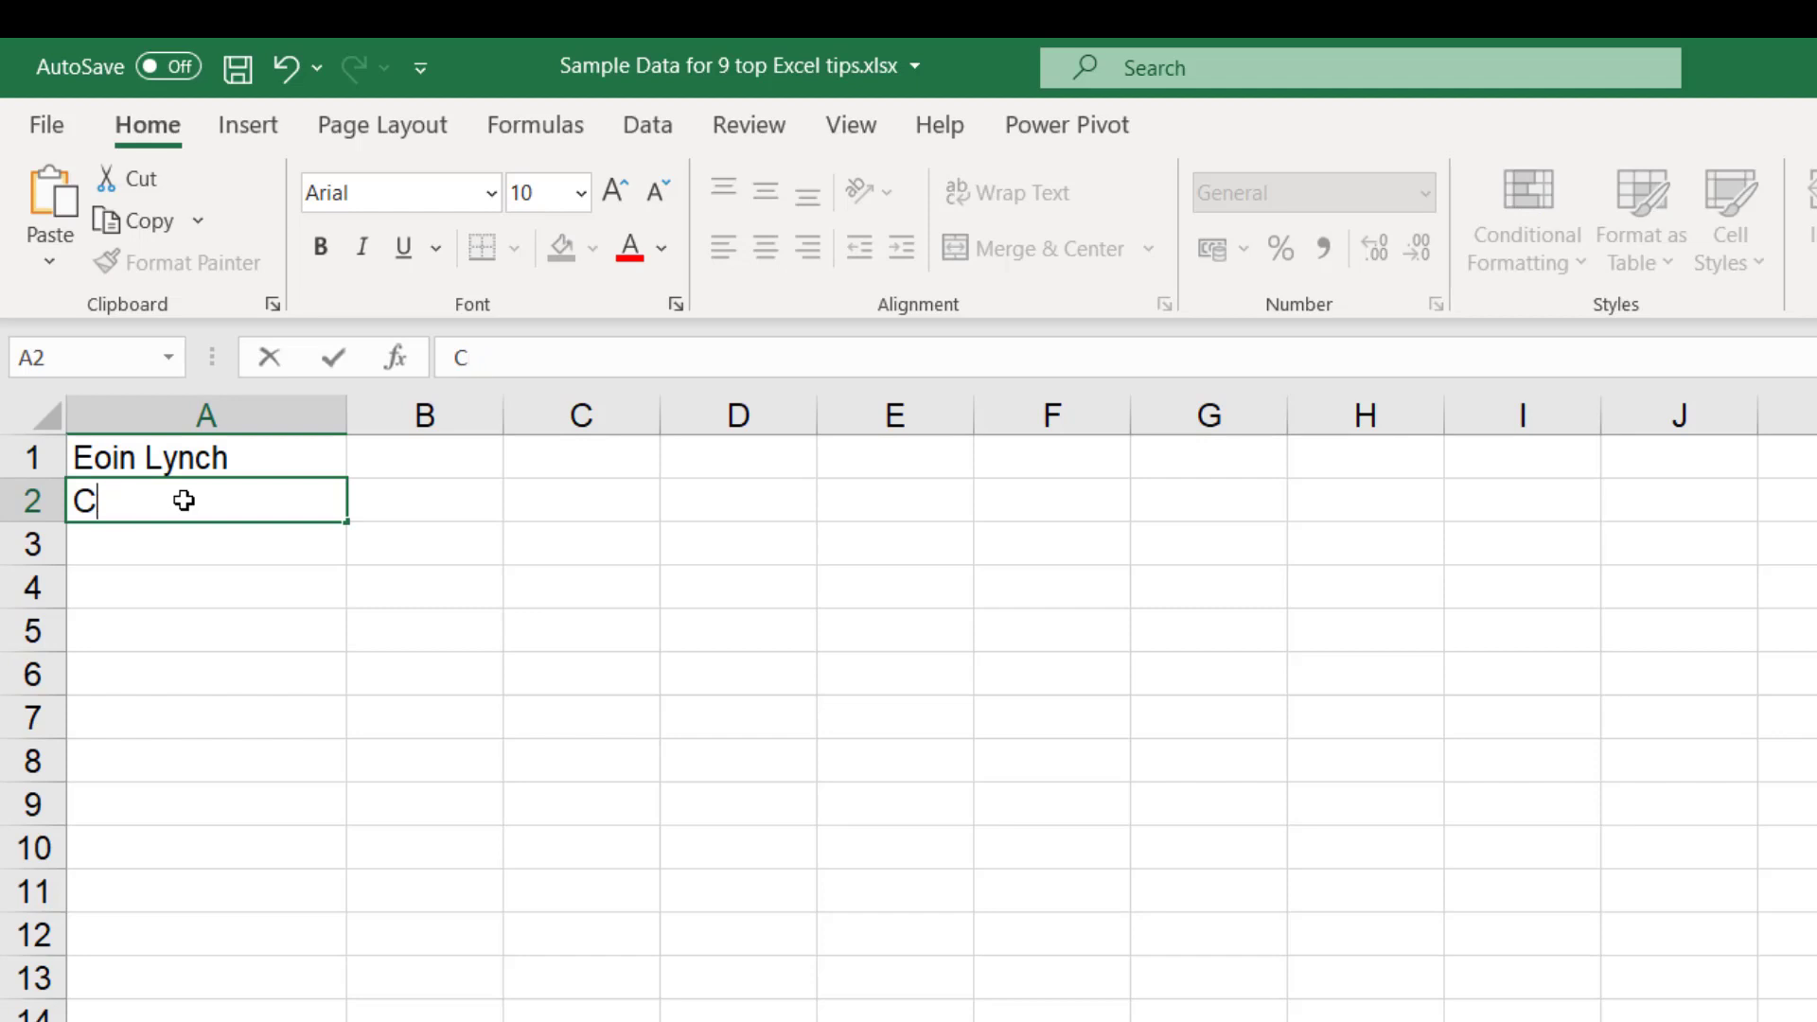
{"action": "type", "text": "ara Martin"}
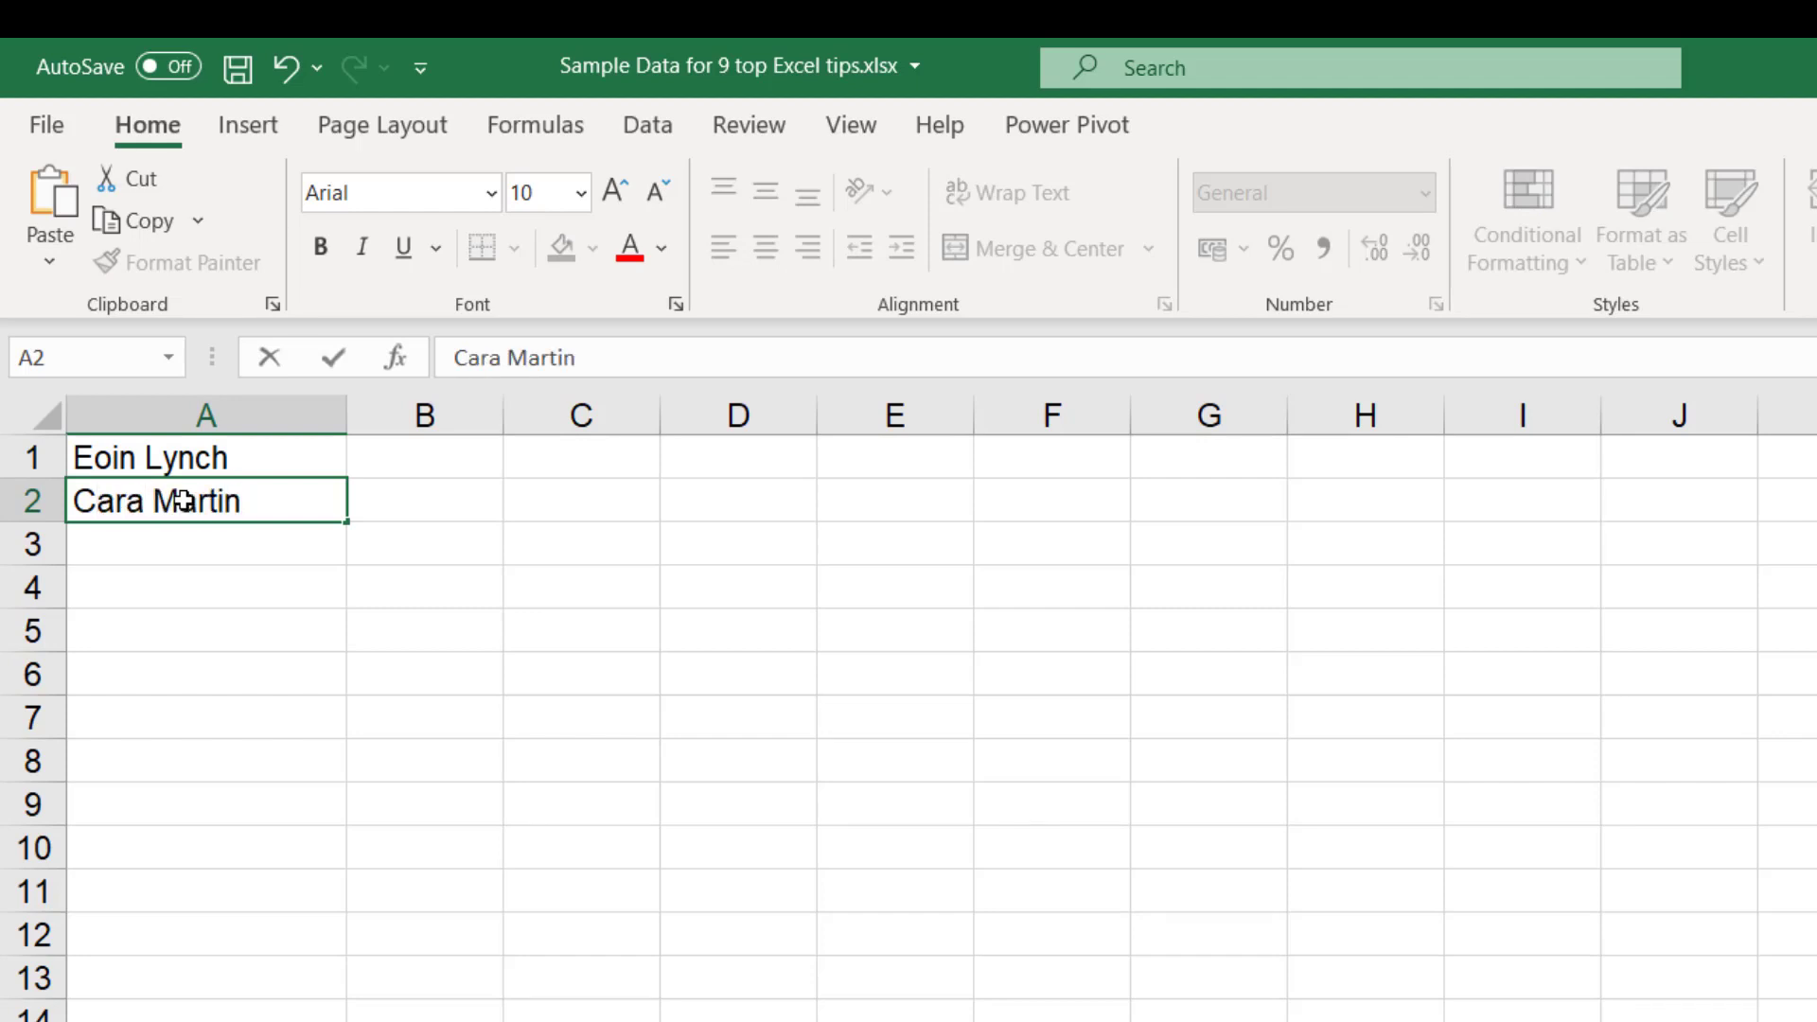
{"action": "key", "text": "Return"}
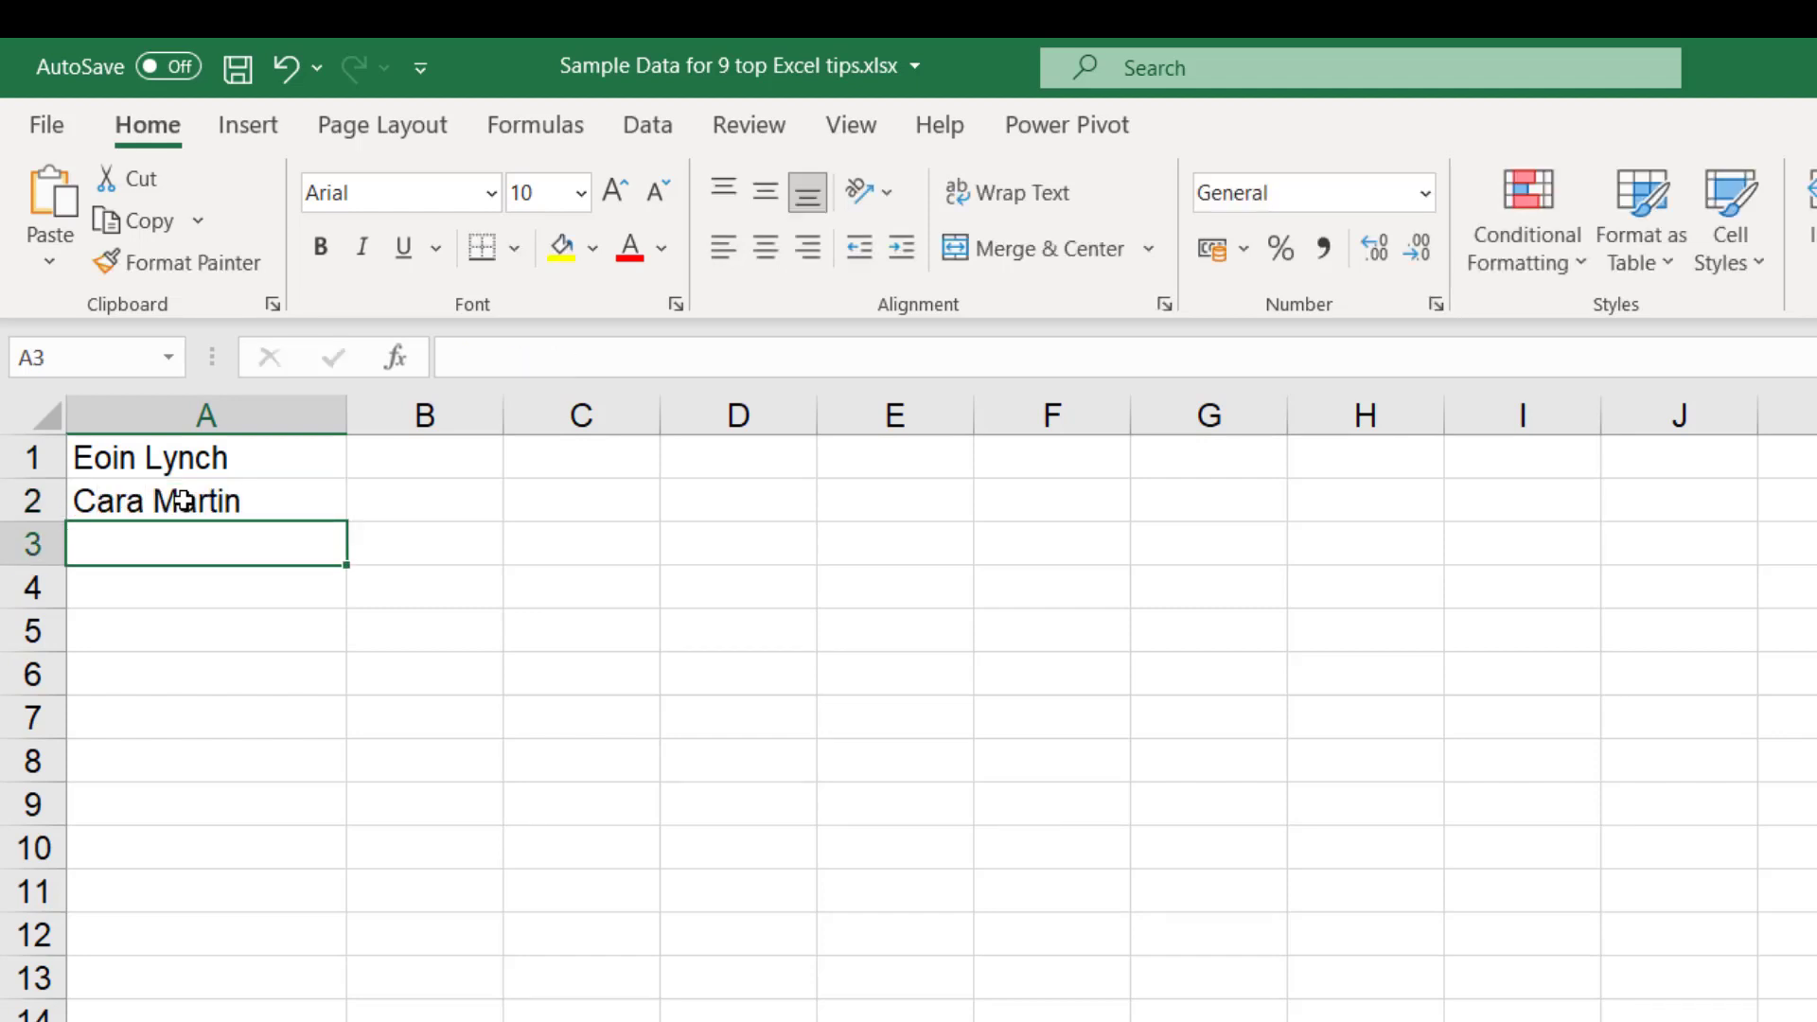
{"action": "type", "text": "David Smith"}
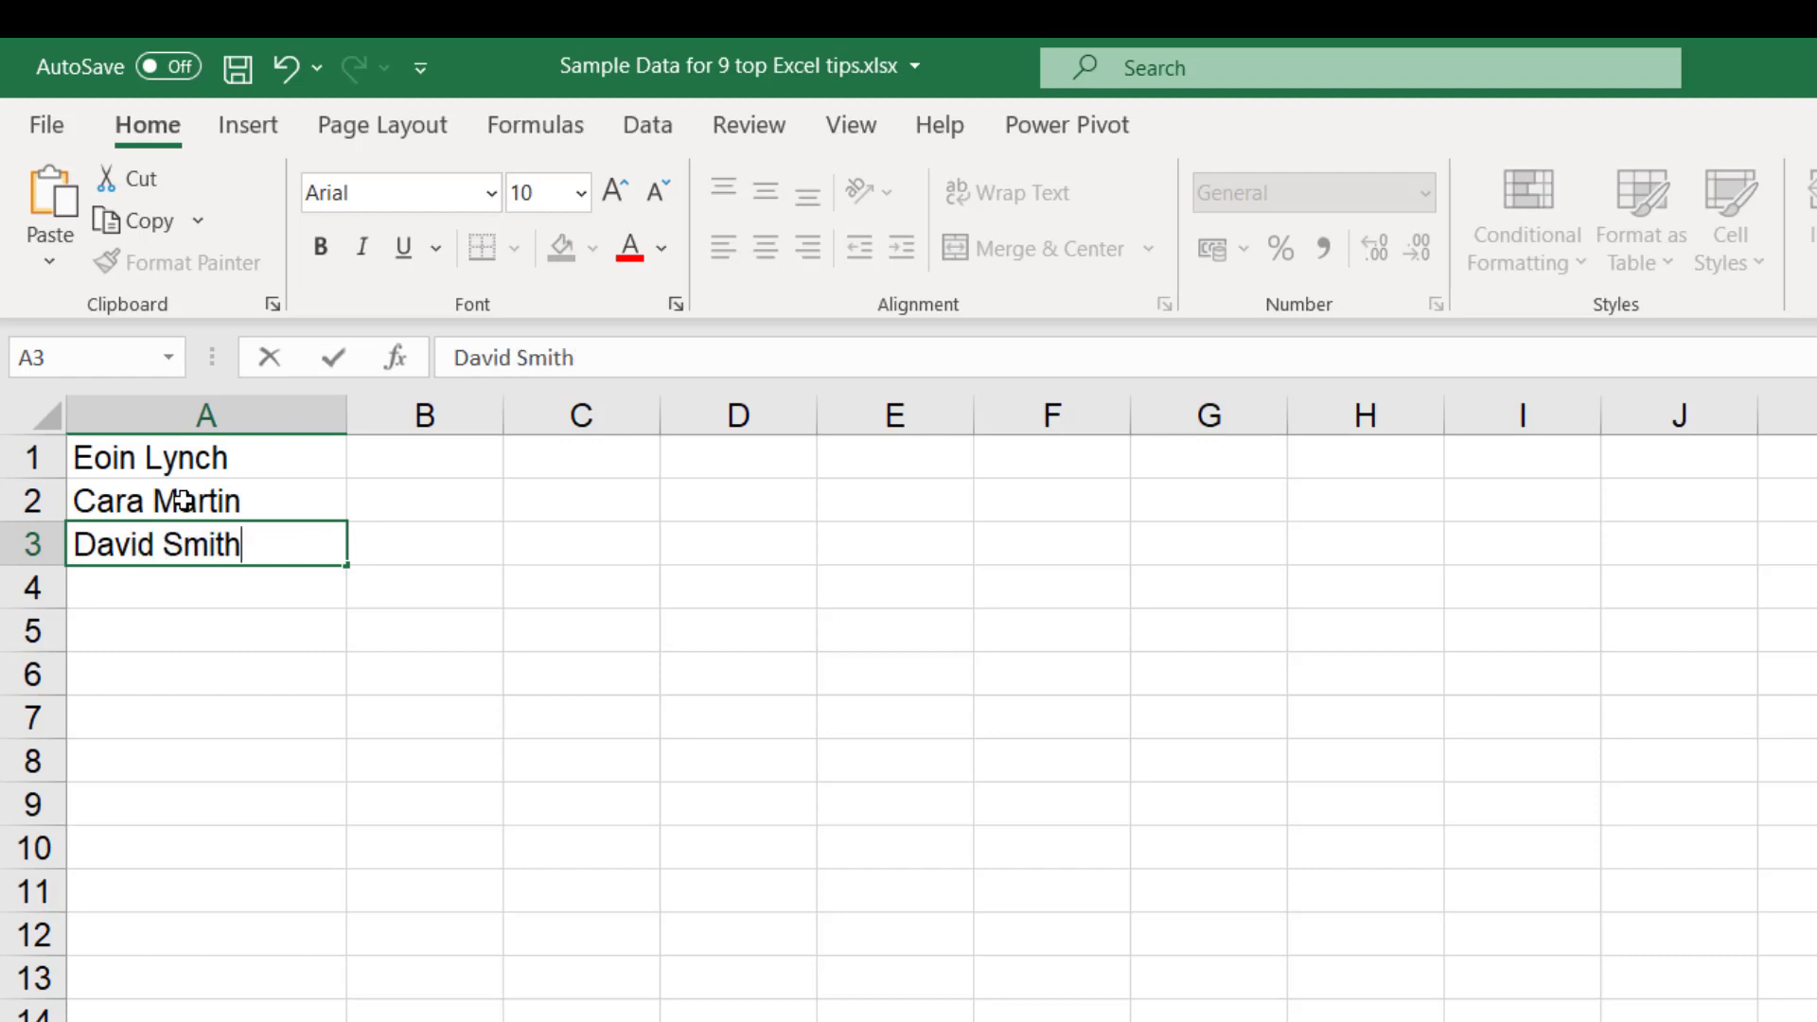
{"action": "key", "text": "Return"}
{"action": "type", "text": "Cla"}
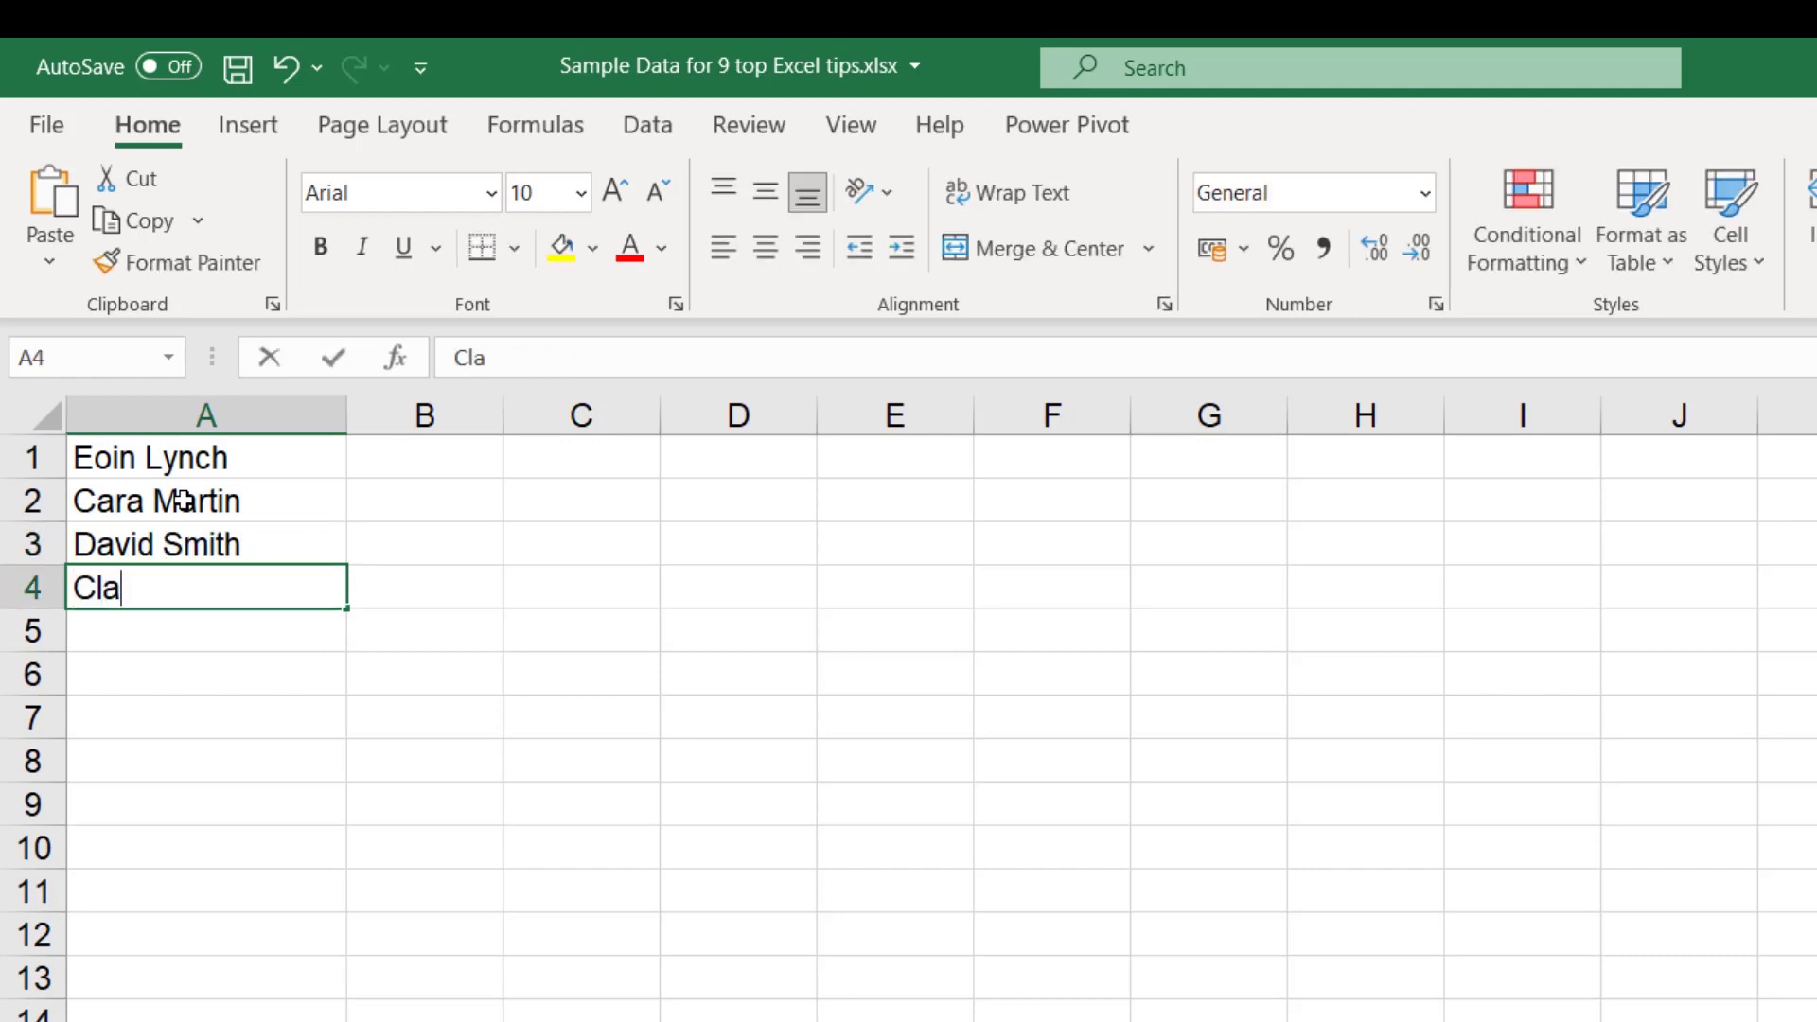
{"action": "type", "text": "ie Dunne"}
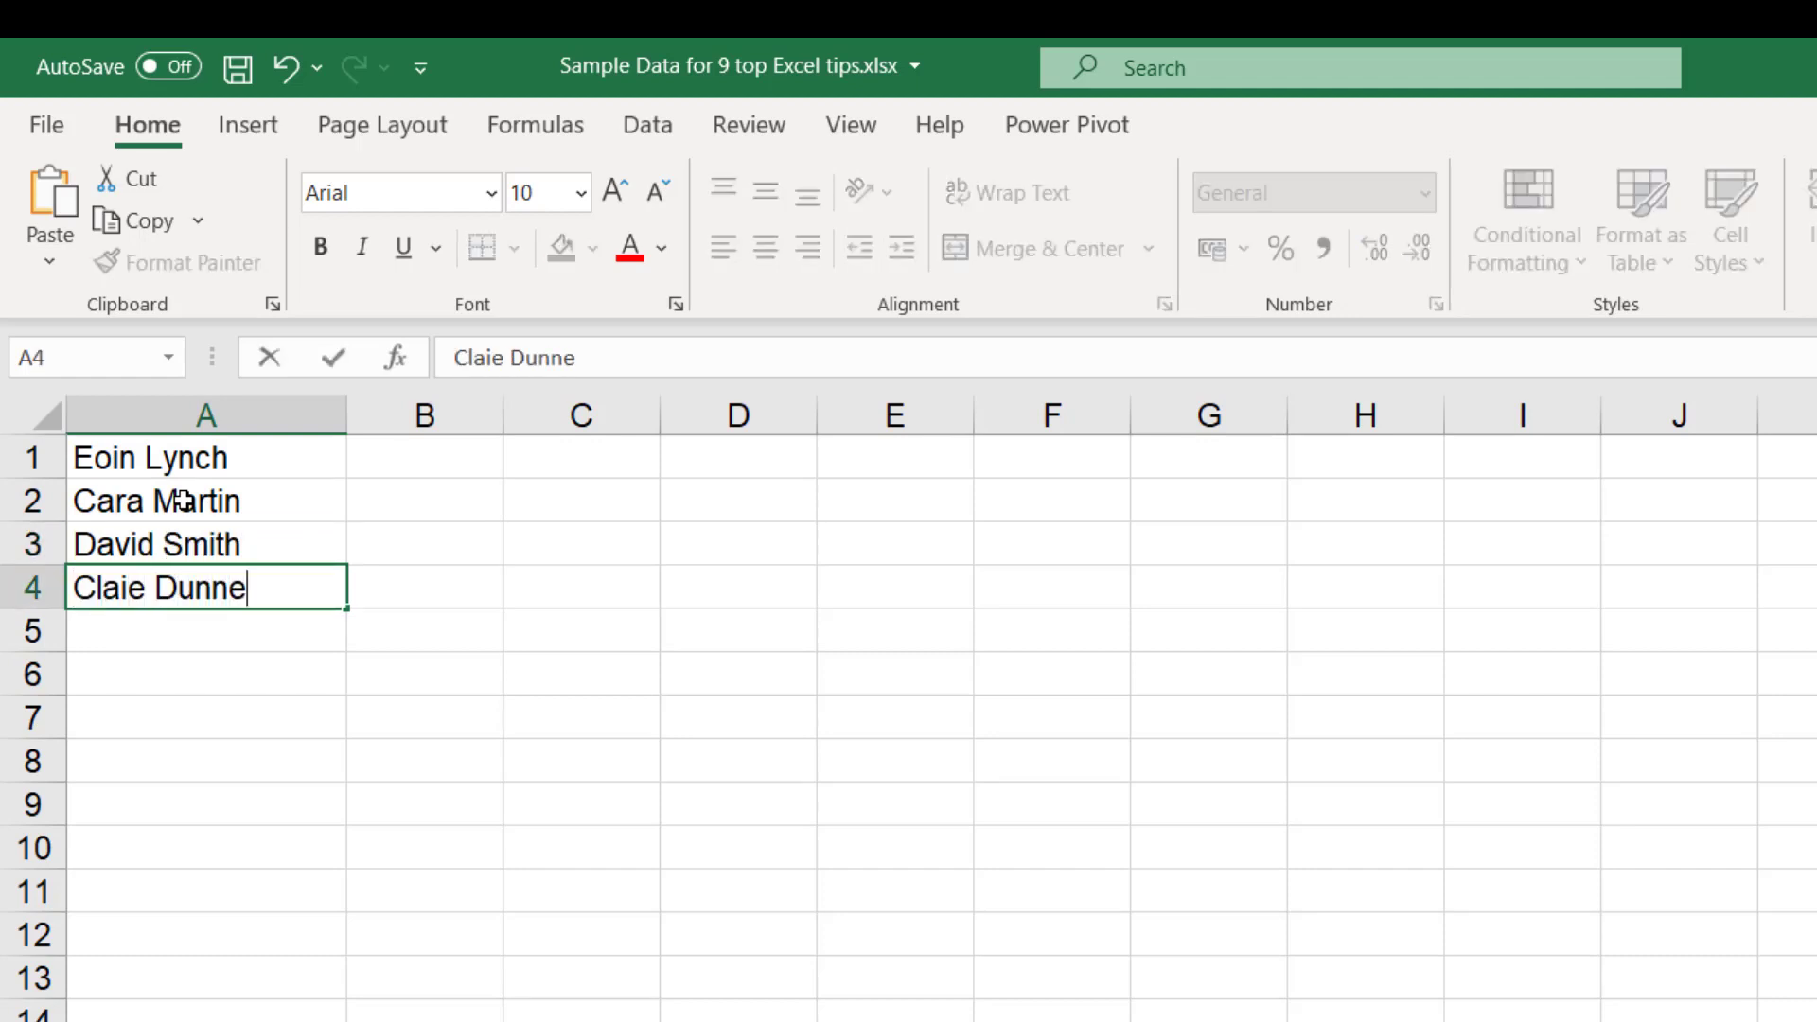
{"action": "key", "text": "Return"}
Enter the first name from A1 in B1 and Flash Fill the remaining first names into B2:B4
{"action": "left_click", "coordinate": [475, 454]}
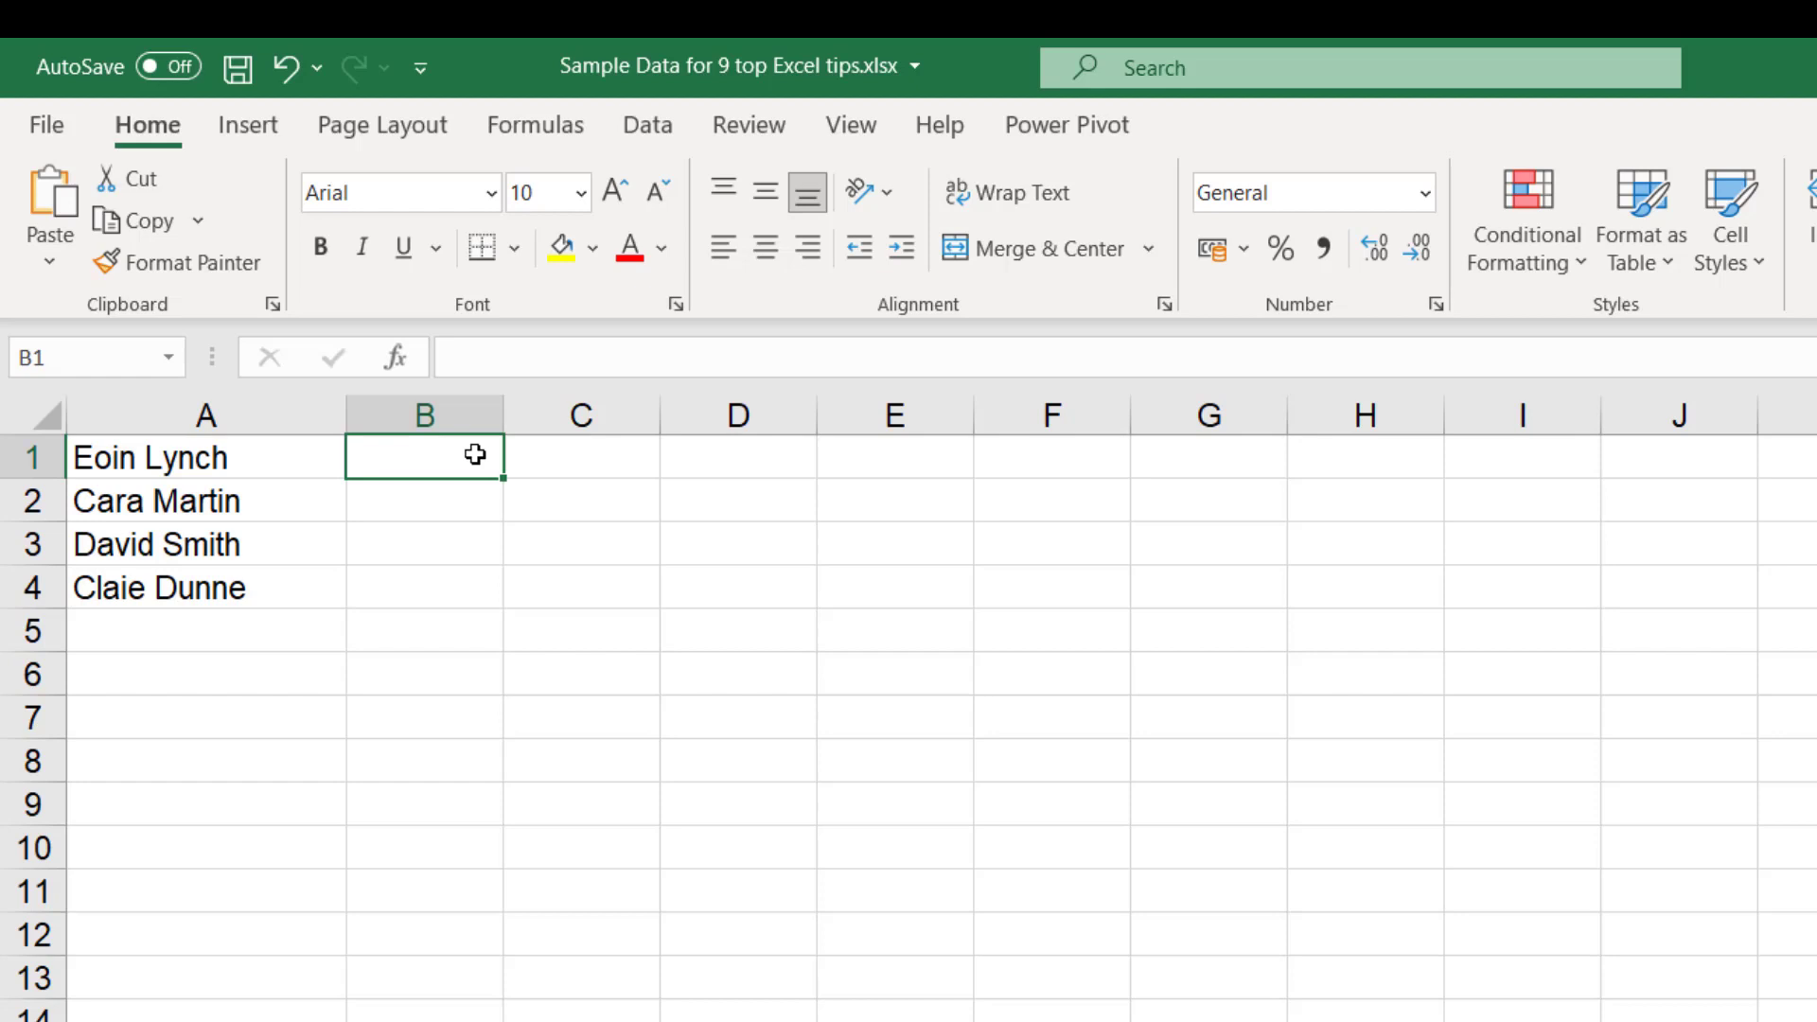
{"action": "type", "text": "Eoin"}
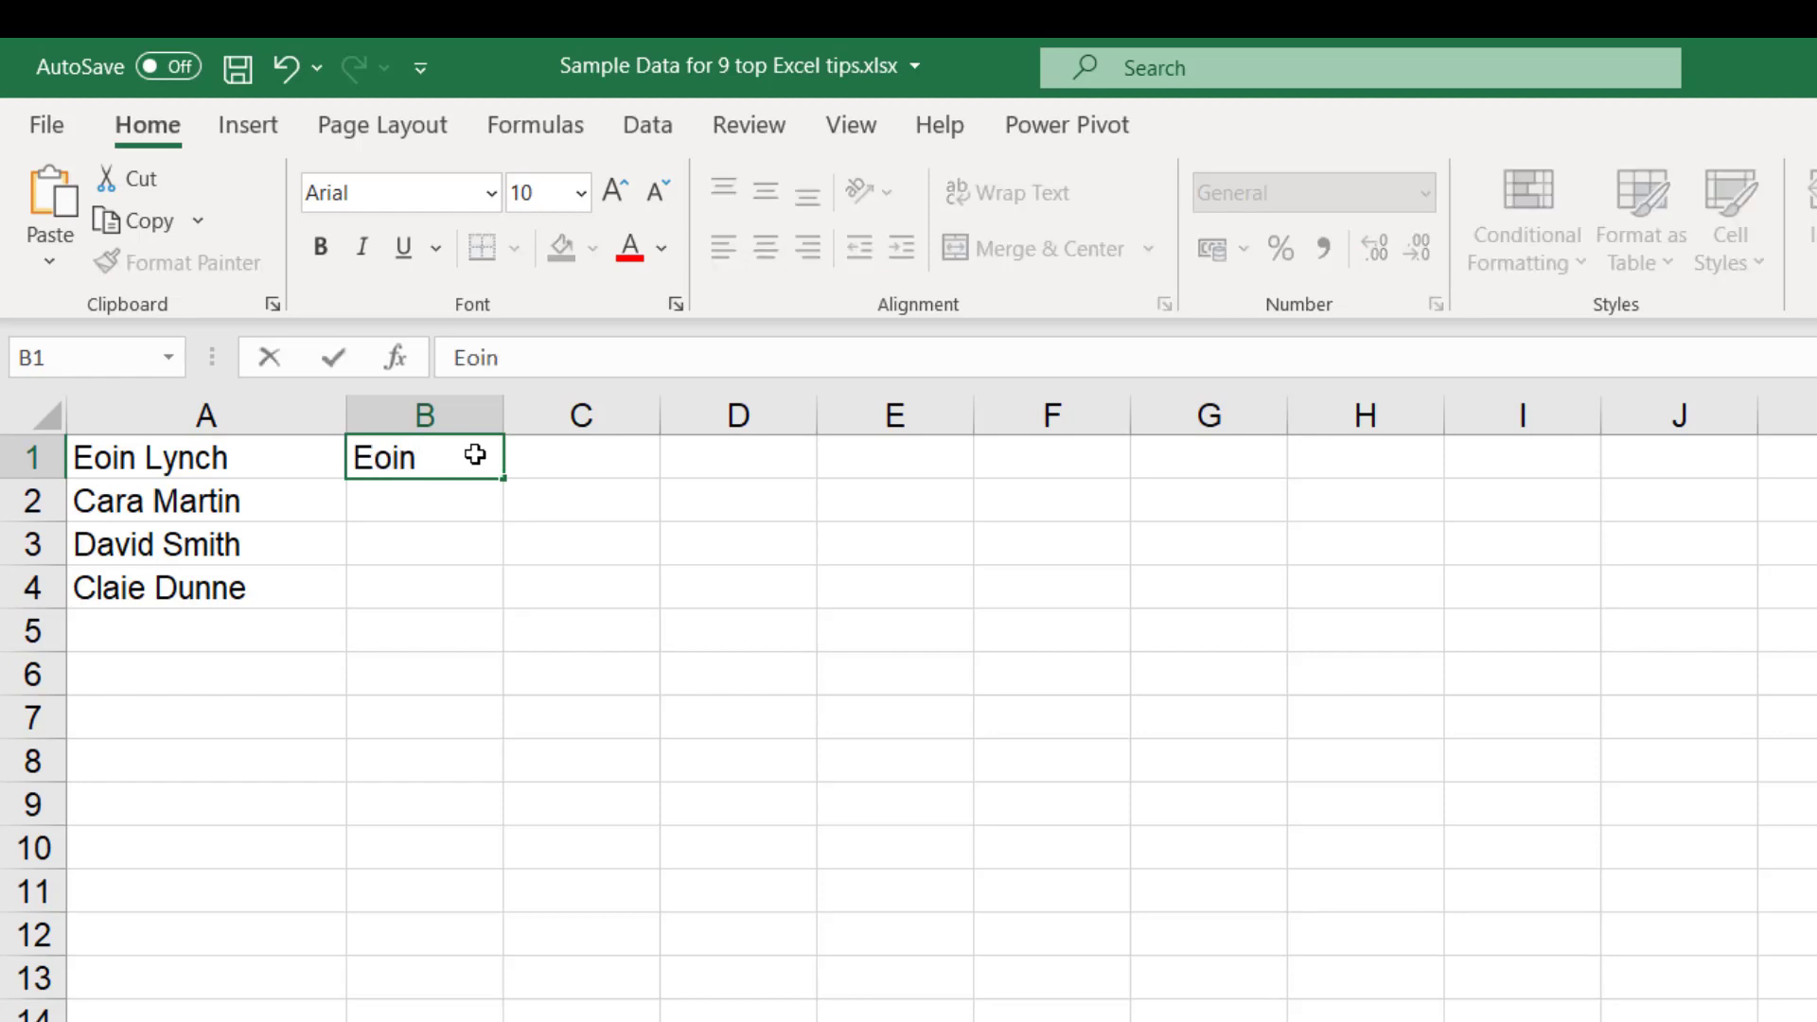
{"action": "key", "text": "Return"}
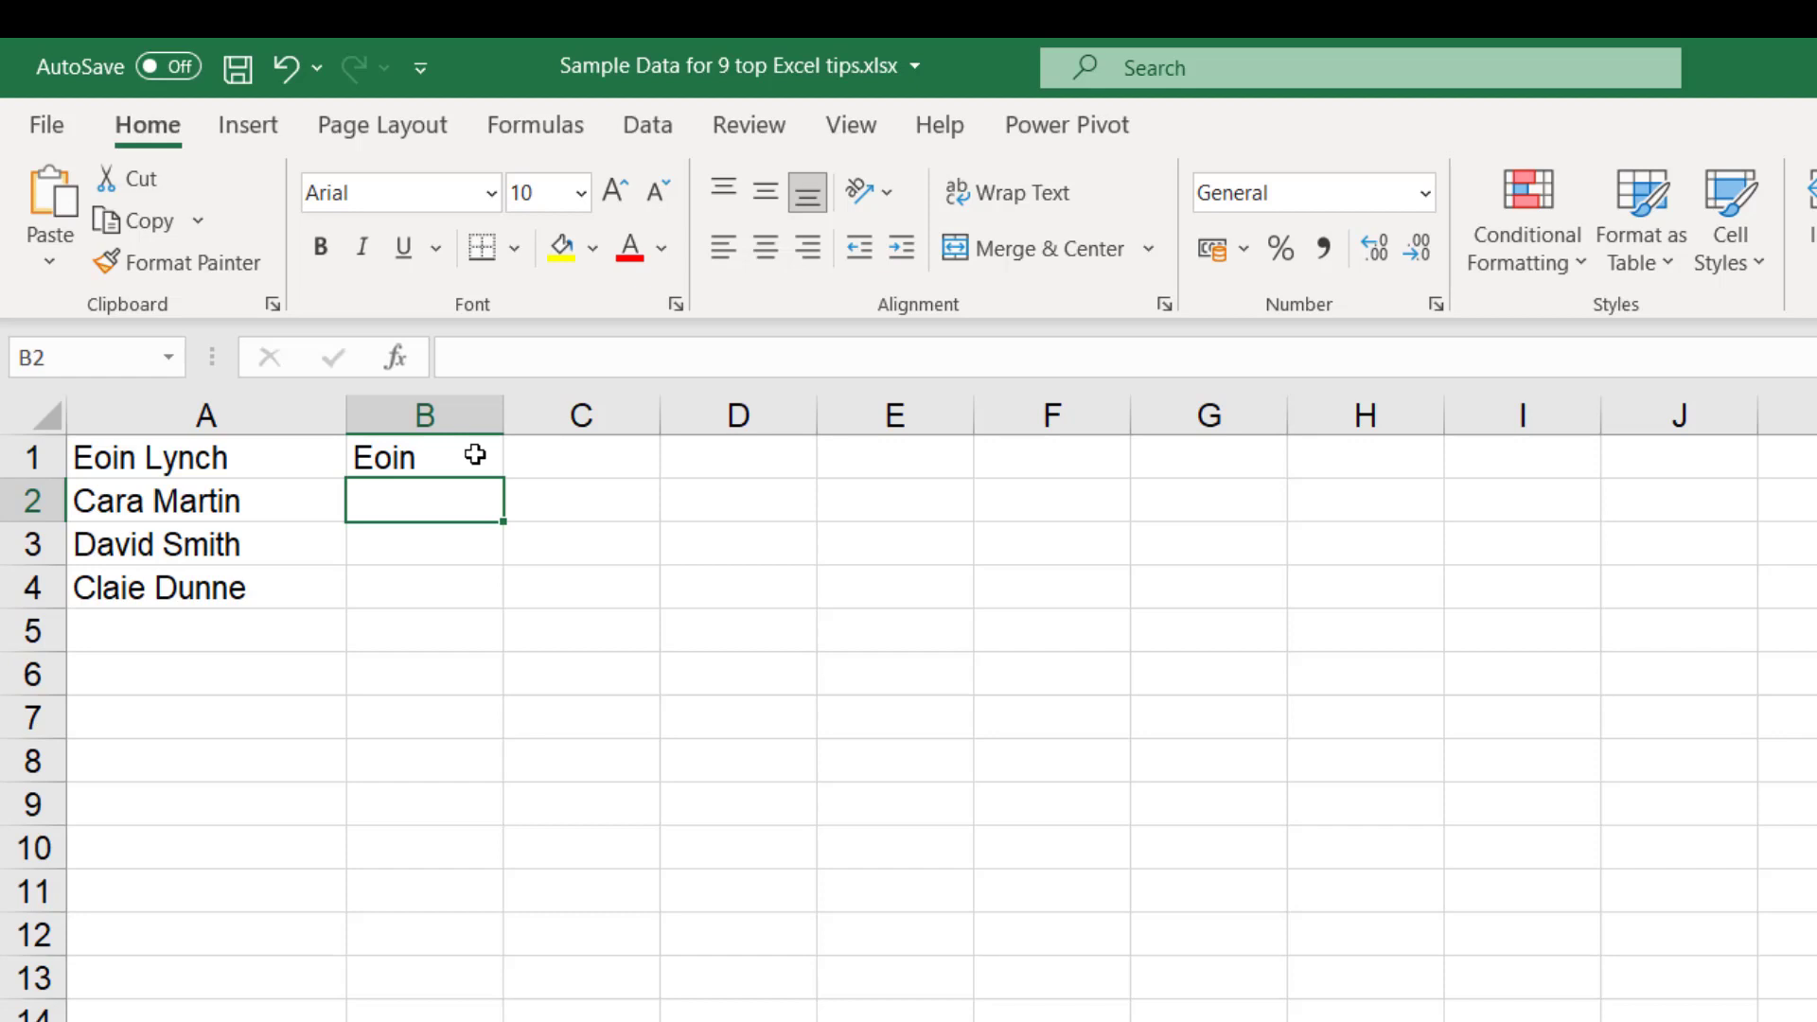
{"action": "left_click", "coordinate": [661, 126]}
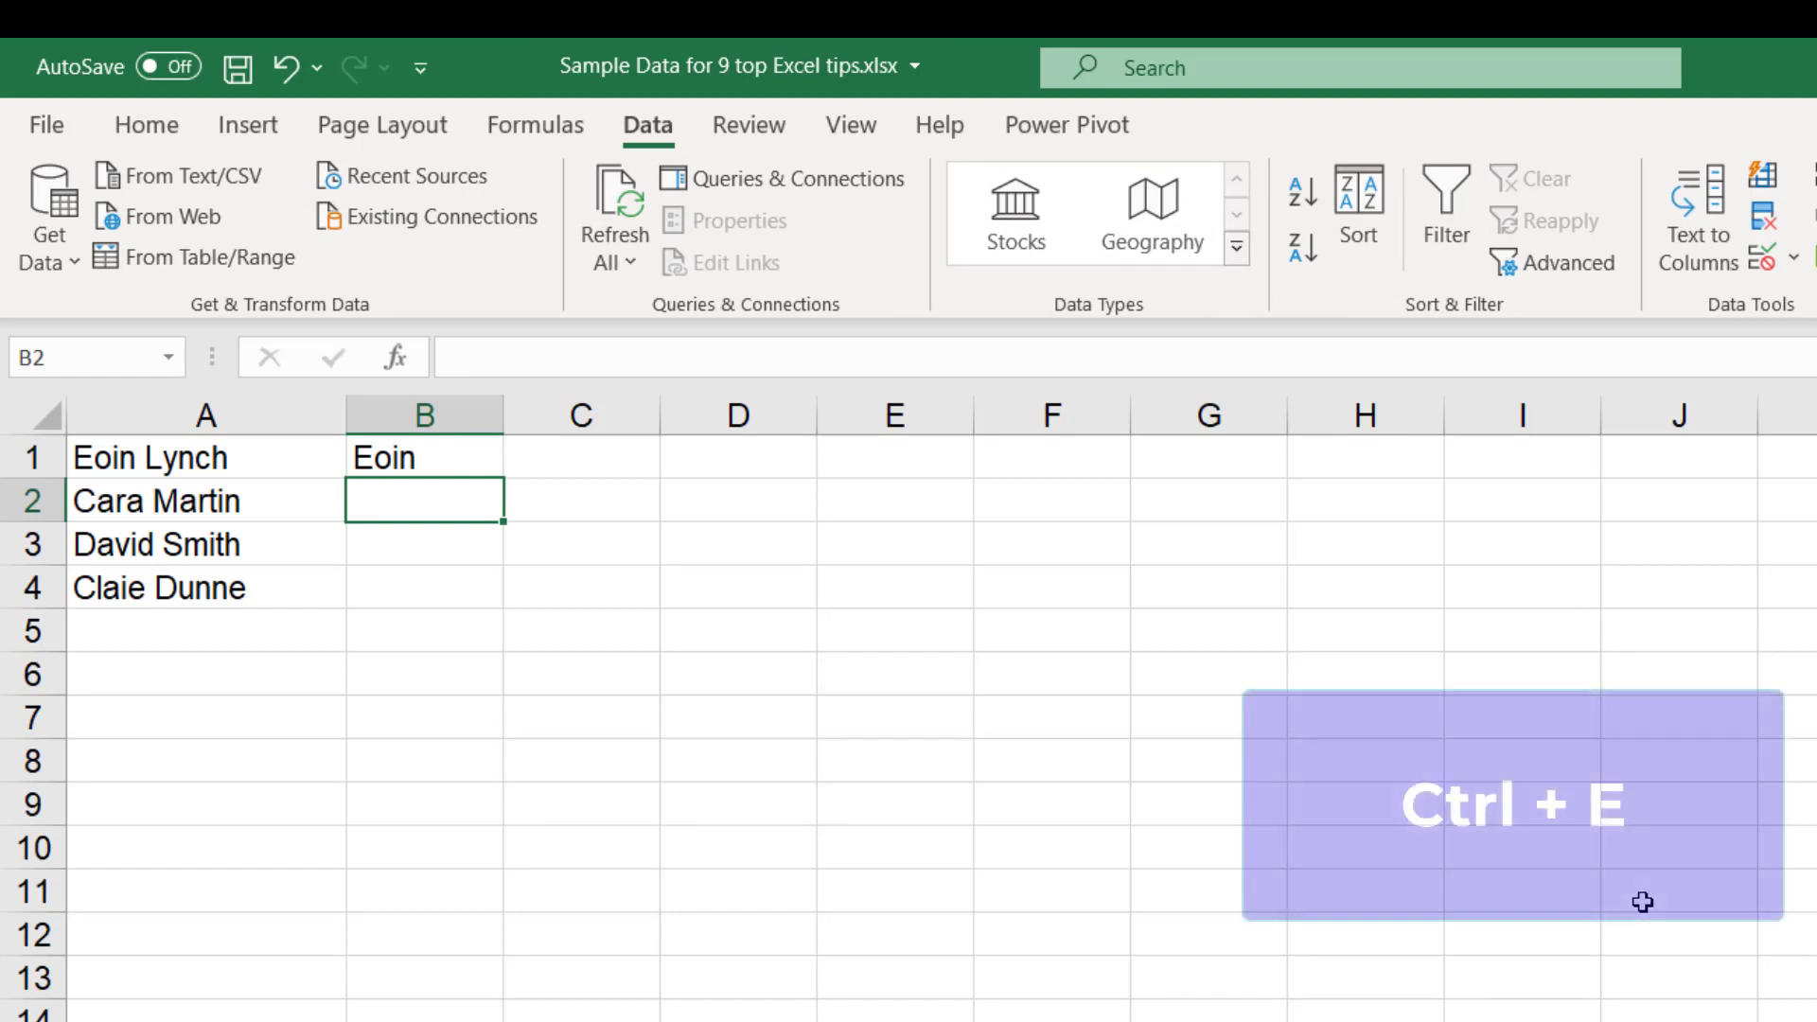
{"action": "key", "text": "ctrl+e"}
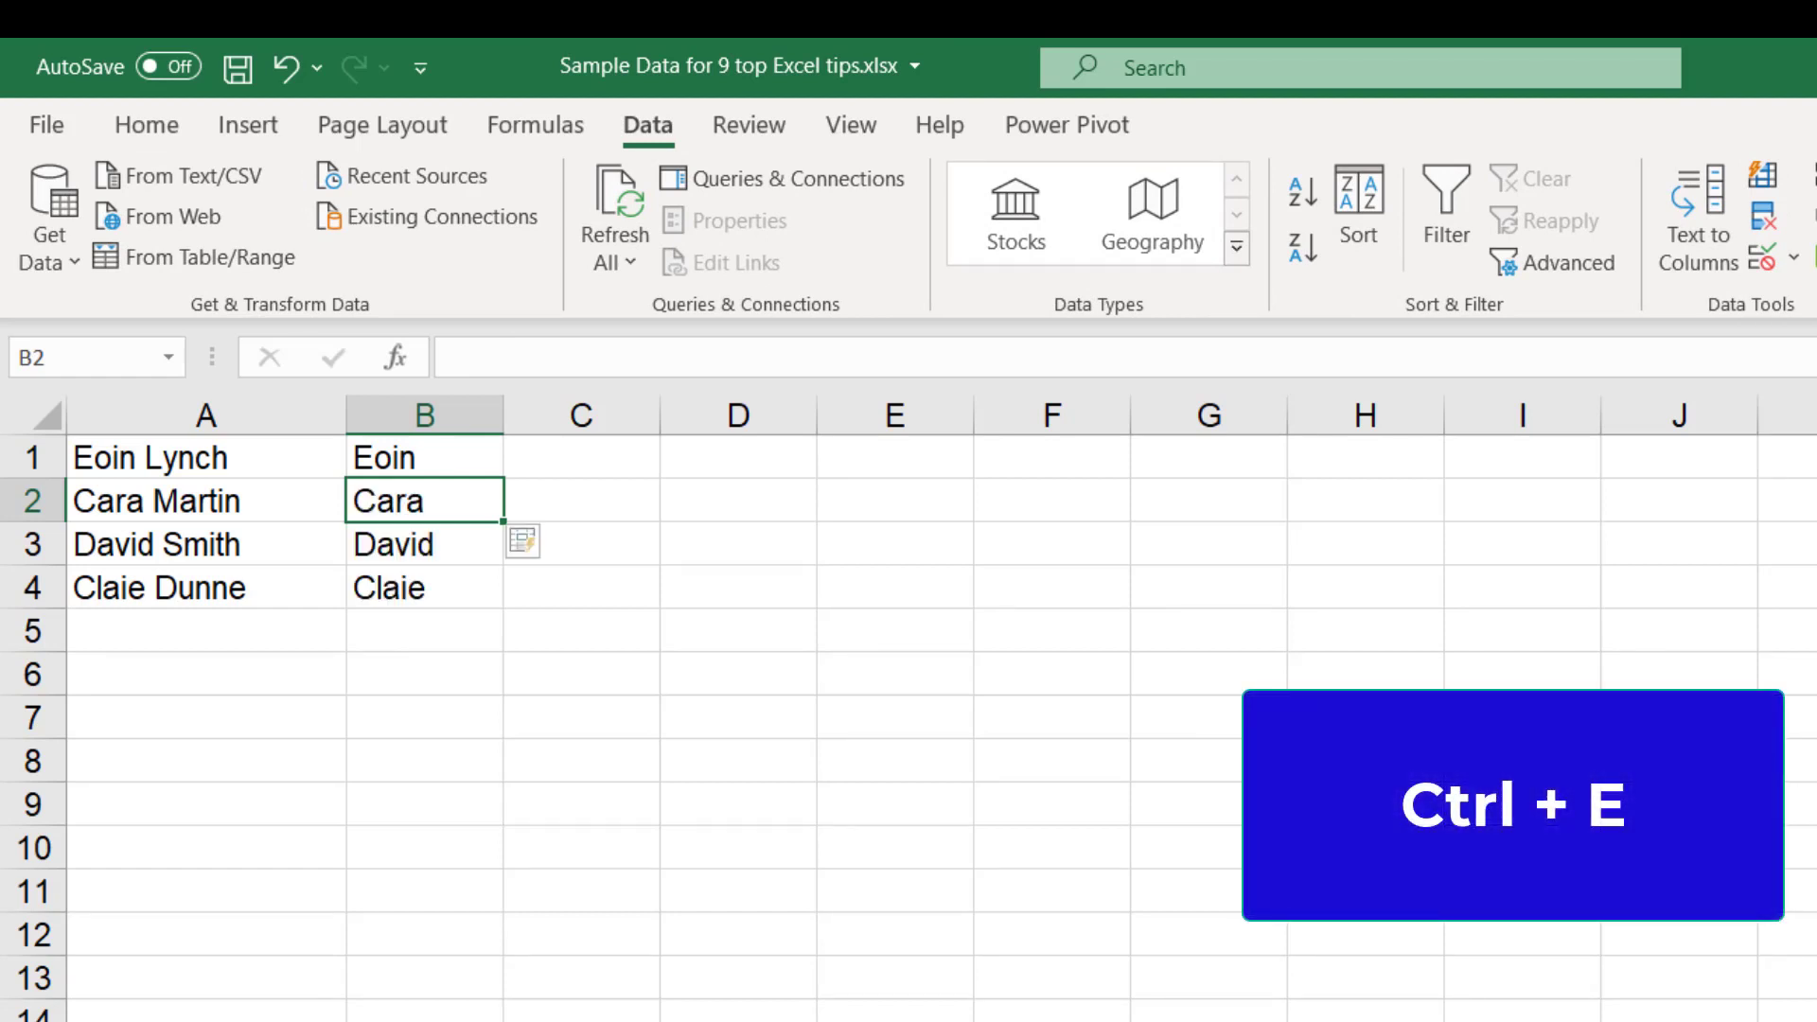
Enter the surname from A1 in C1 and Flash Fill the remaining surnames into C2:C4
{"action": "left_click", "coordinate": [540, 460]}
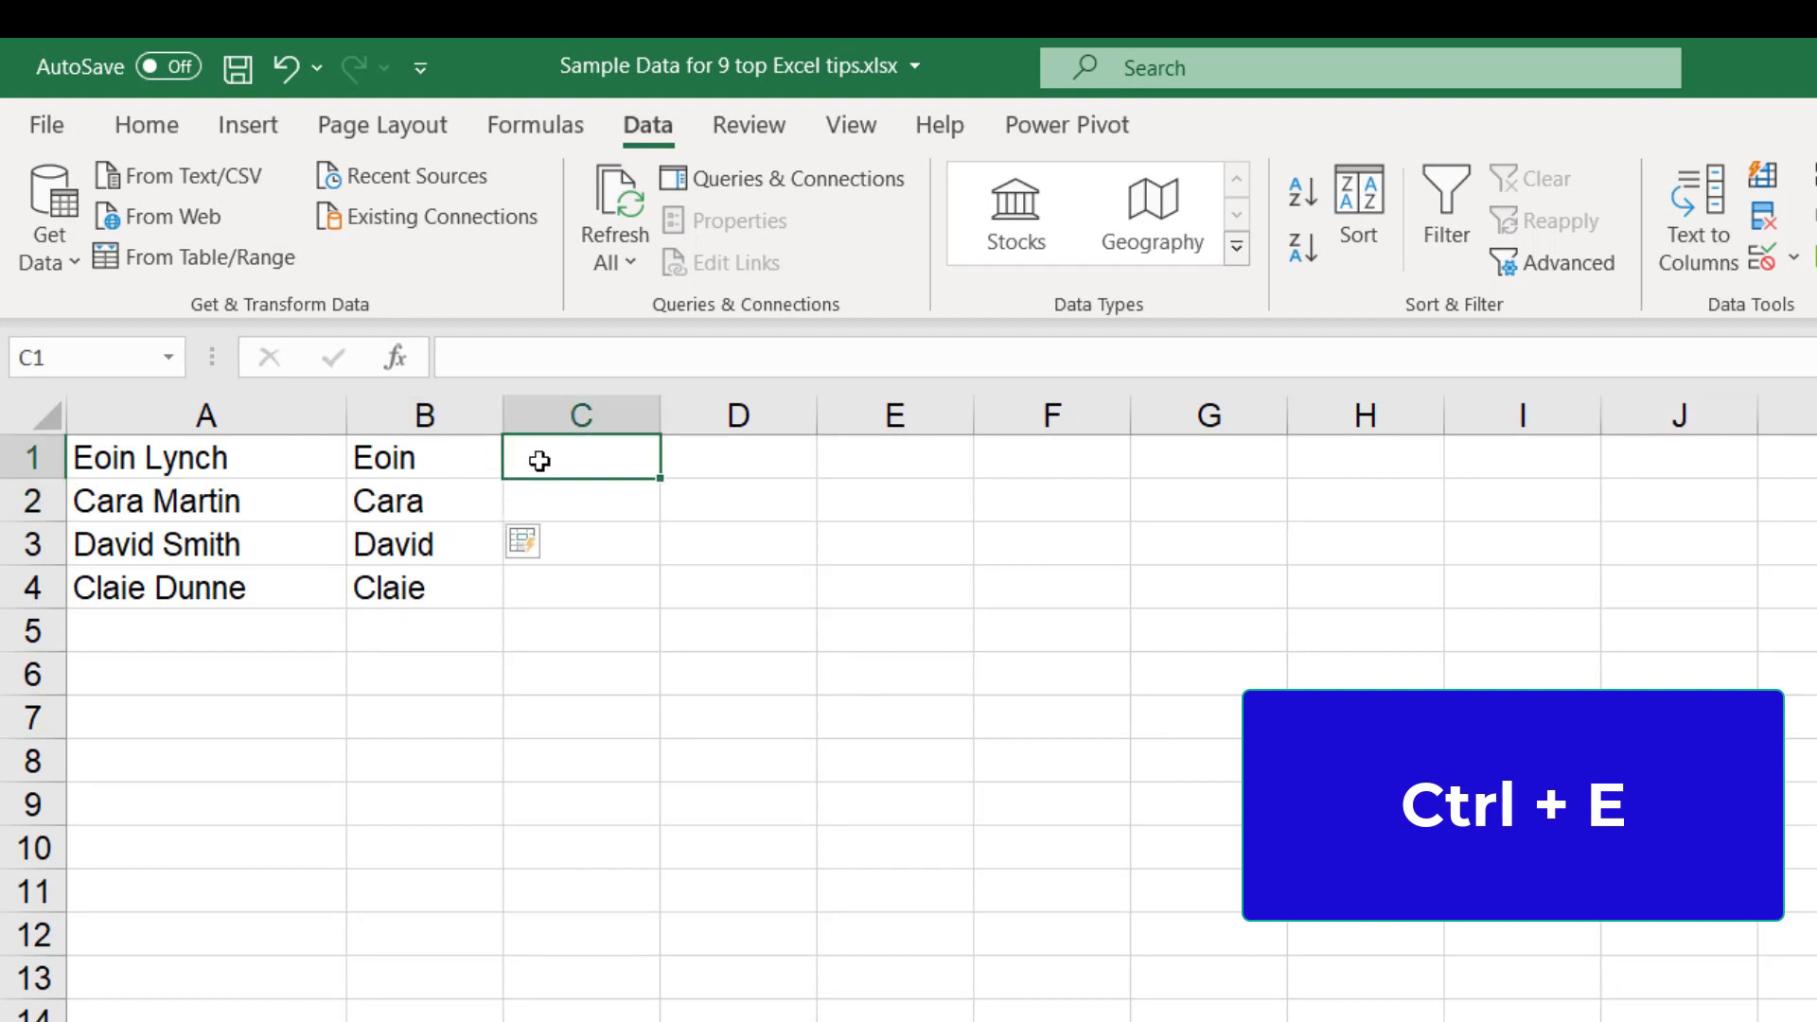
{"action": "type", "text": "Lynch"}
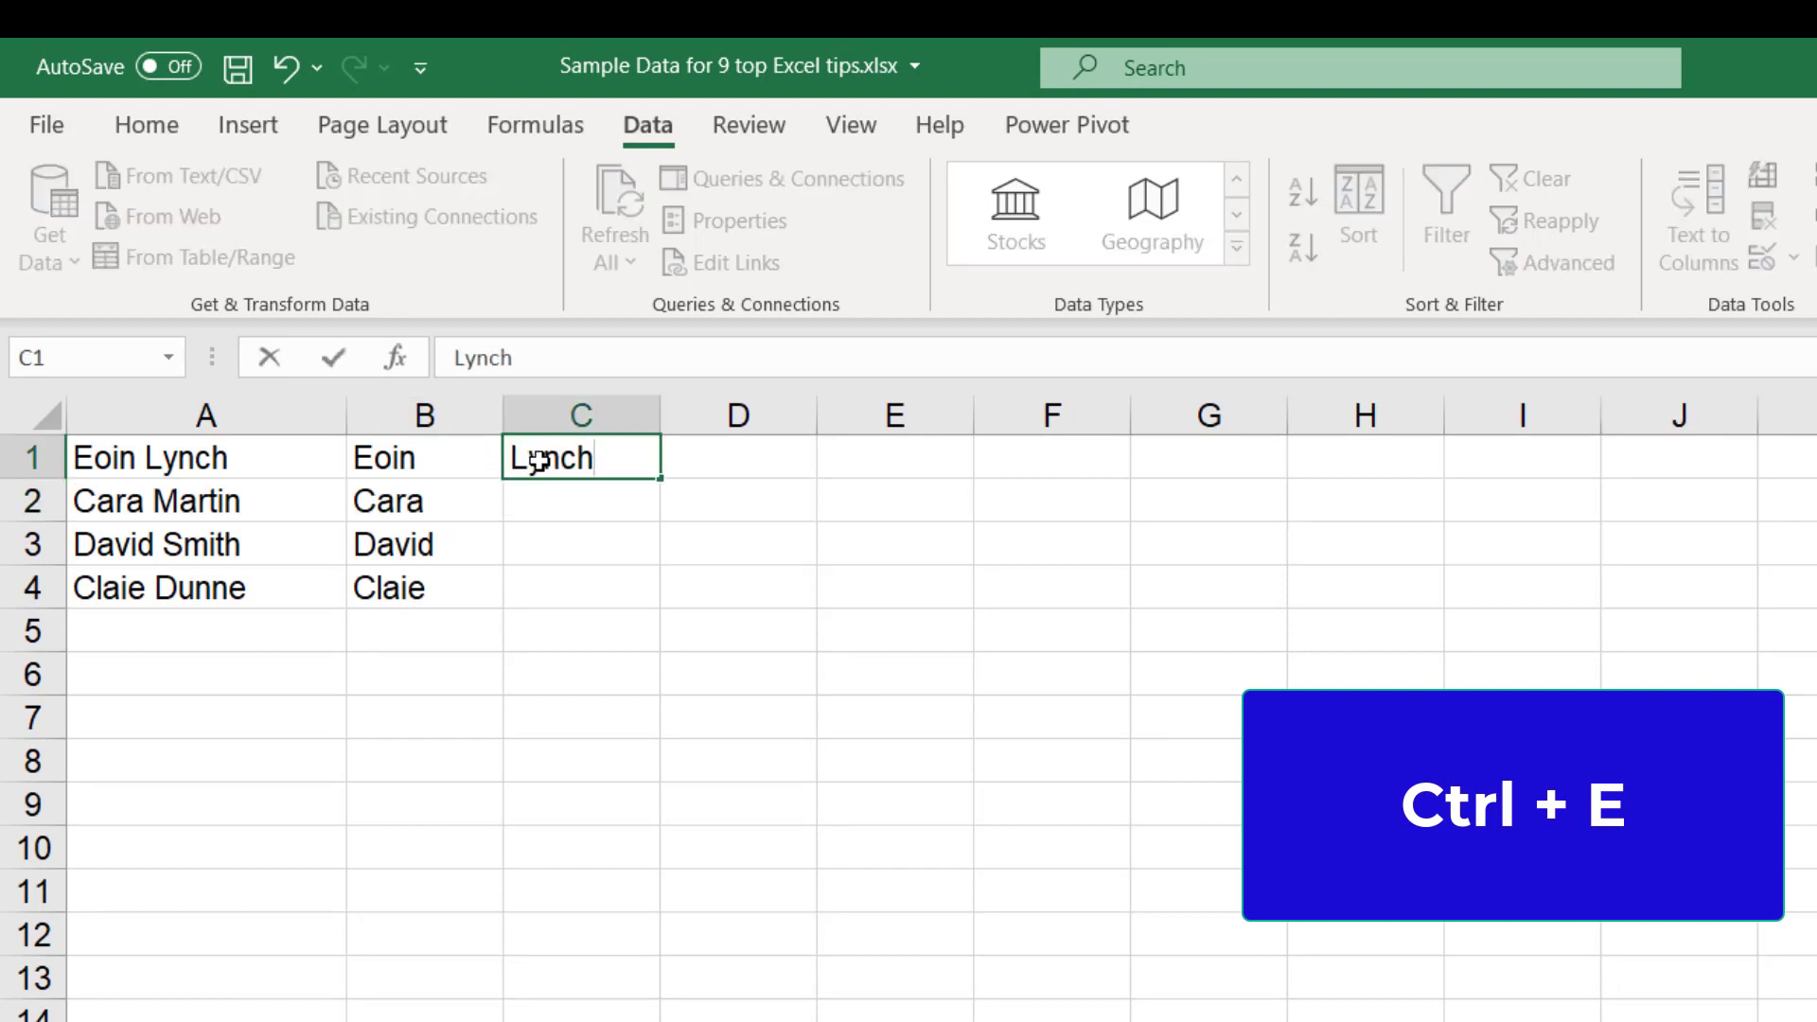
{"action": "key", "text": "Return"}
{"action": "key", "text": "ctrl+e"}
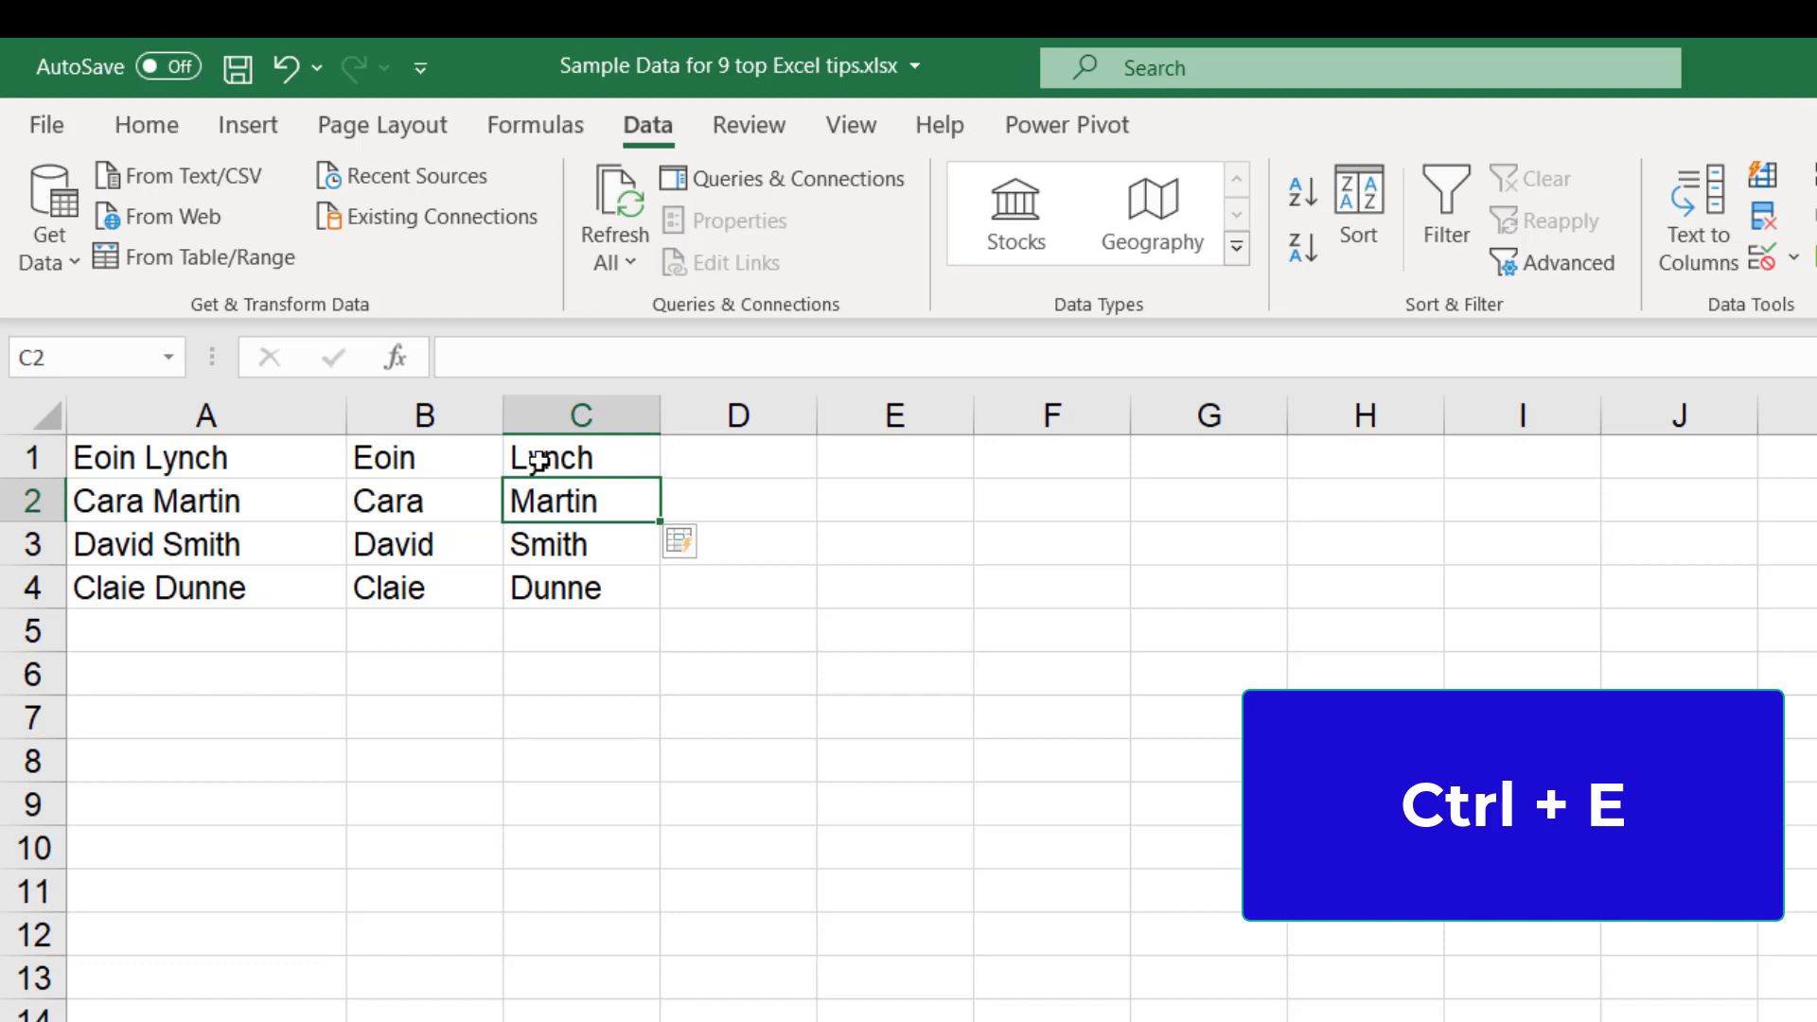